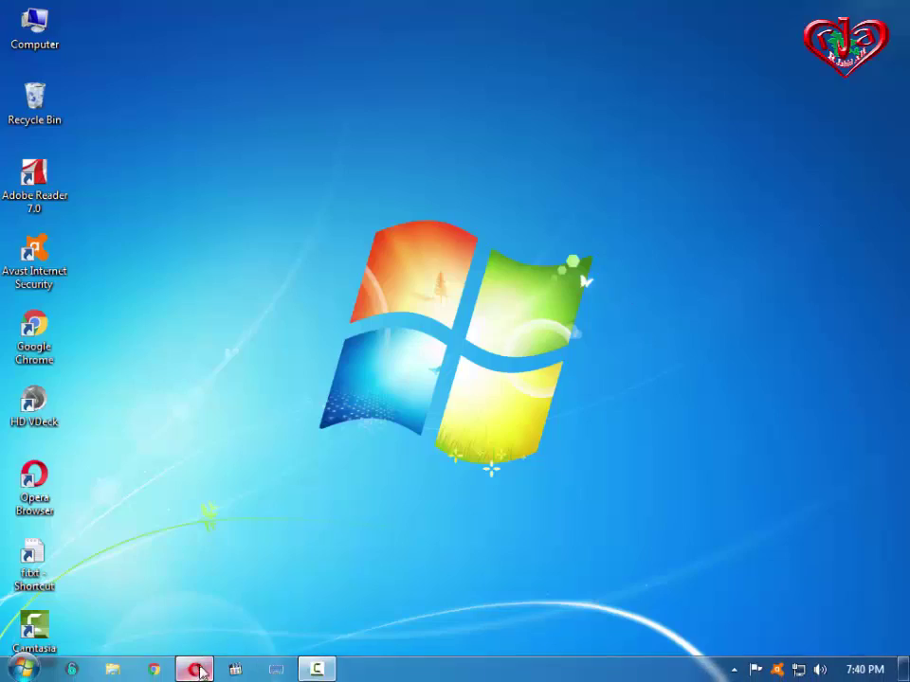
# Step: Restore Opera from the taskbar and choose Page under Create in Facebook's left sidebar
pyautogui.click(193, 669)
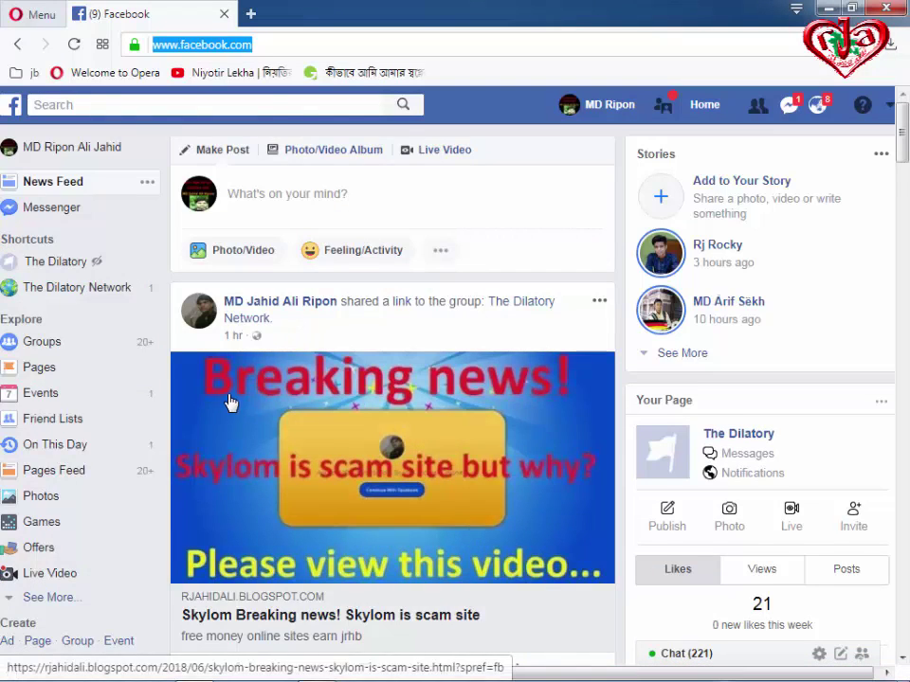
pyautogui.scroll(-2, 163, 357)
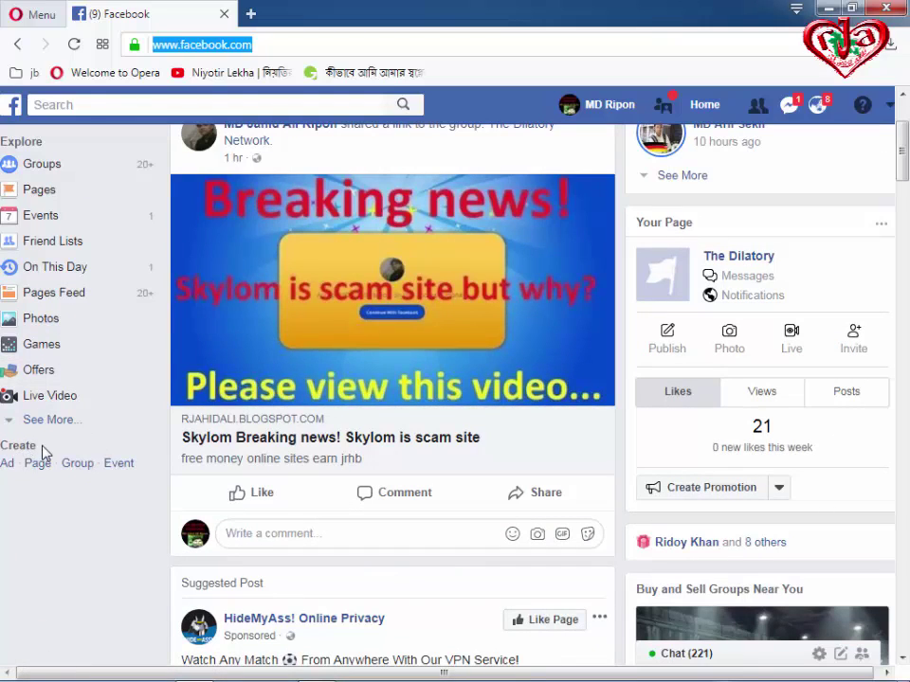
pyautogui.moveTo(36, 445); pyautogui.dragTo(8, 459)
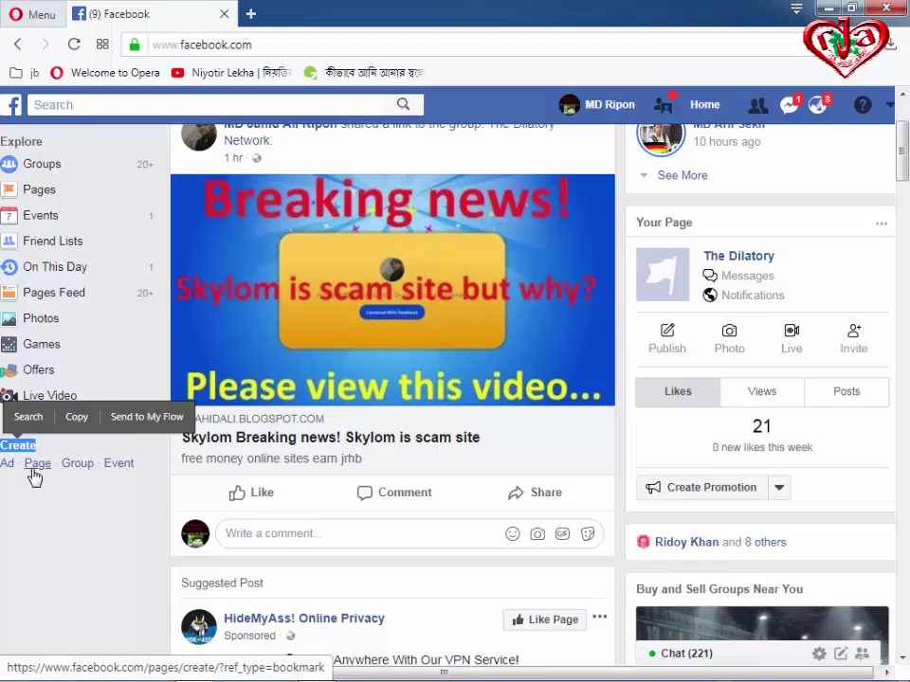
pyautogui.click(32, 469)
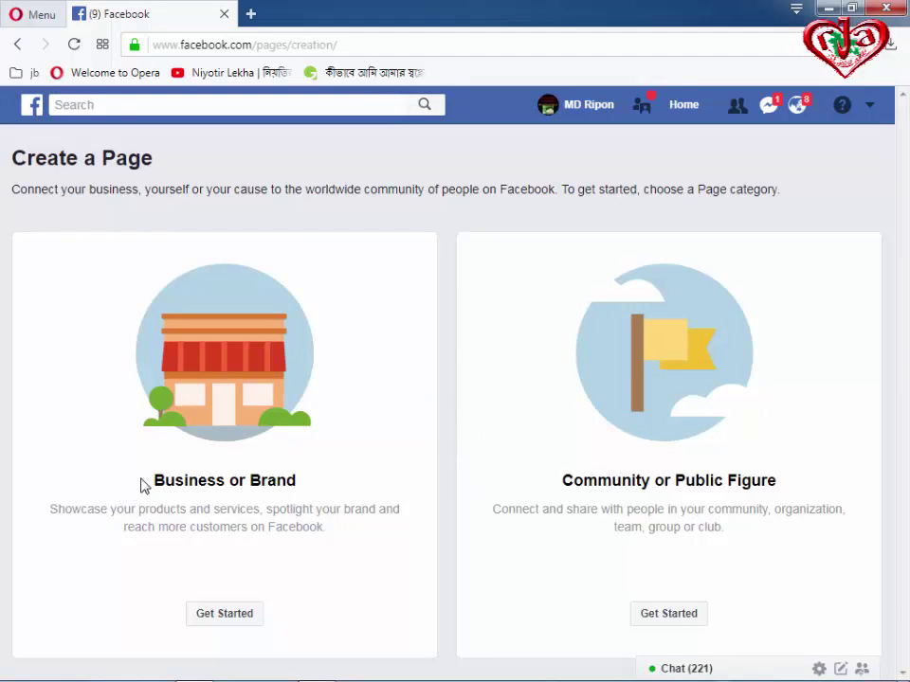
# Step: Choose Get Started on the Community or Public Figure page card
pyautogui.moveTo(147, 482); pyautogui.dragTo(310, 489)
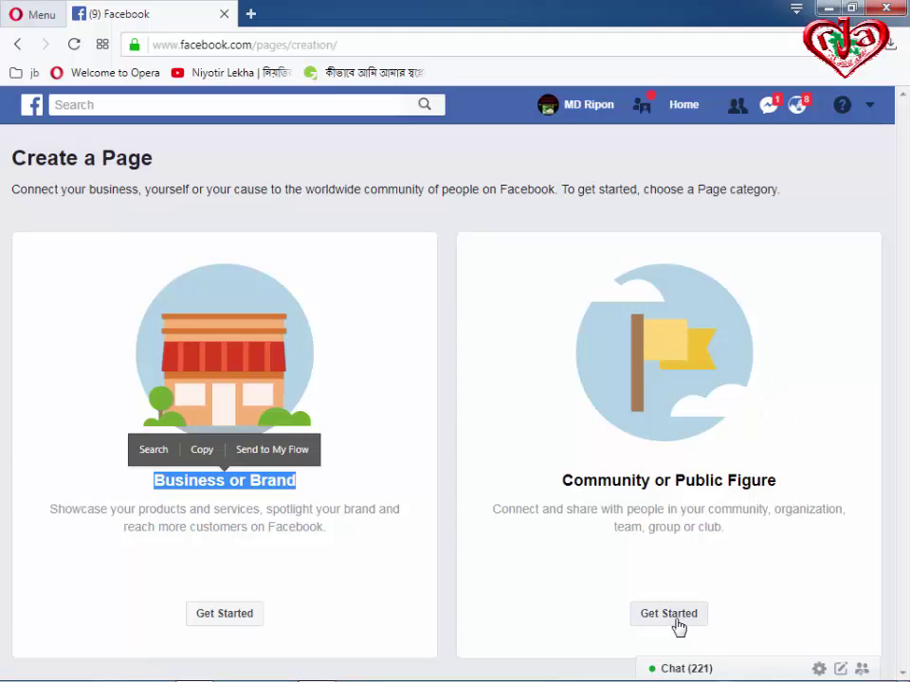
pyautogui.click(677, 618)
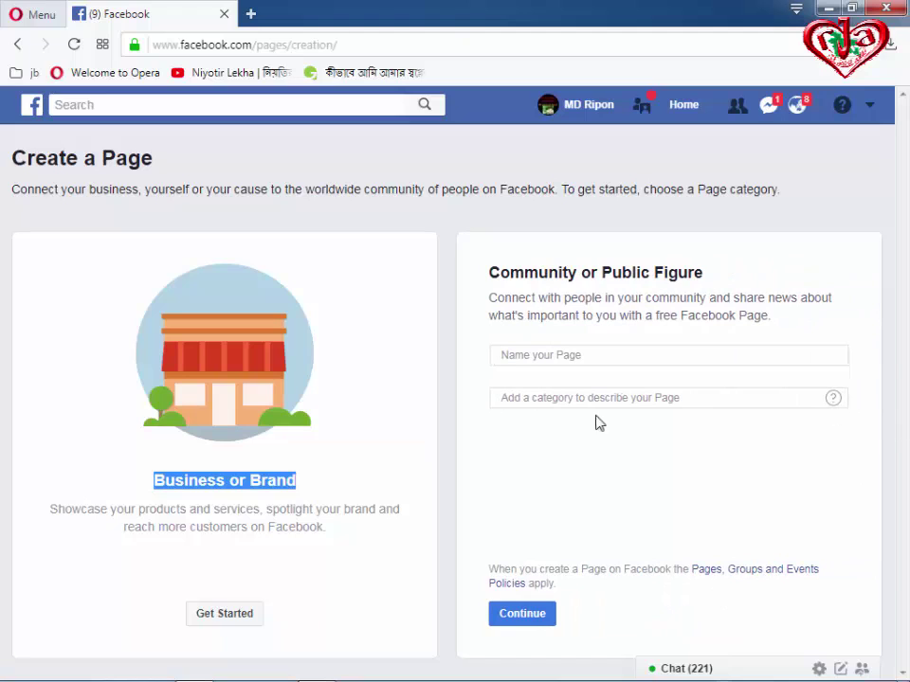
# Step: Enter 'R Jahid Ali' as the page name and pick Just For Fun as its category
pyautogui.click(577, 355)
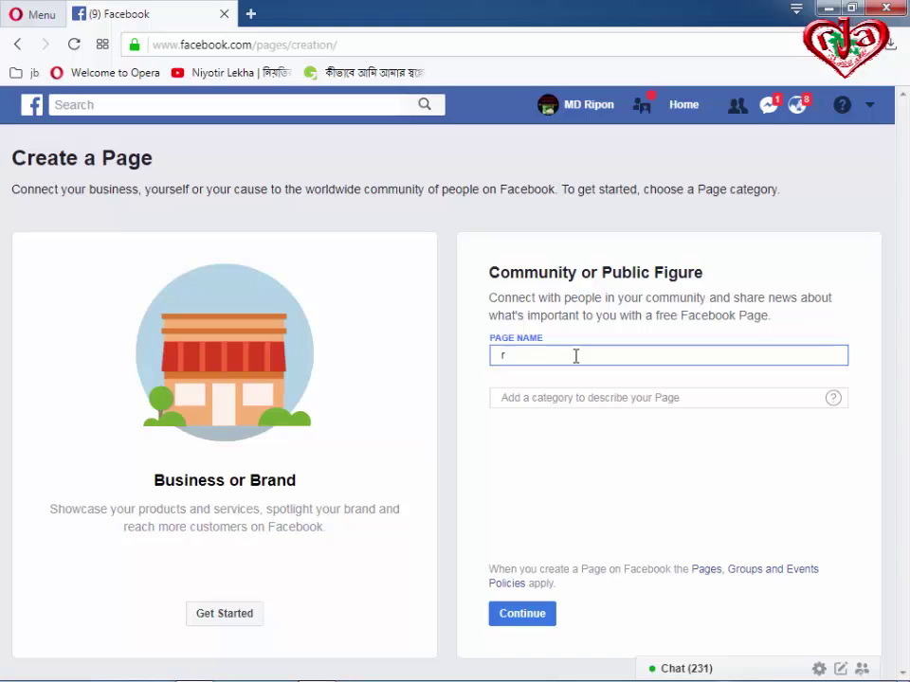
pyautogui.write('R ')
pyautogui.write('Jahid')
pyautogui.write(' Ali')
pyautogui.click(598, 397)
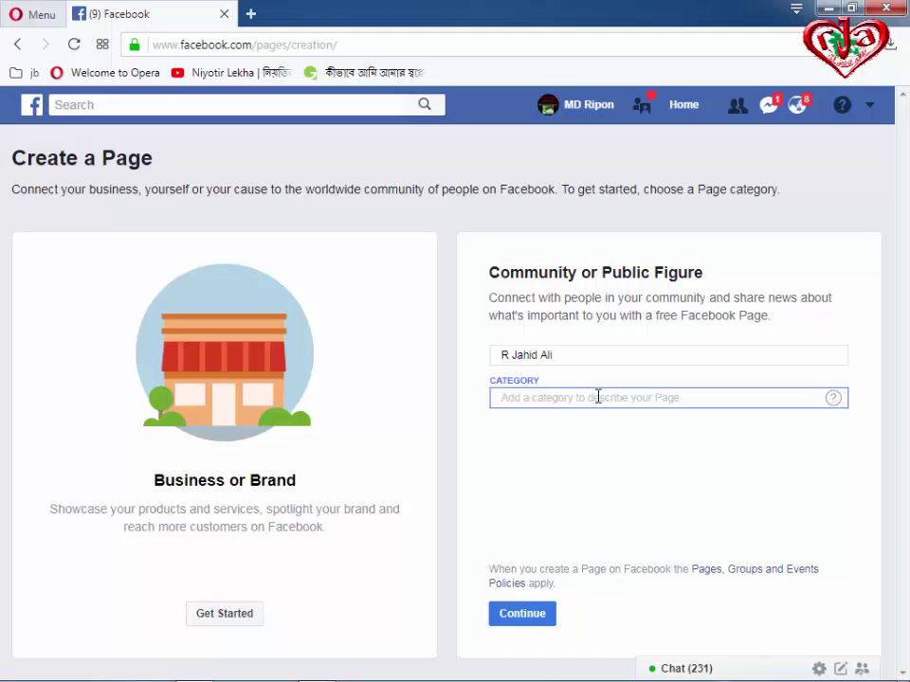
pyautogui.write('pu')
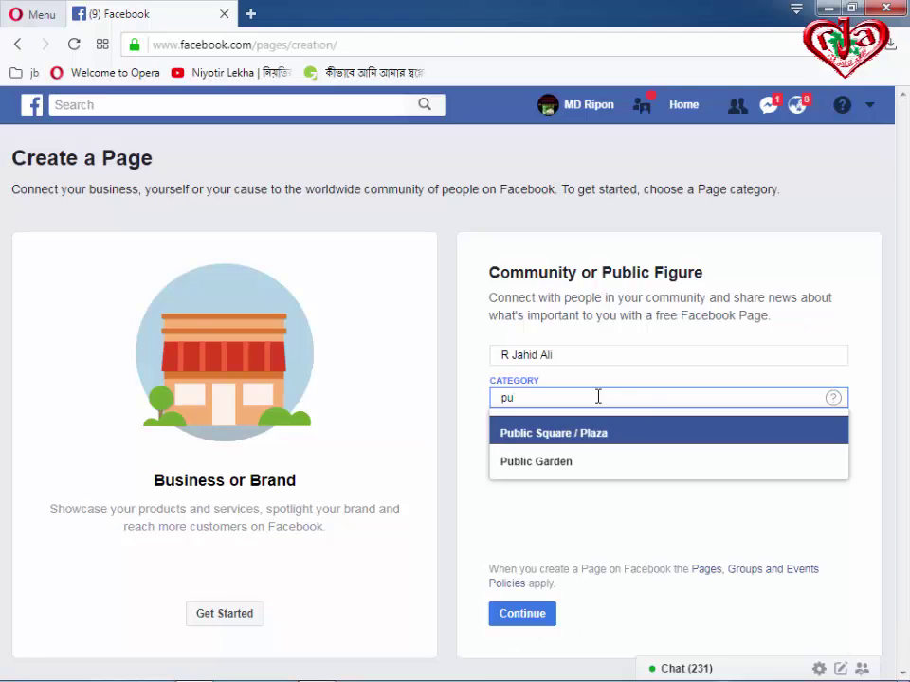
pyautogui.write('blic')
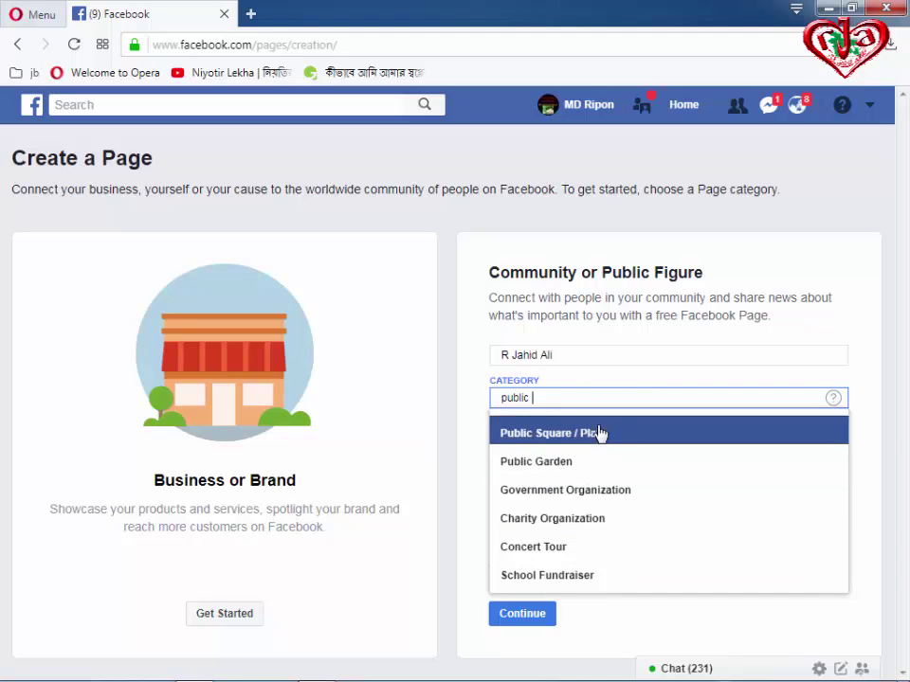
pyautogui.write('pa')
pyautogui.write('ge')
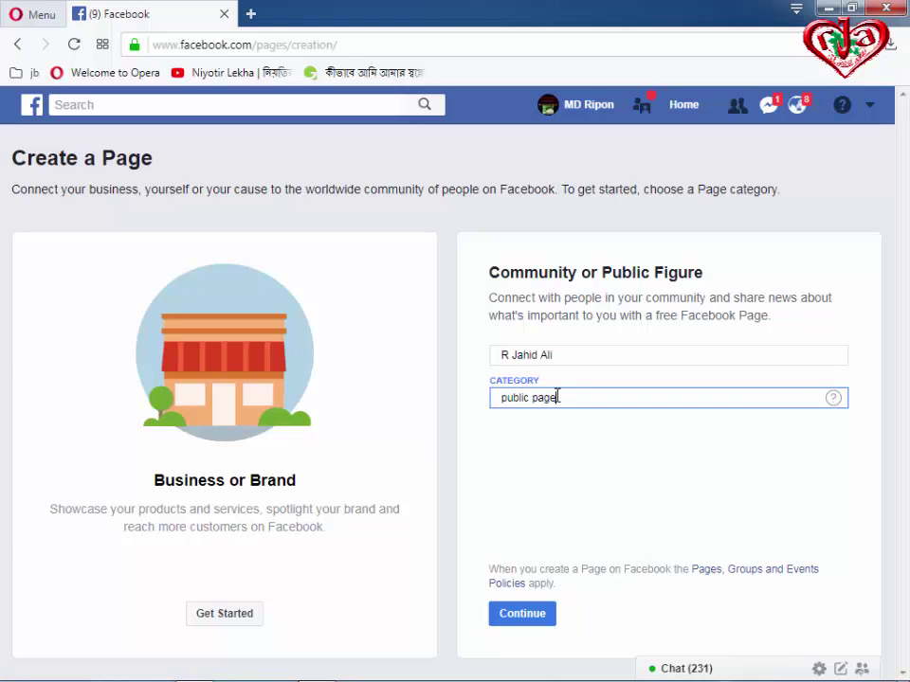
pyautogui.press('BackSpace')
pyautogui.press('BackSpace')
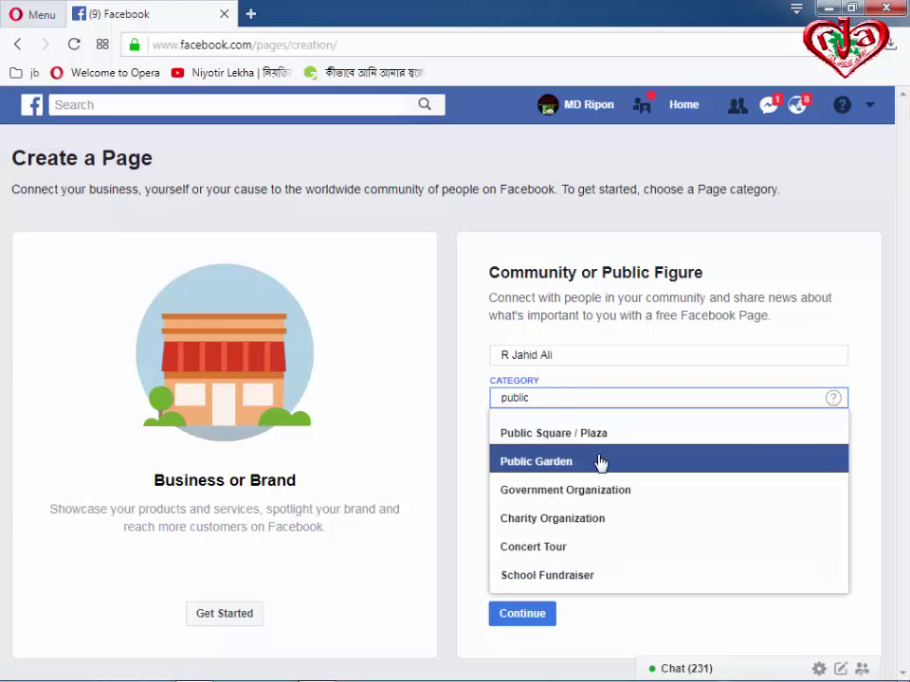
pyautogui.doubleClick(559, 397)
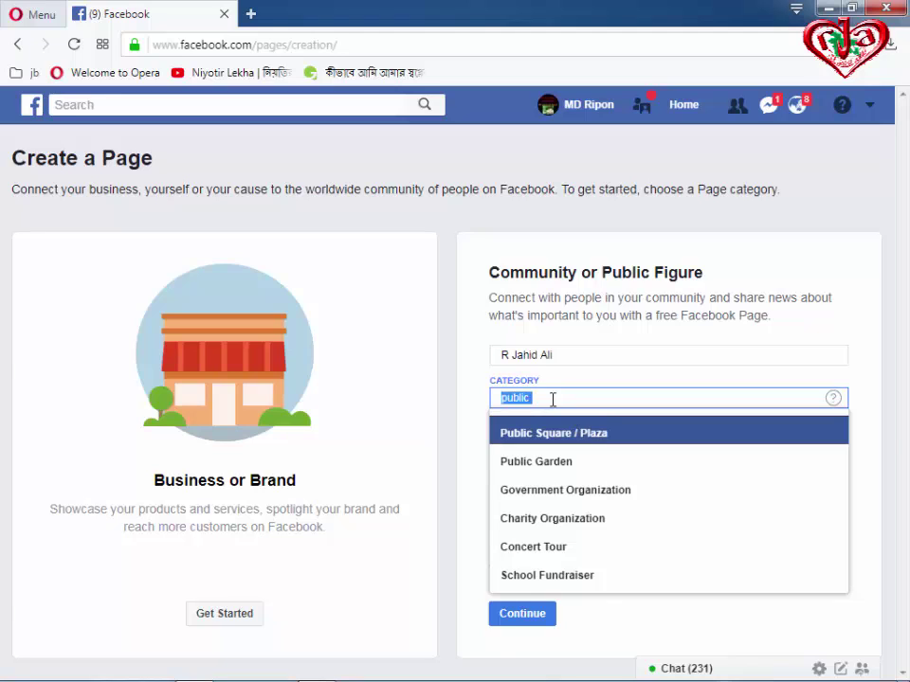
pyautogui.write('ju')
pyautogui.write('s')
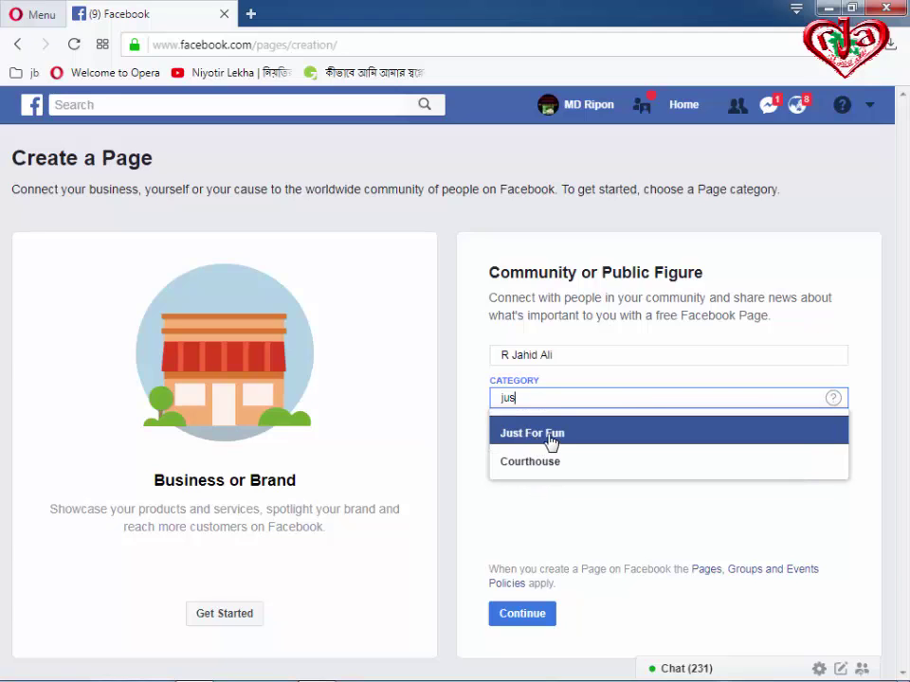
pyautogui.click(544, 438)
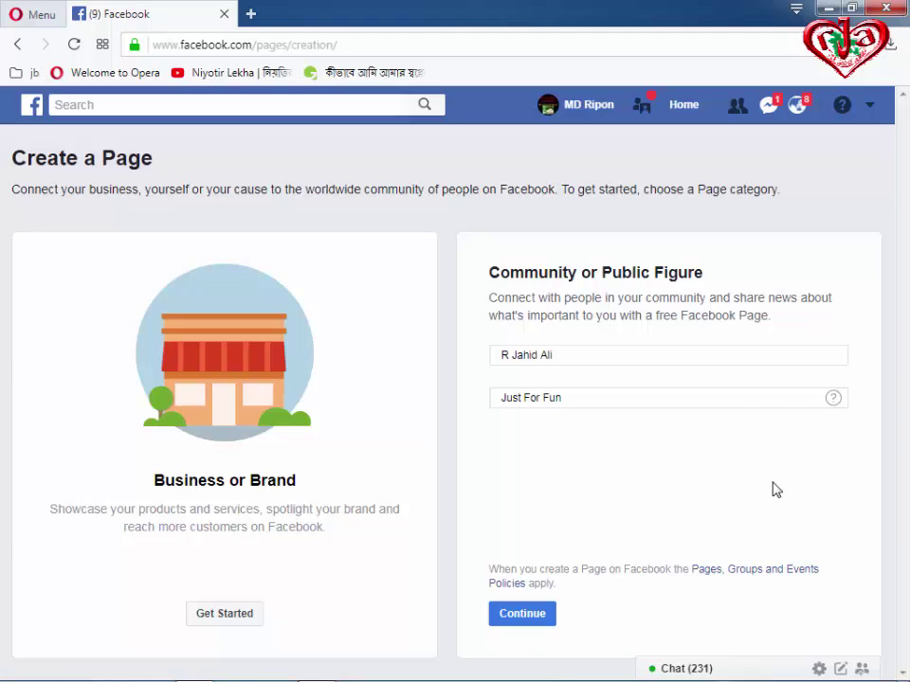
# Step: Create the page and upload Camasia edit.png from camstia > log rja > RJahidAli > 14x14 as profile picture
pyautogui.click(522, 614)
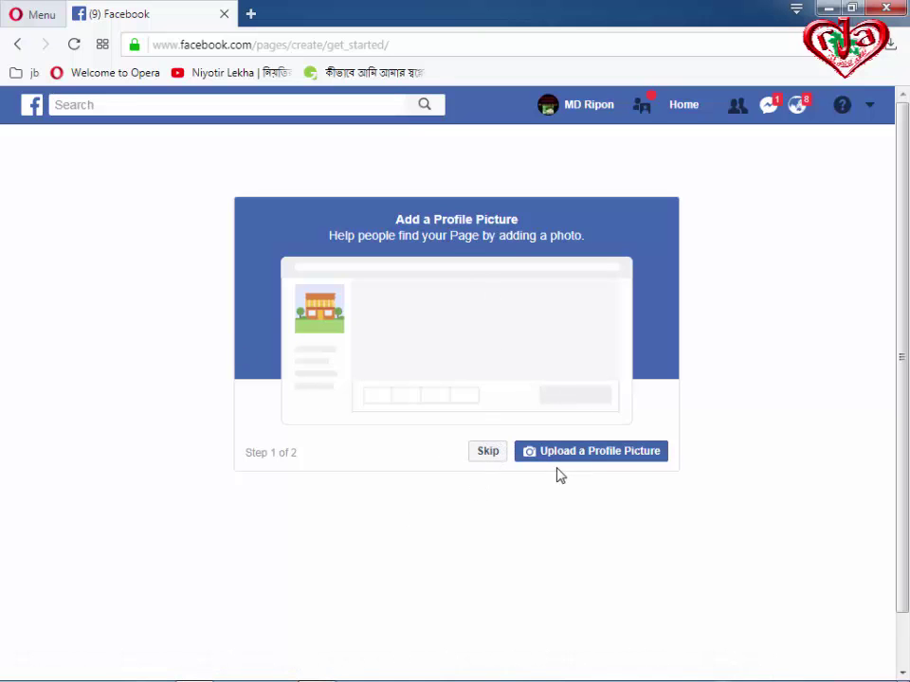
pyautogui.click(592, 460)
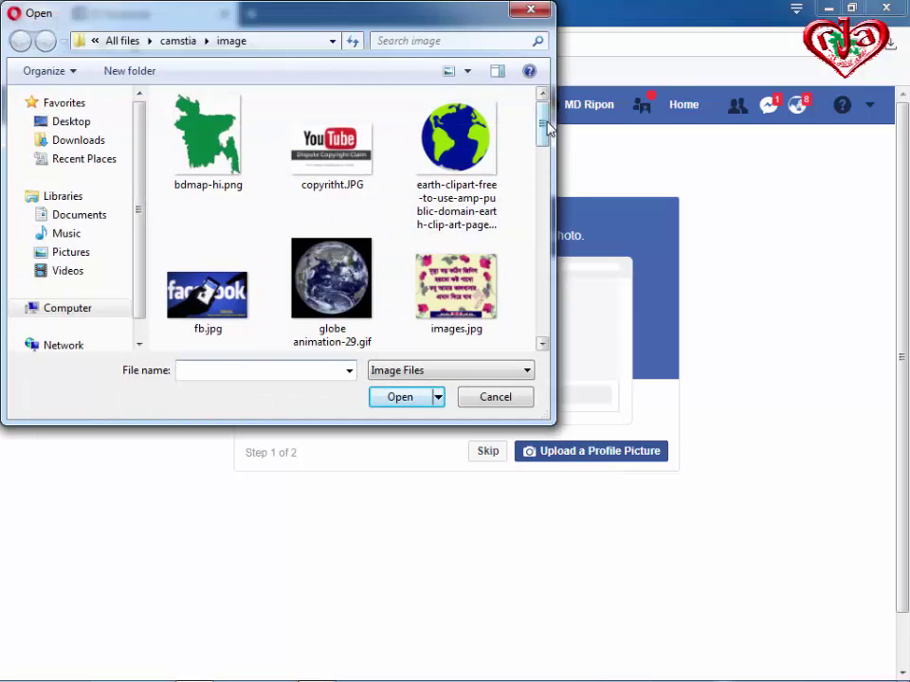
pyautogui.moveTo(541, 123)
pyautogui.mouseDown()
pyautogui.moveTo(529, 316)
pyautogui.moveTo(520, 123)
pyautogui.mouseUp()
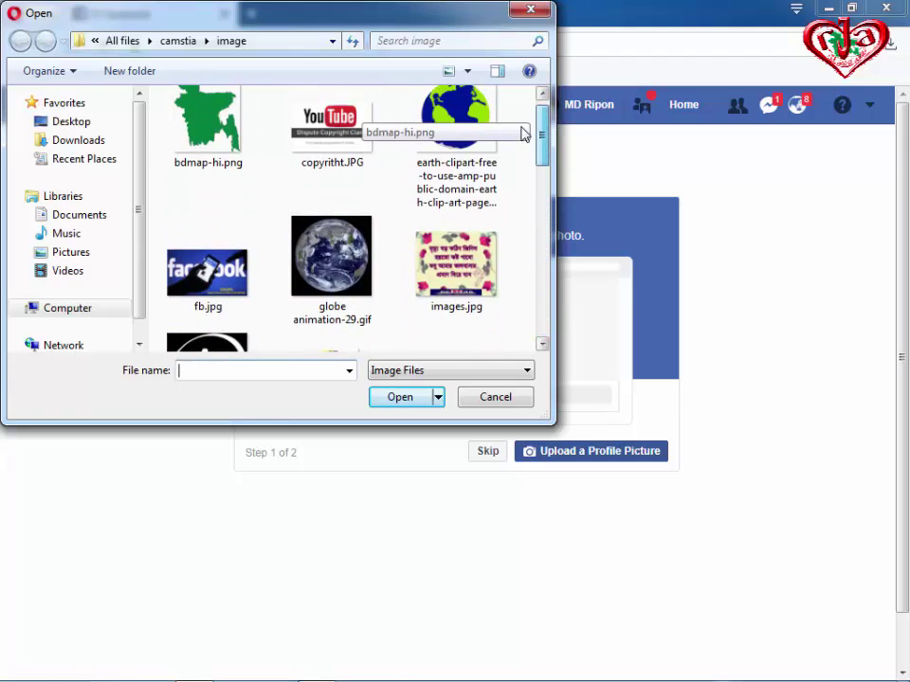
pyautogui.click(174, 43)
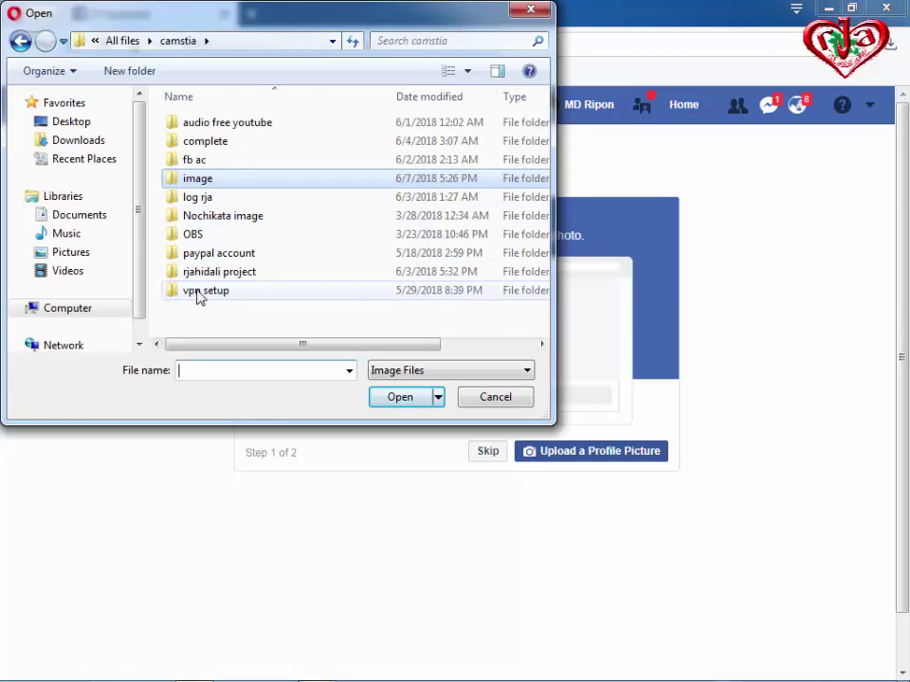
pyautogui.doubleClick(204, 197)
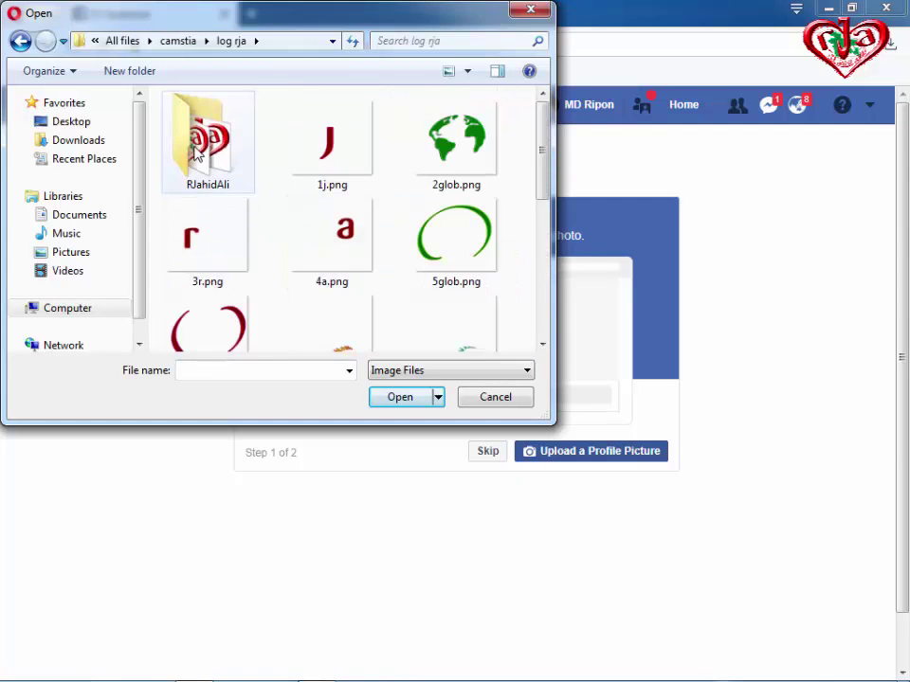
pyautogui.doubleClick(196, 155)
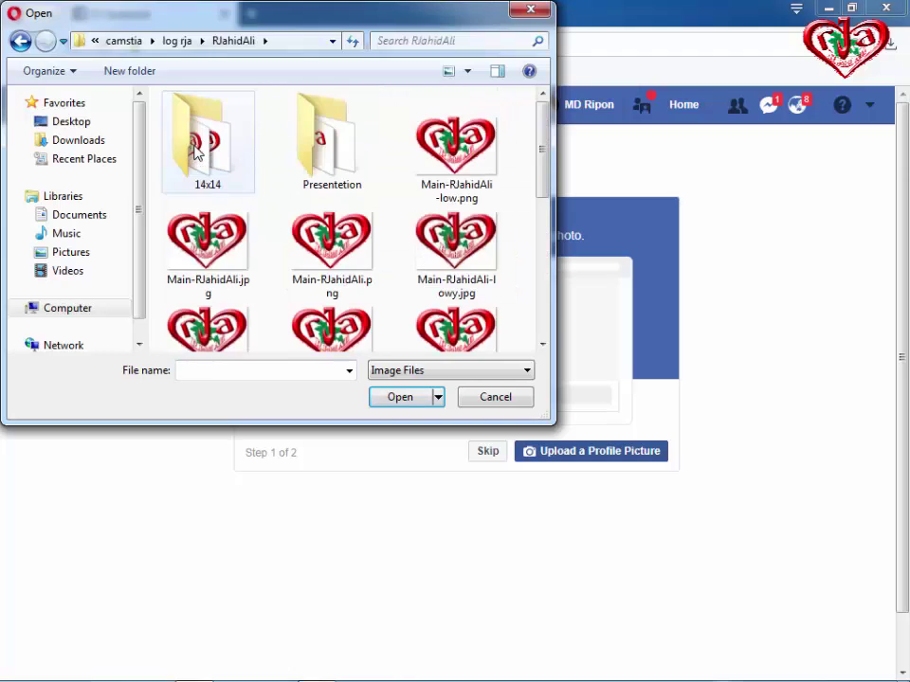
pyautogui.doubleClick(196, 152)
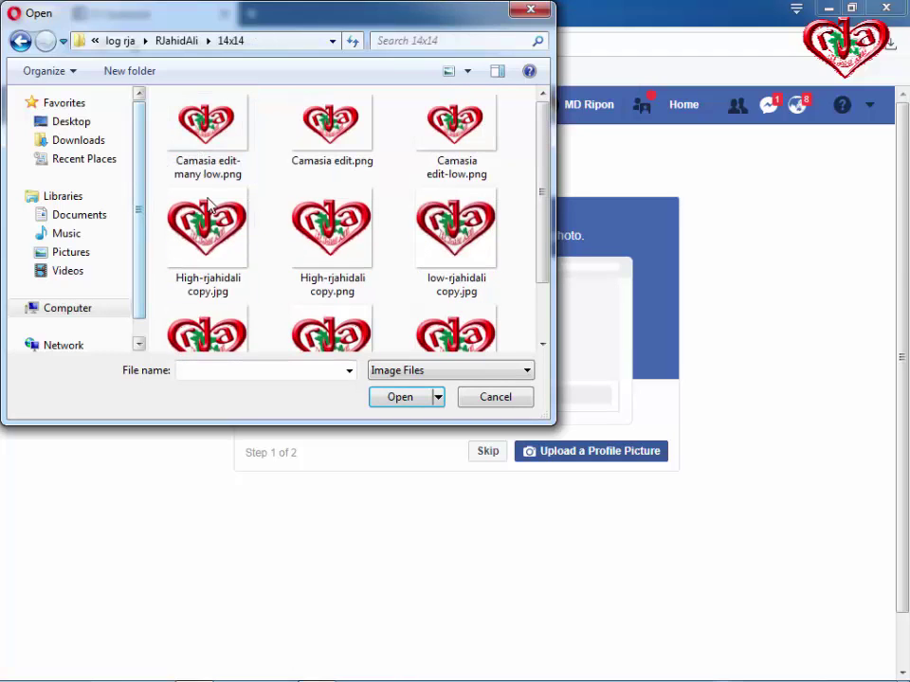
pyautogui.click(339, 133)
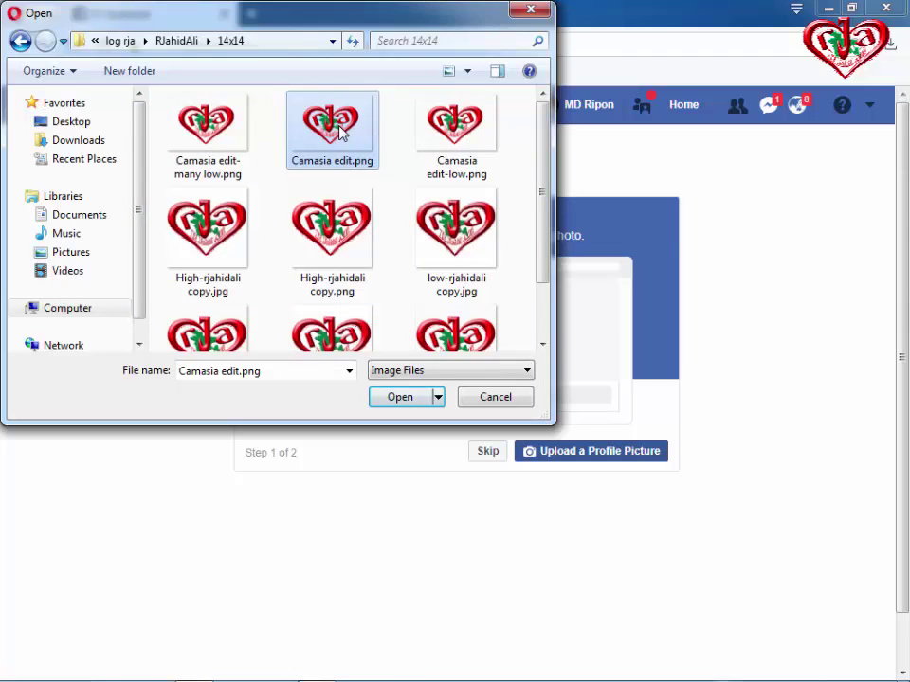
pyautogui.click(404, 403)
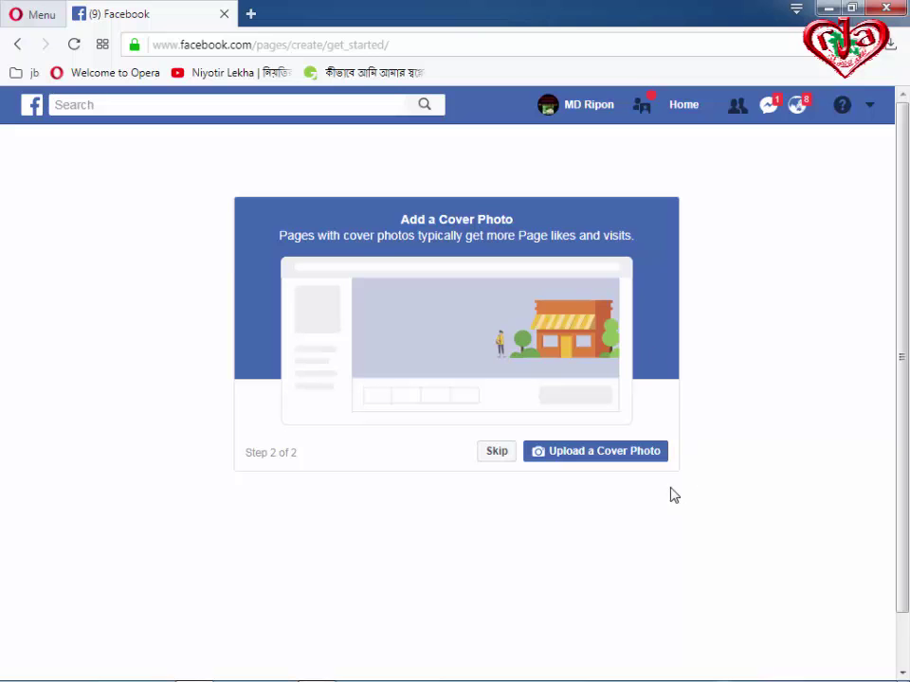
# Step: Upload low-rjahidali copy.jpg as the page's cover photo
pyautogui.click(597, 455)
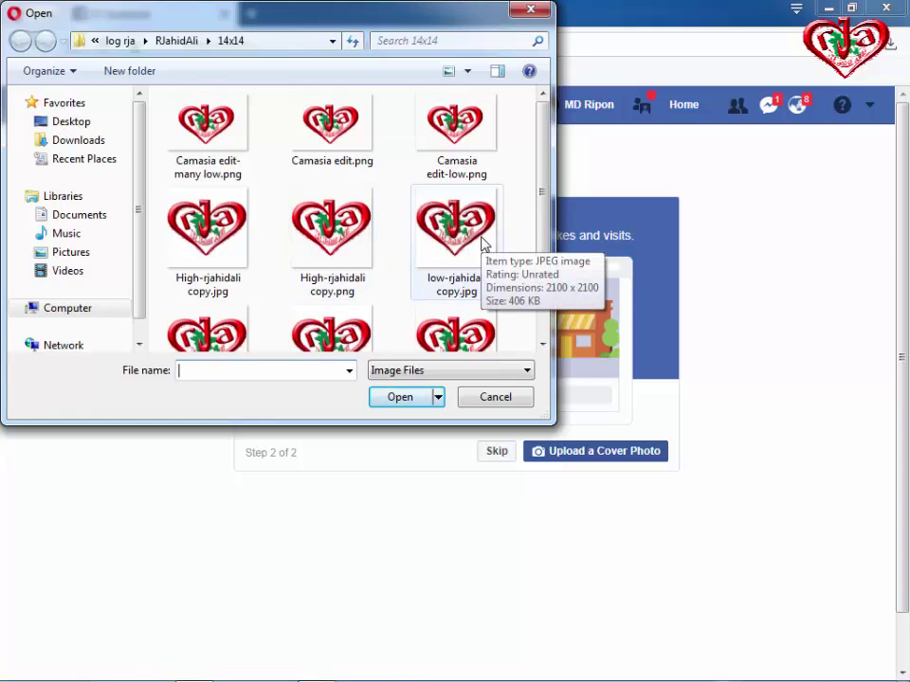
pyautogui.click(437, 255)
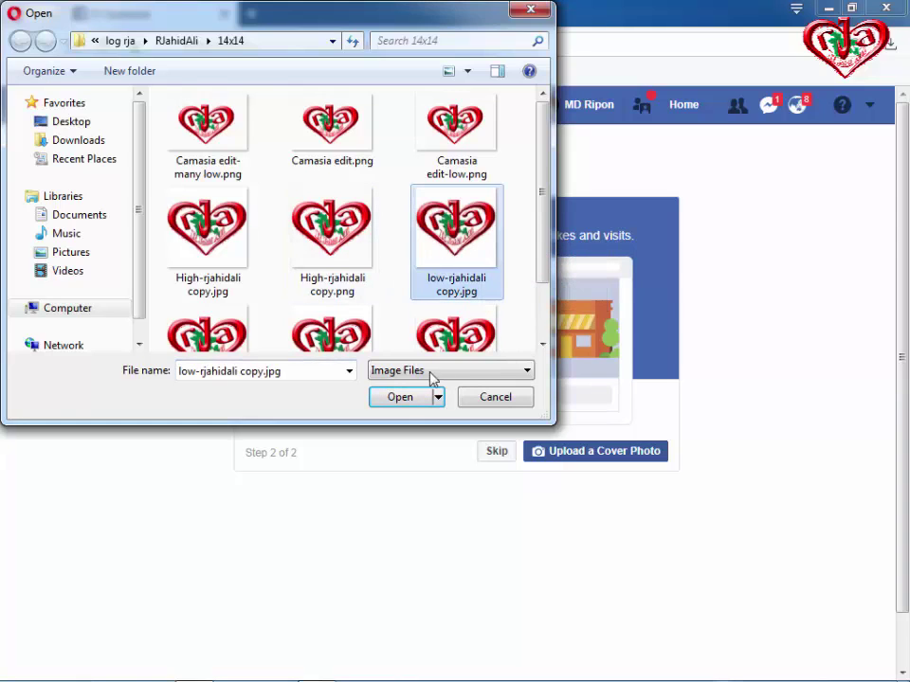
pyautogui.click(402, 400)
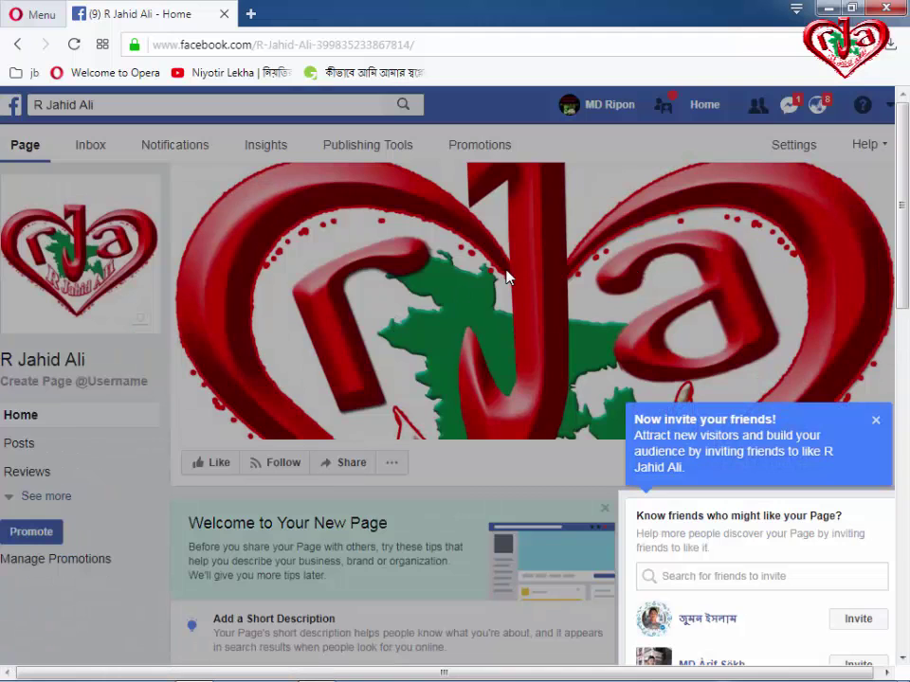
# Step: Dismiss the invite-friends prompt on the new page
pyautogui.scroll(-3, 506, 274)
pyautogui.scroll(3, 505, 274)
pyautogui.click(876, 430)
pyautogui.scroll(-3, 854, 407)
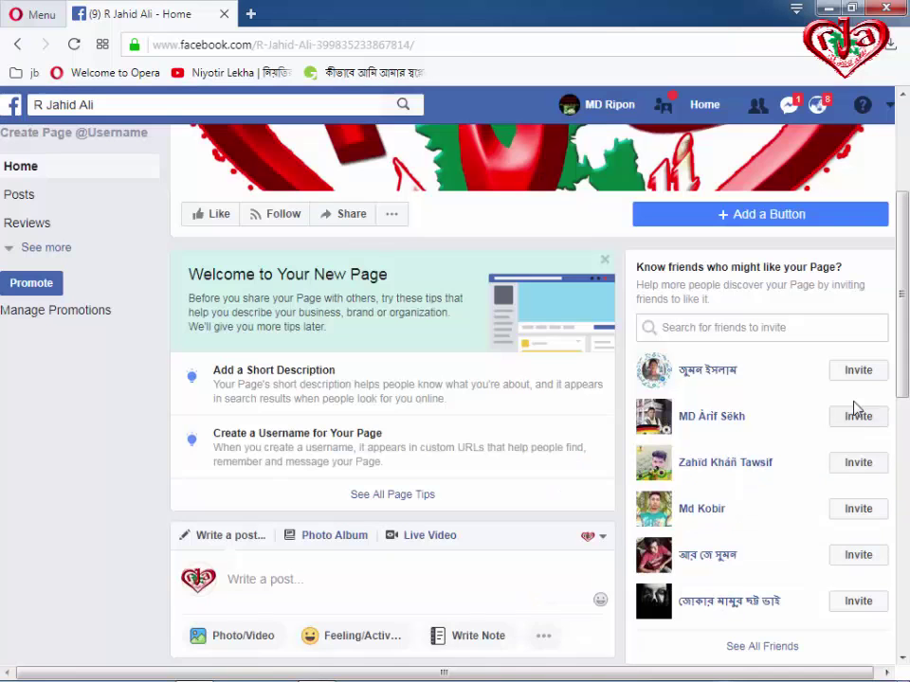
pyautogui.scroll(3, 733, 321)
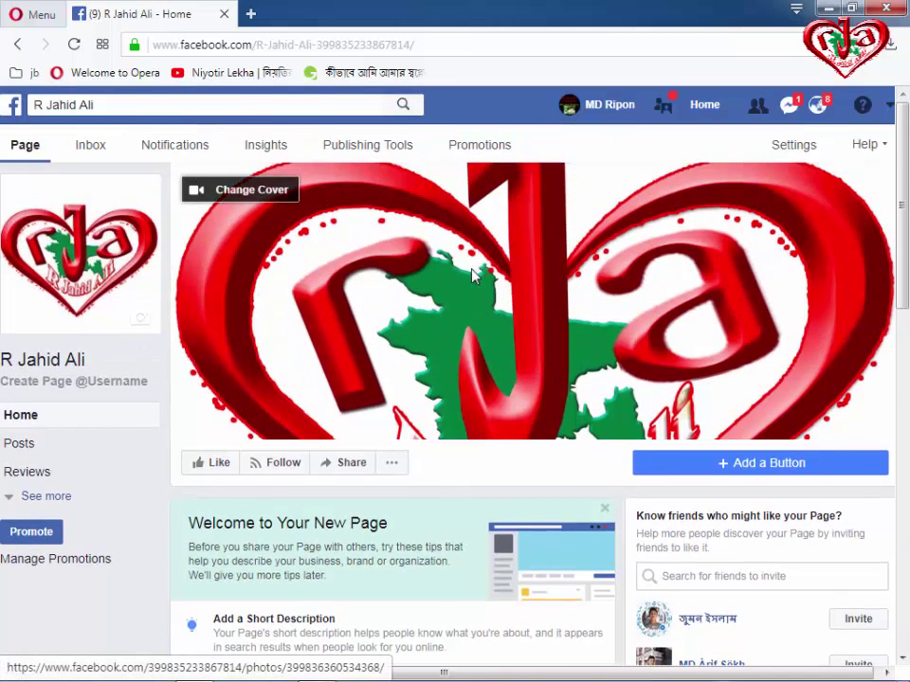
# Step: Start a new cover upload and send low-rjahidali copy.jpg from the file picker to Paint via Edit
pyautogui.click(212, 196)
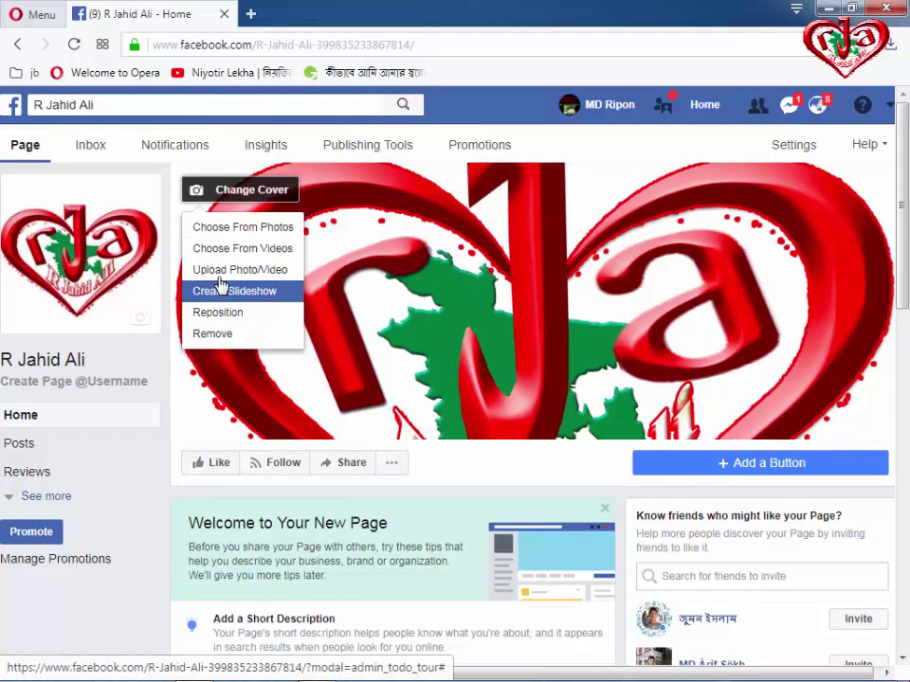
pyautogui.click(221, 271)
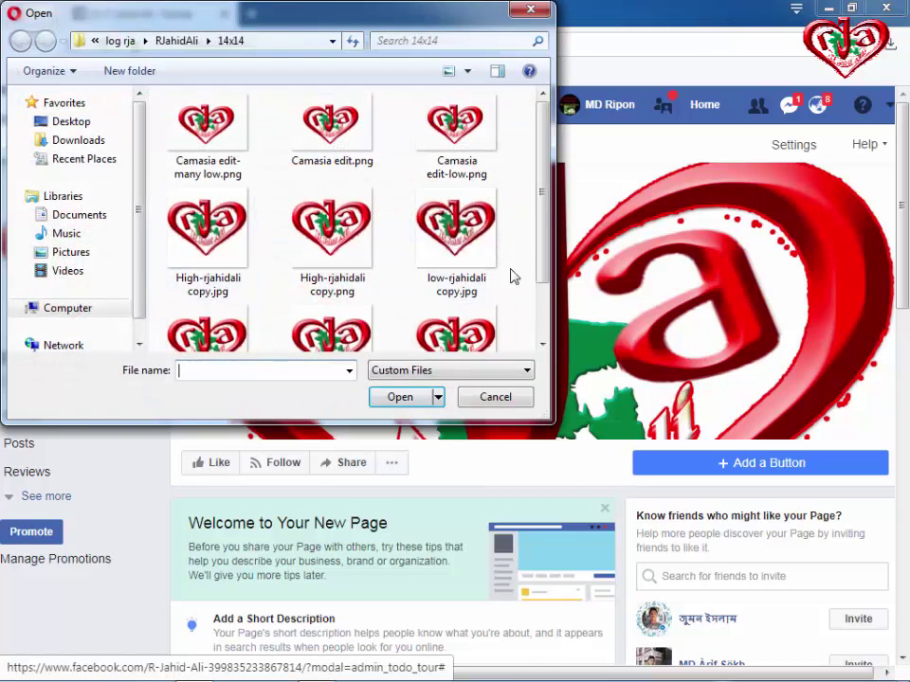
pyautogui.rightClick(439, 230)
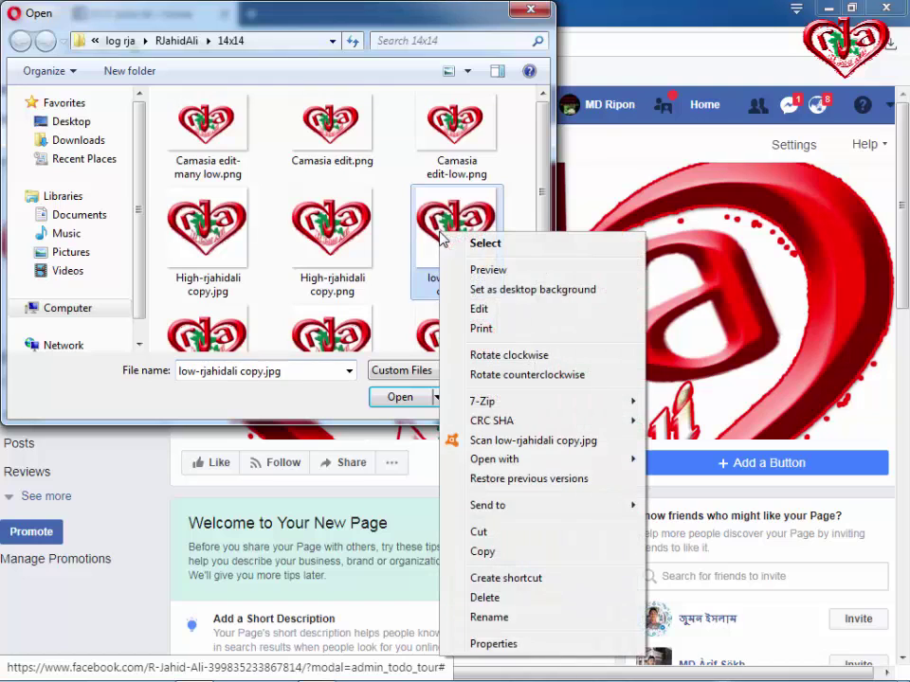
pyautogui.click(499, 309)
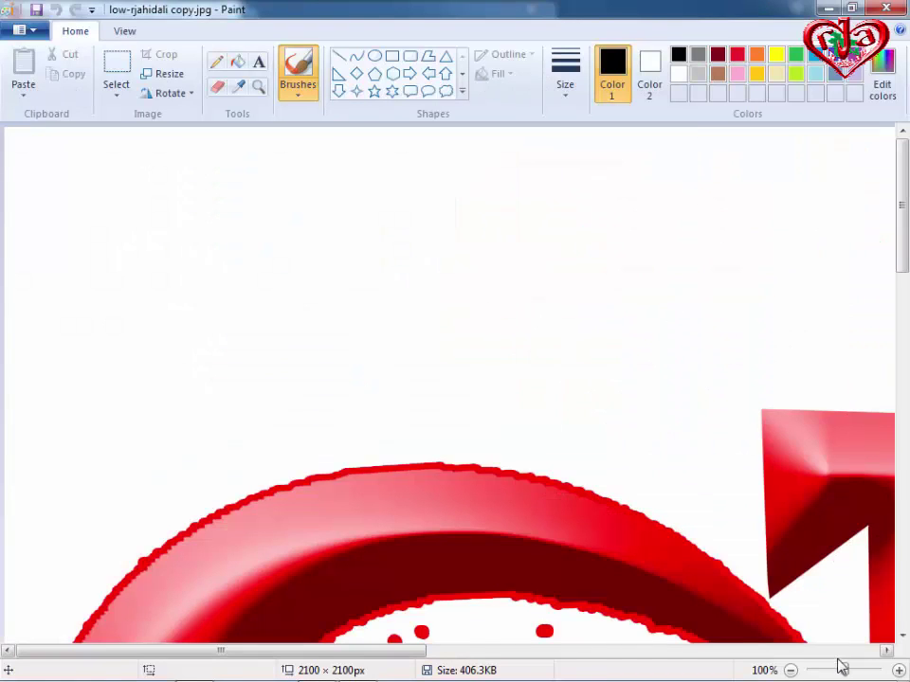
# Step: Resize the logo to 820 × 320 pixels with Maintain aspect ratio unchecked
pyautogui.moveTo(845, 671)
pyautogui.mouseDown()
pyautogui.moveTo(808, 671)
pyautogui.moveTo(816, 671)
pyautogui.mouseUp()
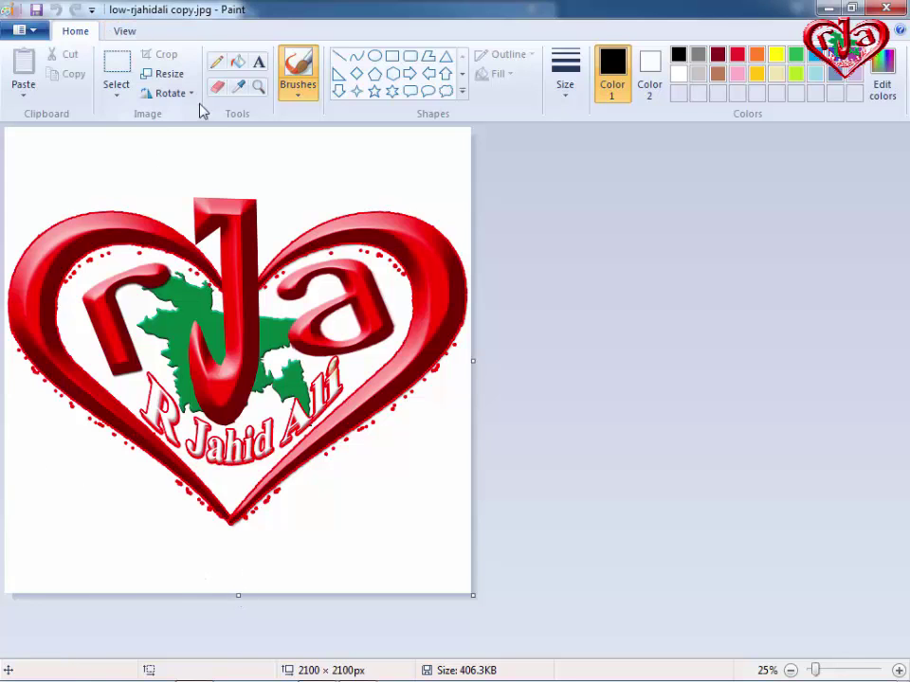
pyautogui.click(173, 83)
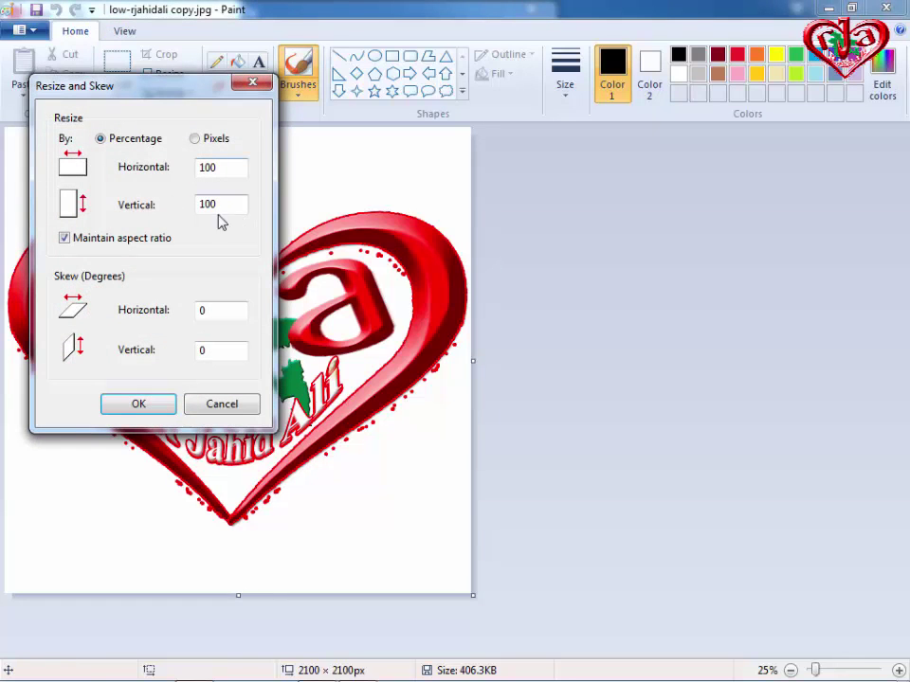
pyautogui.click(195, 139)
pyautogui.moveTo(190, 97); pyautogui.dragTo(447, 142)
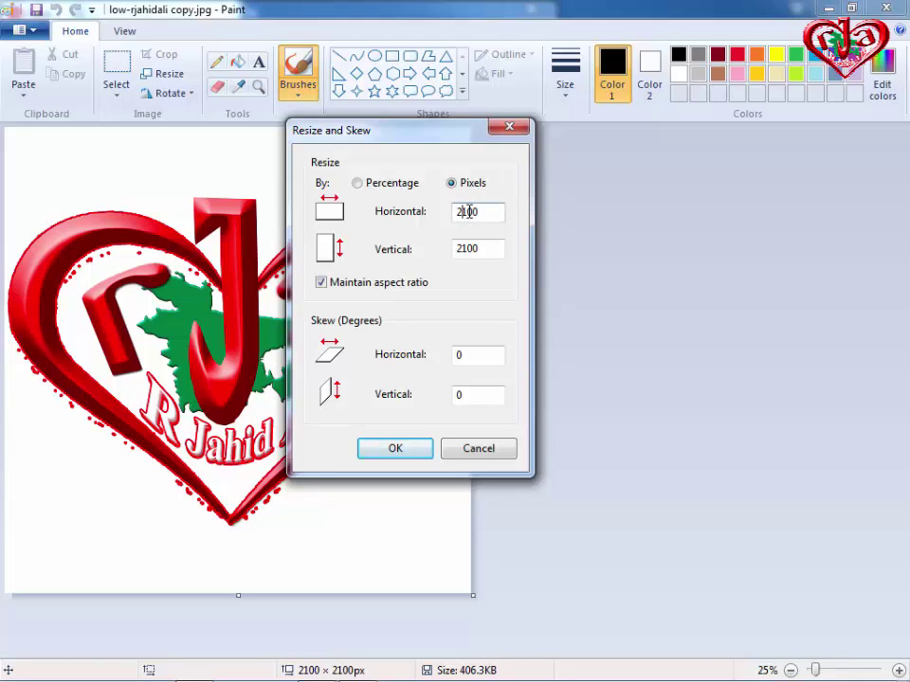
pyautogui.doubleClick(468, 211)
pyautogui.write('800')
pyautogui.doubleClick(462, 249)
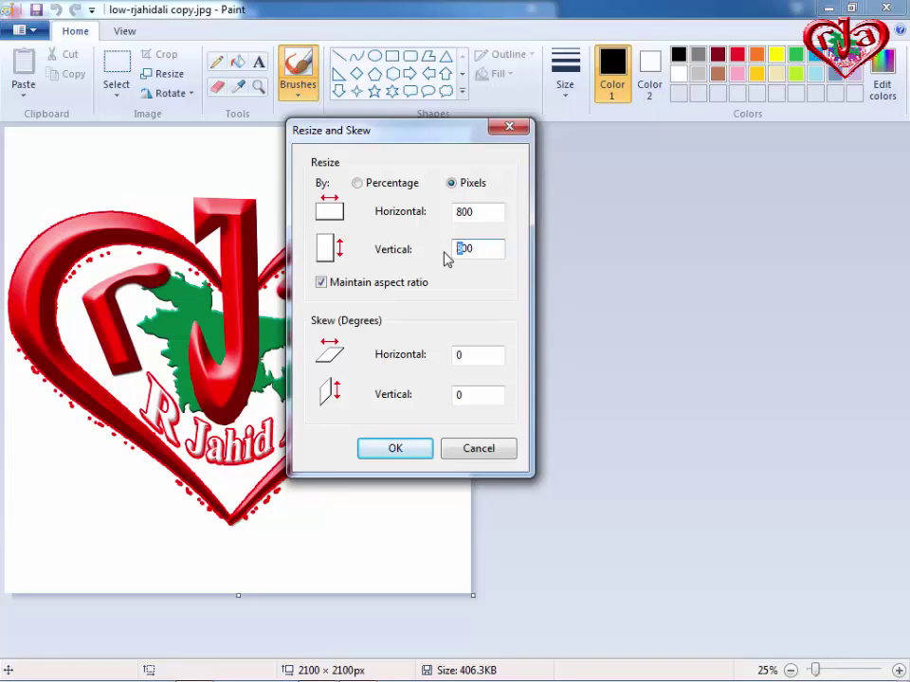
pyautogui.write('20')
pyautogui.click(337, 281)
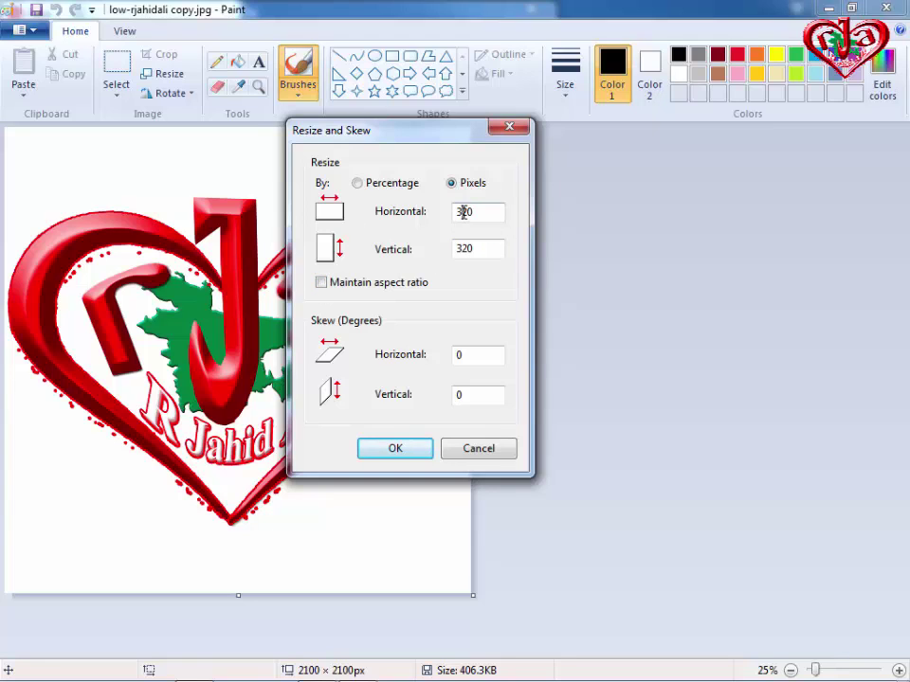
pyautogui.moveTo(464, 212); pyautogui.dragTo(398, 204)
pyautogui.click(396, 449)
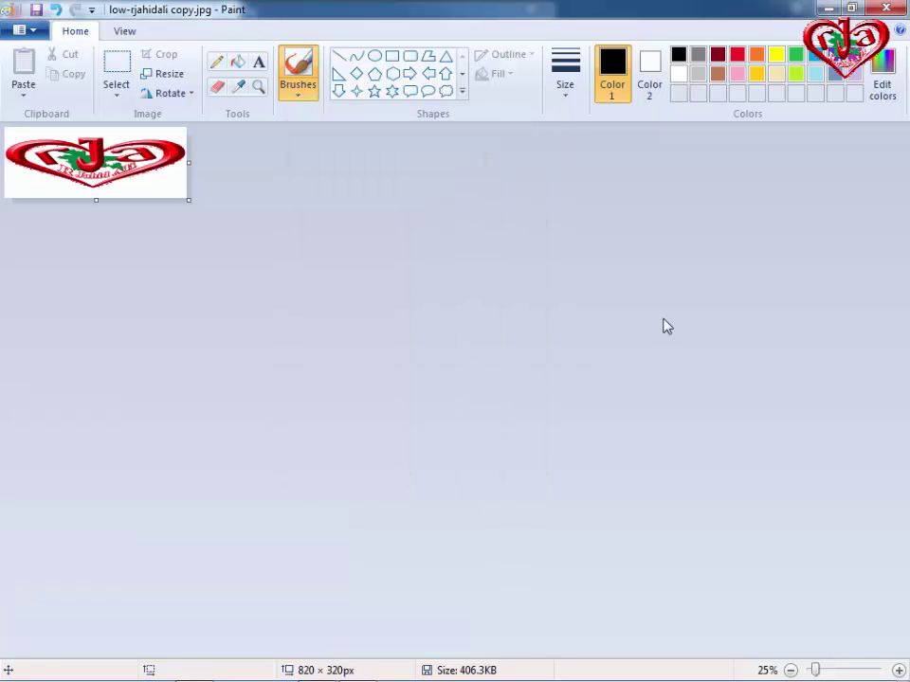
# Step: Save as fb-low-rjahidali copy.jpg in the 14x14 folder, declining to replace the original
pyautogui.click(20, 31)
pyautogui.click(55, 185)
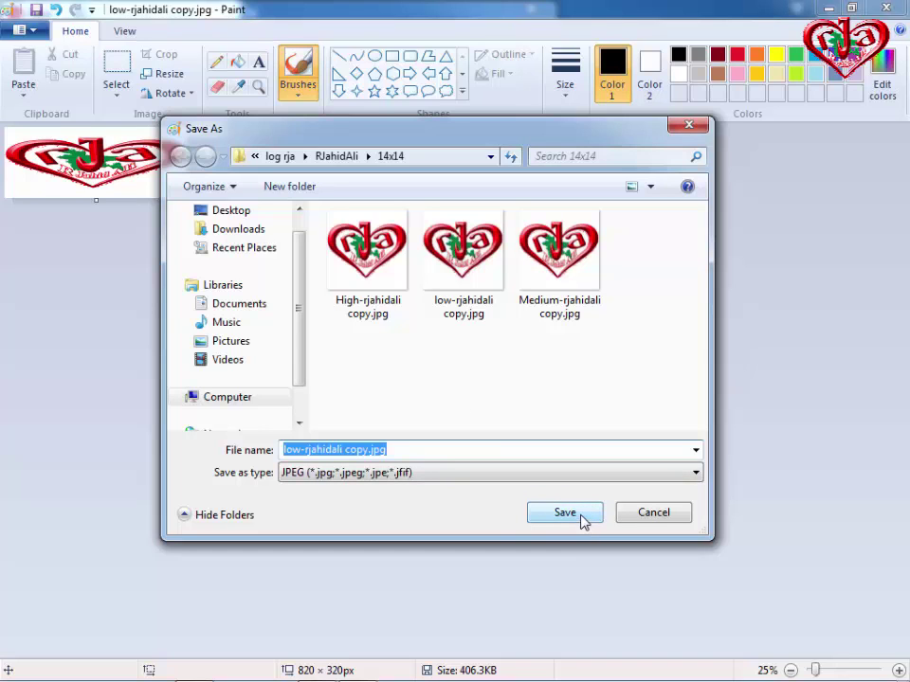
pyautogui.click(568, 514)
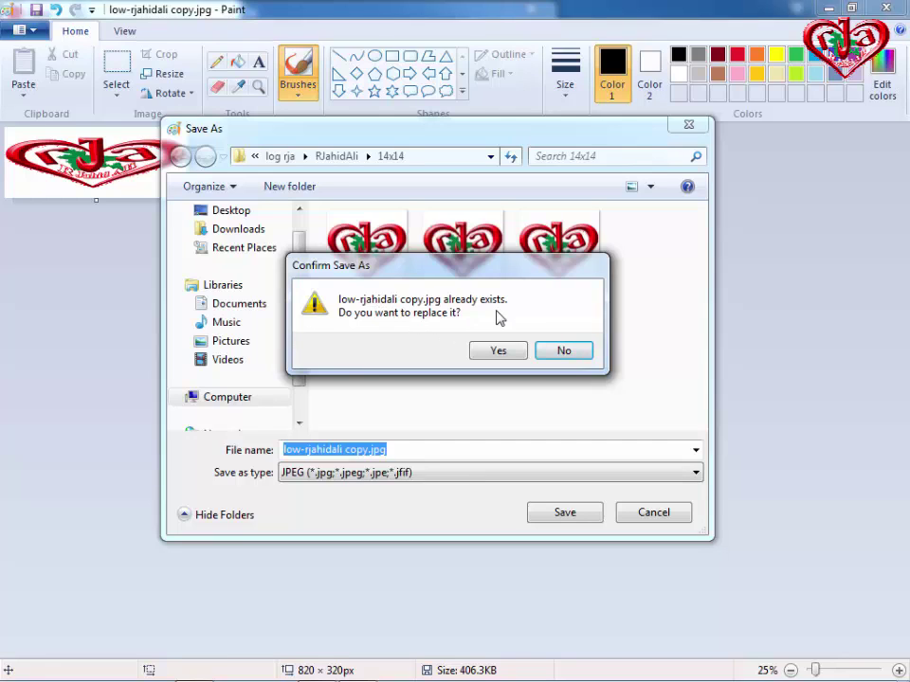
pyautogui.click(561, 352)
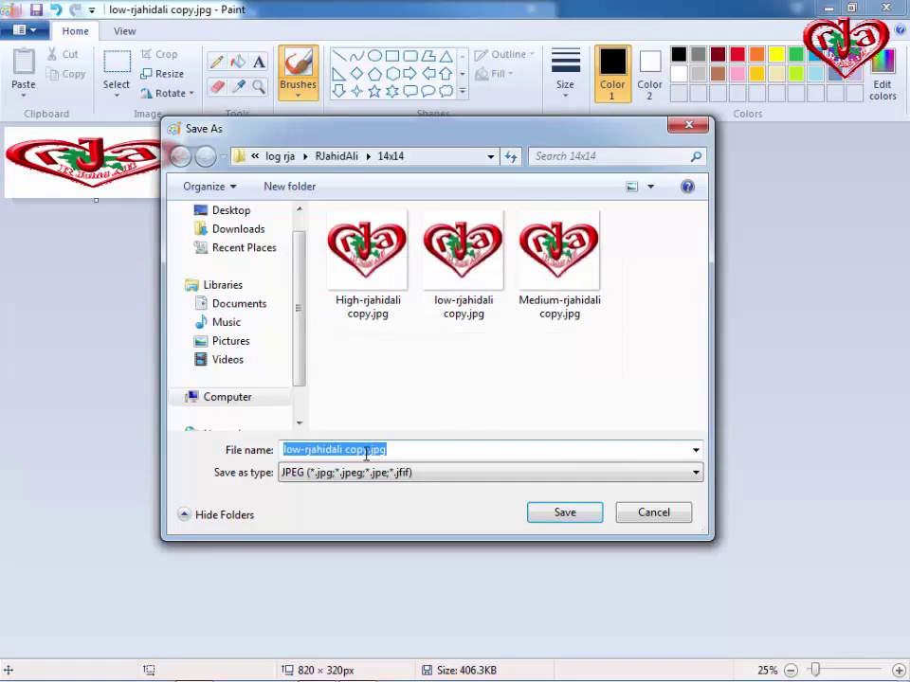
pyautogui.click(371, 447)
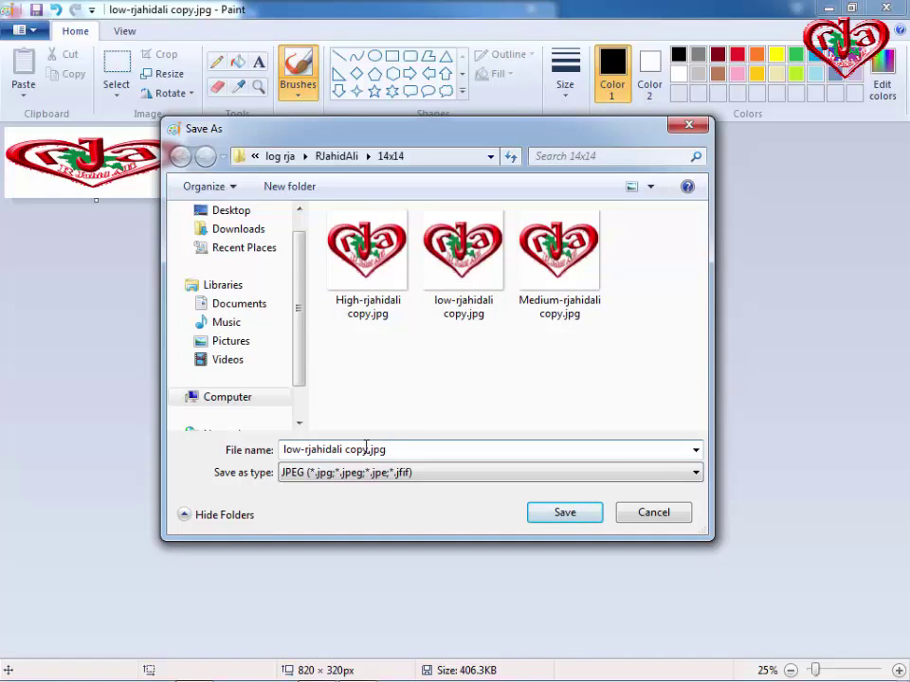
pyautogui.click(283, 449)
pyautogui.write('b')
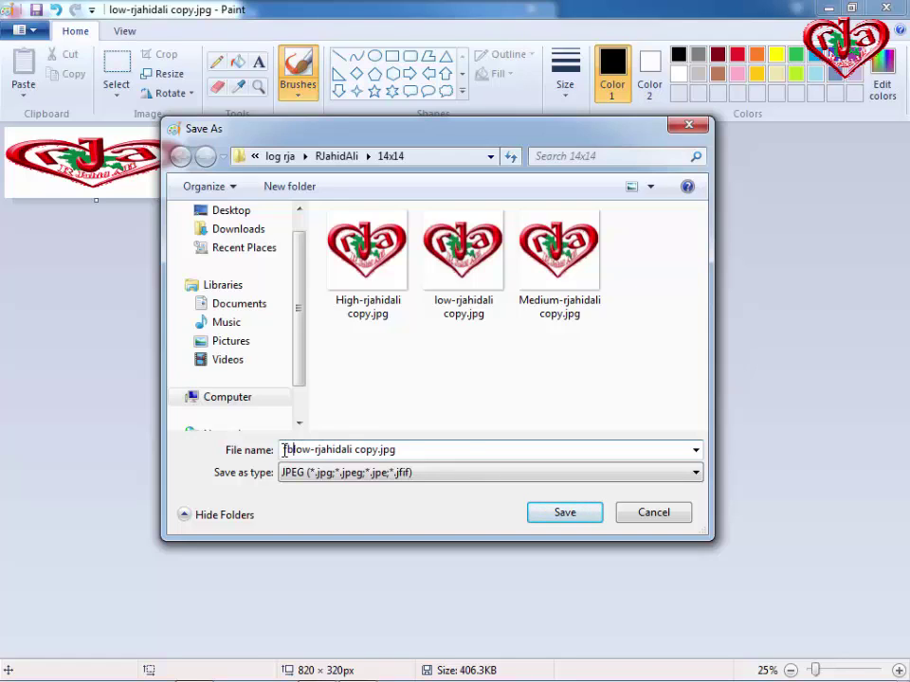
pyautogui.write('-')
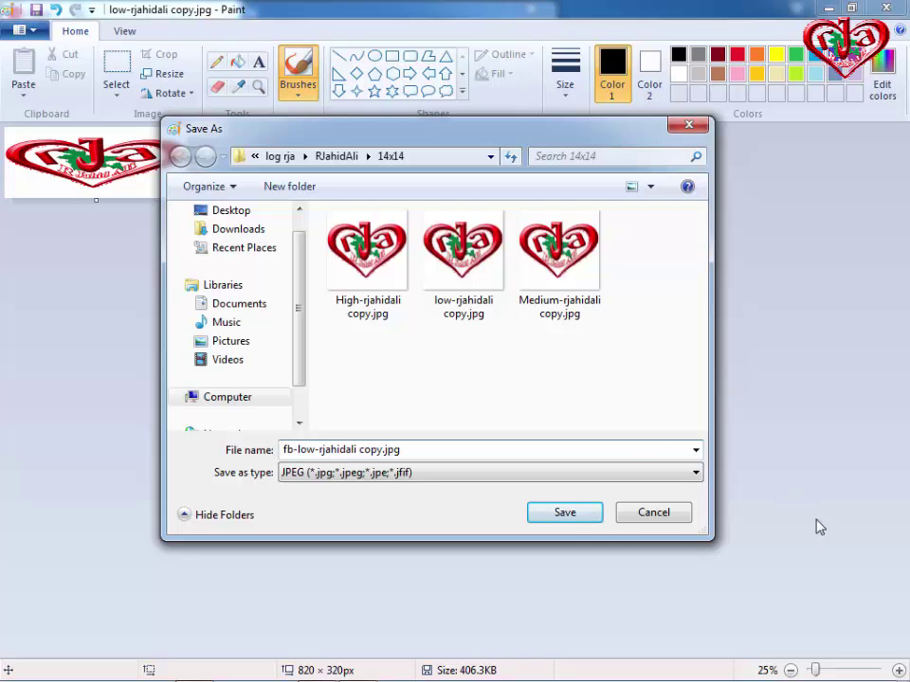
pyautogui.click(569, 517)
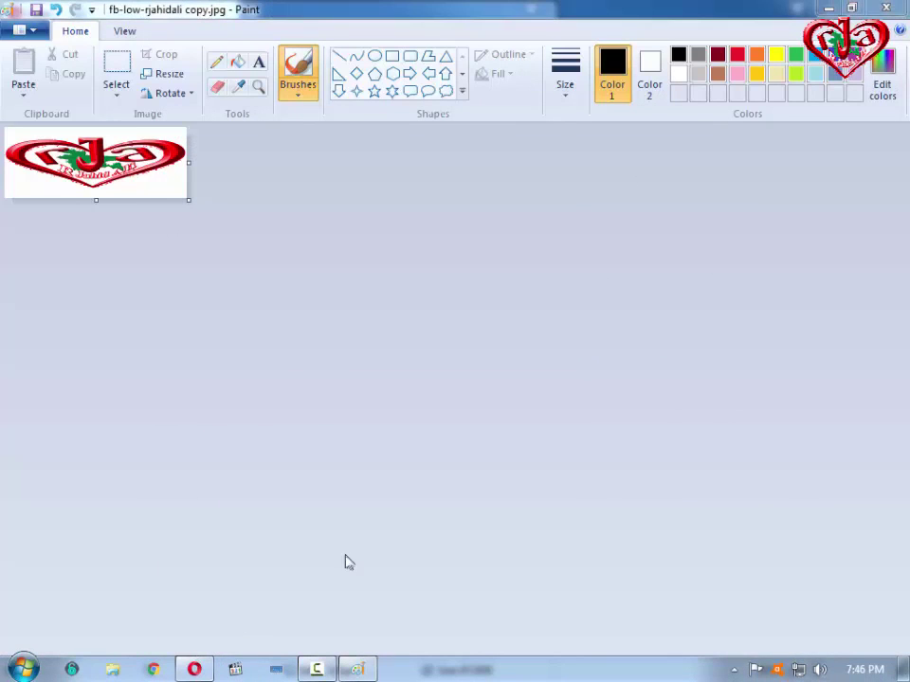
# Step: Upload fb-low-rjahidali copy.jpg from Opera's file picker as the new cover photo
pyautogui.click(195, 670)
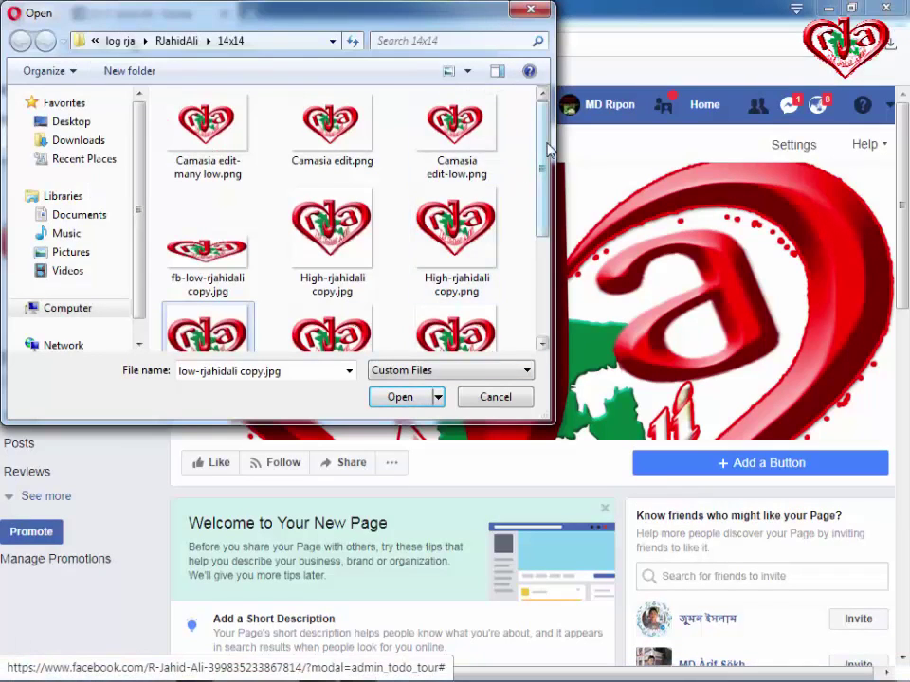
pyautogui.moveTo(547, 156)
pyautogui.mouseDown()
pyautogui.moveTo(543, 283)
pyautogui.moveTo(542, 180)
pyautogui.mouseUp()
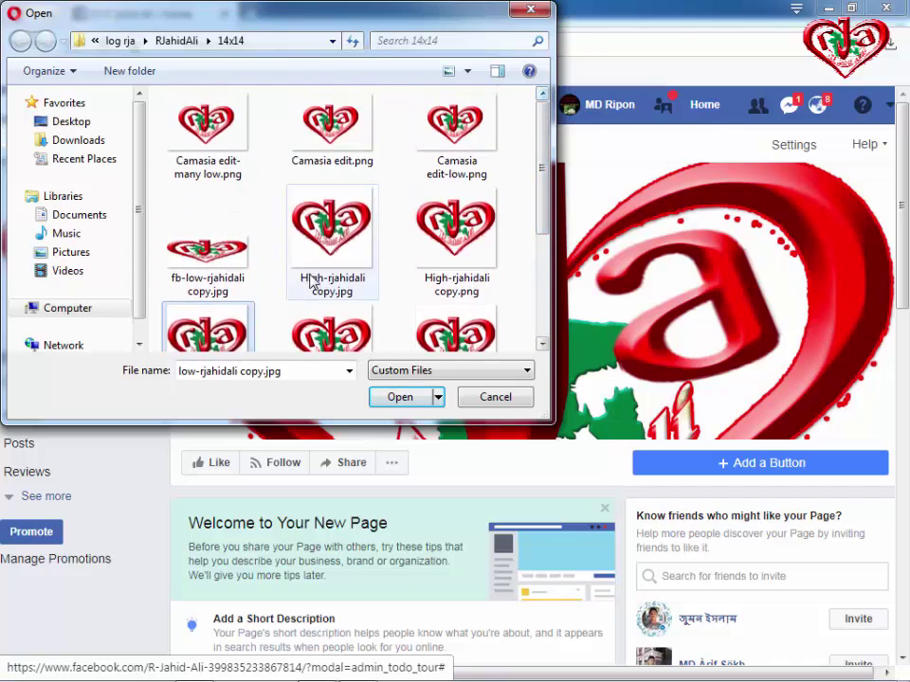
pyautogui.rightClick(248, 233)
pyautogui.click(204, 273)
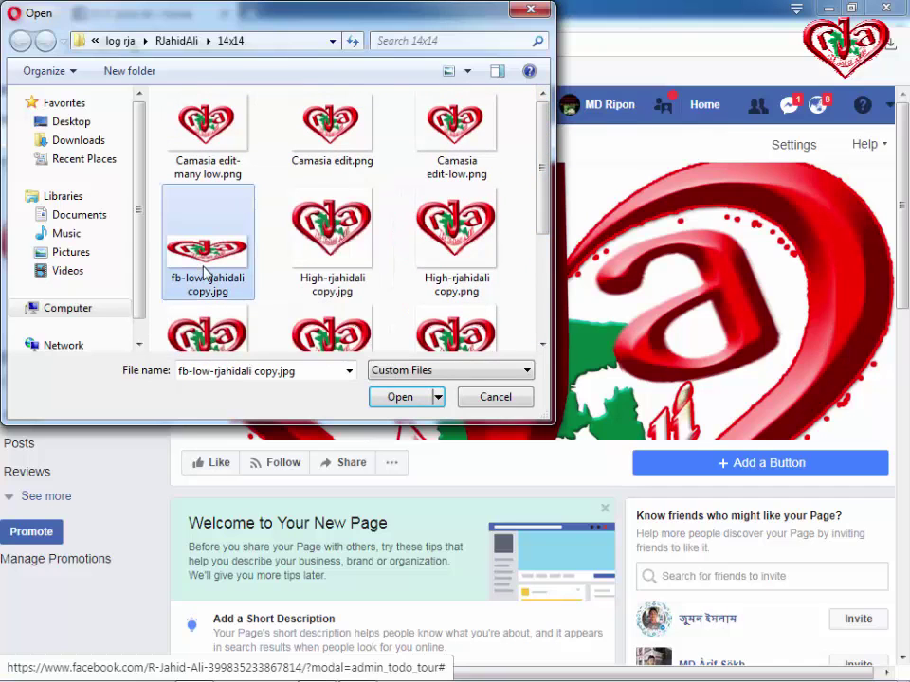
pyautogui.click(398, 399)
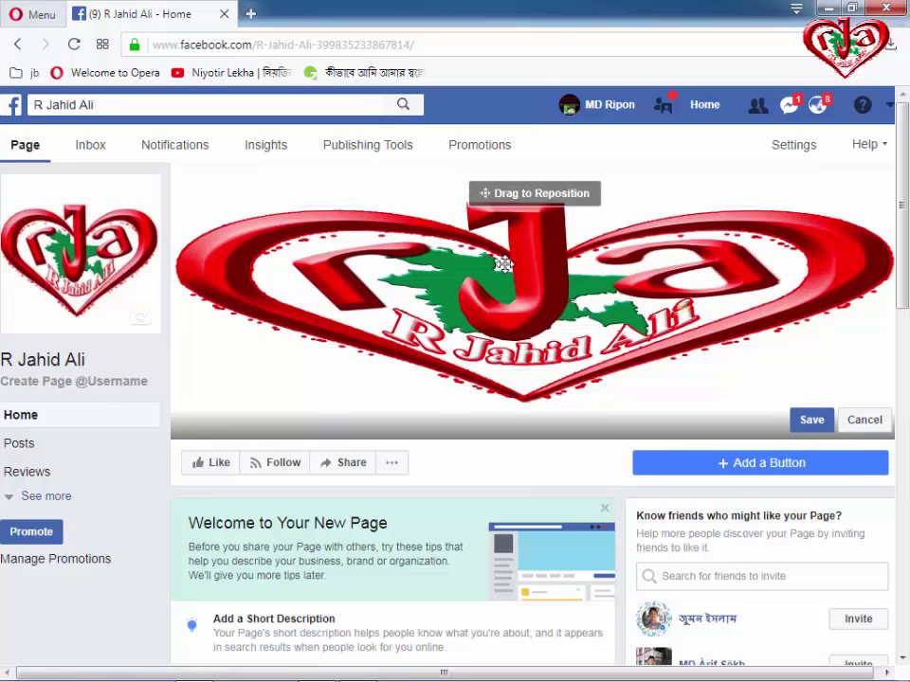
# Step: Drag the cover into position and save it
pyautogui.moveTo(503, 263); pyautogui.dragTo(509, 293)
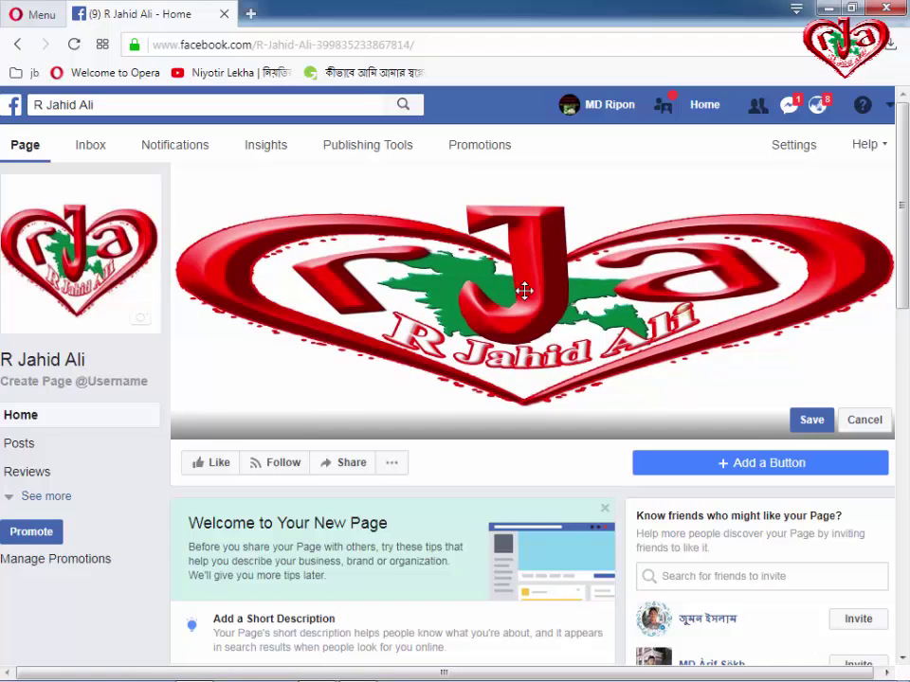
pyautogui.click(816, 423)
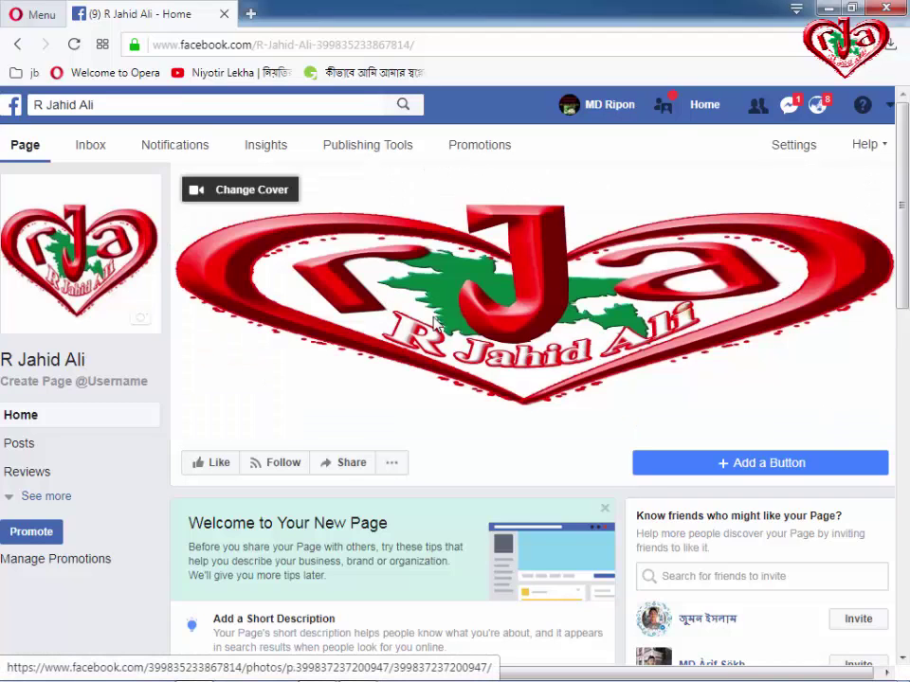
pyautogui.scroll(-1, 424, 392)
pyautogui.scroll(-2, 424, 393)
pyautogui.scroll(3, 423, 392)
pyautogui.scroll(-2, 293, 215)
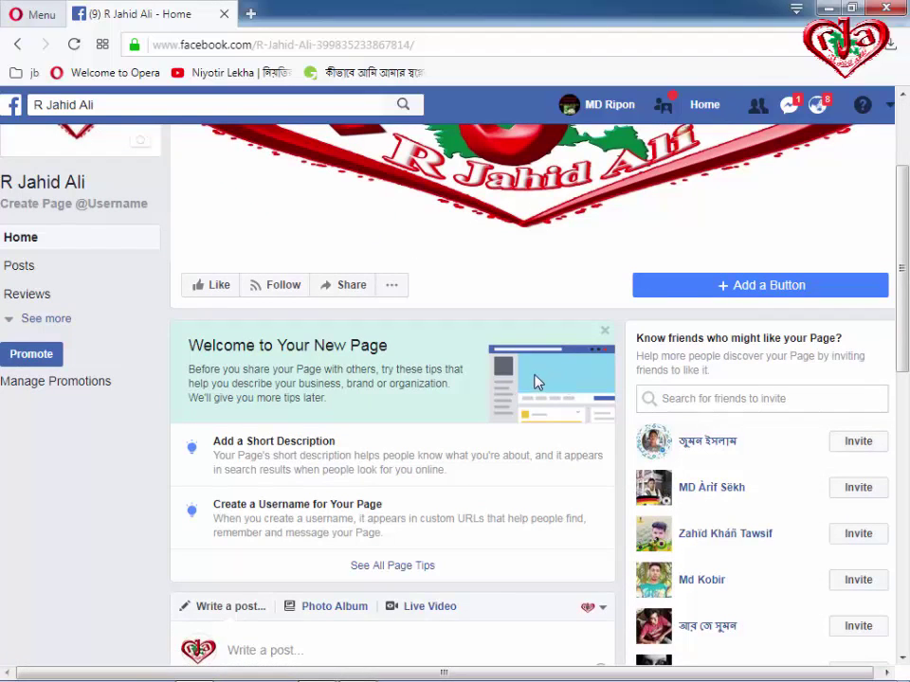
# Step: Add a Call Now button from the Contact you options and proceed to the phone number step
pyautogui.click(738, 294)
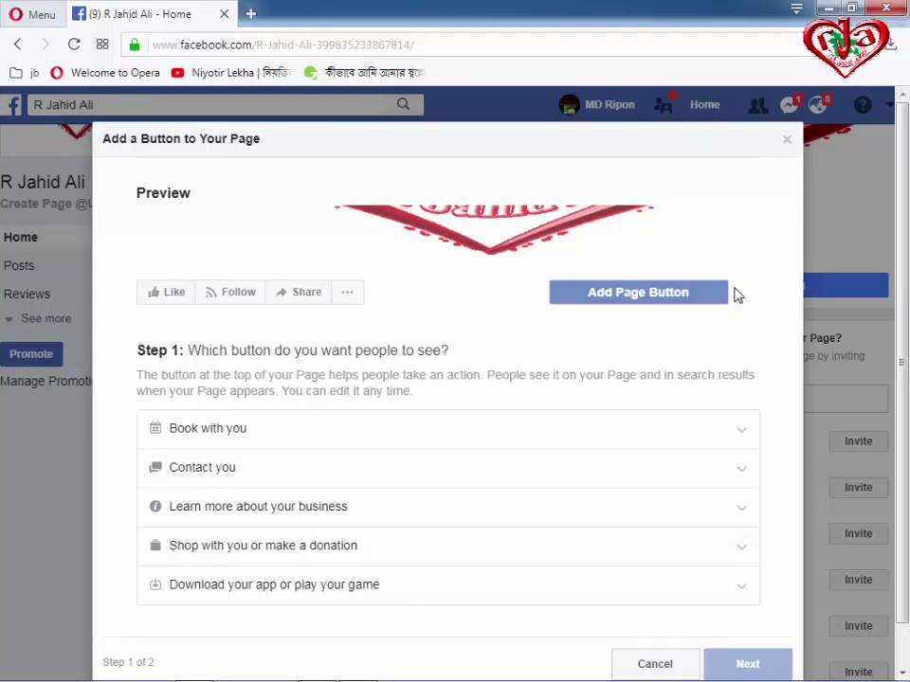
pyautogui.click(166, 474)
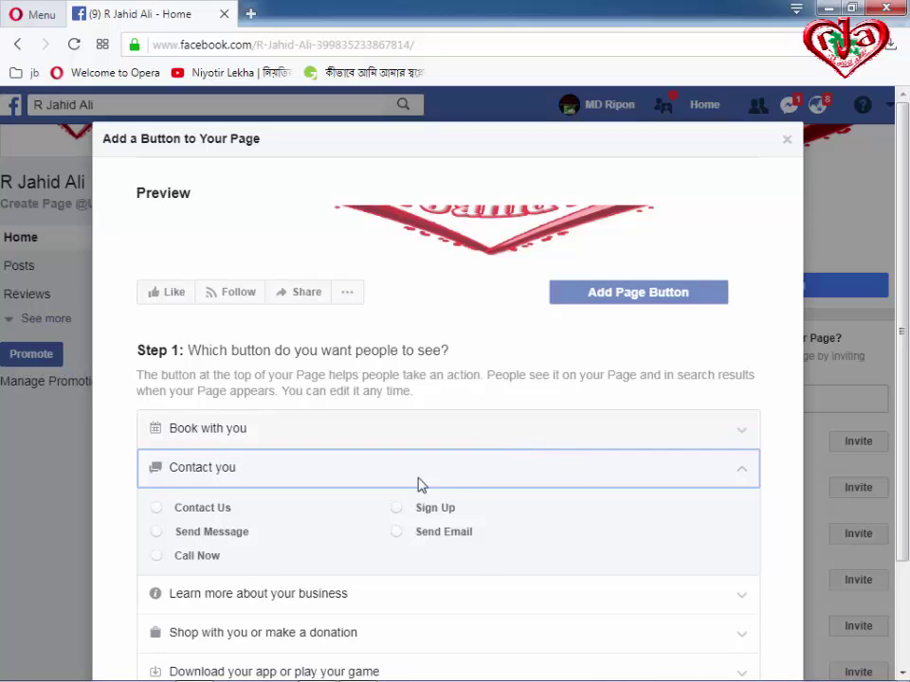
pyautogui.click(454, 535)
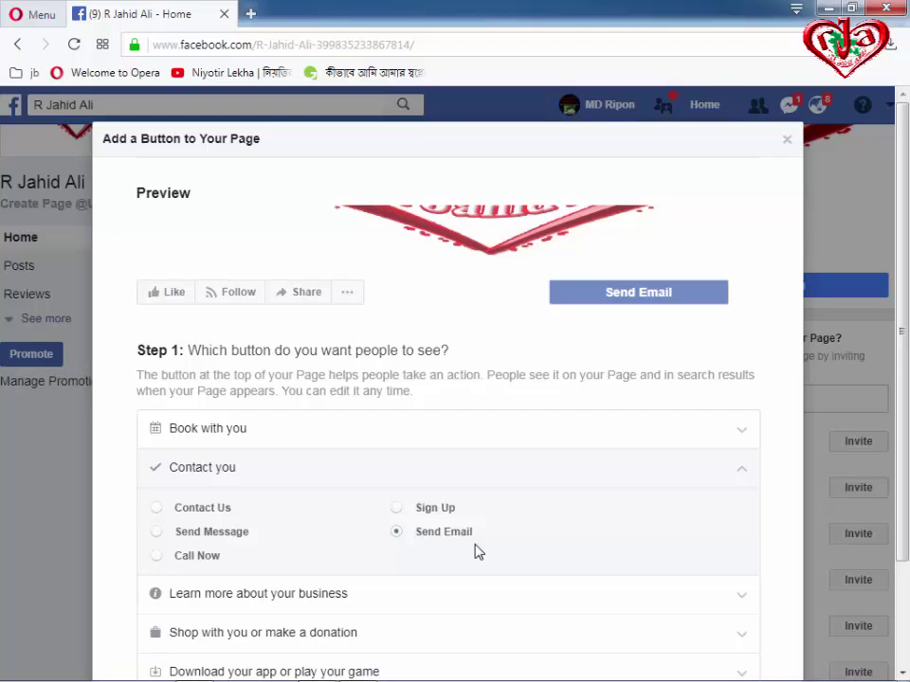
pyautogui.click(198, 561)
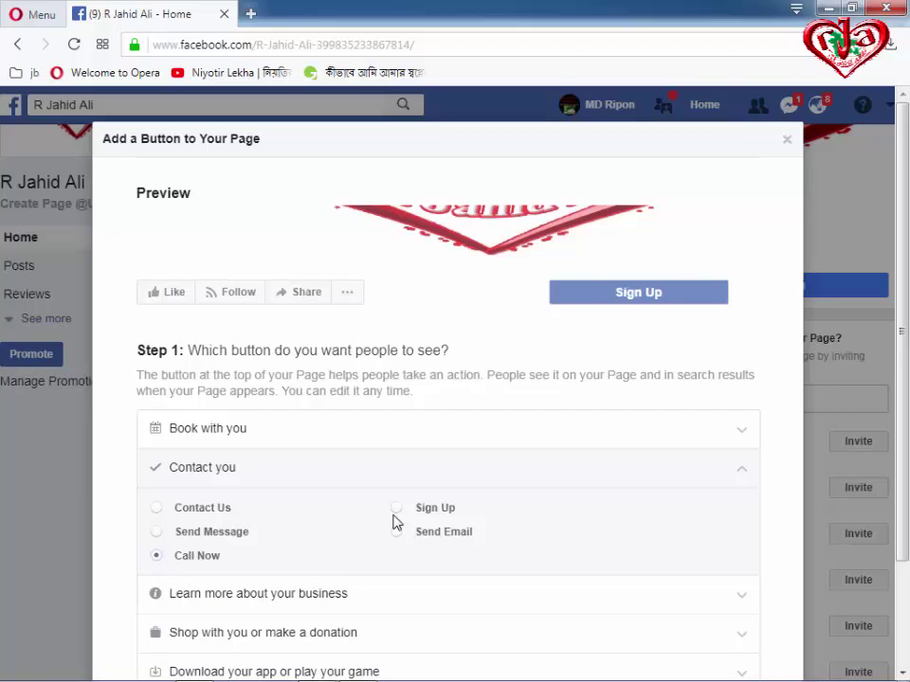
pyautogui.scroll(-2, 394, 521)
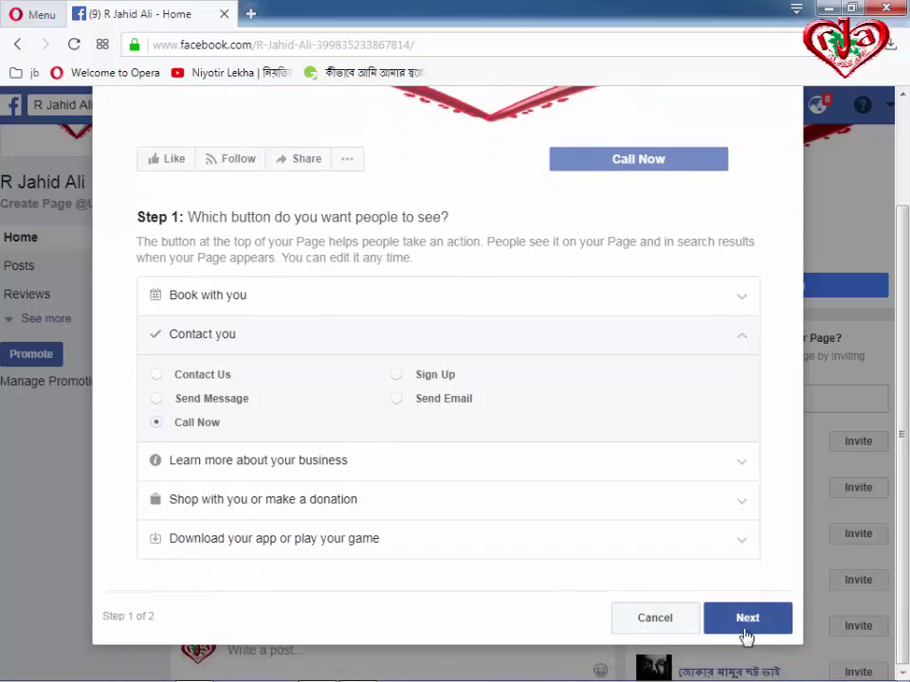
pyautogui.click(748, 618)
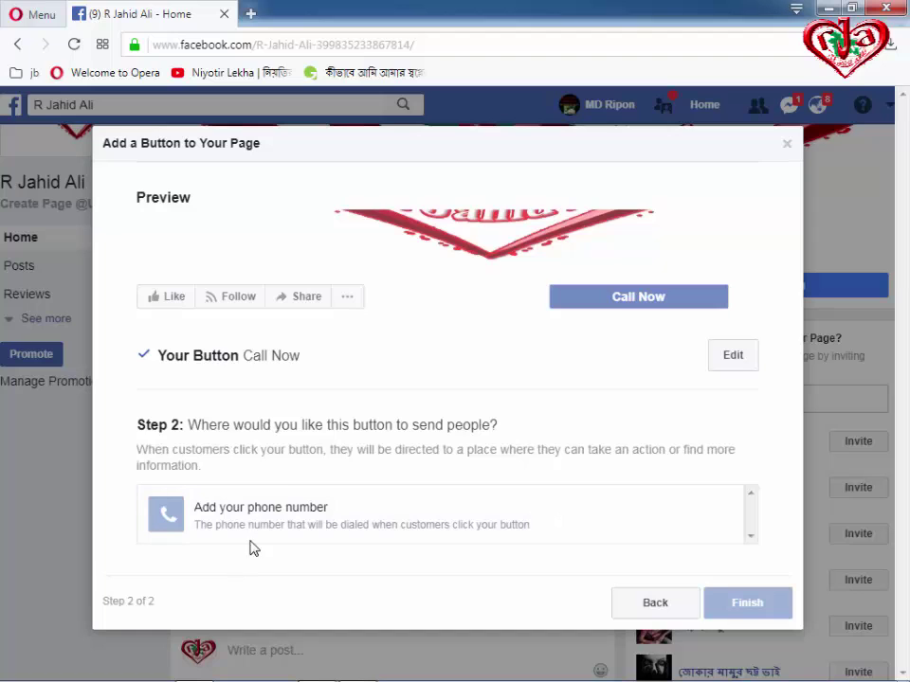
# Step: Set the Call Now button's phone country code to Bangladesh (+880)
pyautogui.click(229, 506)
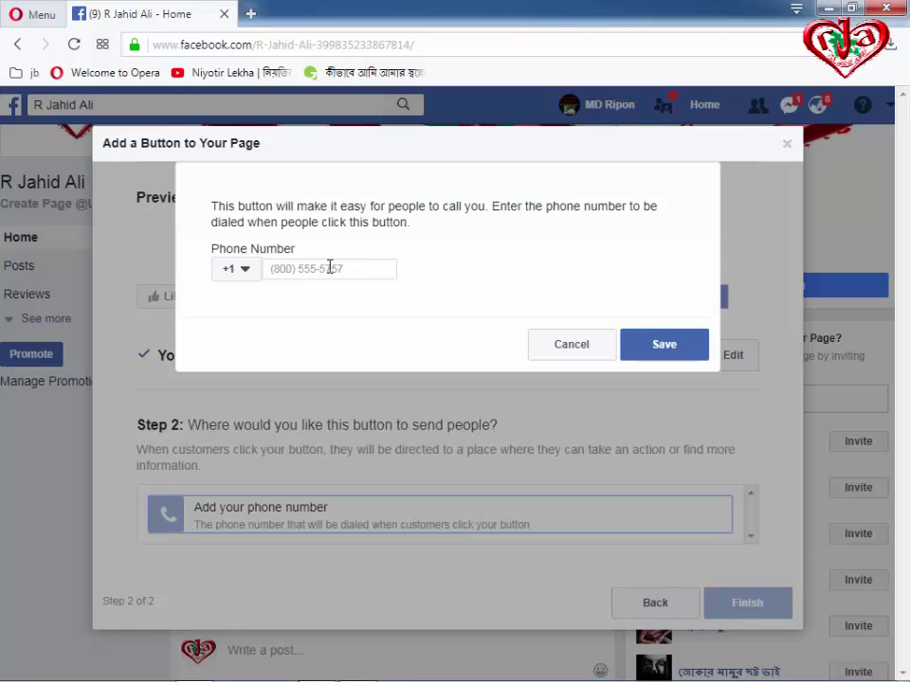
pyautogui.click(246, 270)
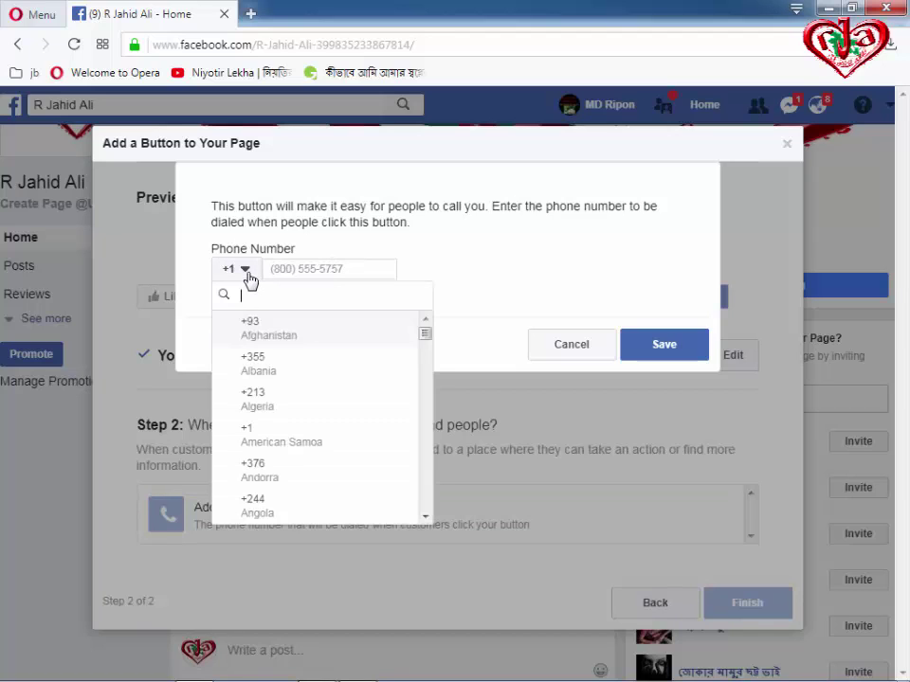
pyautogui.scroll(-1, 297, 408)
pyautogui.scroll(-5, 297, 411)
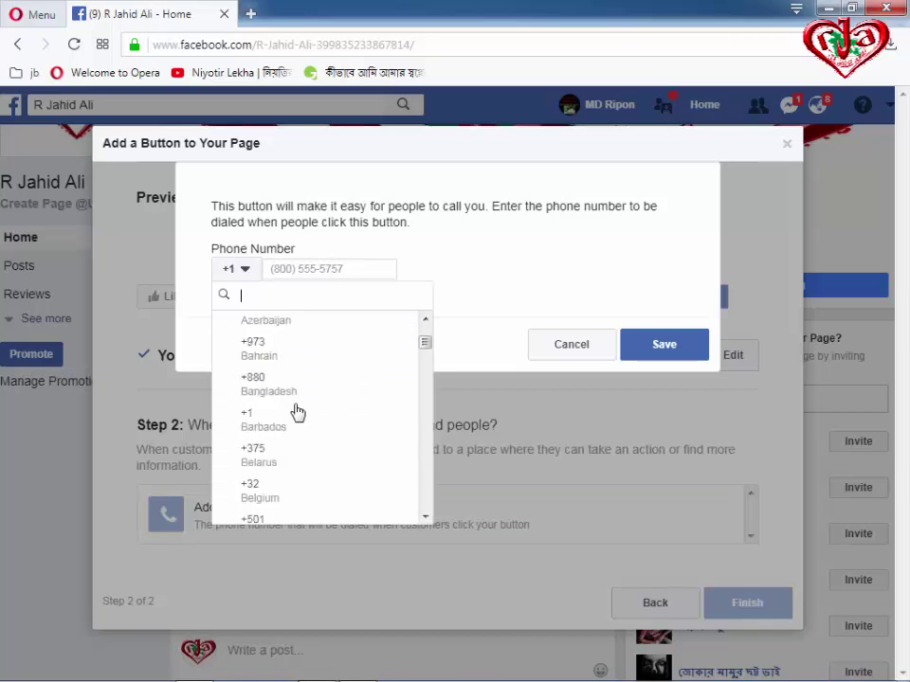
pyautogui.scroll(-1, 296, 411)
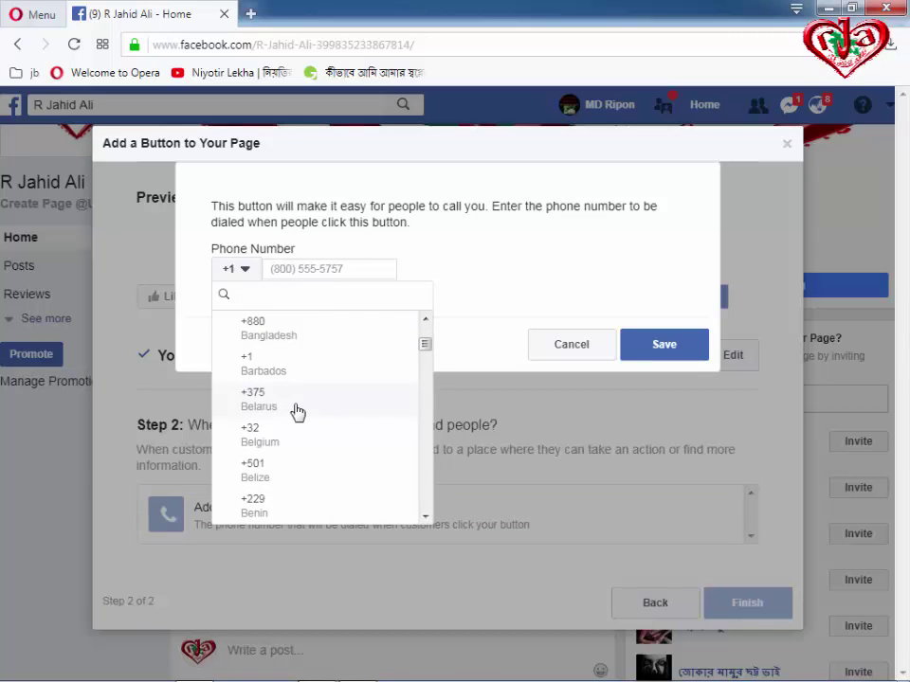
pyautogui.click(262, 328)
# Step: Enter the phone number, save it, and finish the Call Now button setup
pyautogui.click(357, 267)
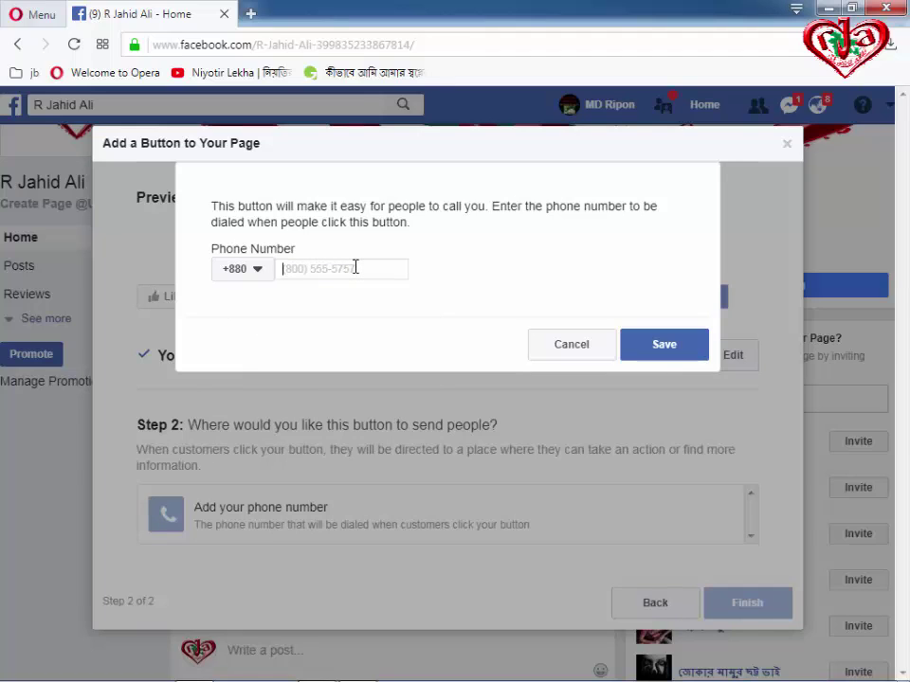
pyautogui.write('1')
pyautogui.write('9')
pyautogui.press('BackSpace')
pyautogui.write('33')
pyautogui.write('7')
pyautogui.click(665, 347)
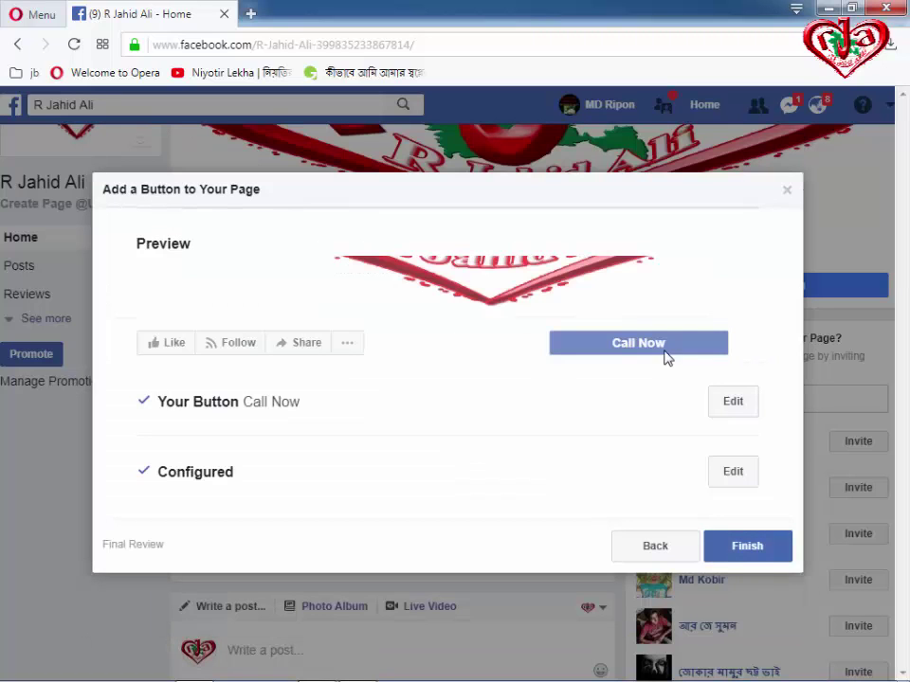
pyautogui.click(750, 547)
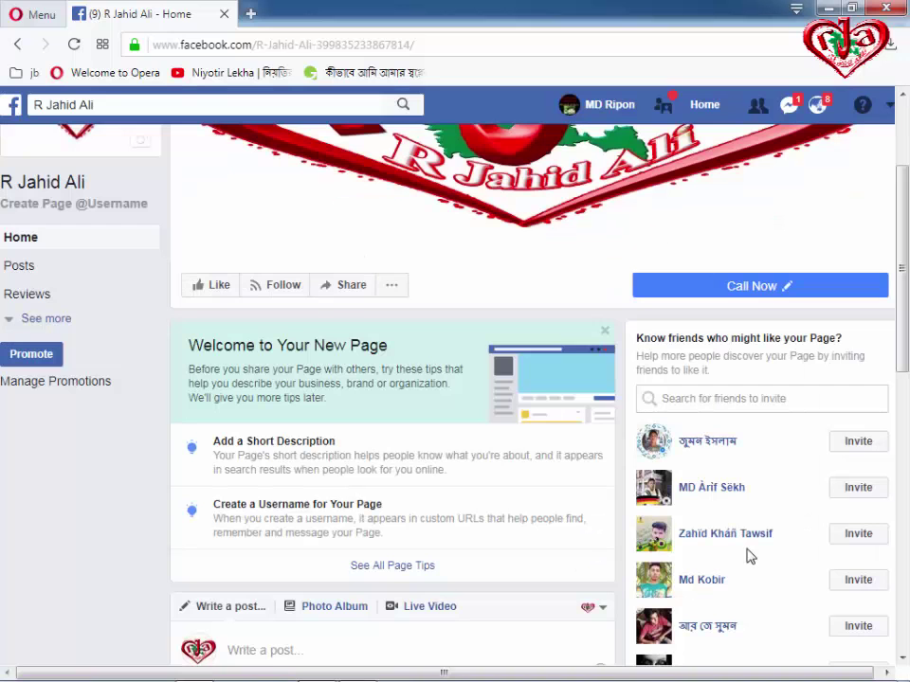
# Step: Open the Describe Your Page form from the Add a Short Description tip
pyautogui.moveTo(762, 294)
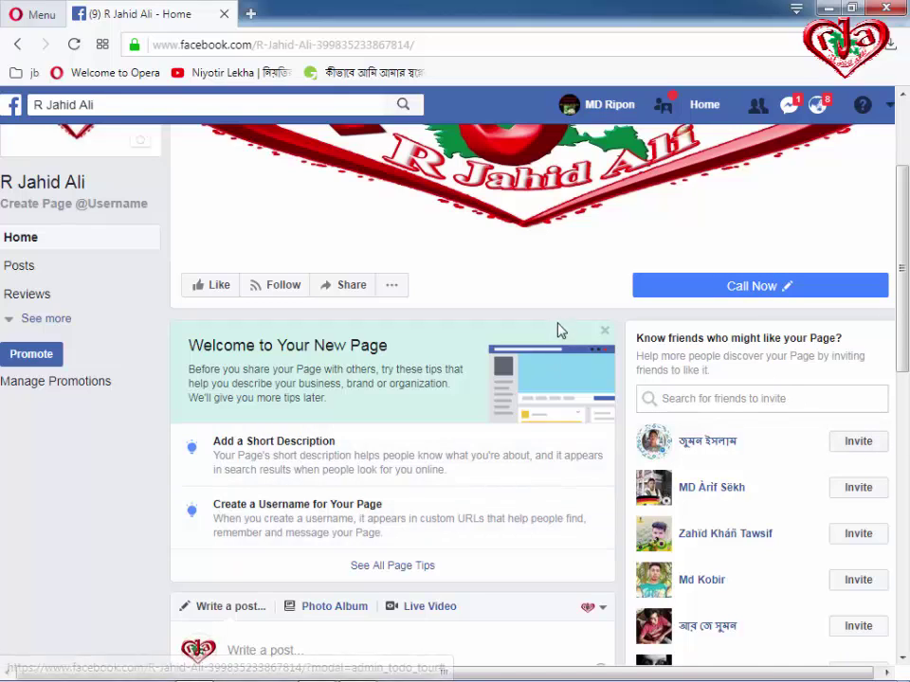
pyautogui.click(234, 462)
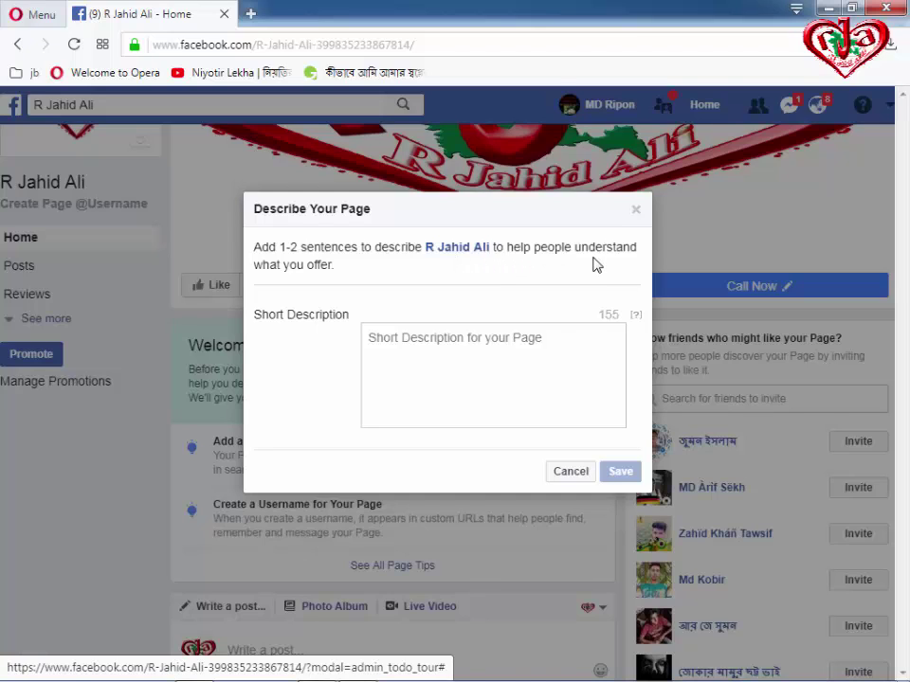
# Step: Type 'This page Just only fun' into the Short Description box
pyautogui.click(400, 347)
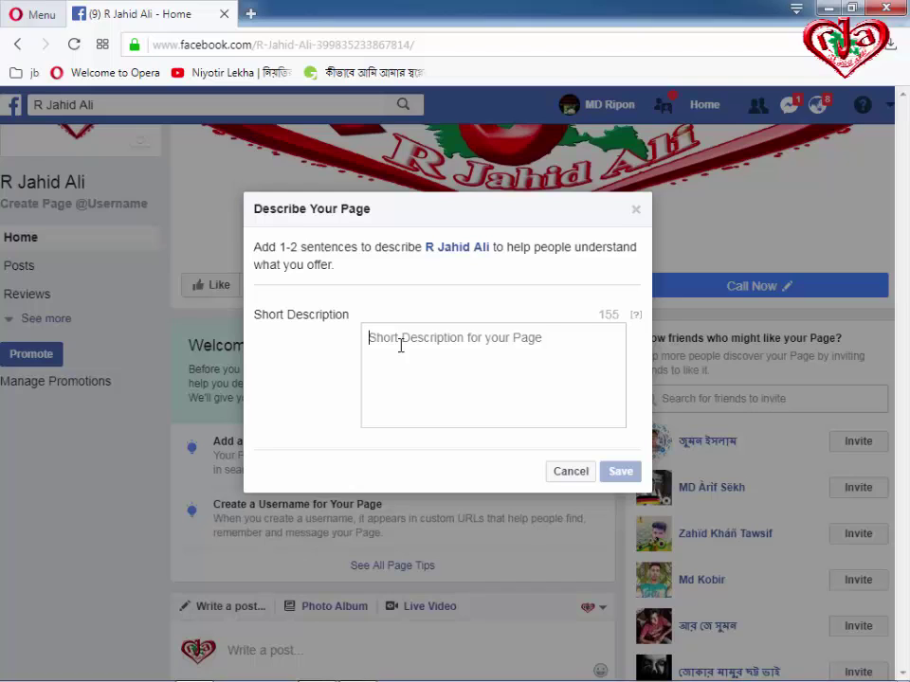
pyautogui.write('this')
pyautogui.press('BackSpace')
pyautogui.press('BackSpace')
pyautogui.press('BackSpace')
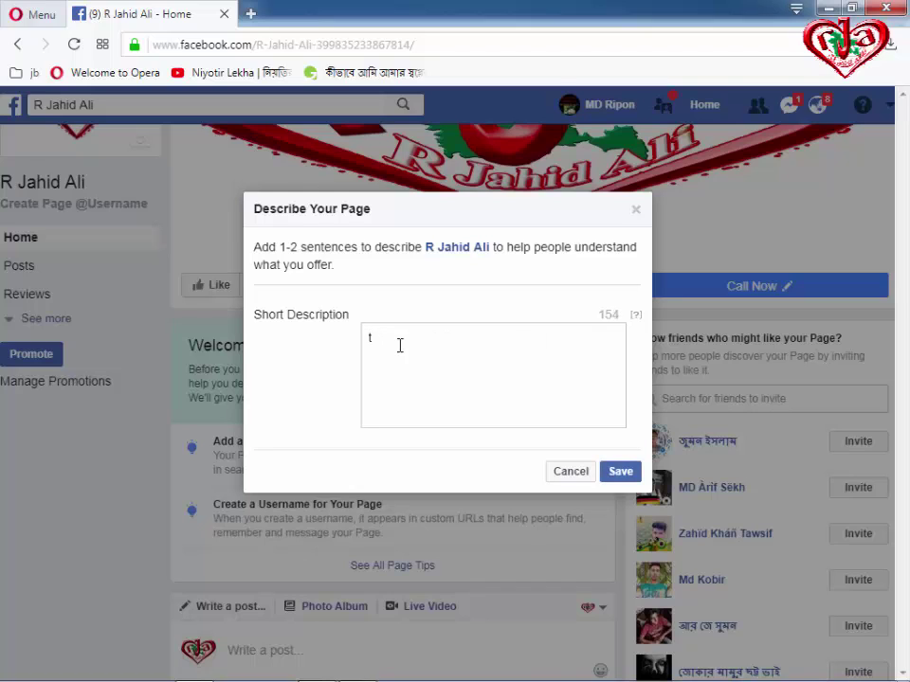
pyautogui.press('BackSpace')
pyautogui.write('This ')
pyautogui.write('page ')
pyautogui.write('Just o')
pyautogui.write('nly fu')
pyautogui.write('n')
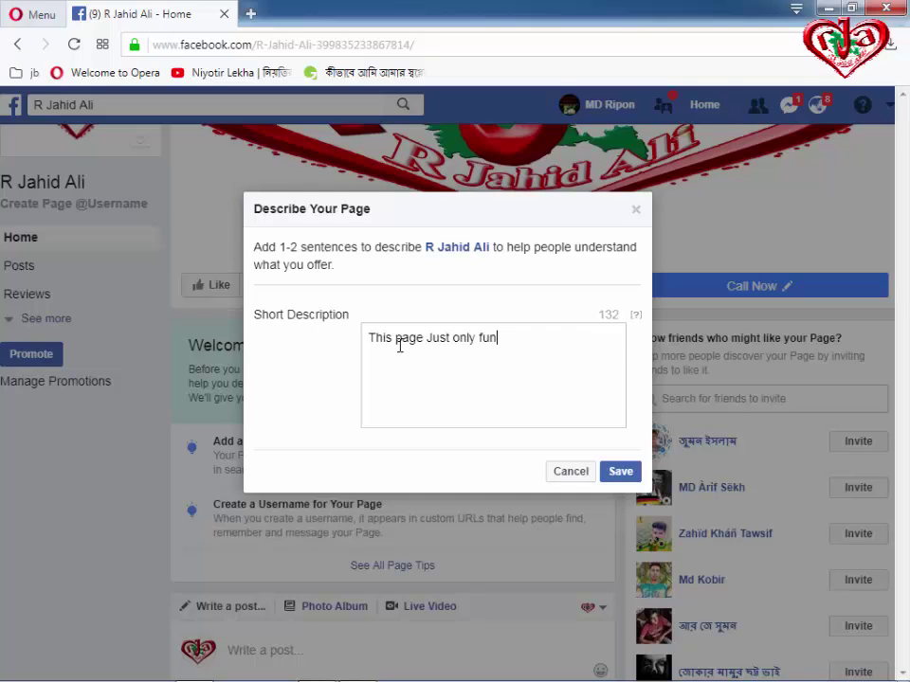
# Step: Continue the description with '. Here all people share his/her expriance'
pyautogui.write('. ')
pyautogui.write('h')
pyautogui.press('BackSpace')
pyautogui.write('H')
pyautogui.write('ere')
pyautogui.write('all ')
pyautogui.write('peop')
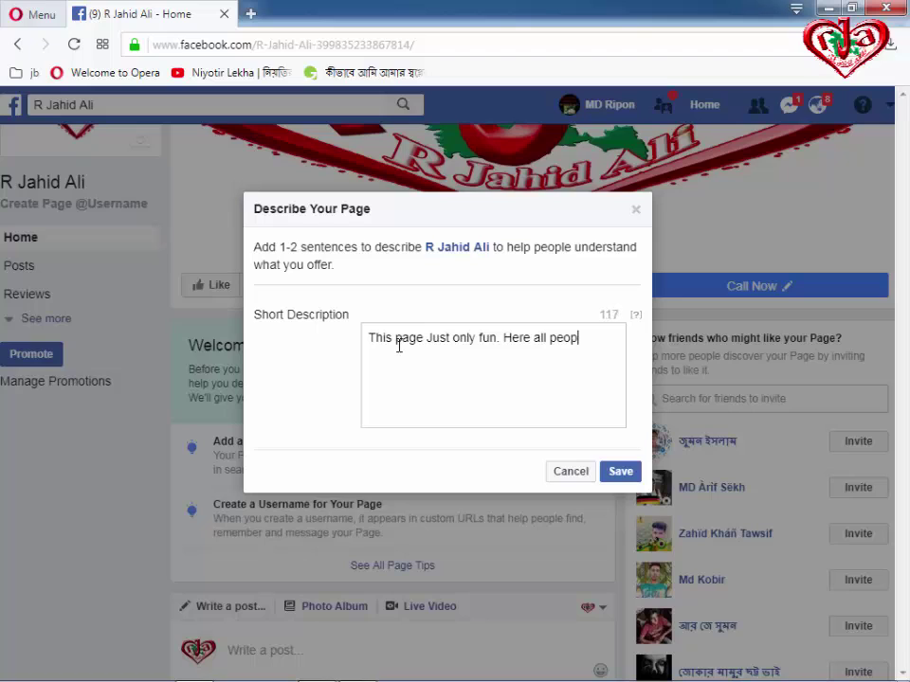
pyautogui.write('le sha')
pyautogui.write('re')
pyautogui.write(' t')
pyautogui.press('BackSpace')
pyautogui.write('h')
pyautogui.press('BackSpace')
pyautogui.write('his/')
pyautogui.write('her')
pyautogui.write(' e')
pyautogui.write('xpre')
pyautogui.press('BackSpace')
pyautogui.write('ia')
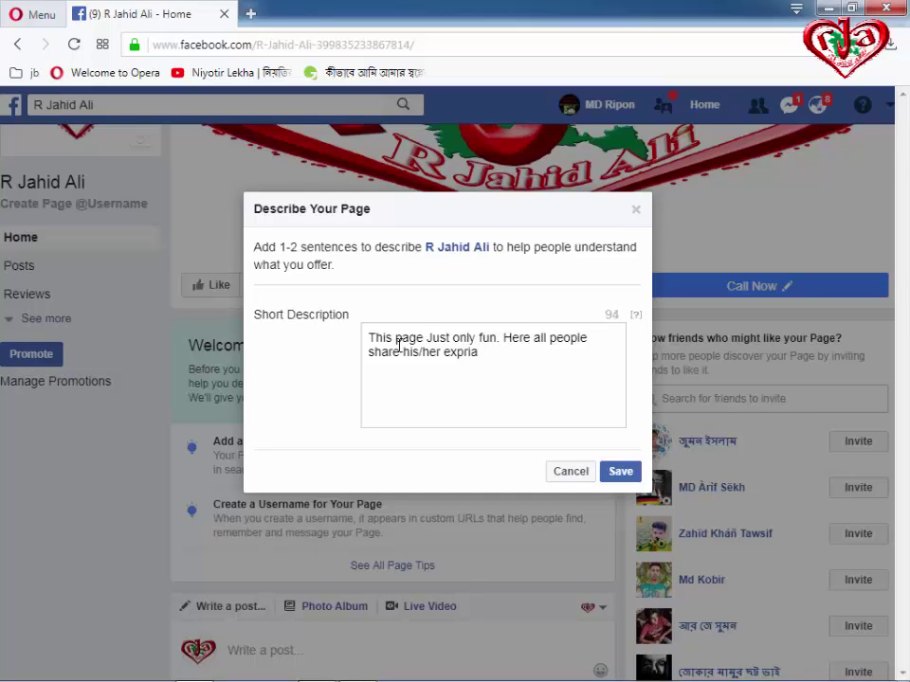
pyautogui.write('nce')
# Step: Correct 'expriance' to 'experience' and move 'Here' to the end of the sentence
pyautogui.rightClick(484, 352)
pyautogui.click(534, 369)
pyautogui.write('.')
pyautogui.moveTo(533, 337); pyautogui.dragTo(504, 337)
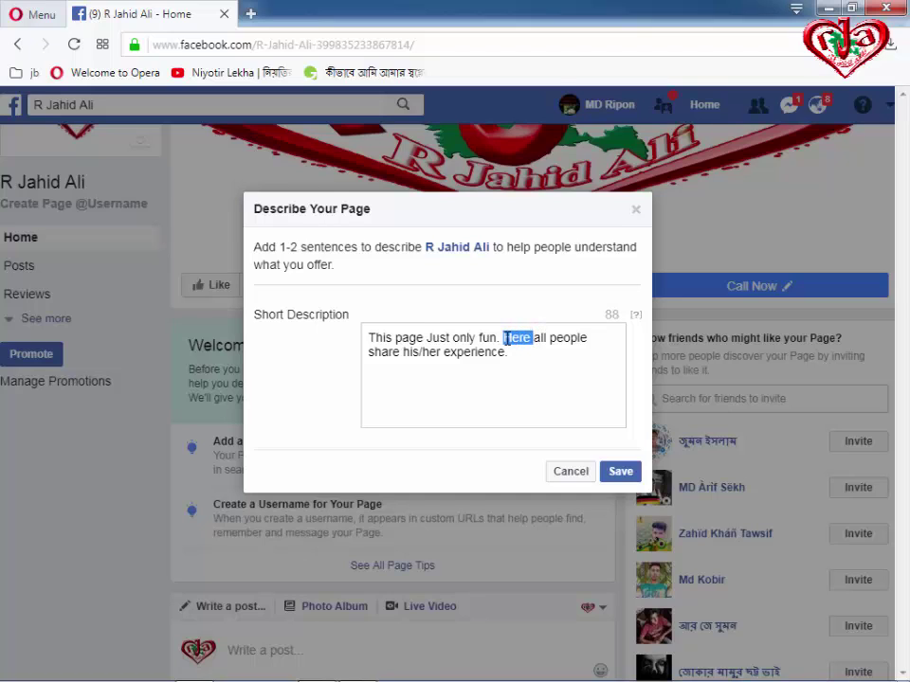
pyautogui.press('BackSpace')
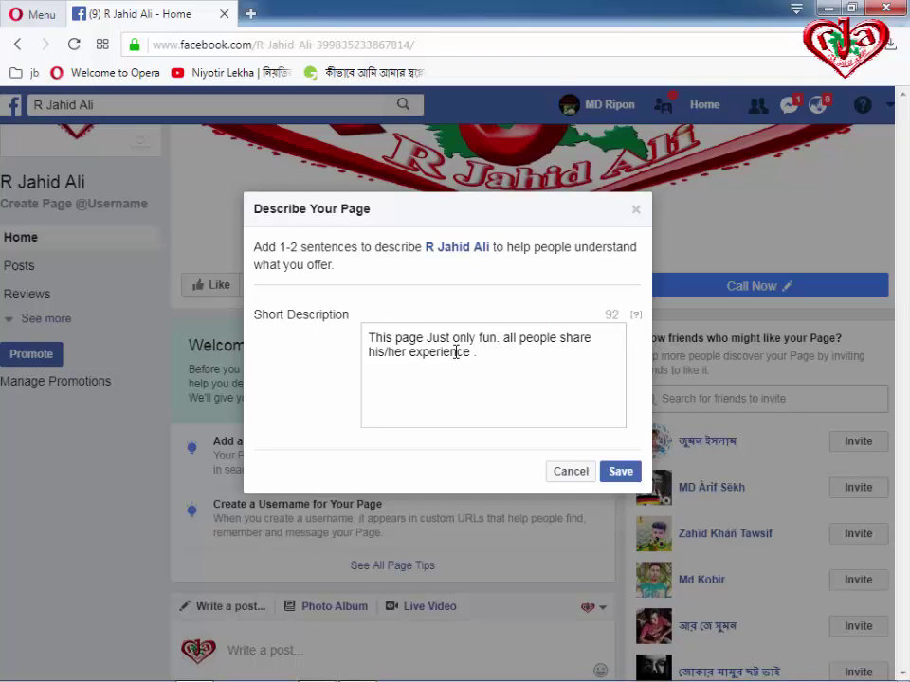
pyautogui.write('Here')
pyautogui.press('BackSpace')
pyautogui.write('.')
# Step: Capitalise 'All' and save the short description
pyautogui.moveTo(502, 339); pyautogui.dragTo(506, 341)
pyautogui.write('A')
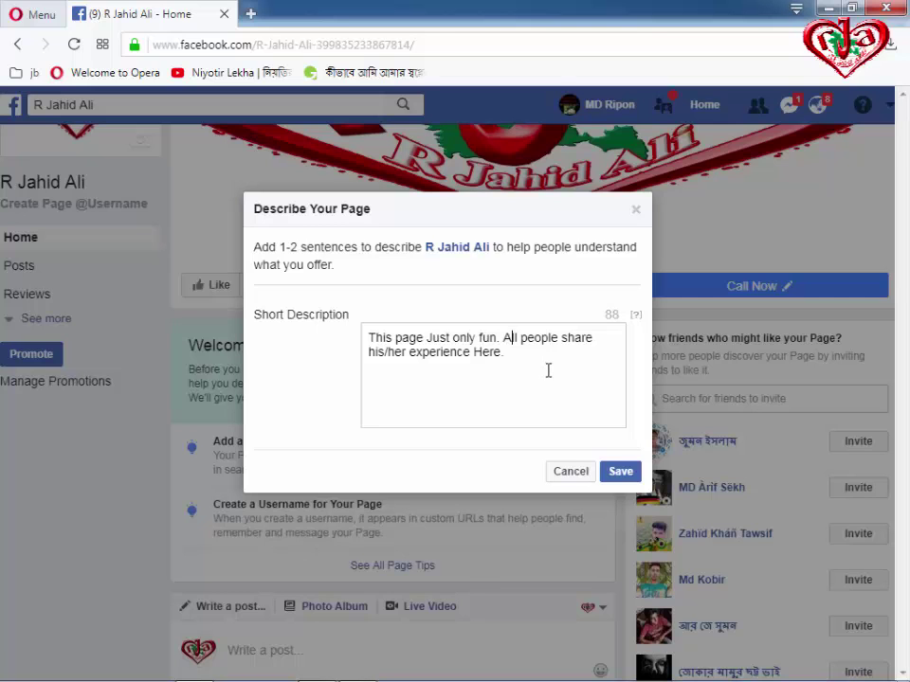
pyautogui.click(620, 472)
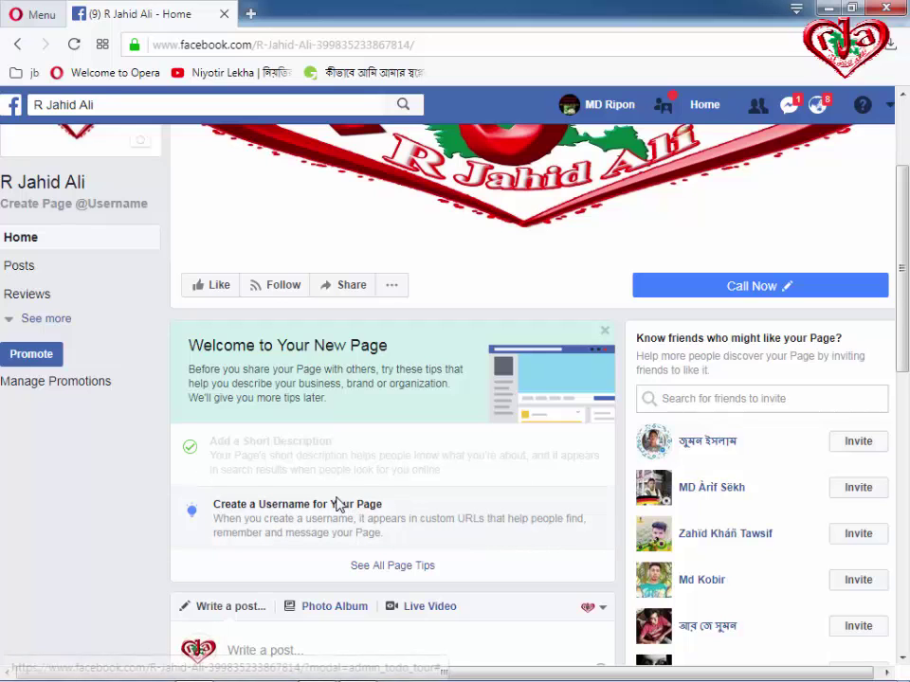
# Step: Enter the page's custom username, create it, and dismiss the confirmation with OK
pyautogui.click(275, 512)
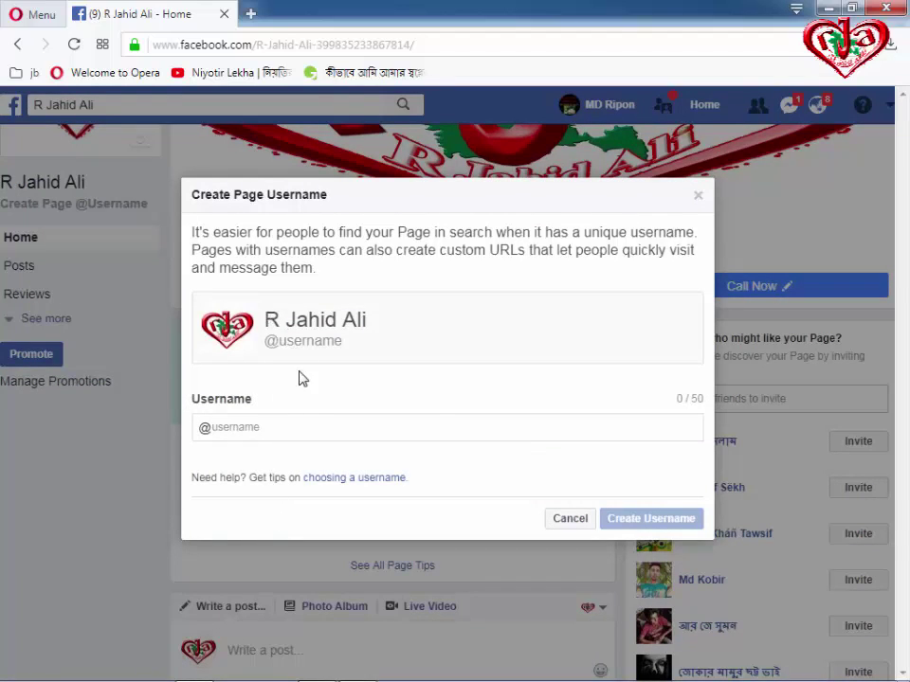
pyautogui.click(264, 426)
pyautogui.write('rjah')
pyautogui.write('dali')
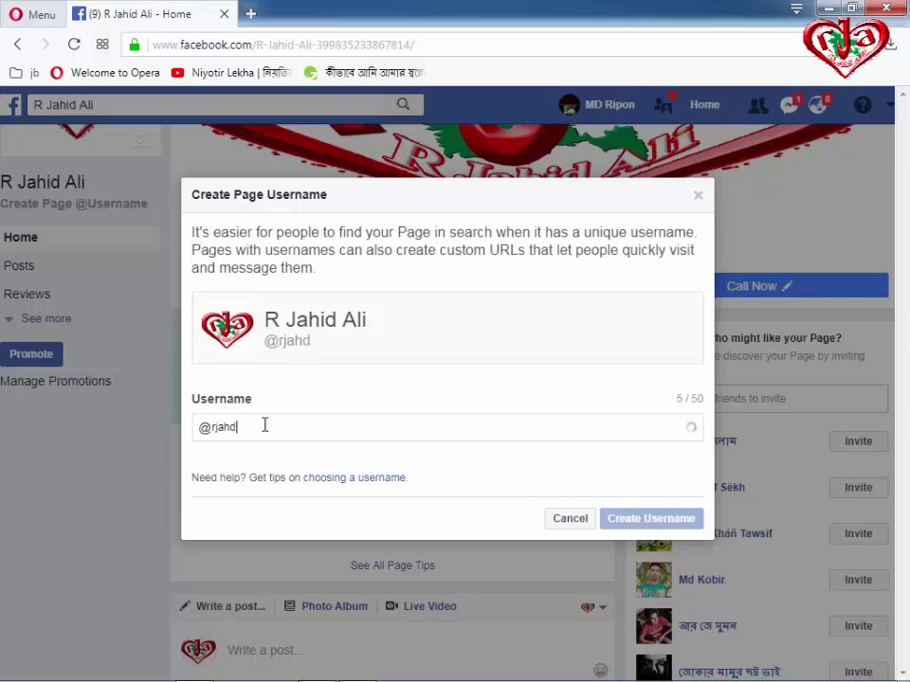
pyautogui.write('bd')
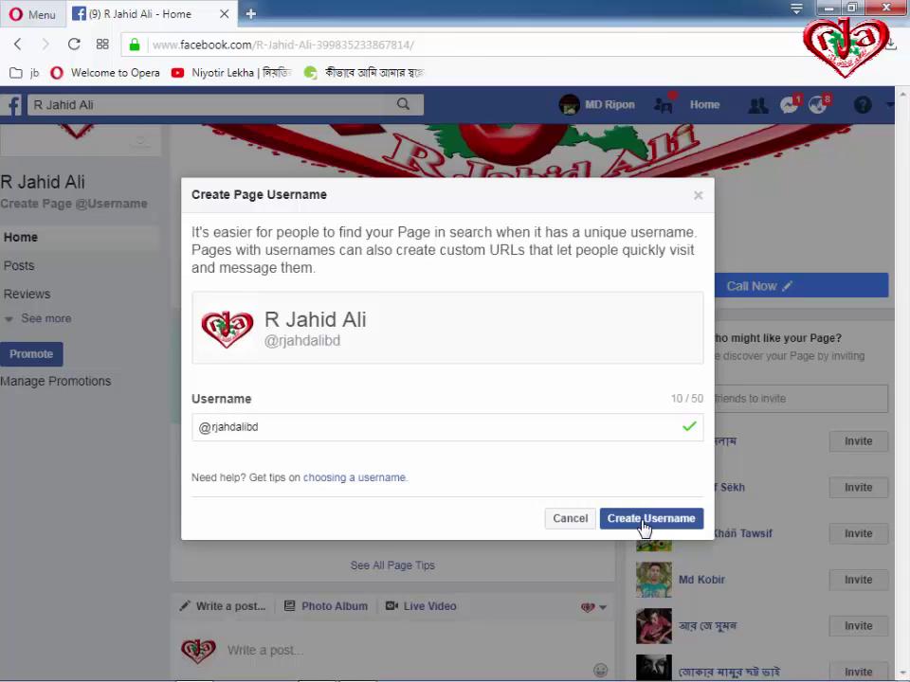
pyautogui.click(642, 525)
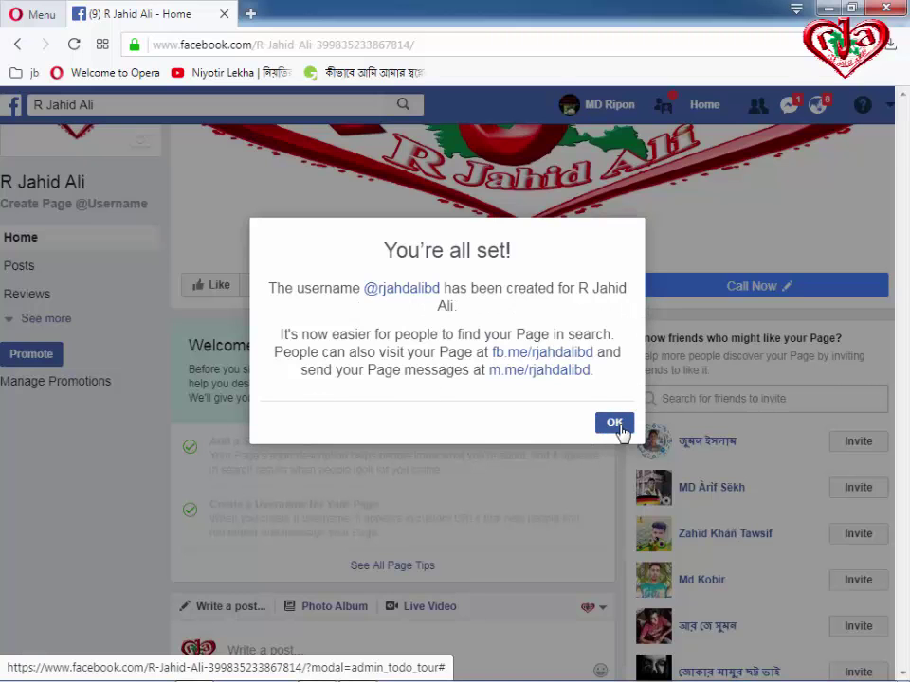
pyautogui.click(614, 424)
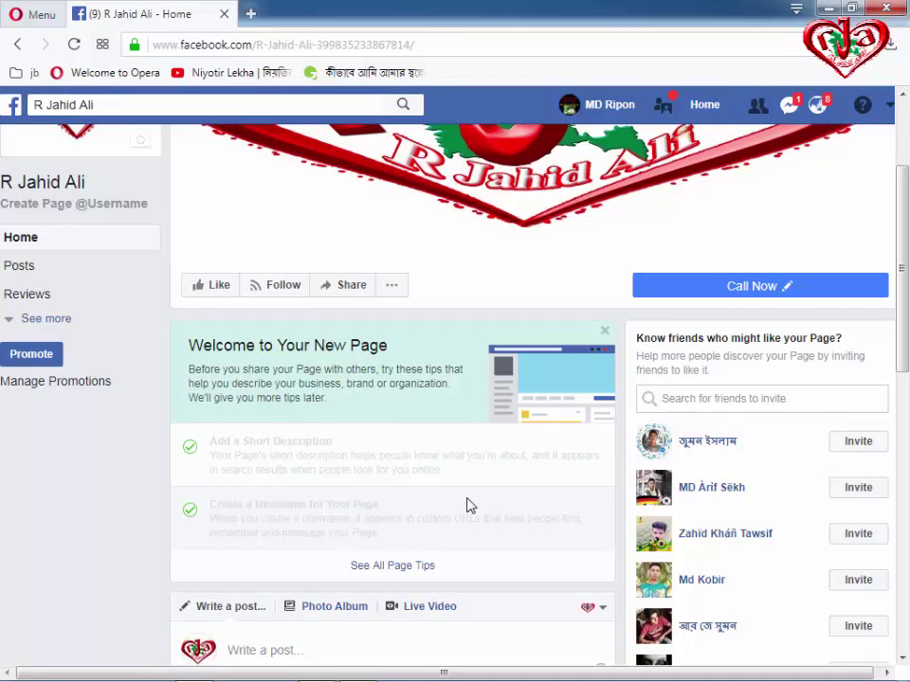
# Step: Close the Welcome to Your New Page tips box on the page
pyautogui.scroll(2, 467, 503)
pyautogui.scroll(-4, 467, 503)
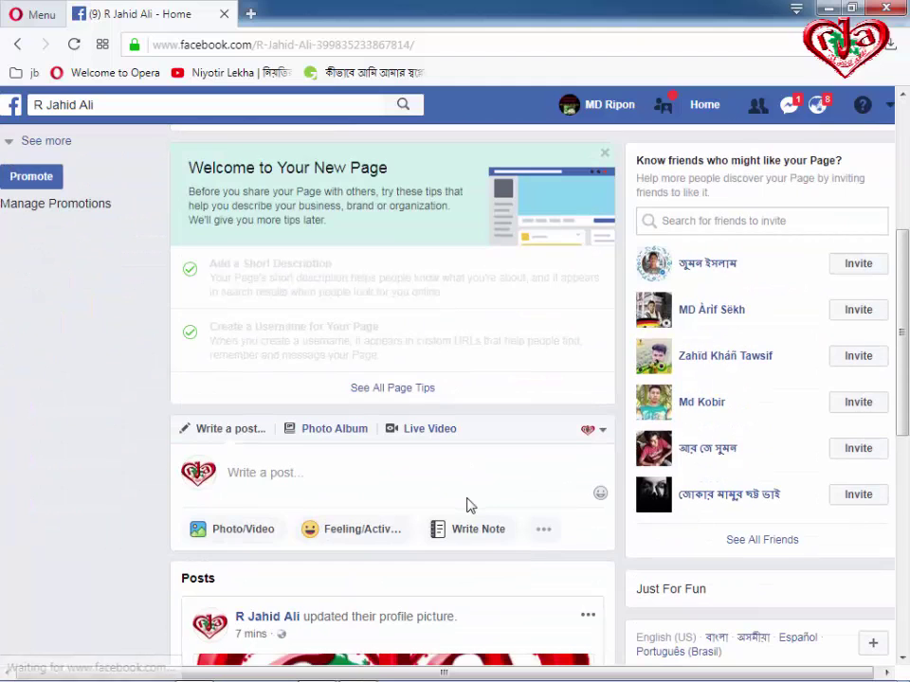
pyautogui.scroll(1, 467, 500)
pyautogui.scroll(1, 467, 499)
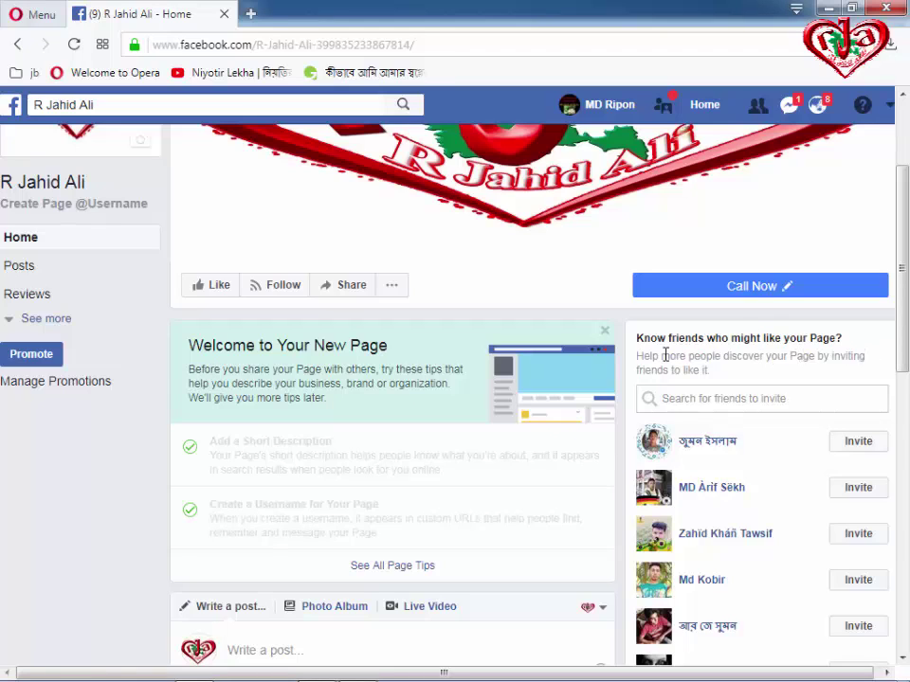
pyautogui.scroll(-1, 802, 393)
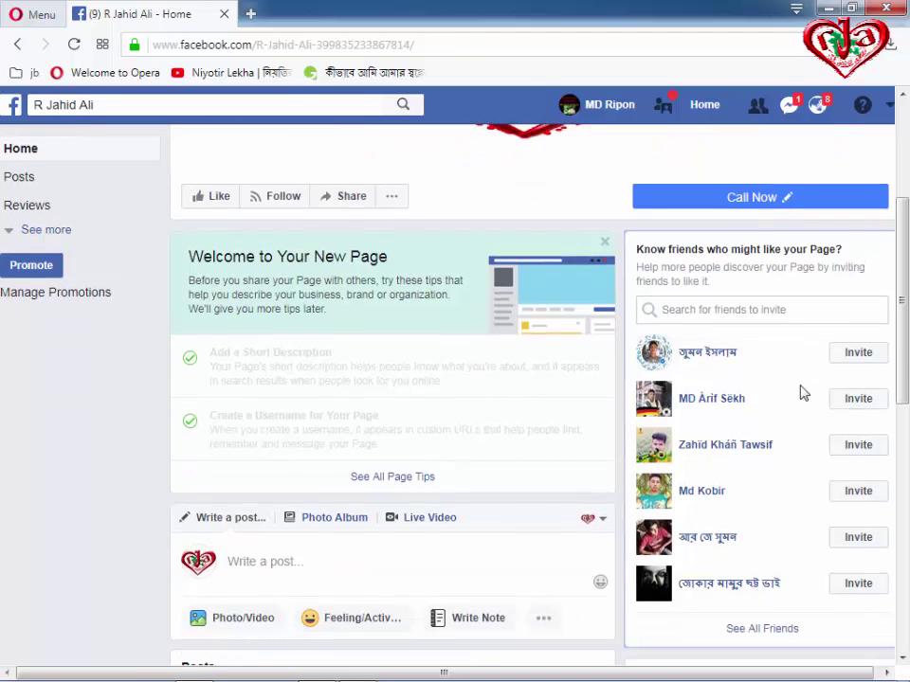
pyautogui.scroll(-2, 801, 392)
pyautogui.scroll(4, 799, 389)
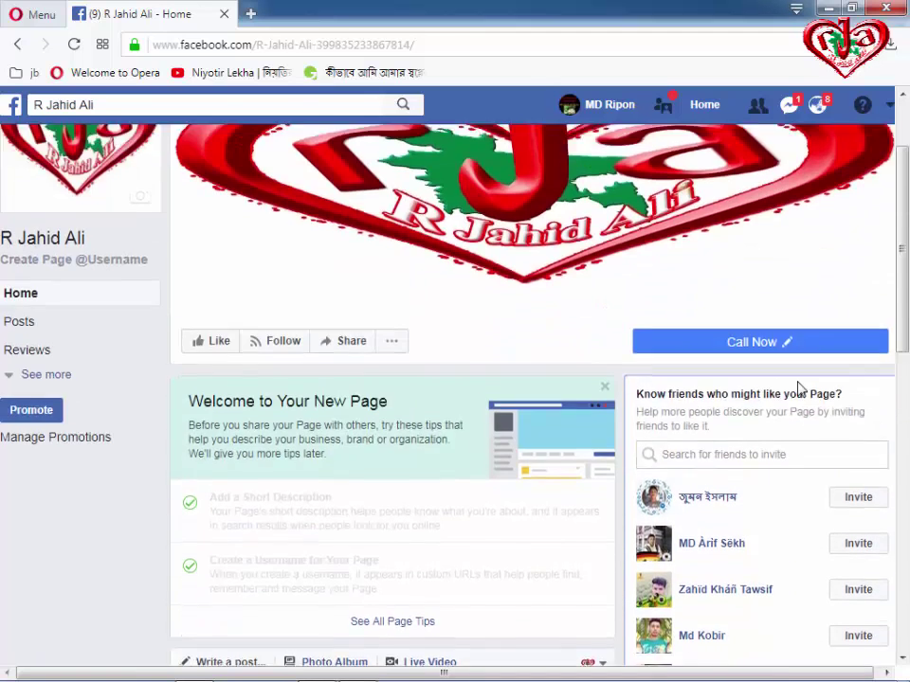
pyautogui.scroll(-1, 405, 546)
pyautogui.scroll(-1, 406, 546)
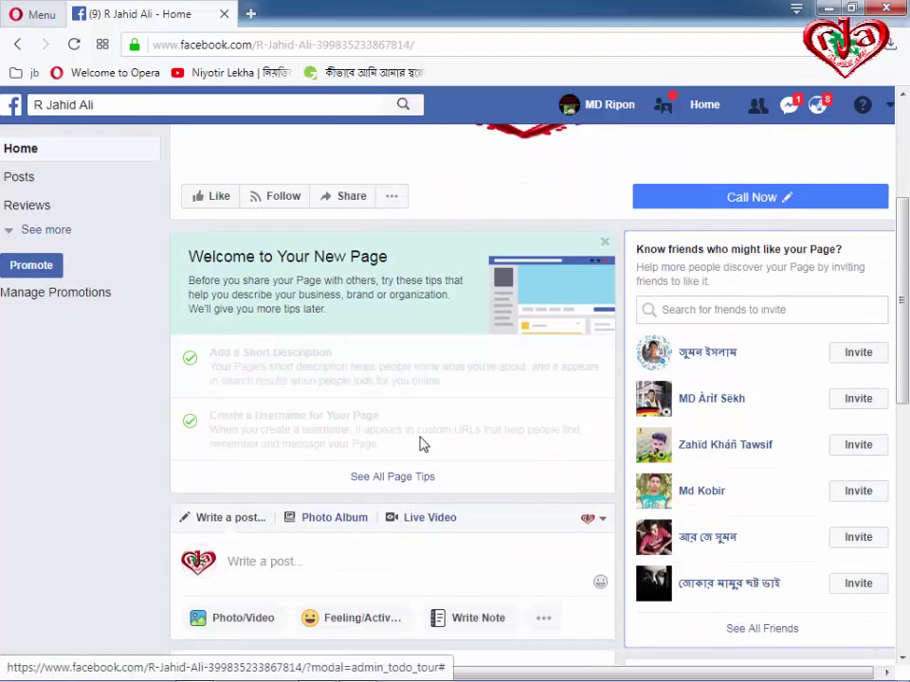
pyautogui.scroll(-2, 400, 433)
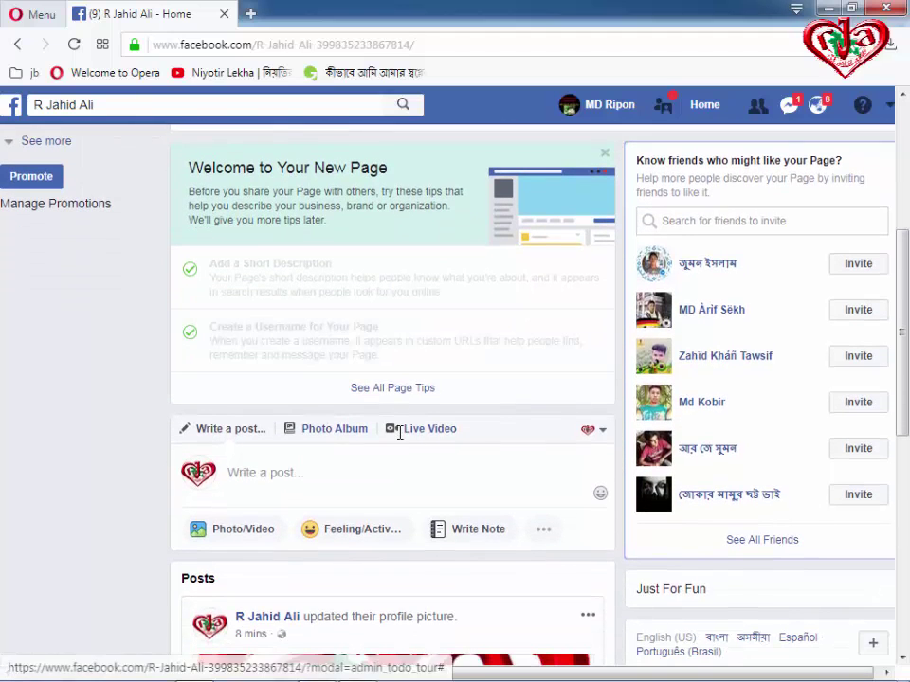
pyautogui.scroll(2, 412, 449)
pyautogui.scroll(1, 412, 449)
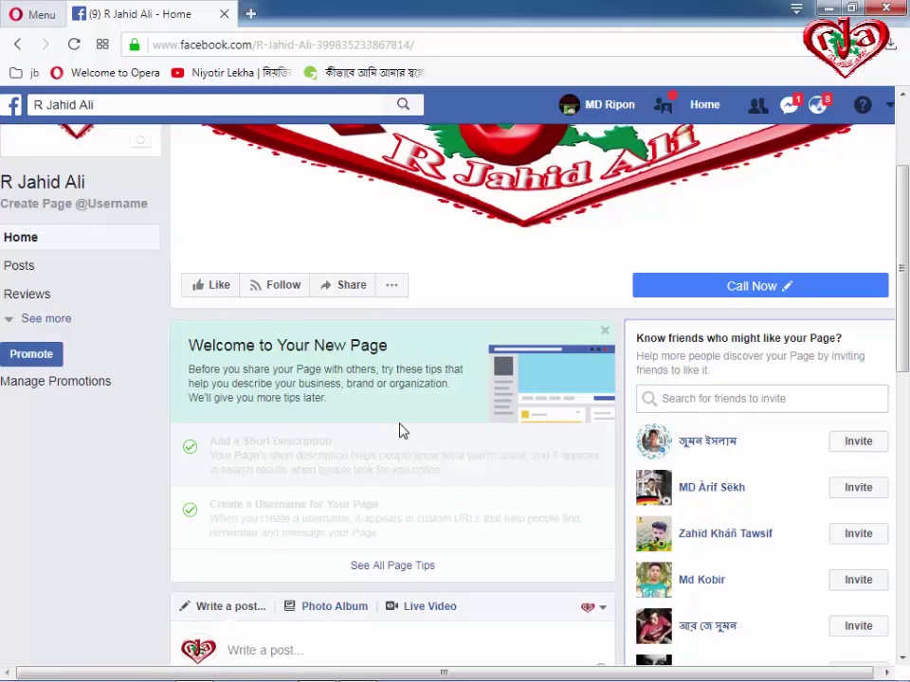
pyautogui.click(603, 330)
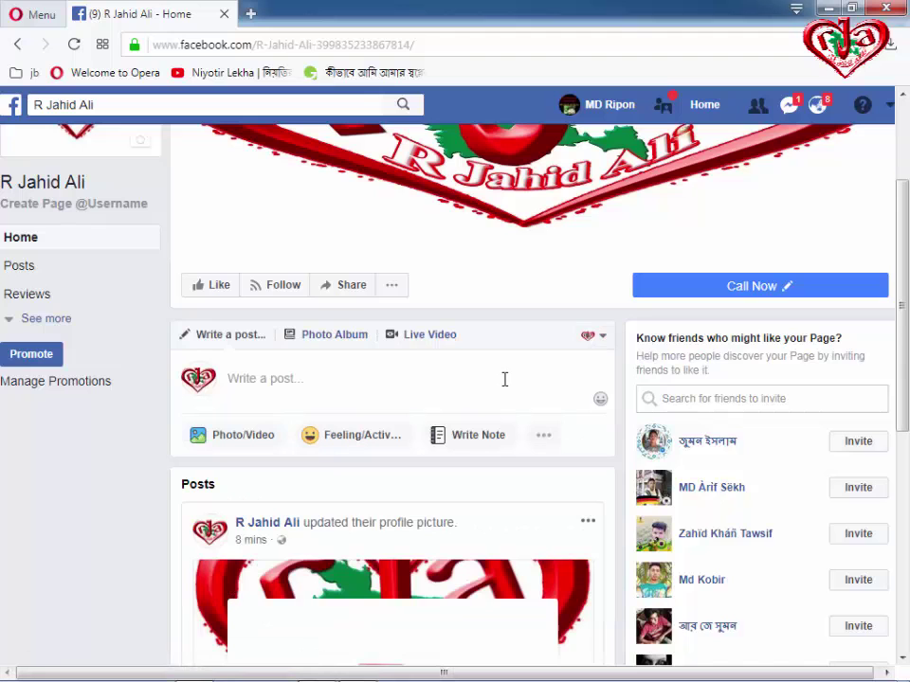
pyautogui.scroll(-3, 487, 489)
pyautogui.scroll(5, 487, 489)
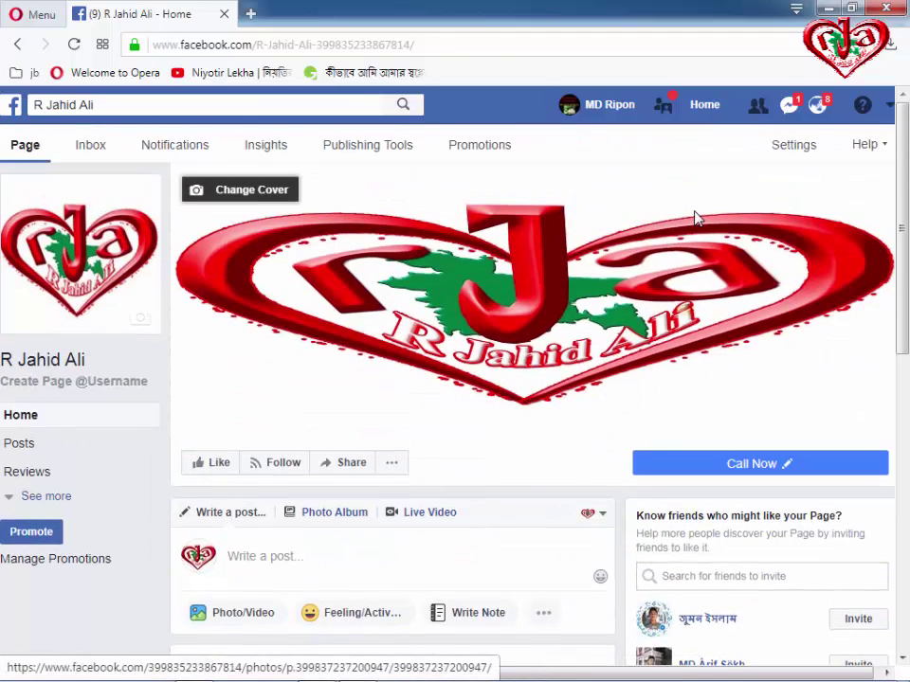
# Step: In a new private window, load the page's fb.com username address
pyautogui.click(251, 15)
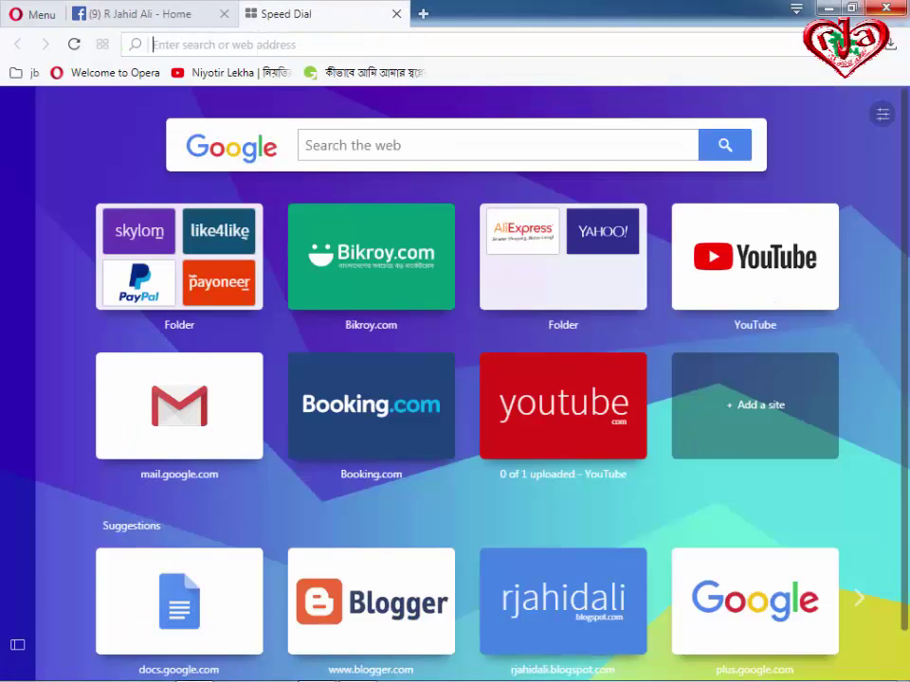
pyautogui.click(22, 21)
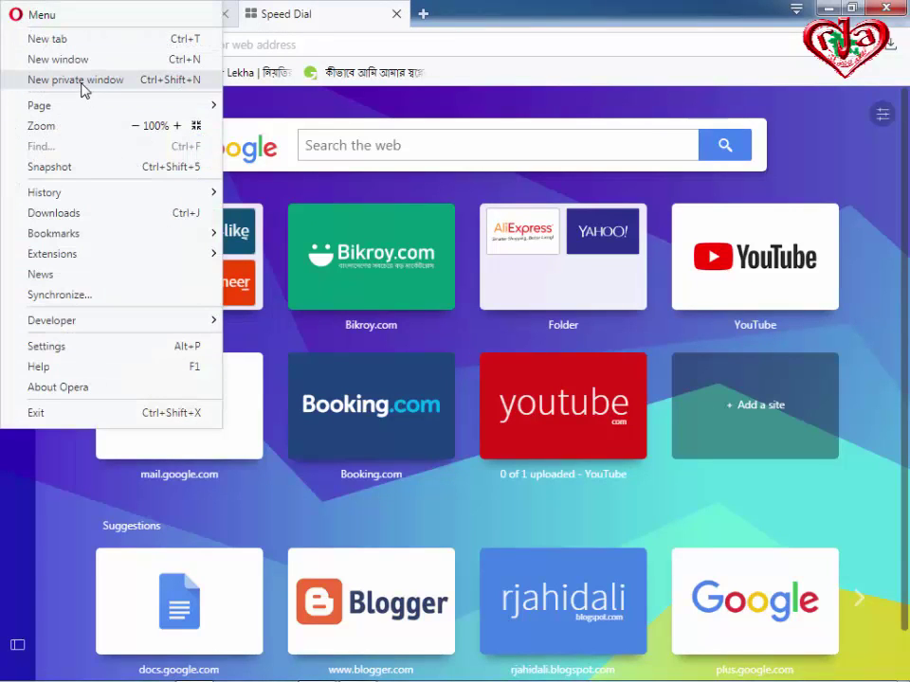
pyautogui.click(76, 80)
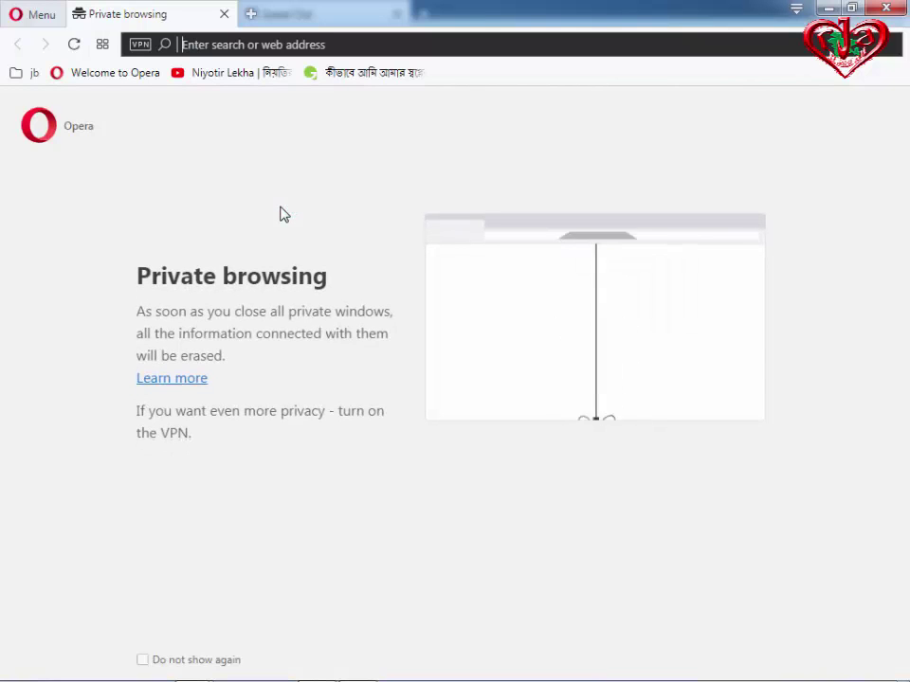
pyautogui.write('fb.com')
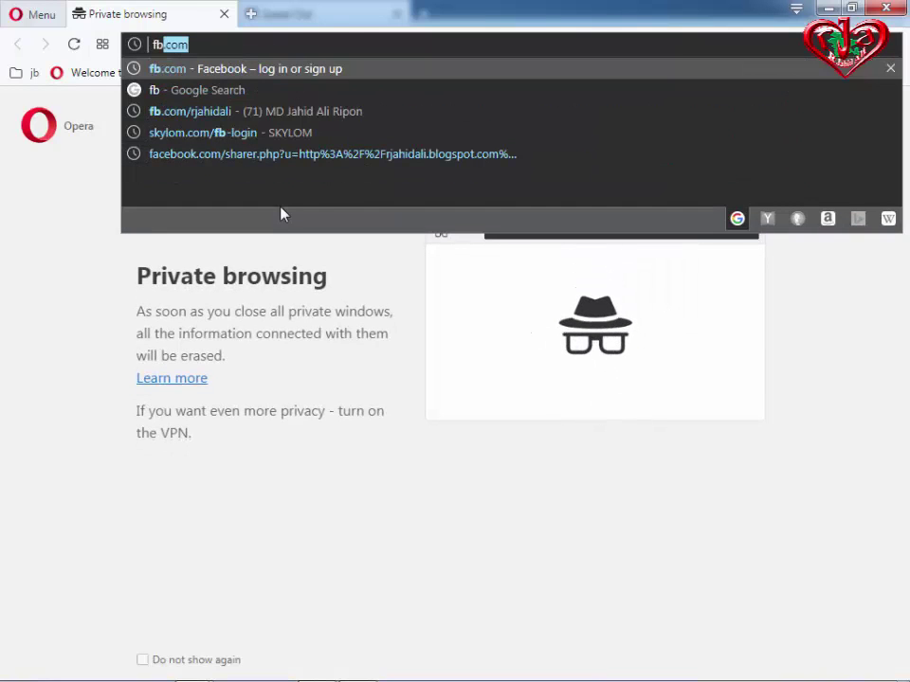
pyautogui.press('Right')
pyautogui.write('/')
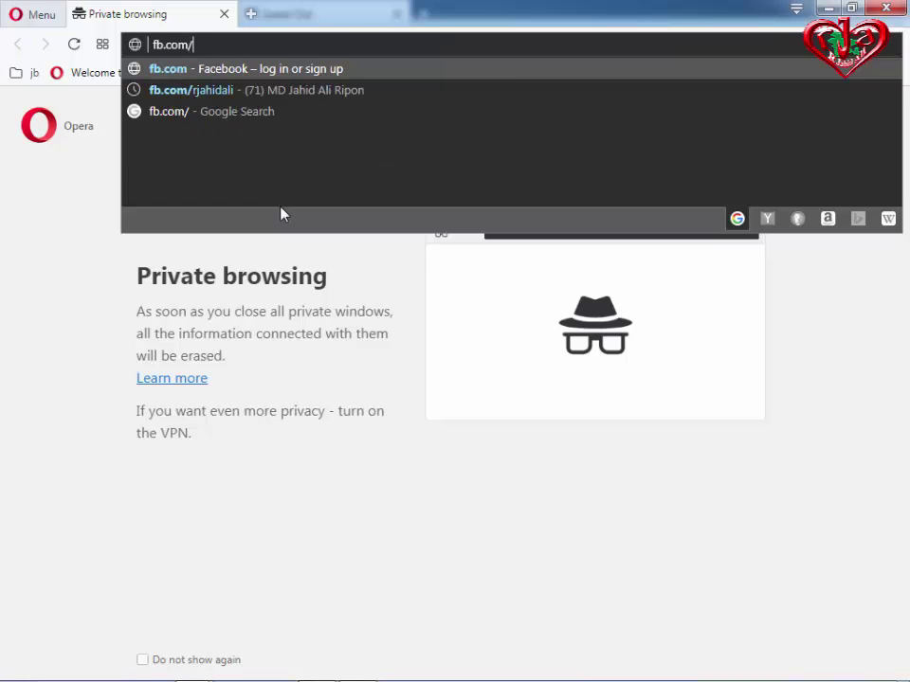
pyautogui.write('rjahida')
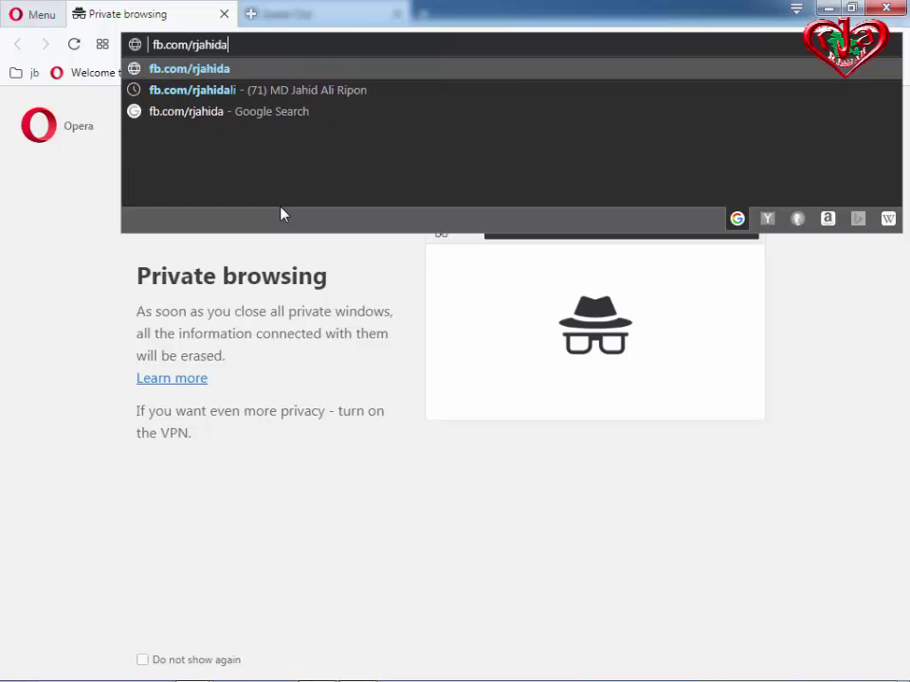
pyautogui.write('libd')
pyautogui.press('Return')
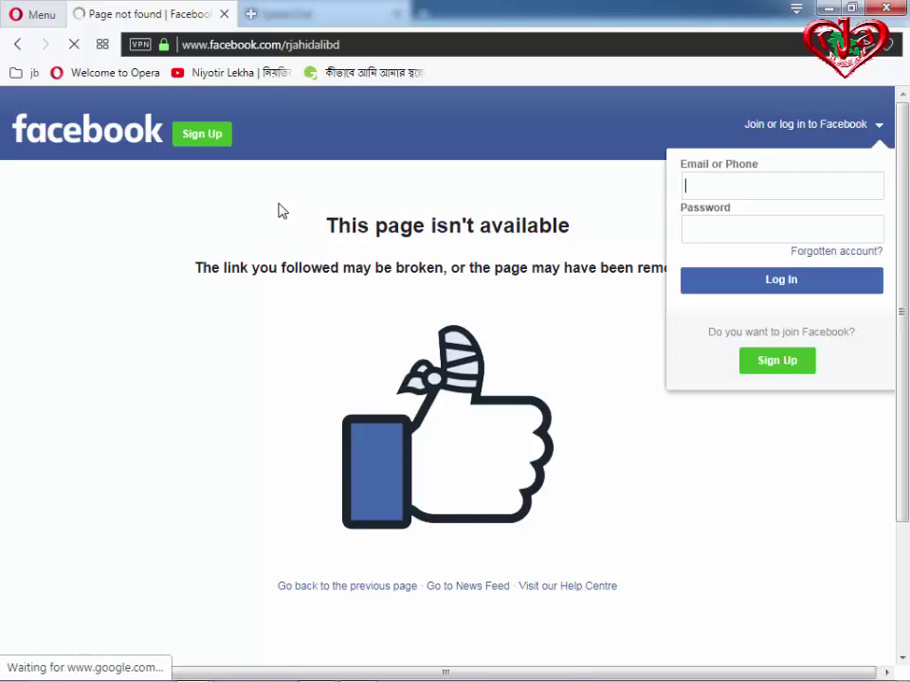
# Step: Select the full page address and open a new blank tab
pyautogui.click(366, 44)
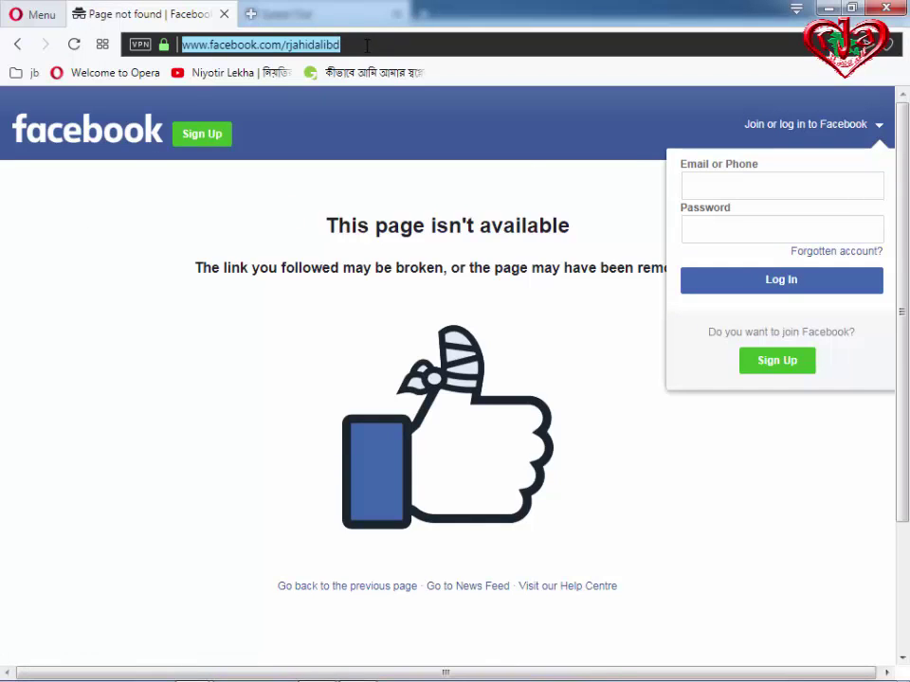
pyautogui.click(366, 45)
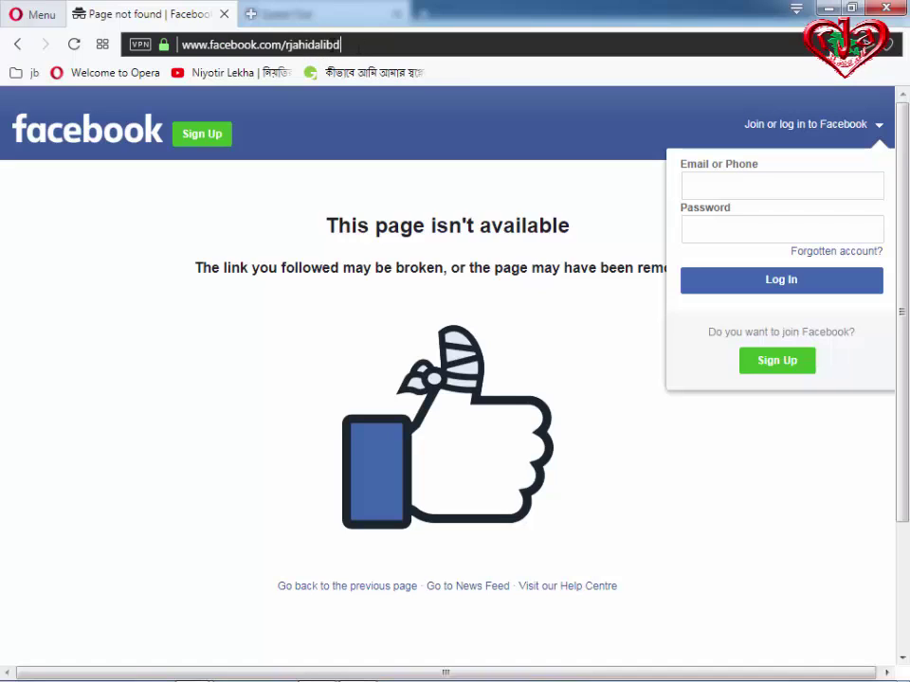
pyautogui.moveTo(358, 45); pyautogui.dragTo(178, 47)
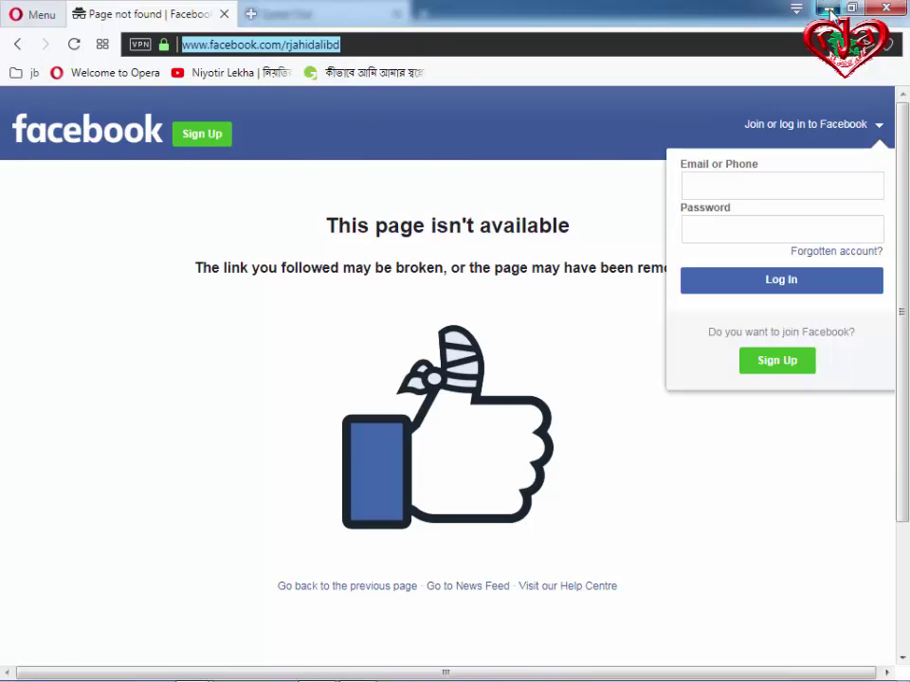
pyautogui.hotkey('ctrl', 't')
# Step: Return to the R Jahid Ali tab, close the Speed Dial tab, and reload the page
pyautogui.click(149, 21)
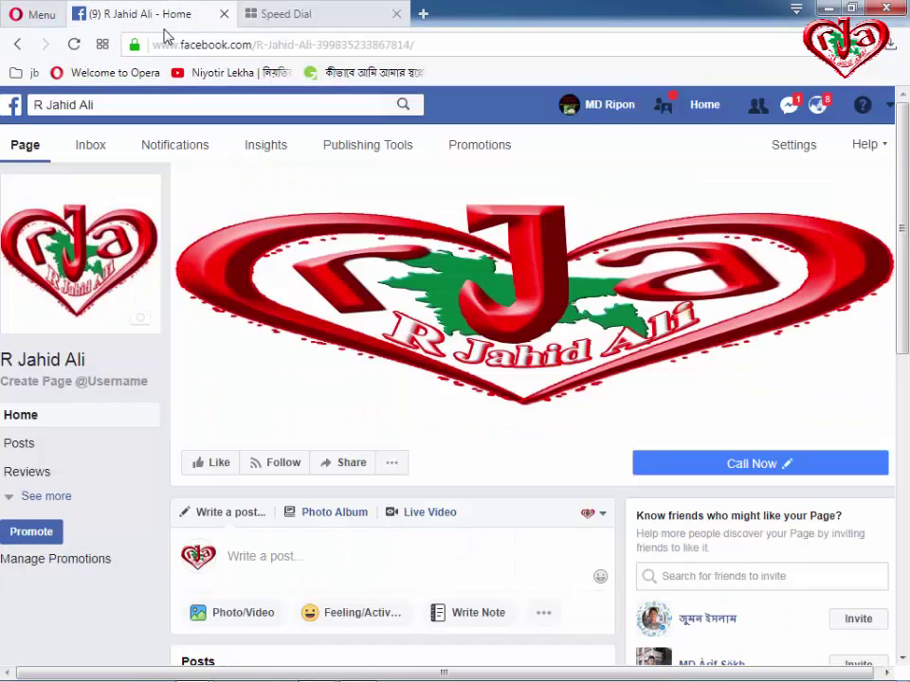
pyautogui.click(397, 14)
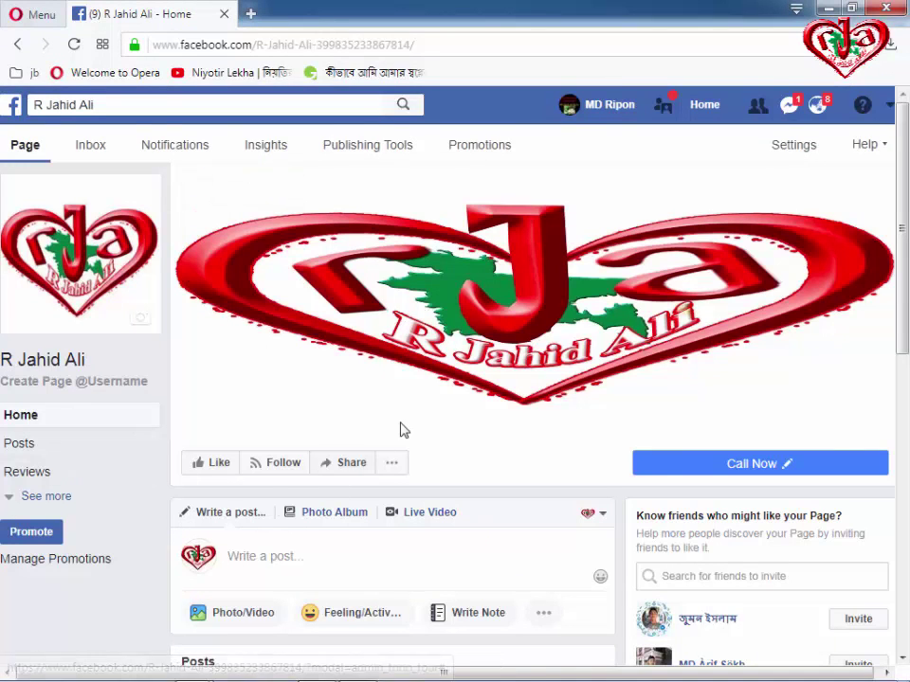
pyautogui.scroll(-2, 400, 428)
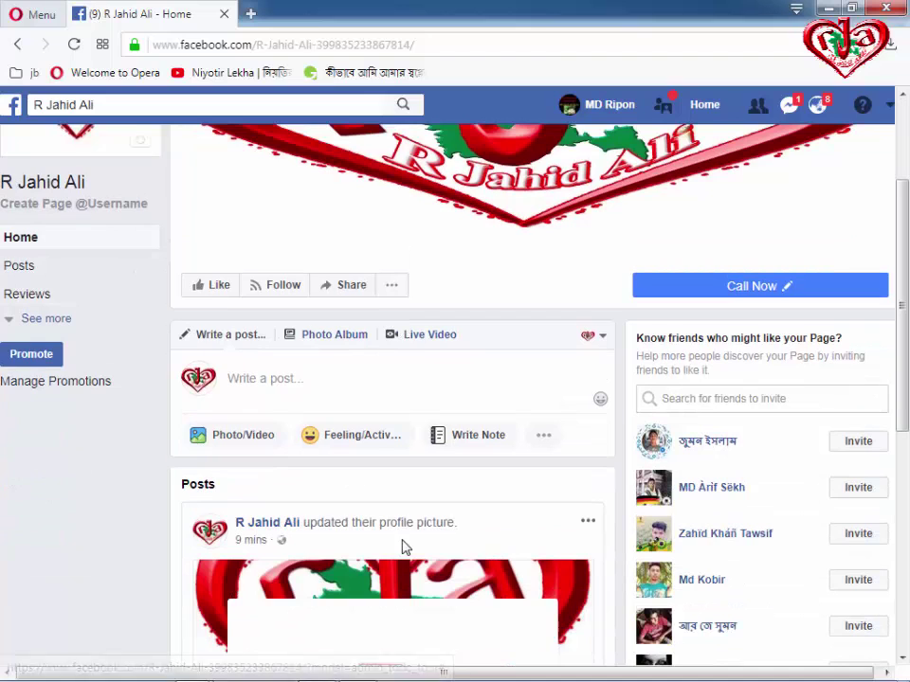
pyautogui.scroll(2, 398, 535)
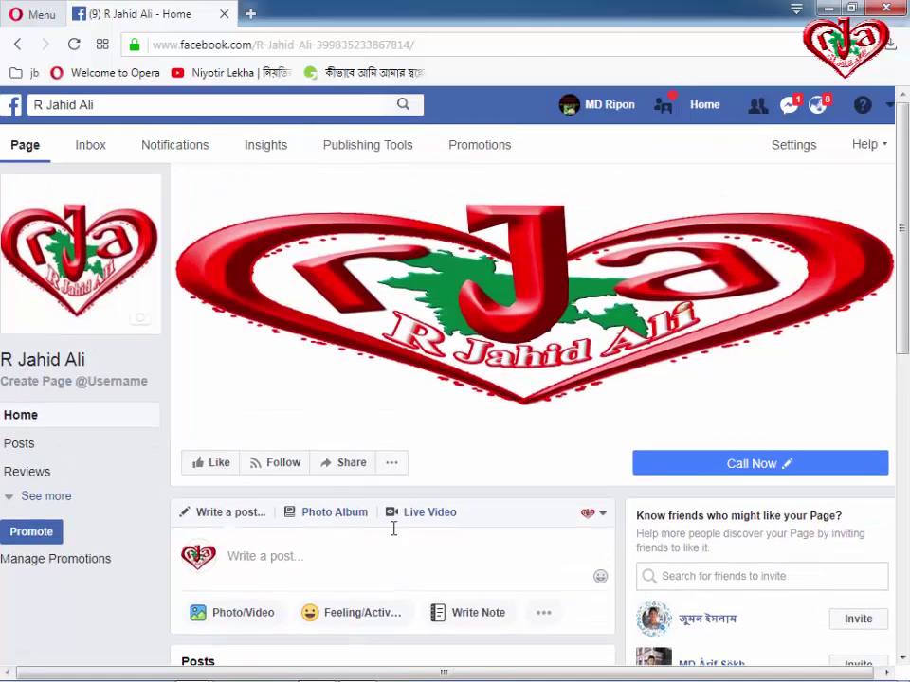
pyautogui.click(73, 44)
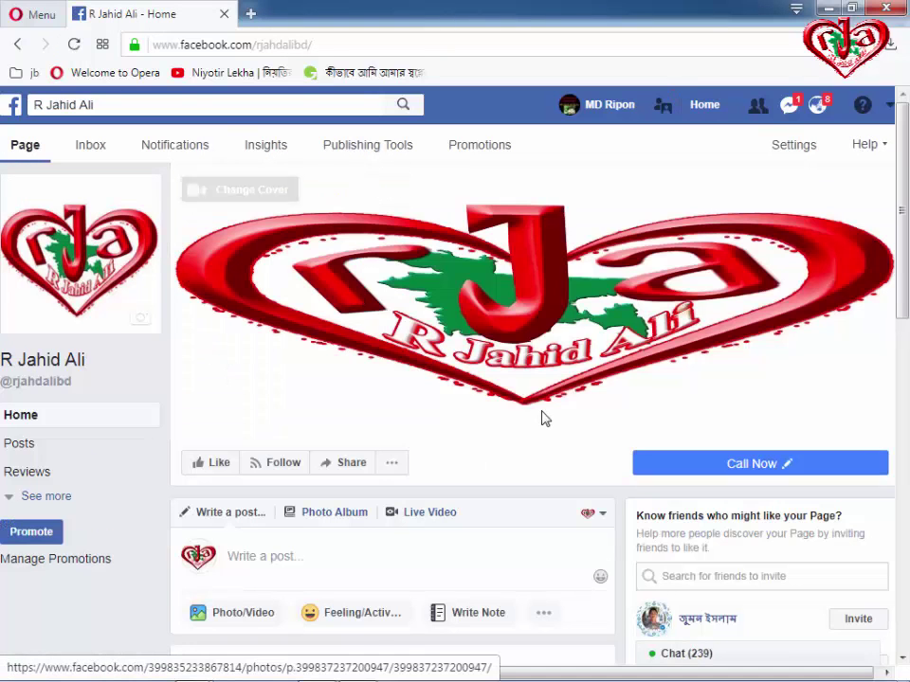
pyautogui.scroll(-2, 378, 355)
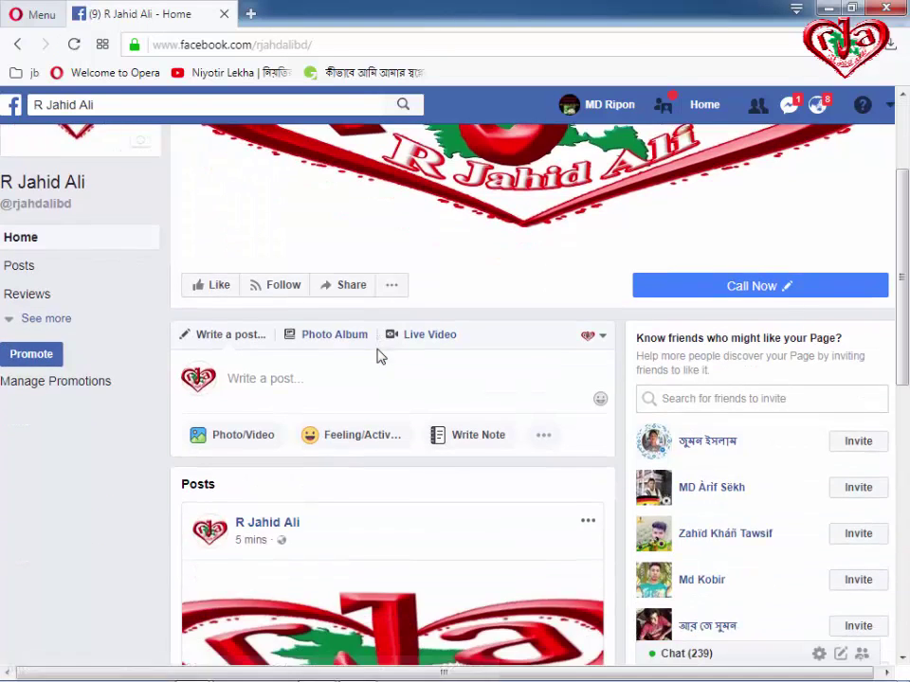
pyautogui.moveTo(46, 207)
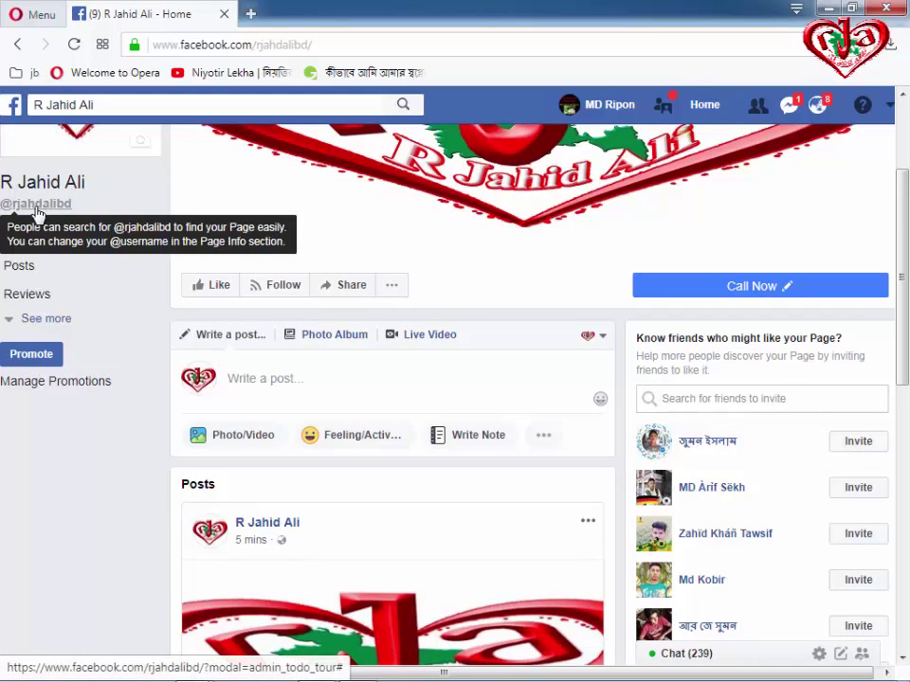
# Step: Minimize the main window, restore the private window, and reload the username address
pyautogui.click(827, 9)
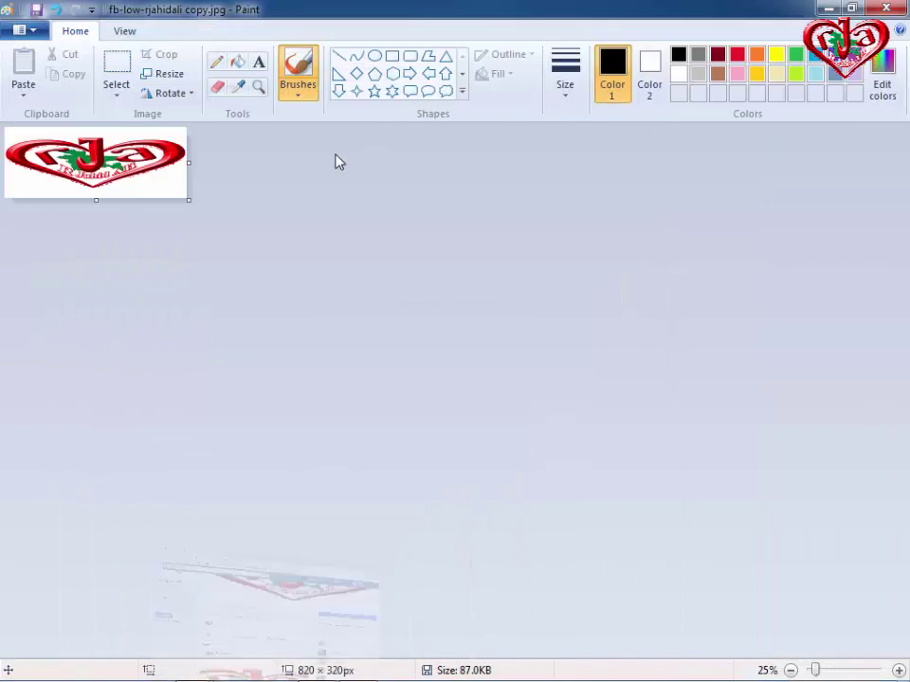
pyautogui.moveTo(270, 676)
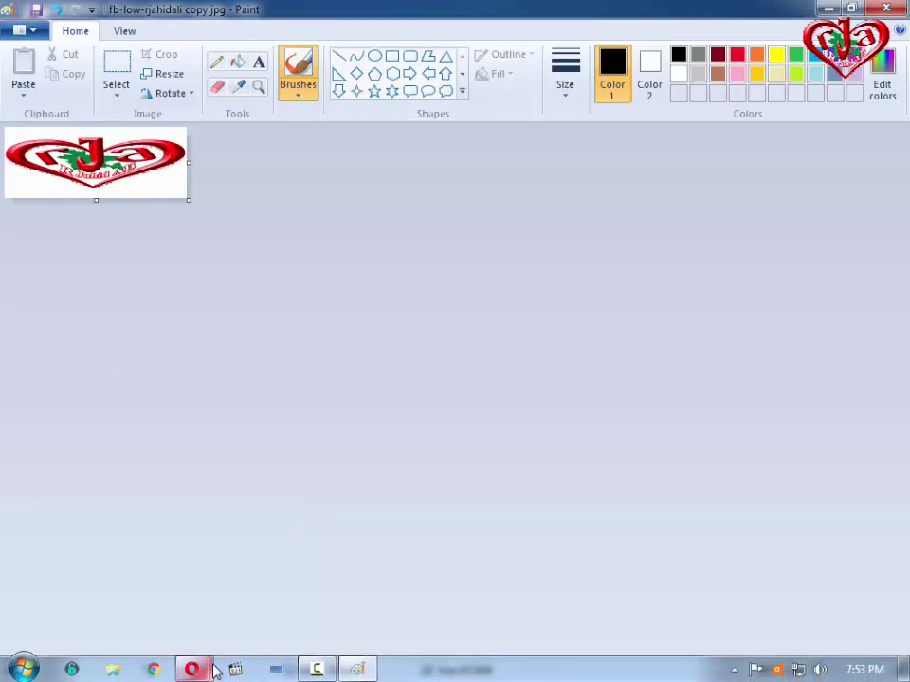
pyautogui.moveTo(194, 669)
pyautogui.click(266, 634)
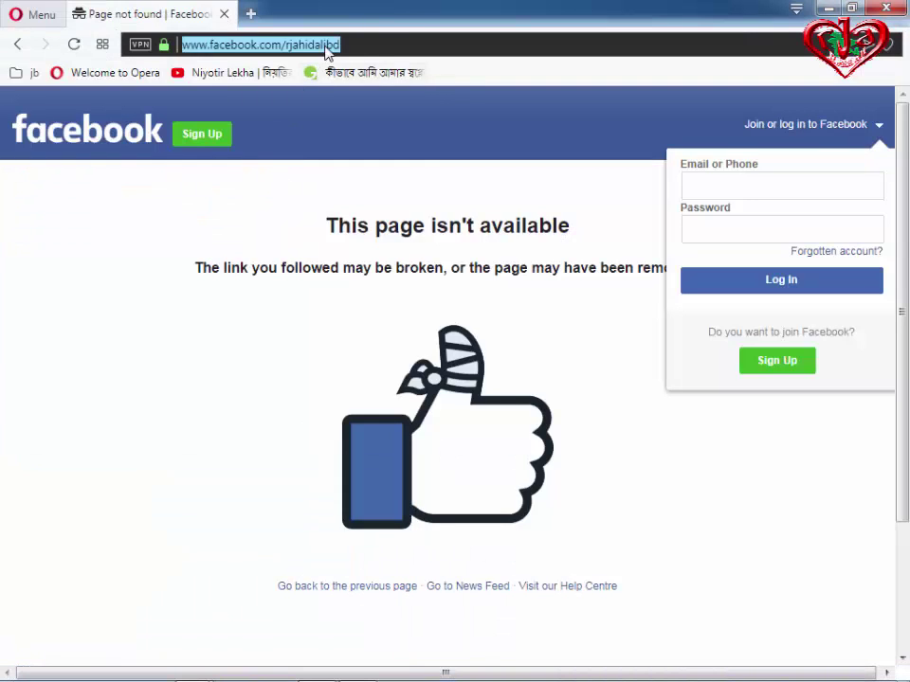
pyautogui.click(372, 41)
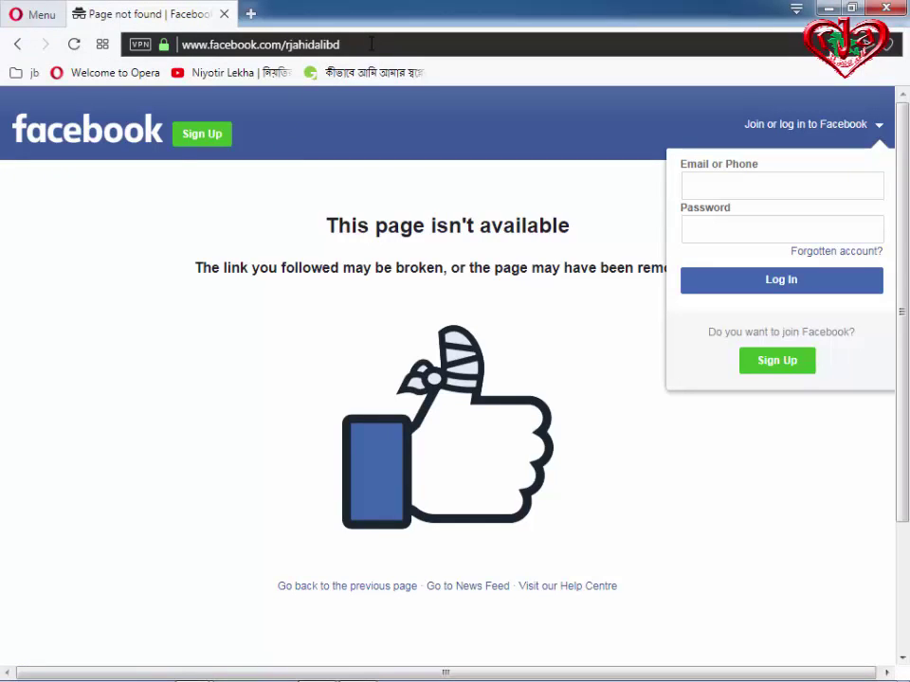
pyautogui.press('Return')
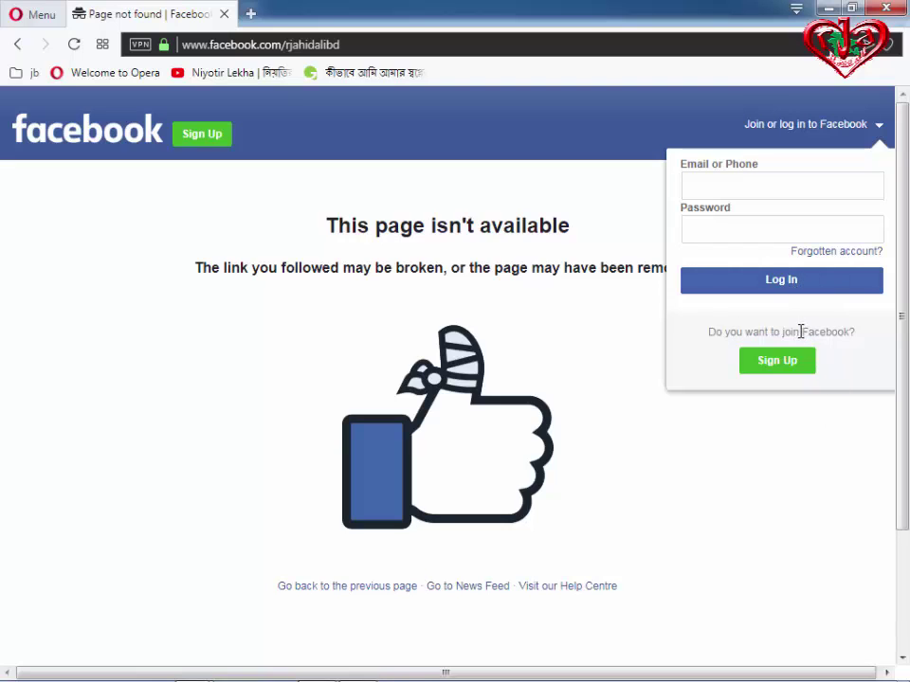
# Step: Switch to Paint with Alt+Tab and back to the Facebook page window
pyautogui.click(880, 128)
pyautogui.click(881, 130)
pyautogui.hotkey('alt', 'Tab')
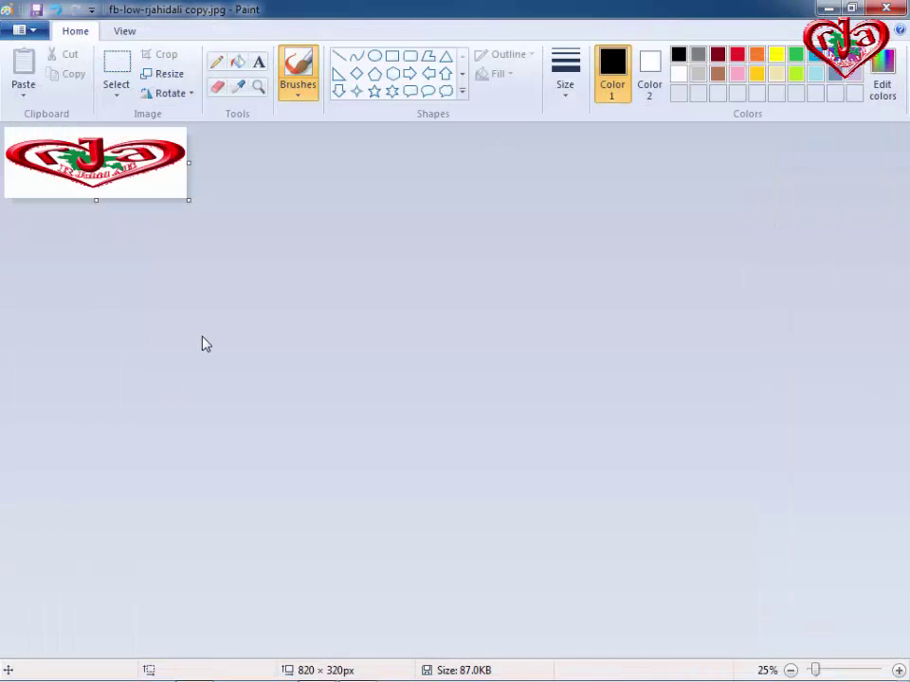
pyautogui.hotkey('alt', 'Tab')
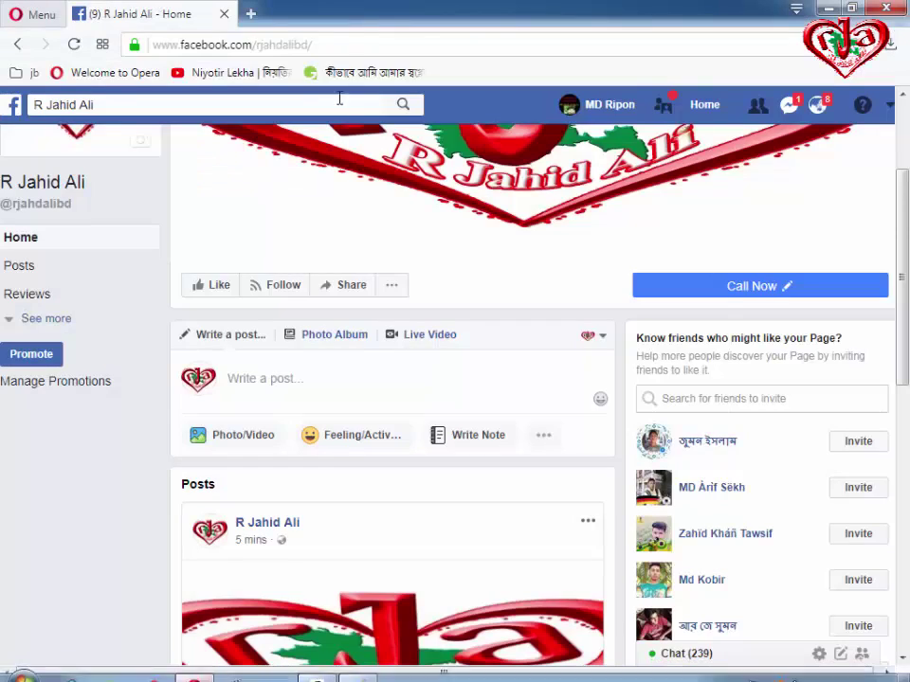
# Step: In a new tab, enter the page's facebook.com username address and load it
pyautogui.click(251, 16)
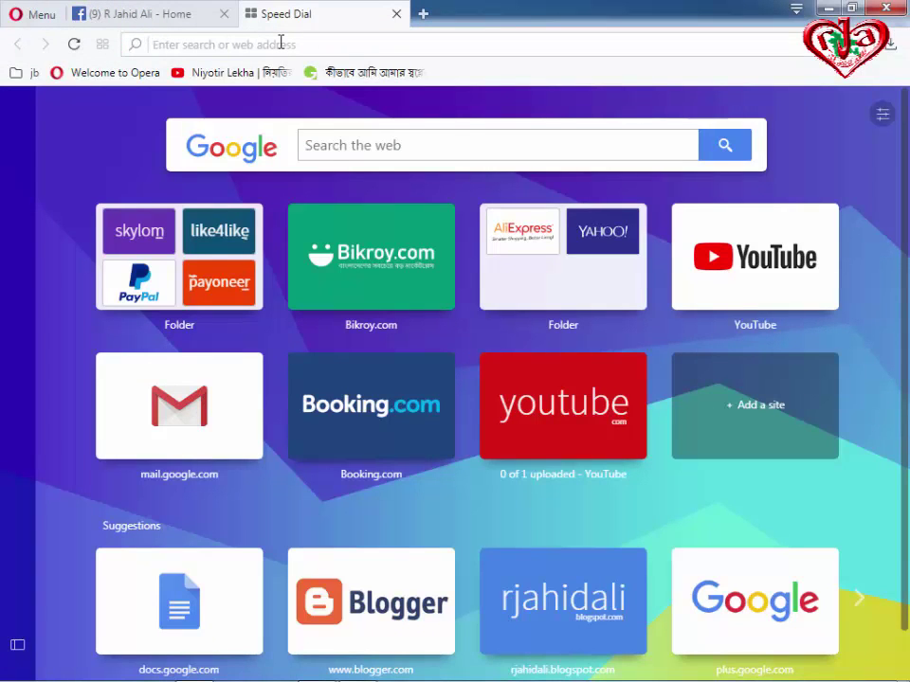
pyautogui.write('Here')
pyautogui.press('BackSpace')
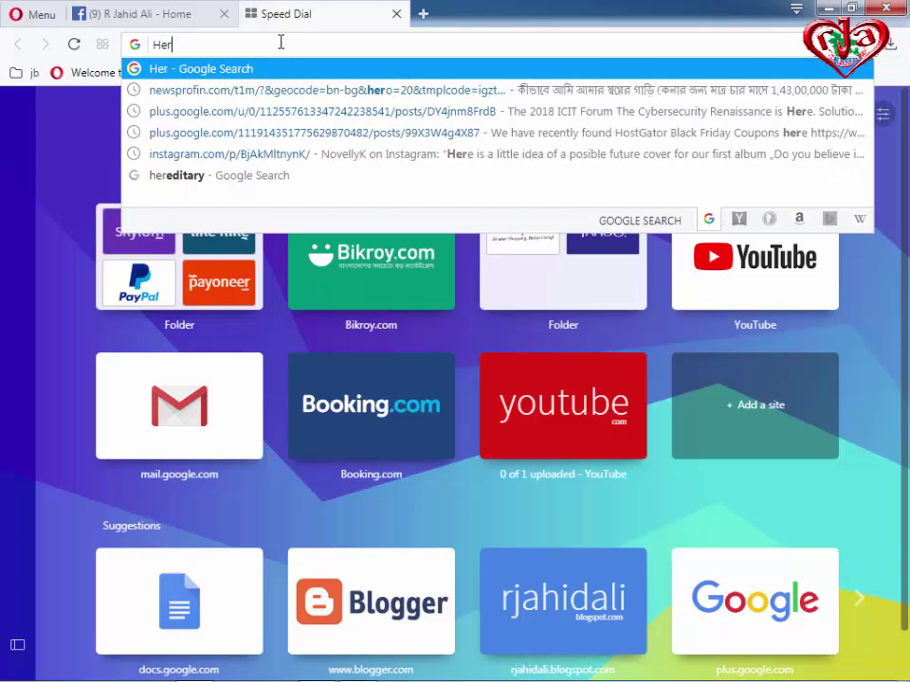
pyautogui.press('BackSpace')
pyautogui.press('BackSpace')
pyautogui.press('BackSpace')
pyautogui.write('facebook.com/thedilatory')
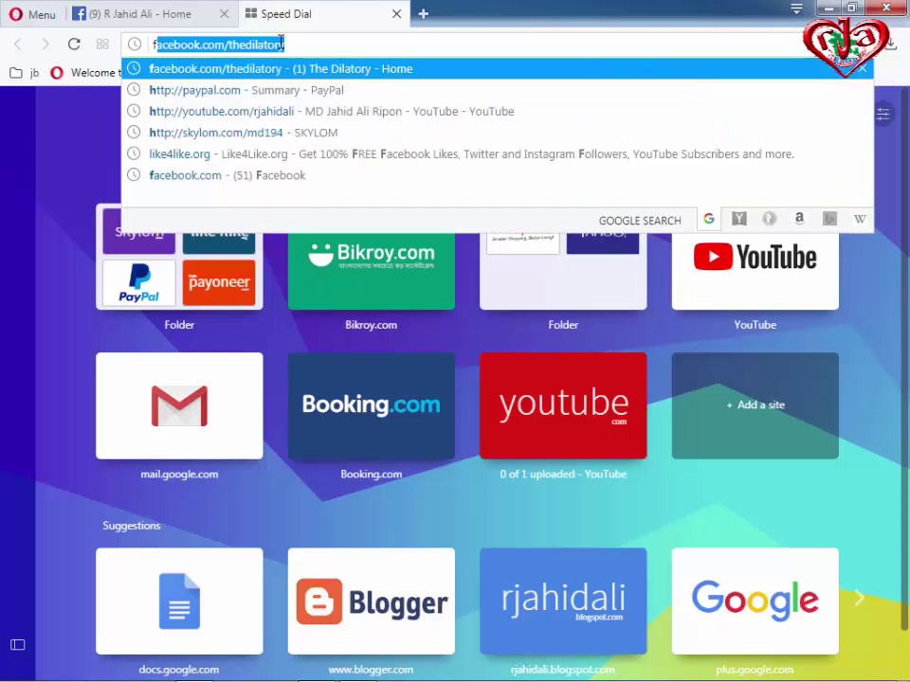
pyautogui.press('Right')
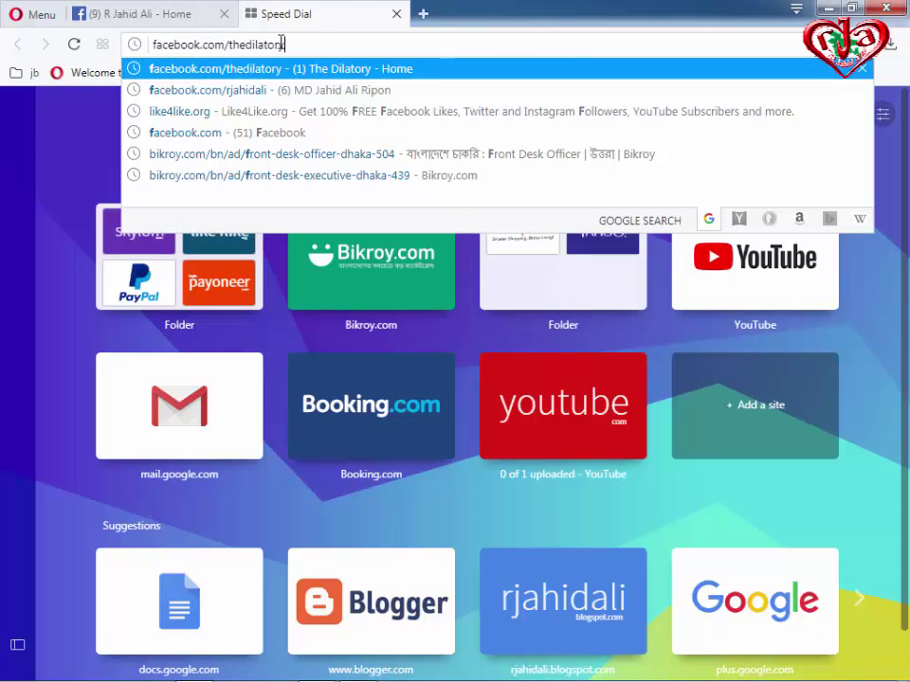
pyautogui.press('BackSpace')
pyautogui.press('BackSpace')
pyautogui.press('BackSpace')
pyautogui.press('BackSpace')
pyautogui.press('BackSpace')
pyautogui.press('BackSpace')
pyautogui.press('BackSpace')
pyautogui.press('BackSpace')
pyautogui.press('BackSpace')
pyautogui.press('BackSpace')
pyautogui.press('BackSpace')
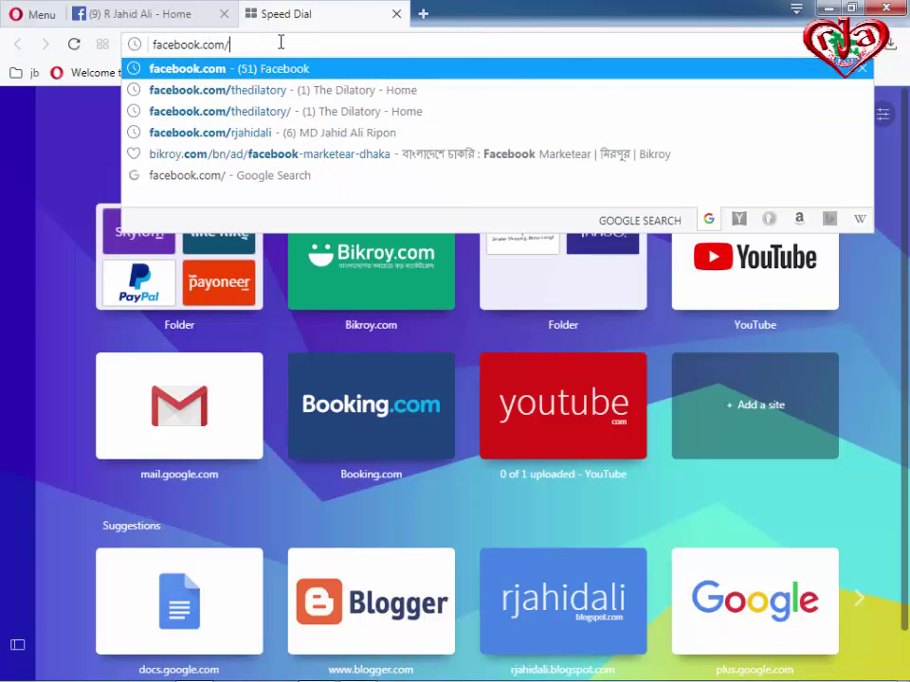
pyautogui.write('r')
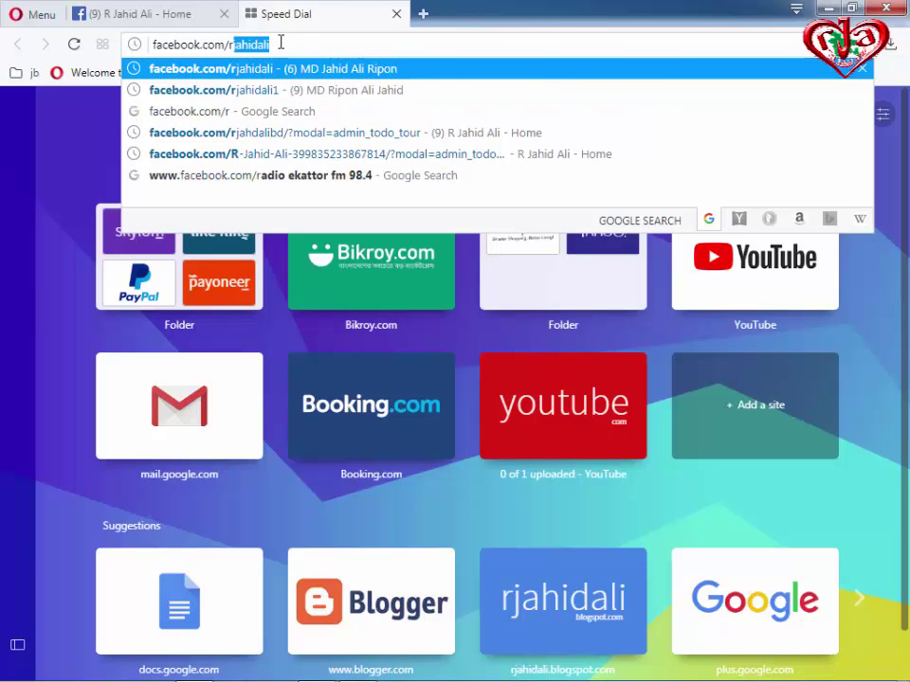
pyautogui.press('Right')
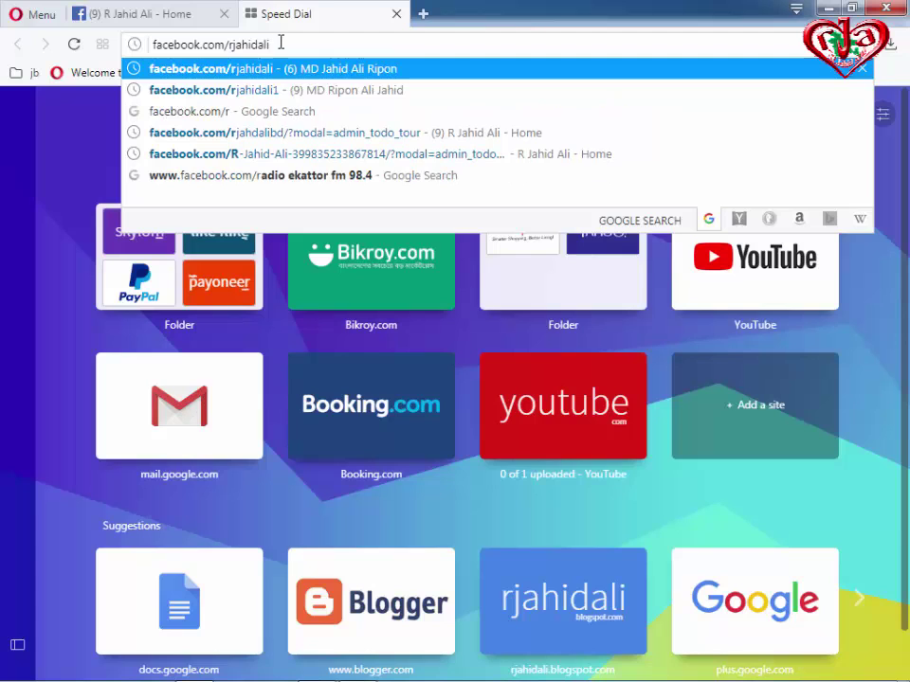
pyautogui.write('bd')
pyautogui.press('Return')
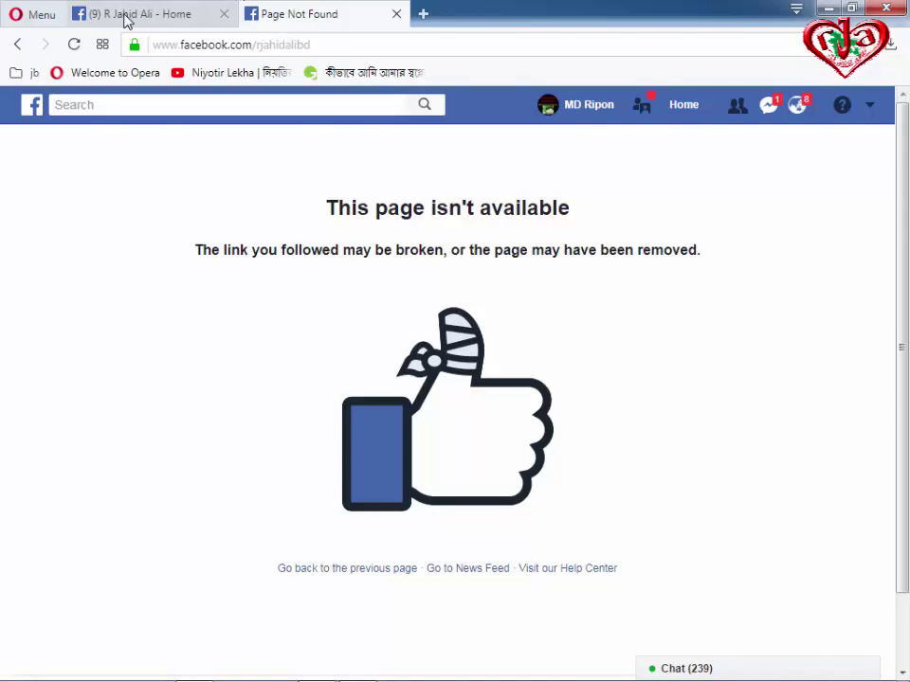
# Step: Return to the page's tab and select its full web address
pyautogui.click(124, 16)
pyautogui.scroll(1, 628, 432)
pyautogui.scroll(2, 627, 432)
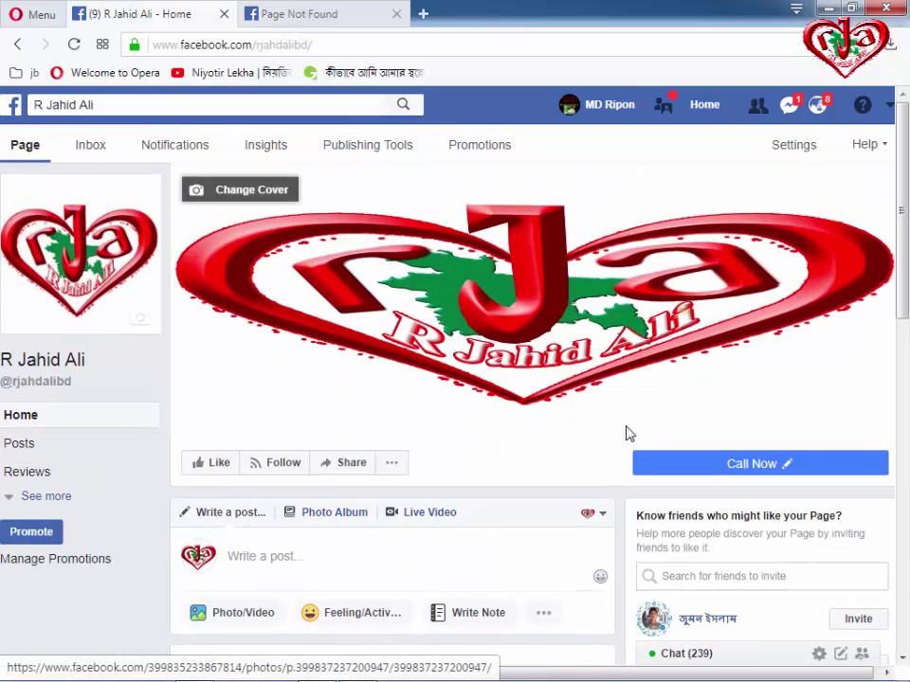
pyautogui.click(253, 45)
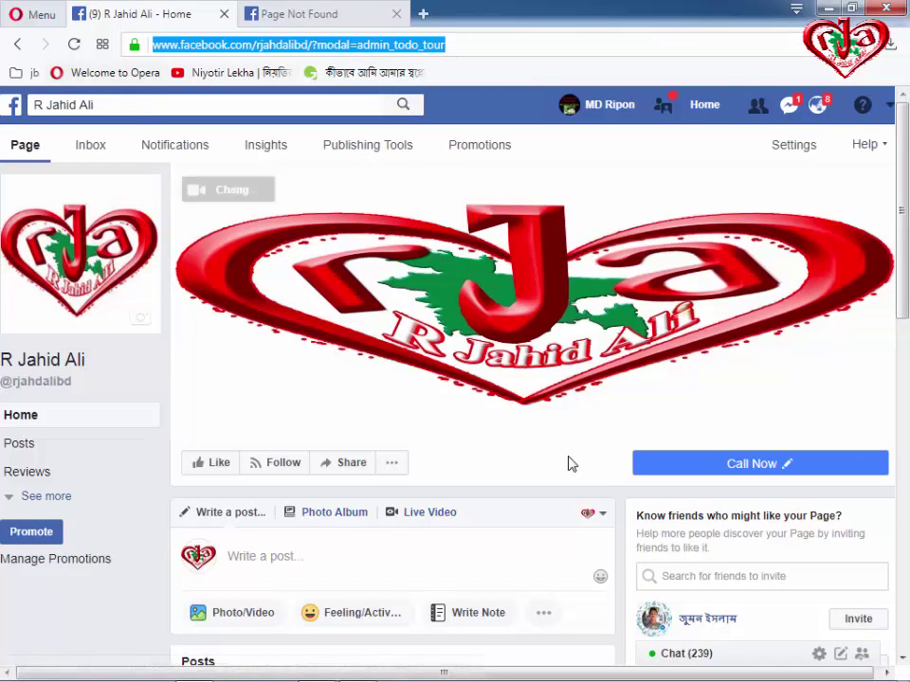
pyautogui.scroll(-2, 570, 464)
pyautogui.scroll(-3, 571, 463)
pyautogui.scroll(-3, 570, 463)
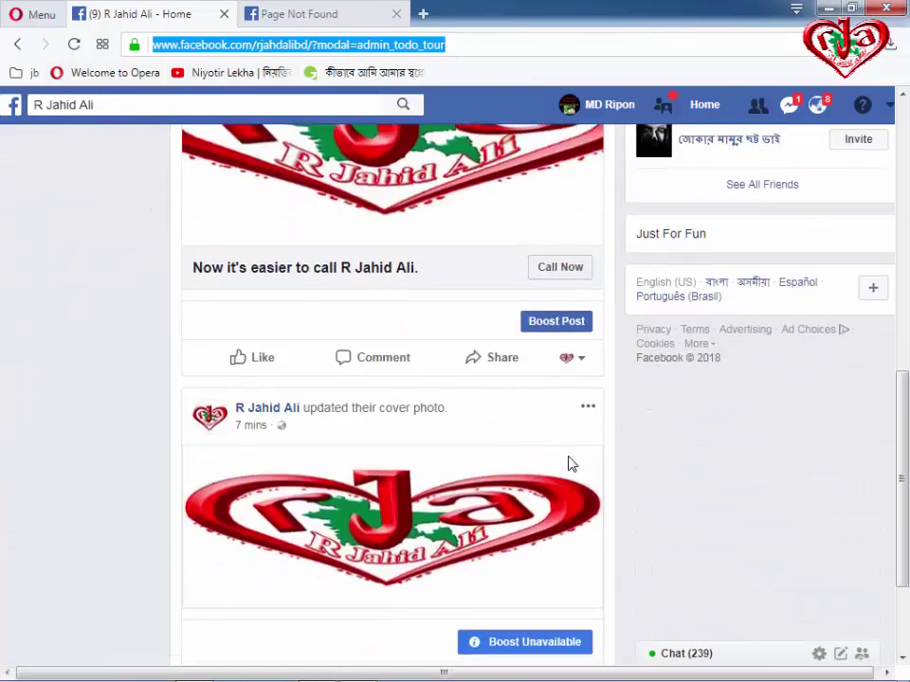
pyautogui.scroll(2, 570, 464)
pyautogui.scroll(3, 571, 463)
pyautogui.scroll(2, 571, 464)
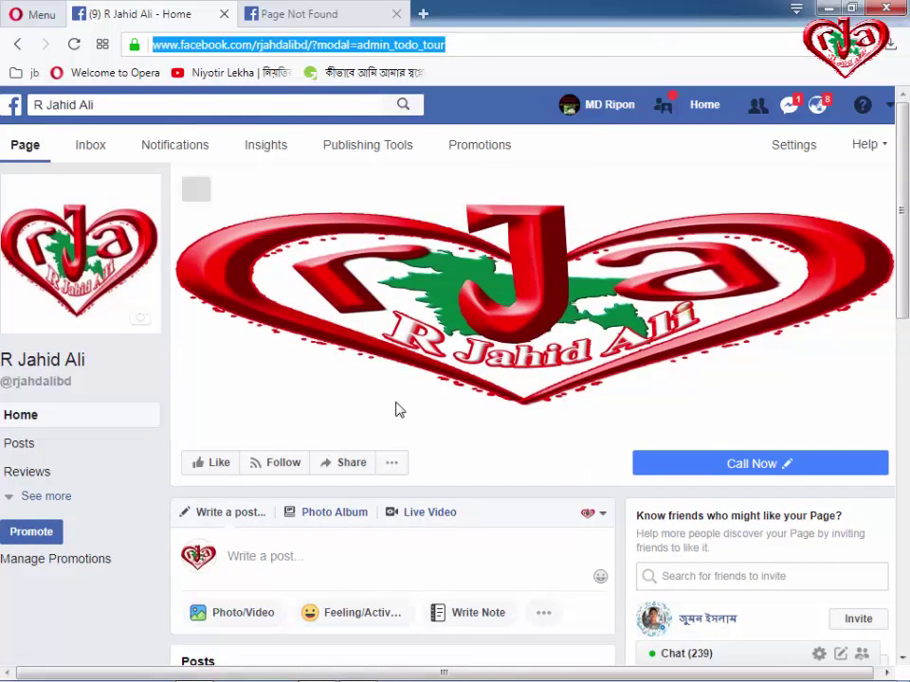
pyautogui.scroll(-2, 396, 408)
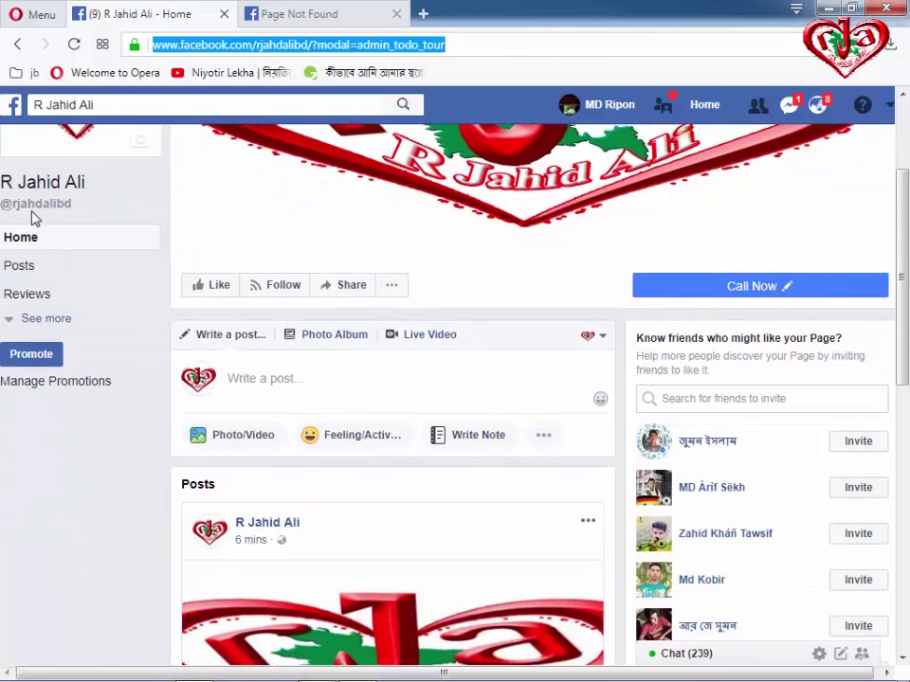
pyautogui.click(34, 207)
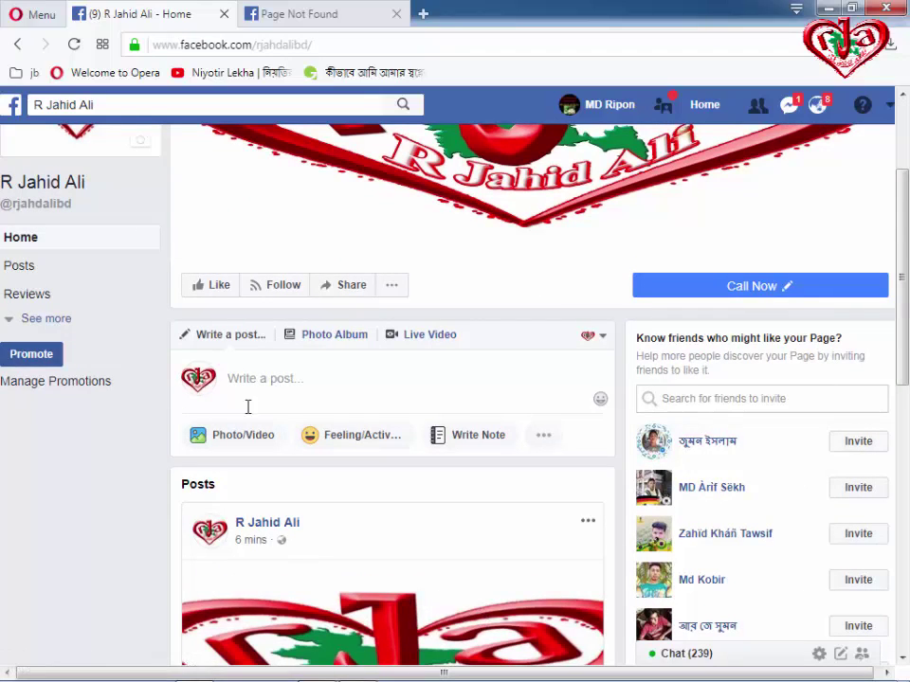
pyautogui.click(25, 184)
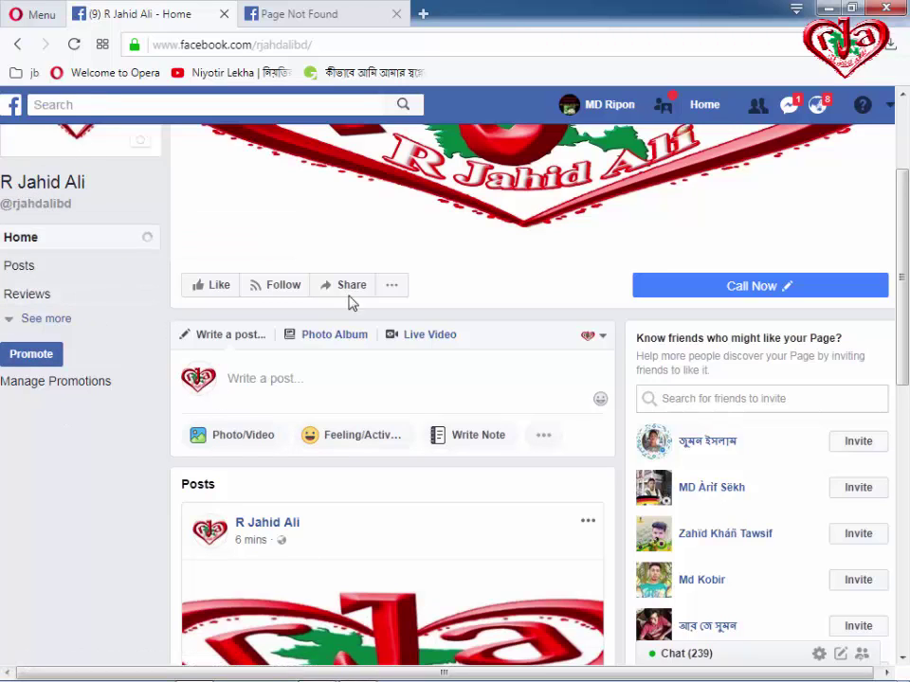
# Step: Open Edit Page Info from the '...' menu and close it unchanged
pyautogui.click(390, 293)
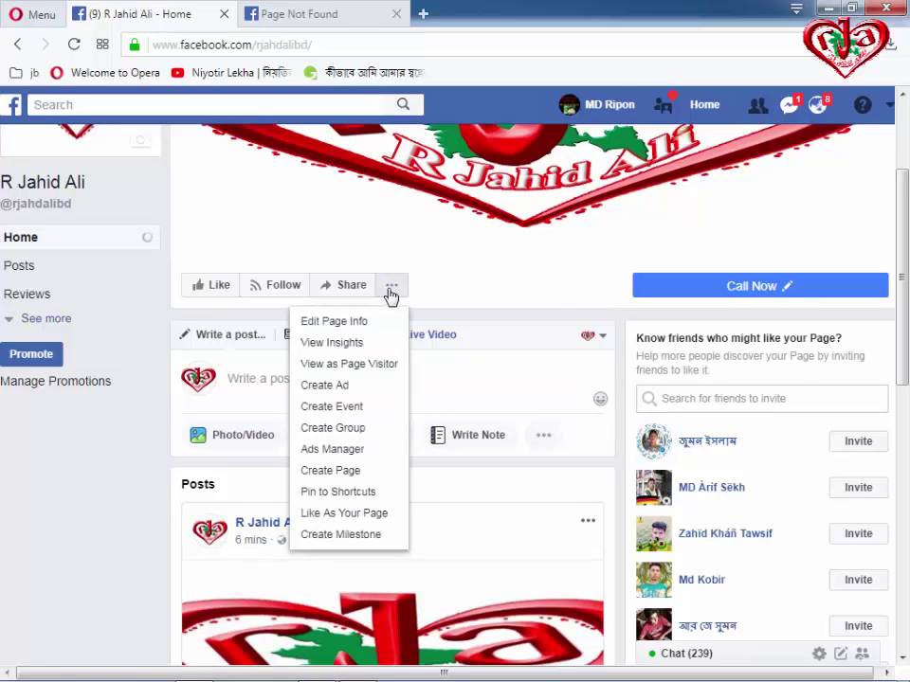
pyautogui.click(334, 322)
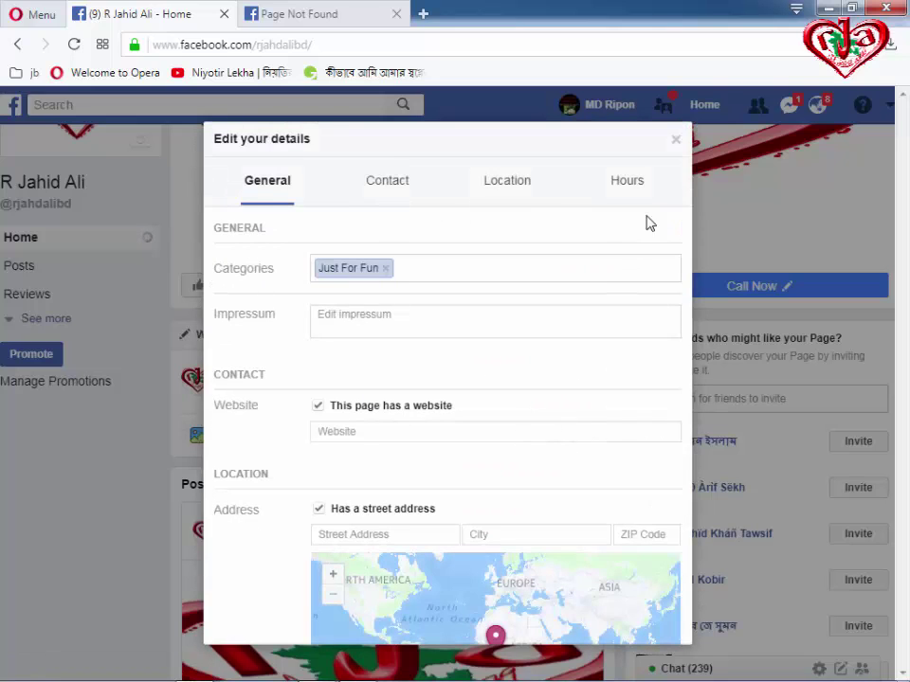
pyautogui.click(677, 140)
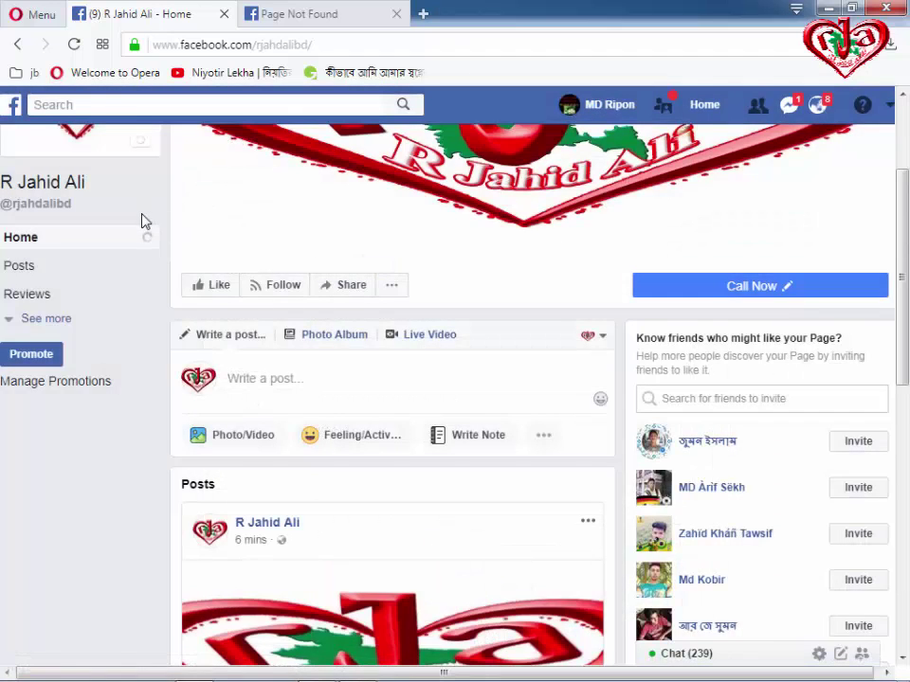
# Step: Expand See more in the left menu to show Videos, Photos and About
pyautogui.scroll(2, 124, 254)
pyautogui.moveTo(21, 383)
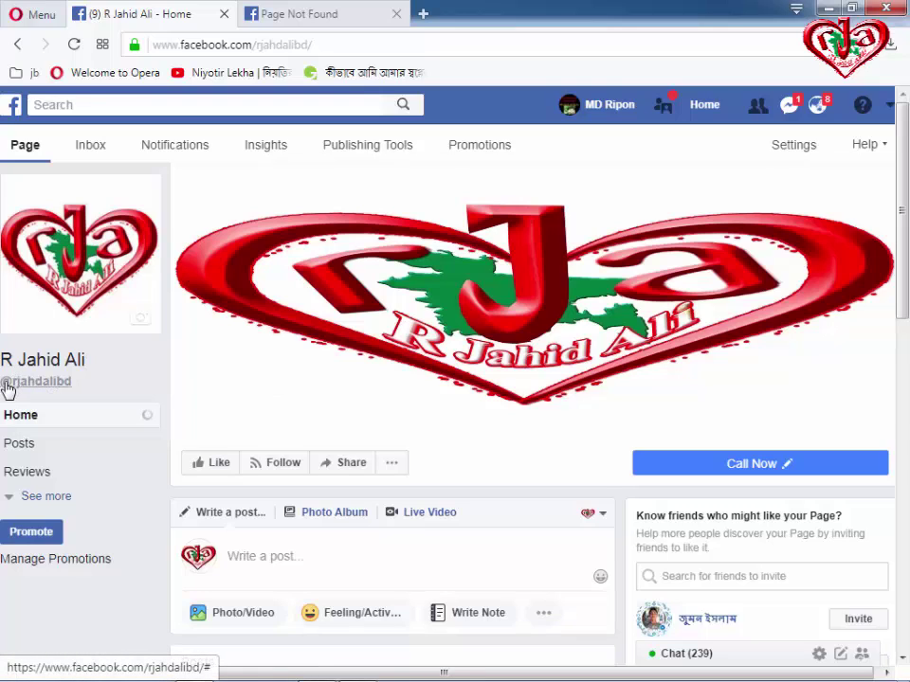
pyautogui.click(28, 497)
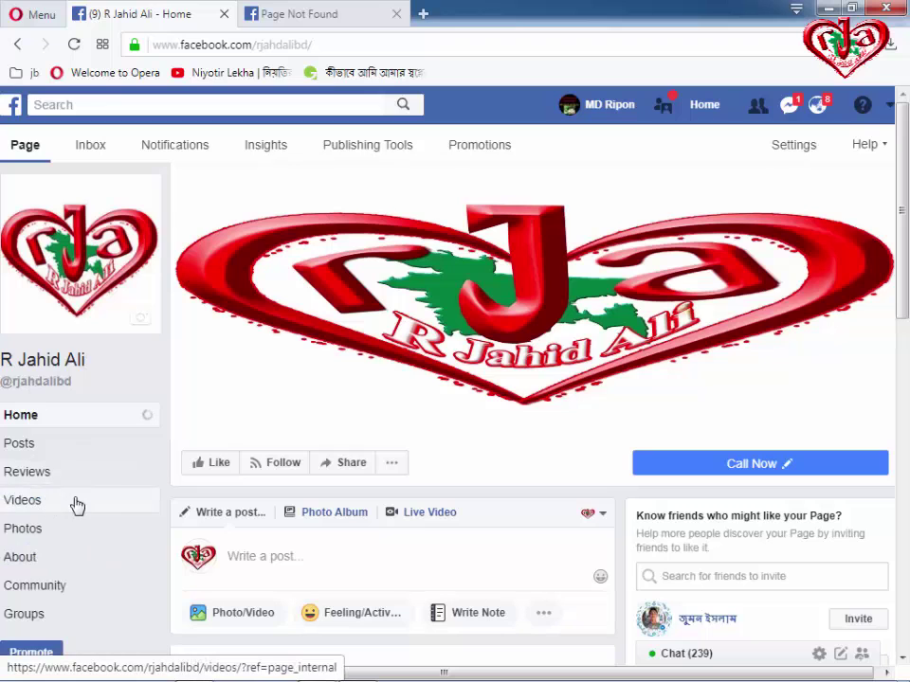
pyautogui.click(29, 559)
pyautogui.scroll(-2, 474, 493)
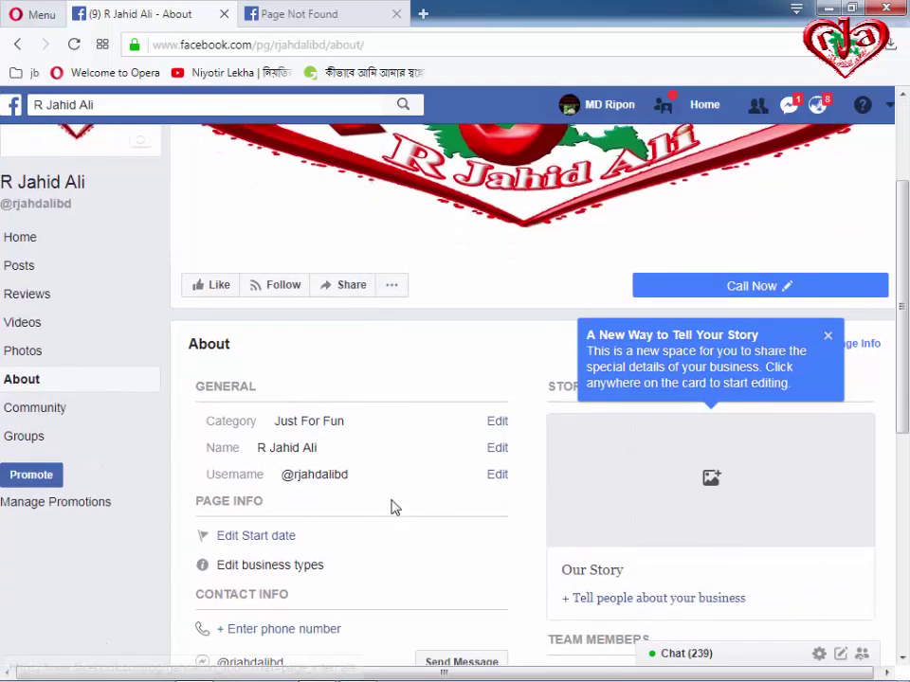
pyautogui.scroll(-2, 386, 510)
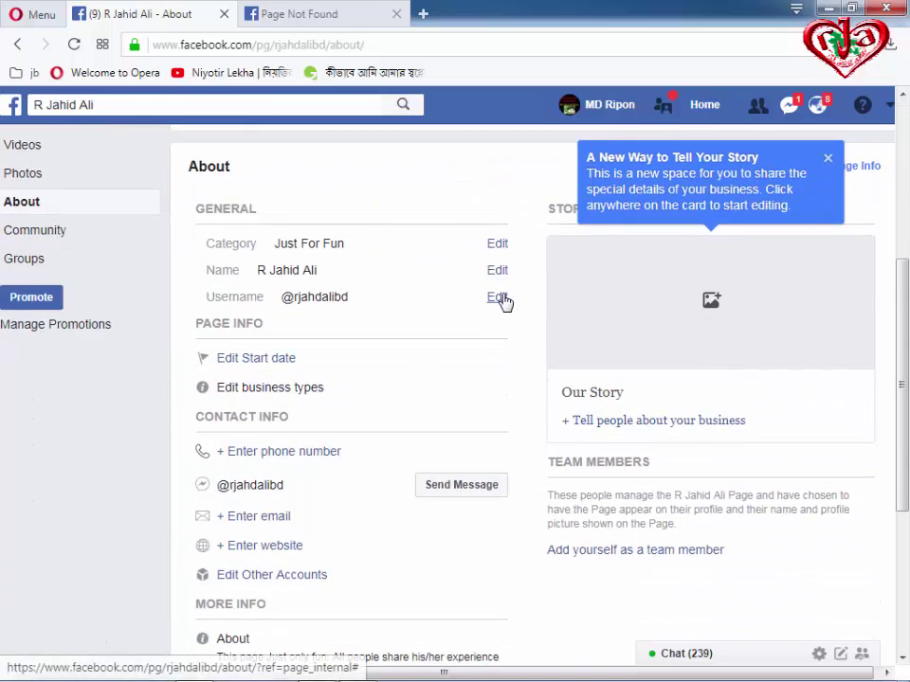
pyautogui.click(502, 300)
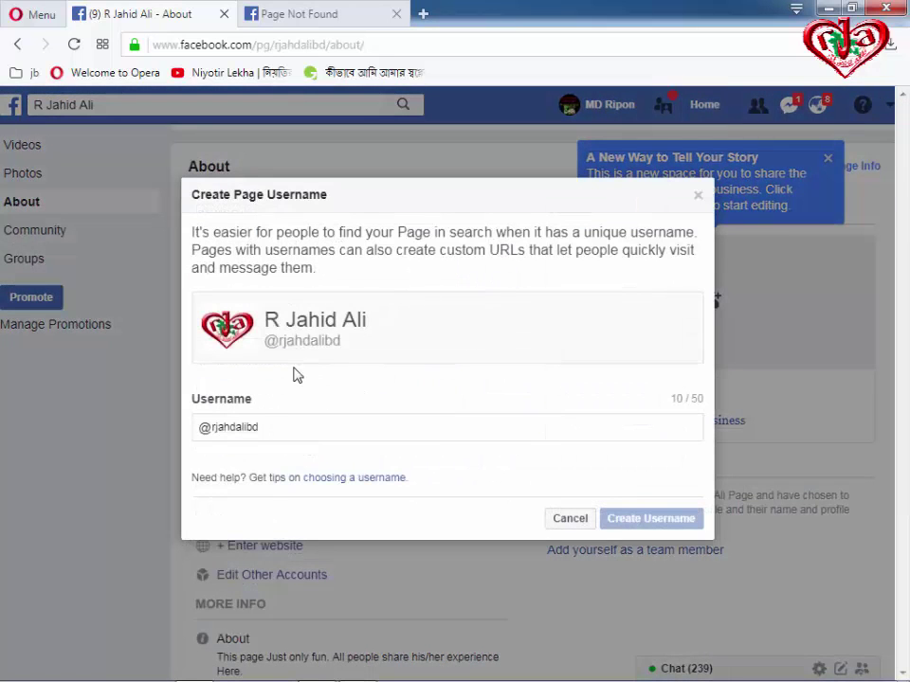
pyautogui.click(229, 427)
pyautogui.write('i')
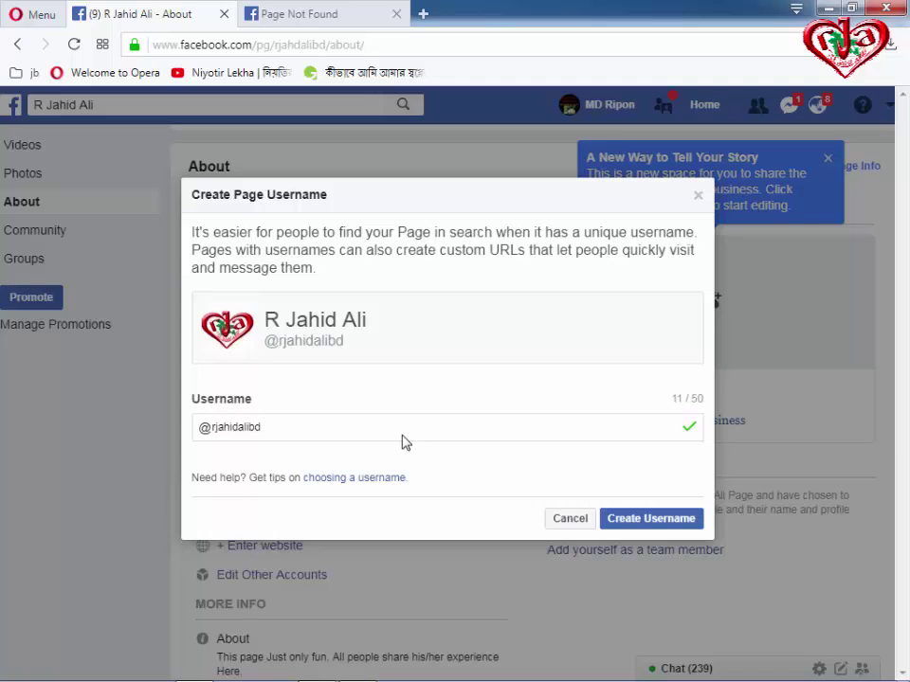
pyautogui.click(644, 523)
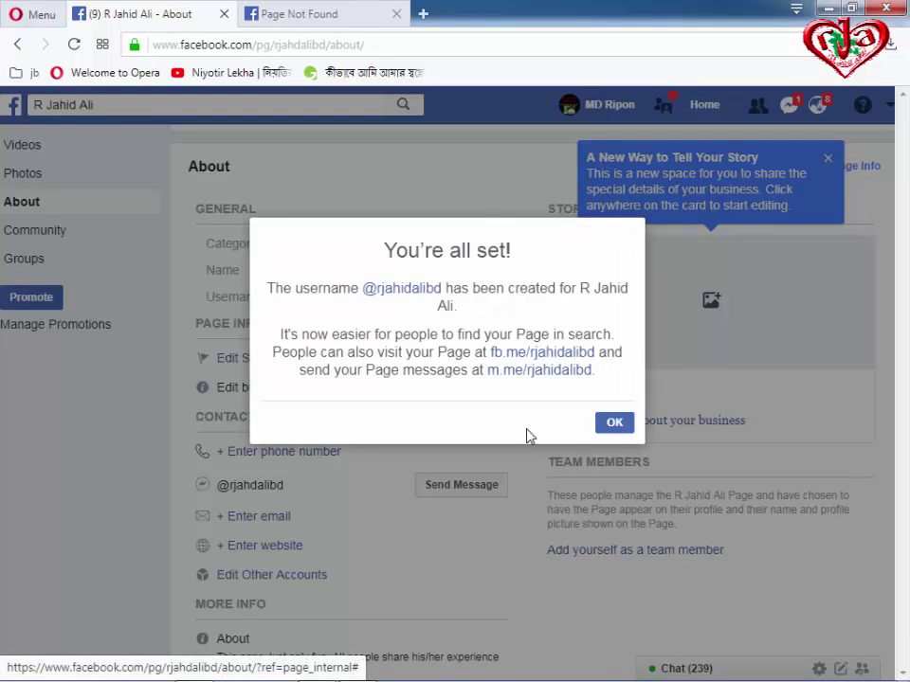
pyautogui.click(611, 426)
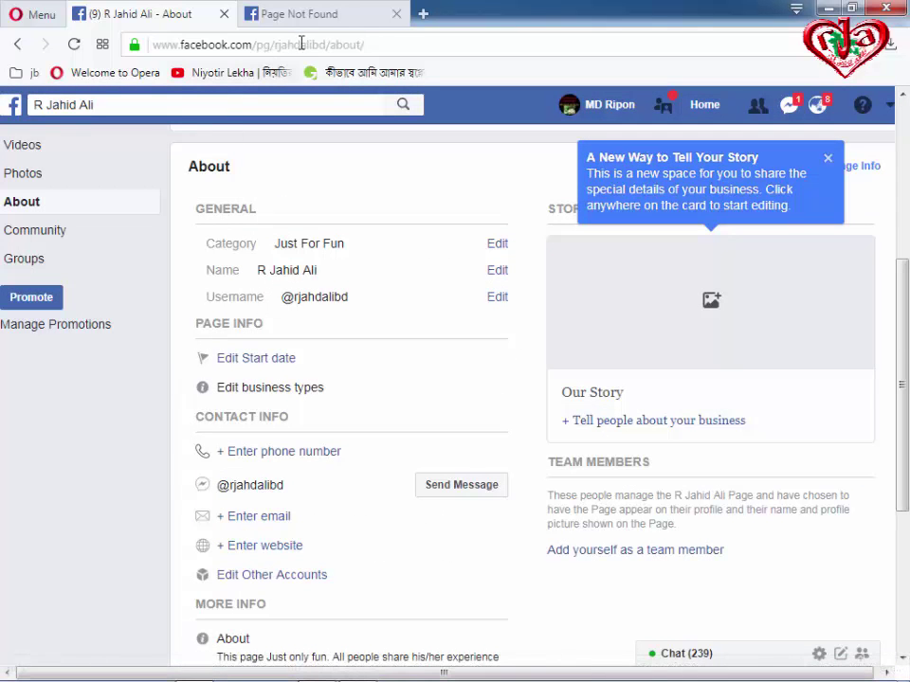
pyautogui.click(299, 16)
# Step: Reload the formerly unavailable tab, then open a new Opera private window
pyautogui.click(73, 45)
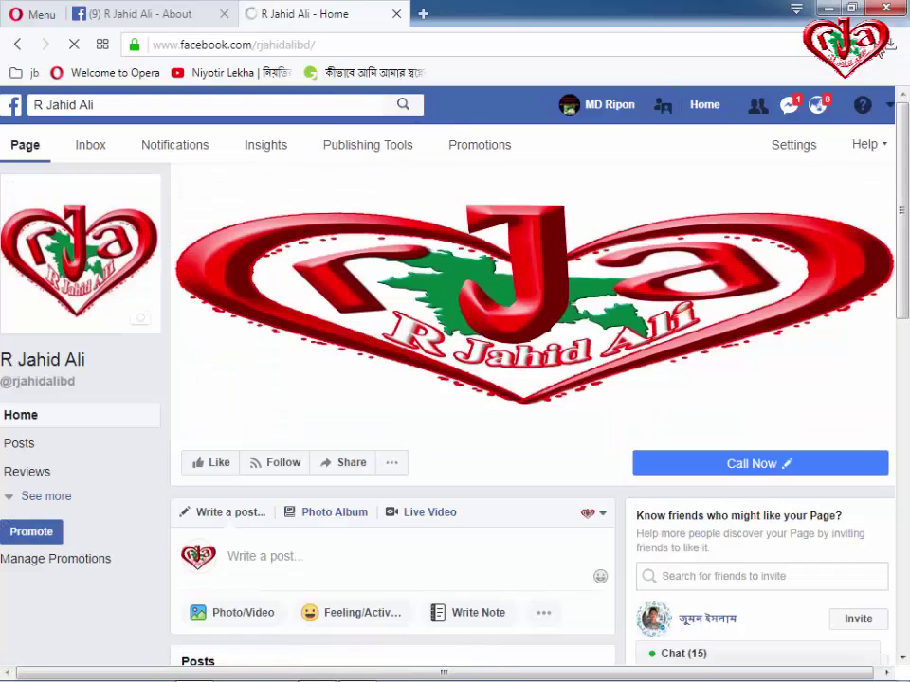
pyautogui.click(38, 19)
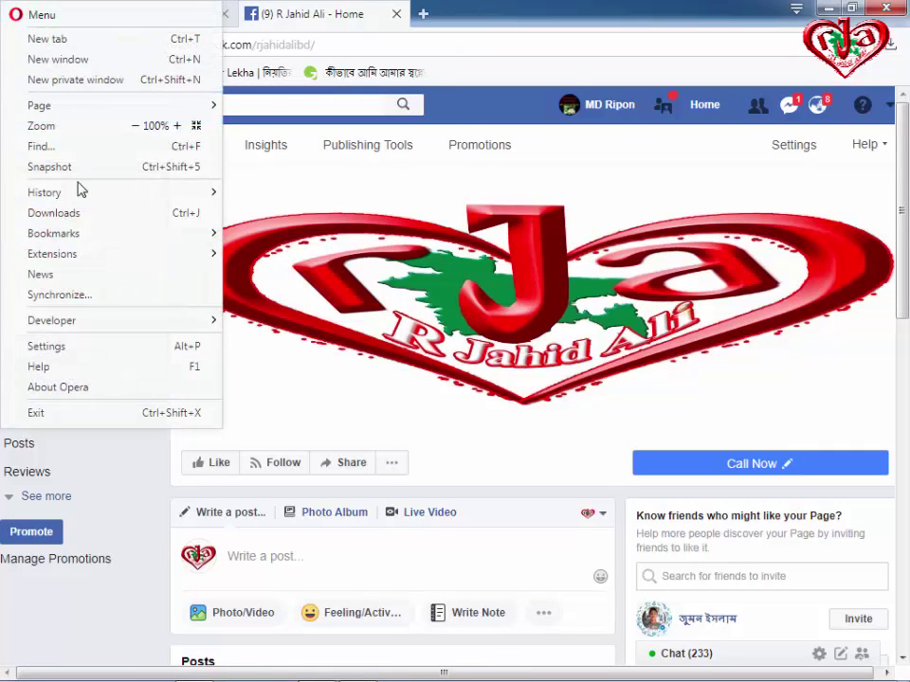
pyautogui.click(38, 80)
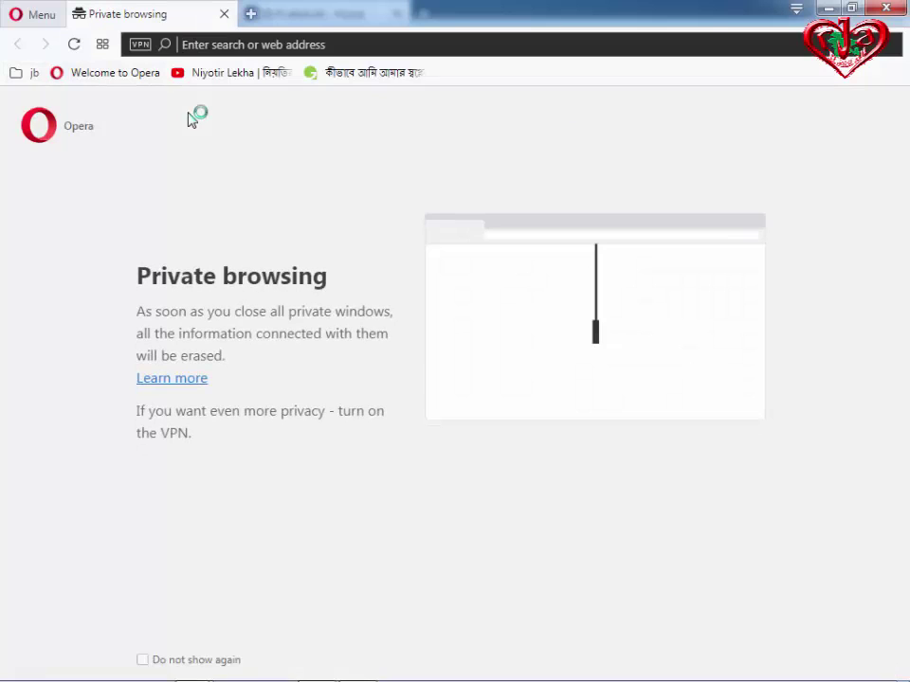
pyautogui.write('f')
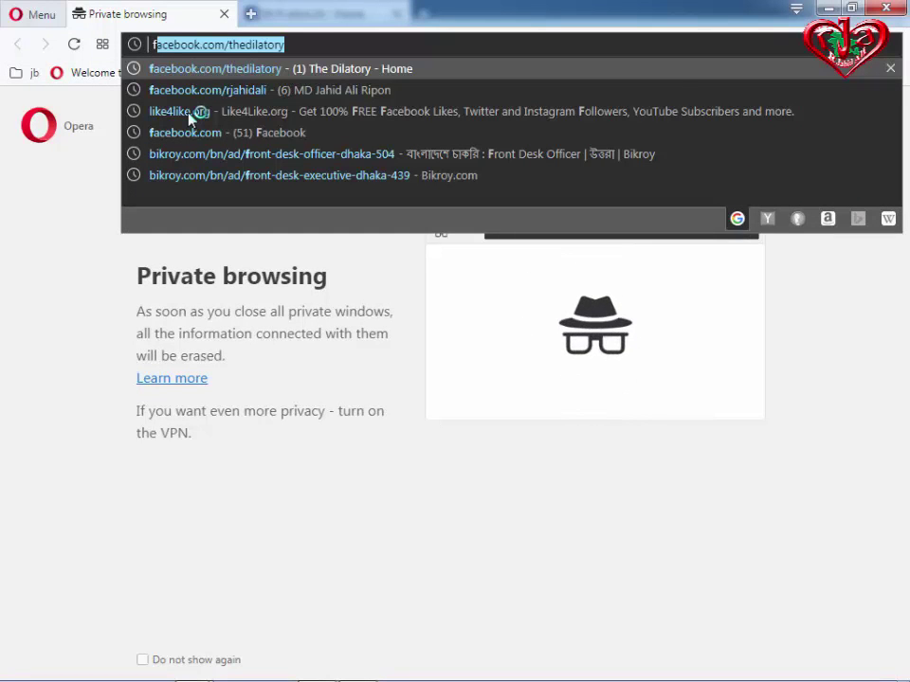
pyautogui.write('b')
pyautogui.press('End')
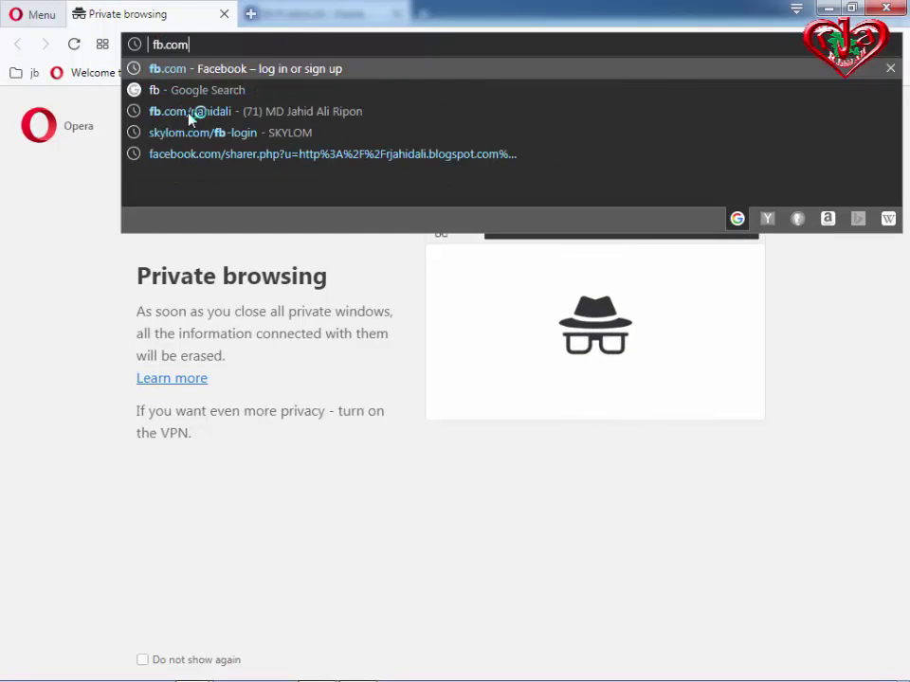
pyautogui.write('/rja')
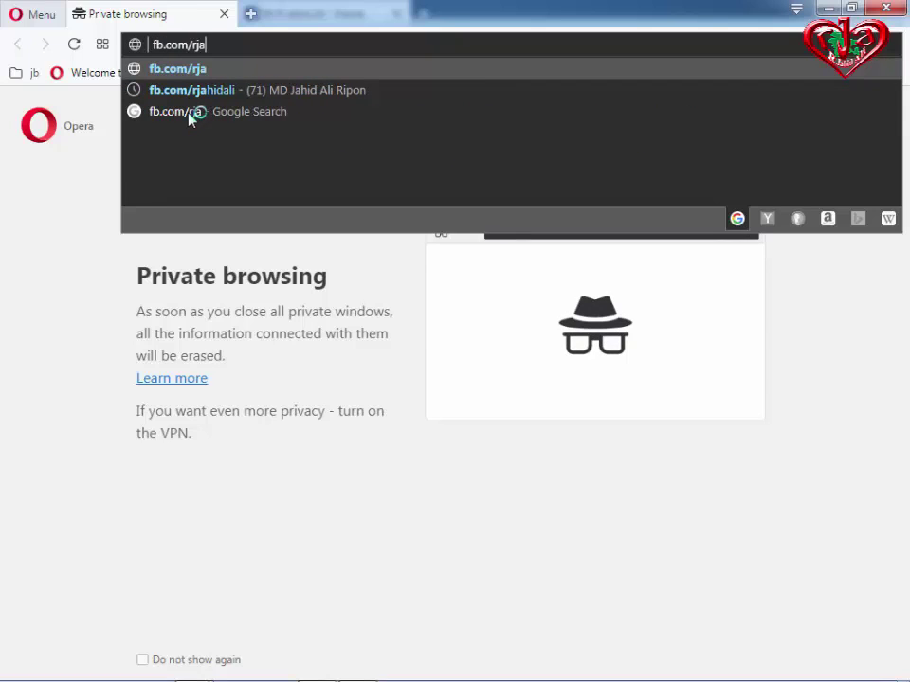
pyautogui.write('hidali')
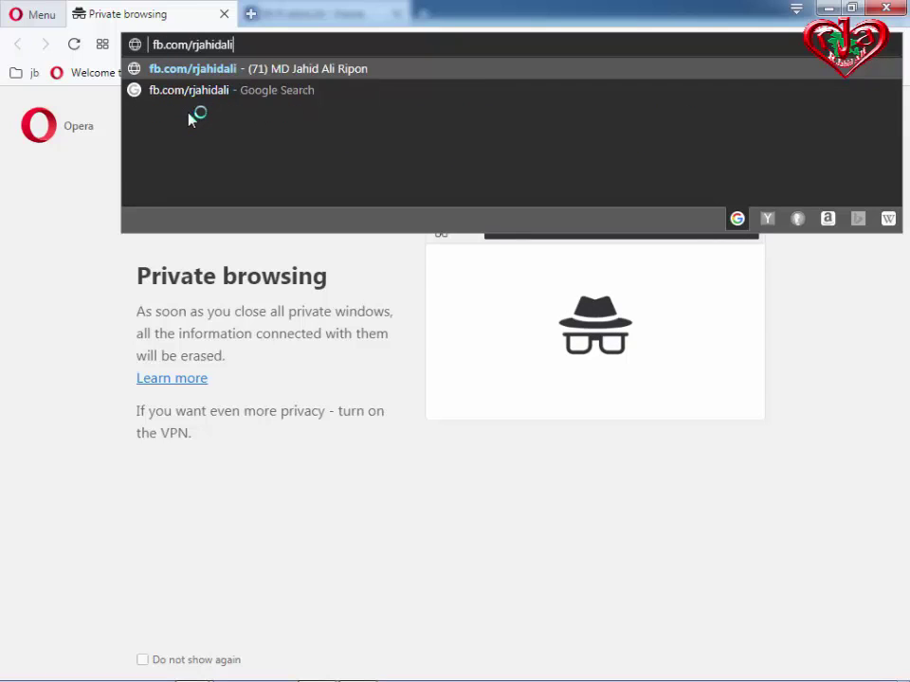
pyautogui.write('bd')
pyautogui.press('Return')
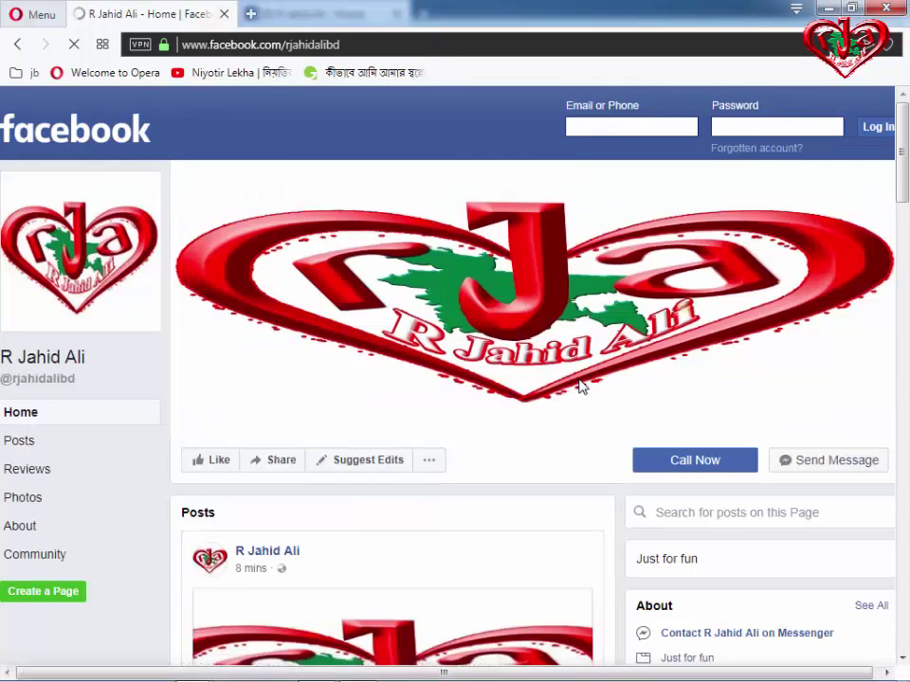
# Step: Browse the public page as a visitor, dismissing the login prompt and checking the Call Now number
pyautogui.scroll(-2, 569, 367)
pyautogui.scroll(-3, 563, 367)
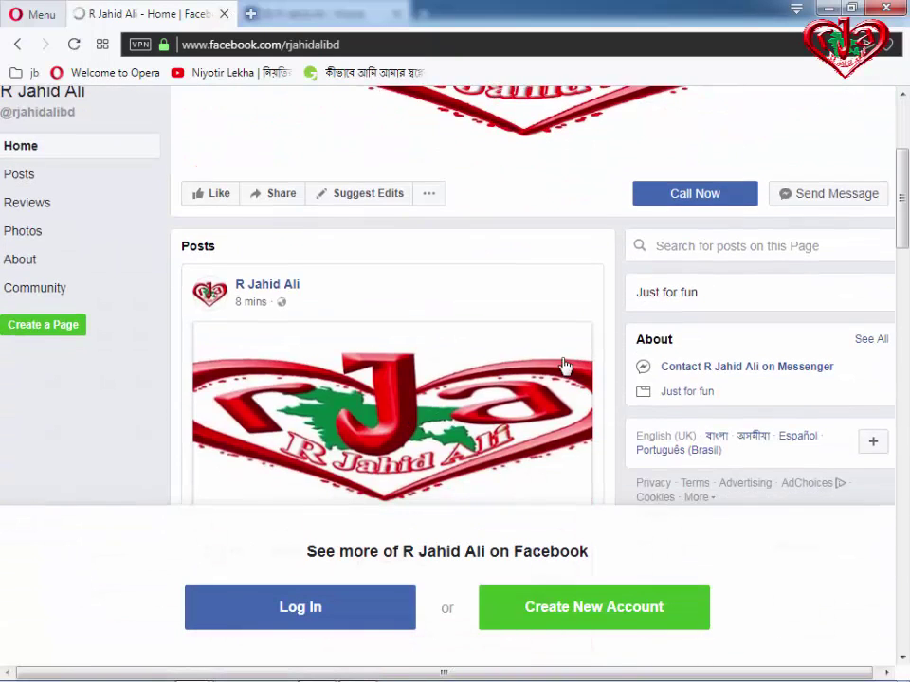
pyautogui.scroll(-3, 565, 368)
pyautogui.scroll(5, 566, 367)
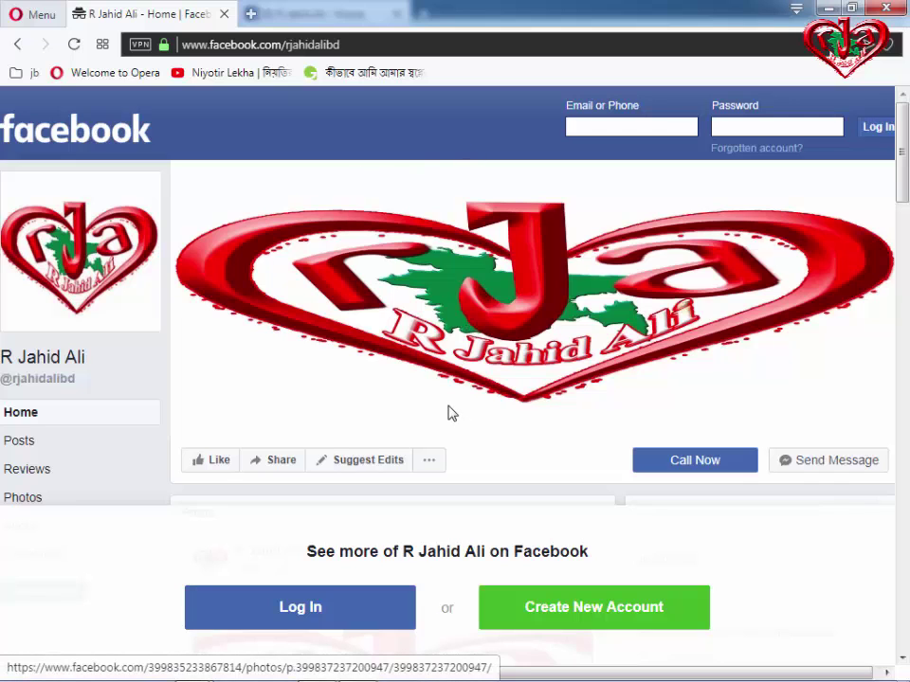
pyautogui.scroll(-2, 647, 355)
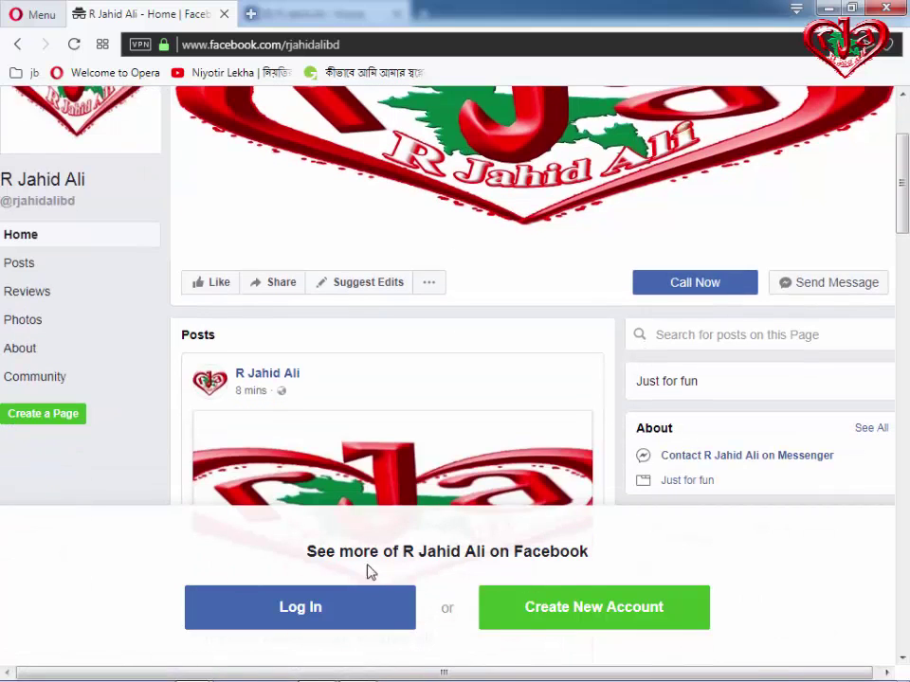
pyautogui.scroll(-3, 700, 566)
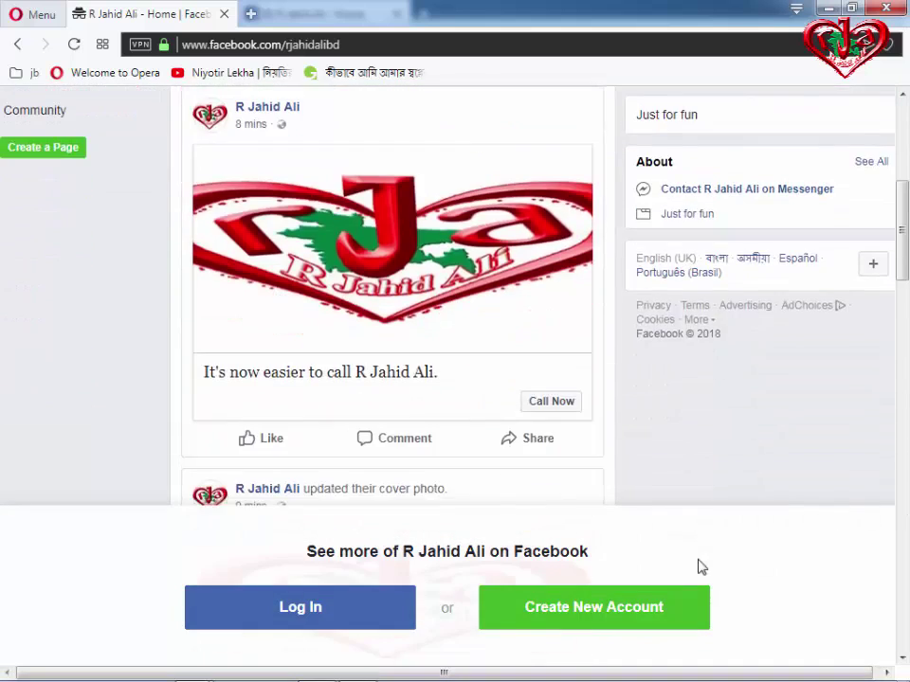
pyautogui.scroll(-4, 587, 488)
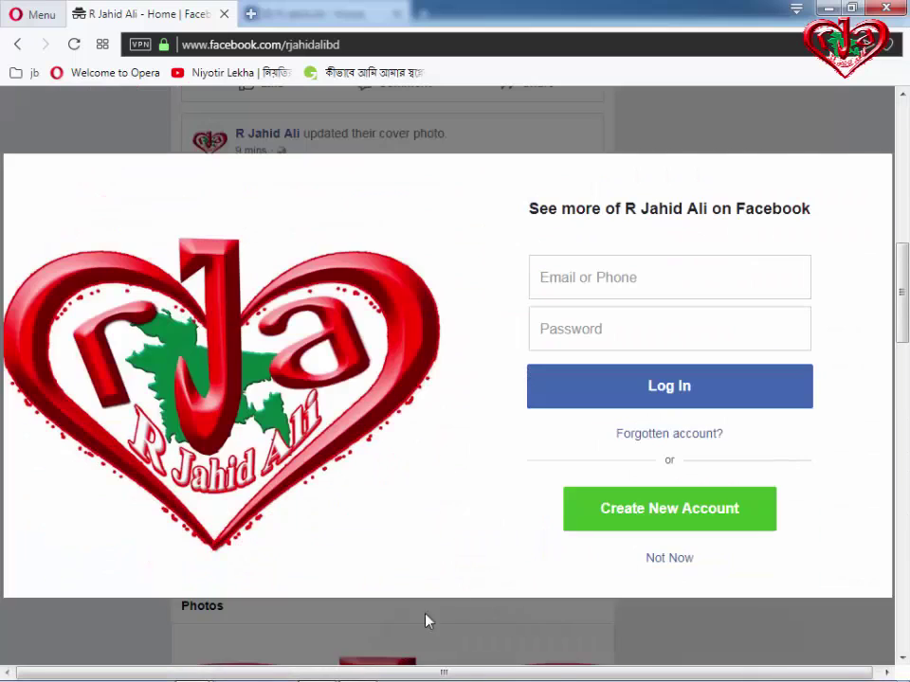
pyautogui.click(670, 559)
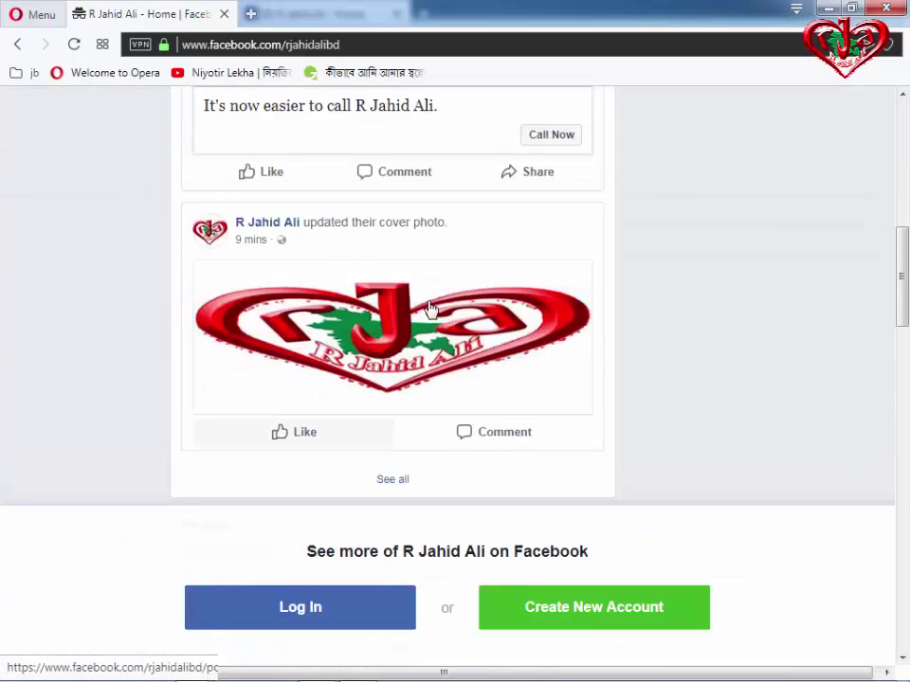
pyautogui.scroll(3, 540, 417)
pyautogui.scroll(5, 538, 417)
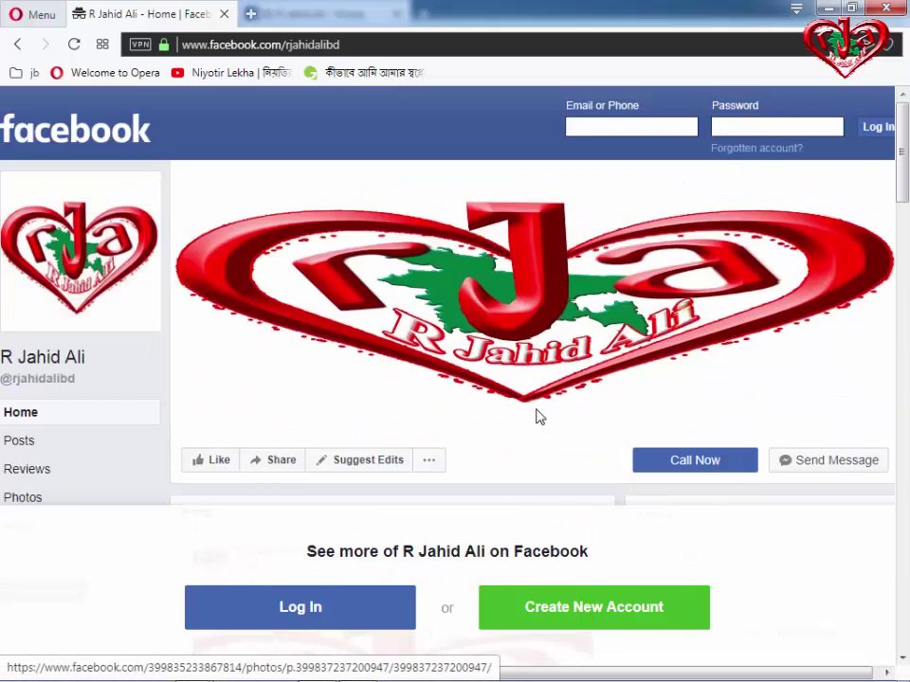
pyautogui.scroll(-2, 699, 324)
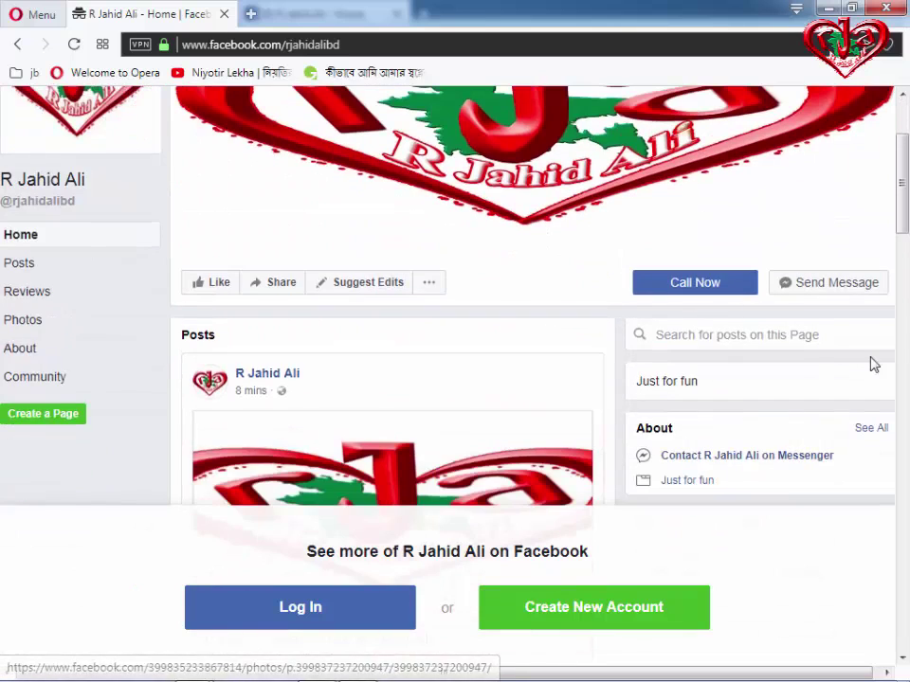
pyautogui.click(725, 284)
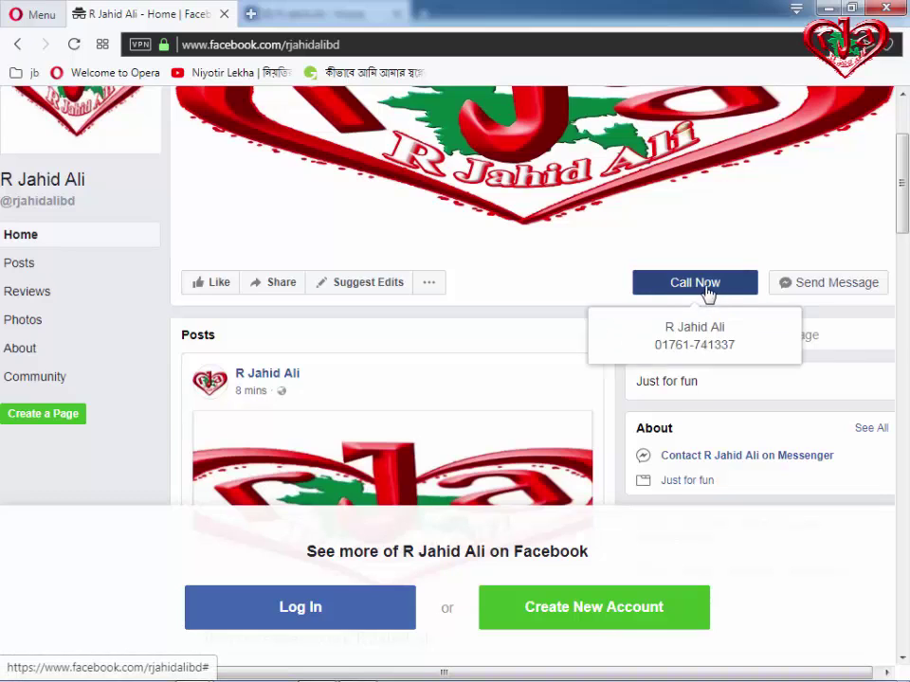
pyautogui.moveTo(694, 294)
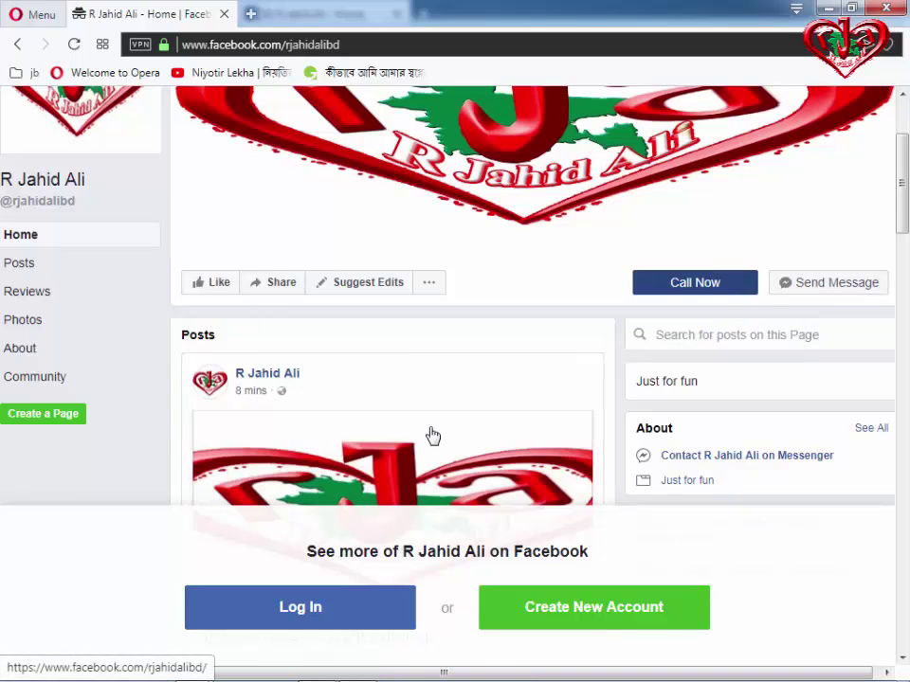
# Step: Open the page's About section to review its contact, description and category
pyautogui.click(28, 351)
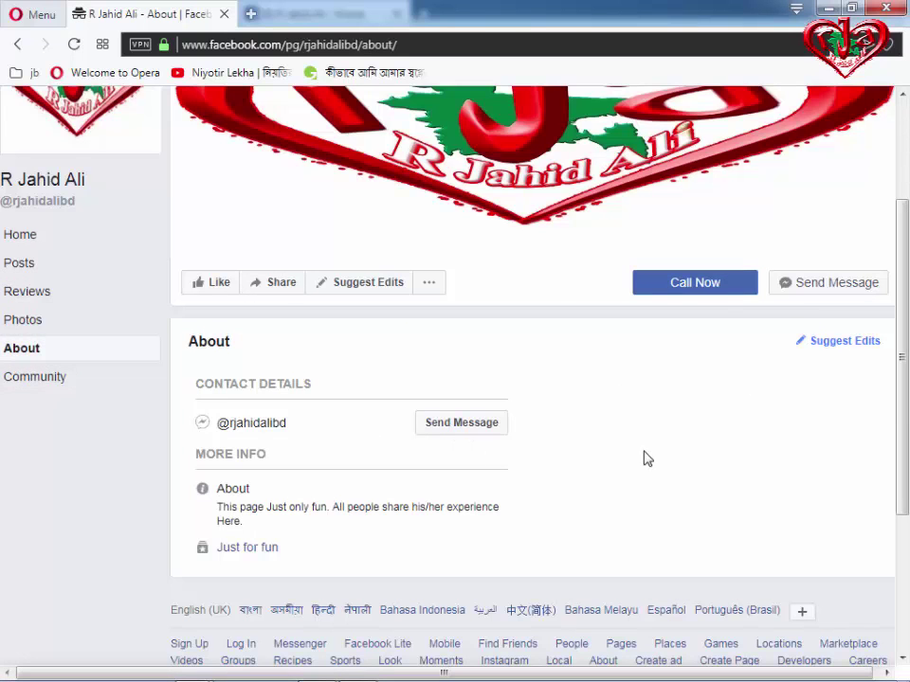
pyautogui.scroll(-2, 644, 459)
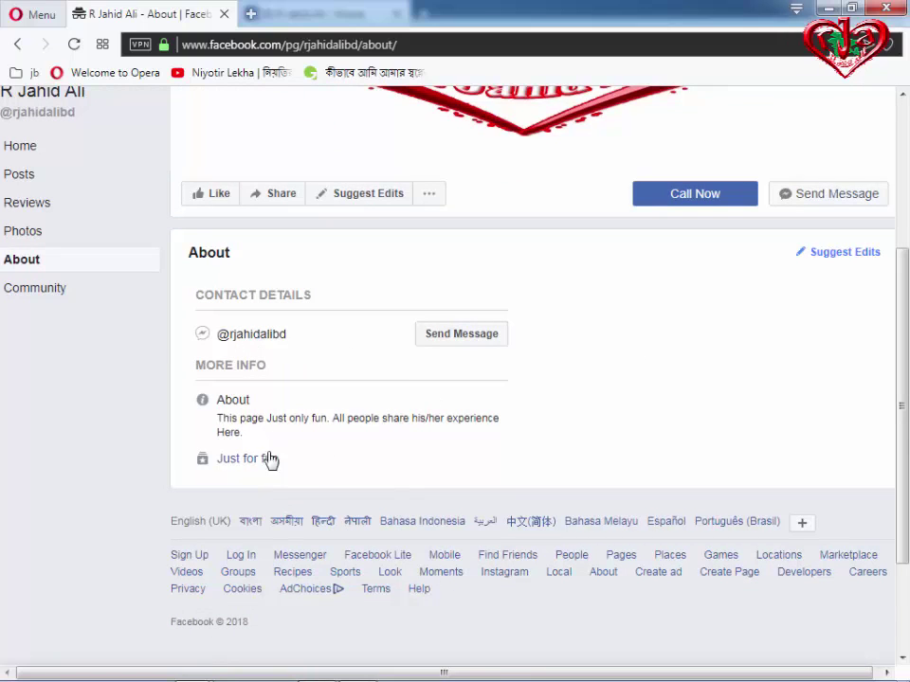
pyautogui.scroll(-2, 624, 474)
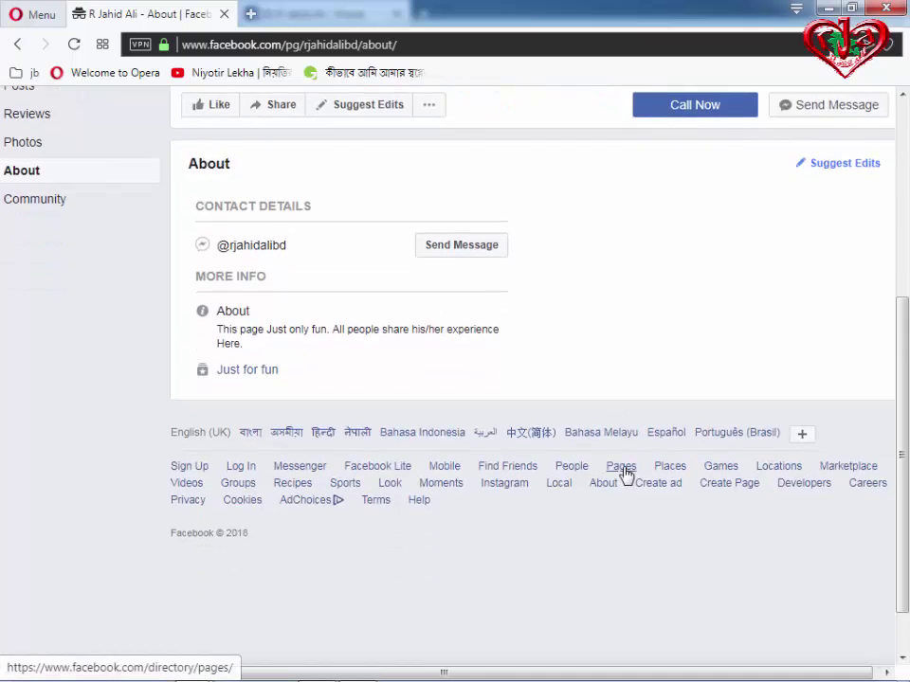
pyautogui.scroll(6, 623, 474)
# Step: Back on the logged-in page, invite five suggested friends and like the page
pyautogui.moveTo(89, 636)
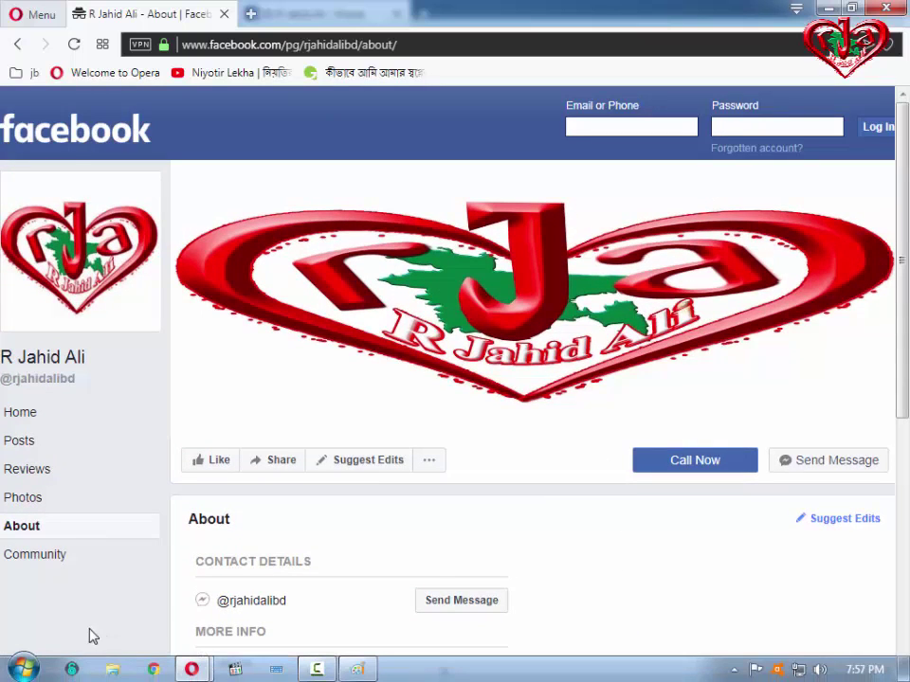
pyautogui.moveTo(187, 669)
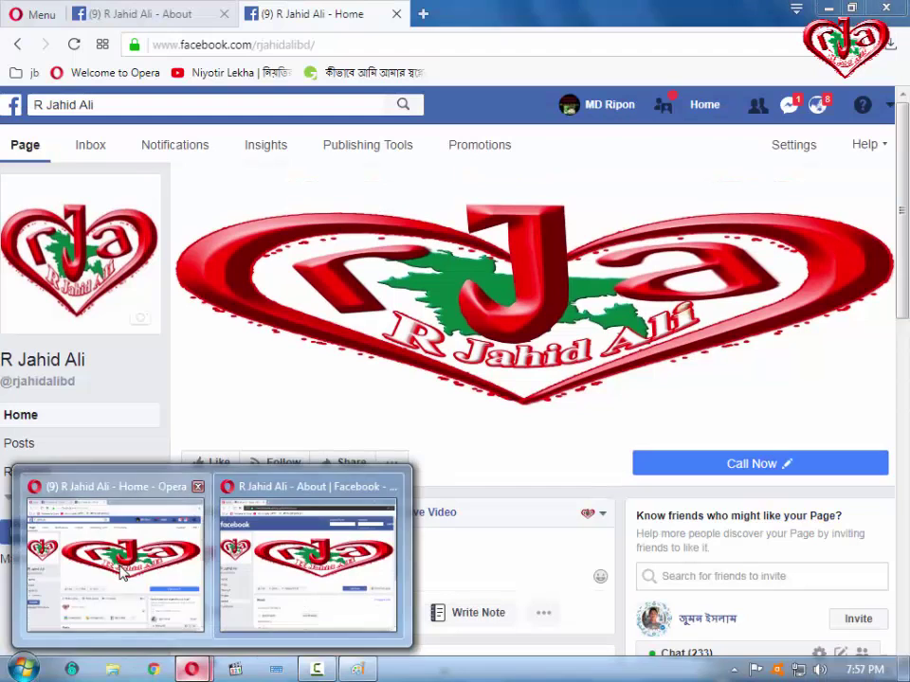
pyautogui.click(121, 572)
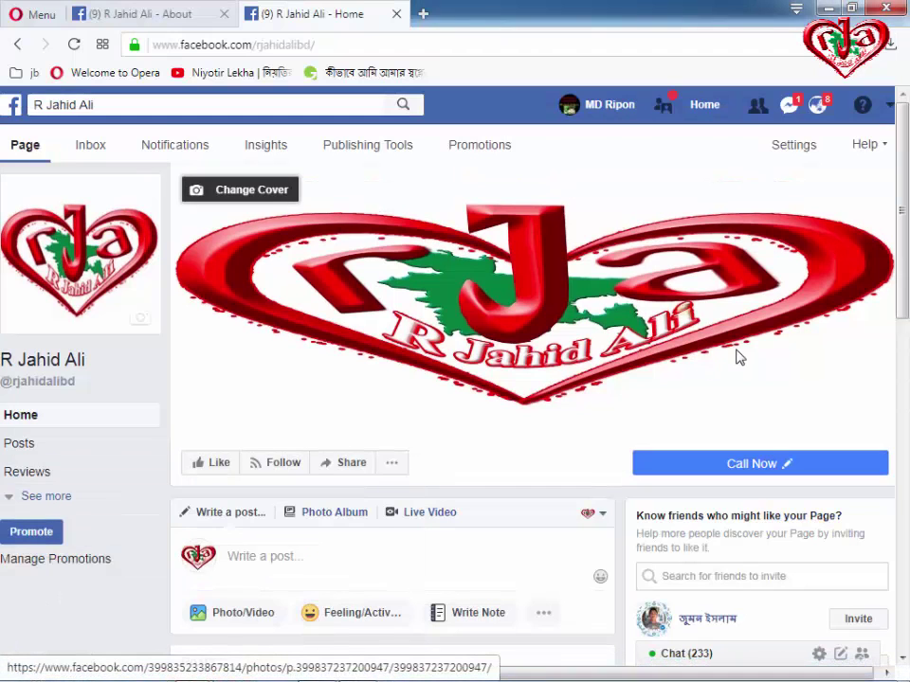
pyautogui.scroll(-2, 749, 298)
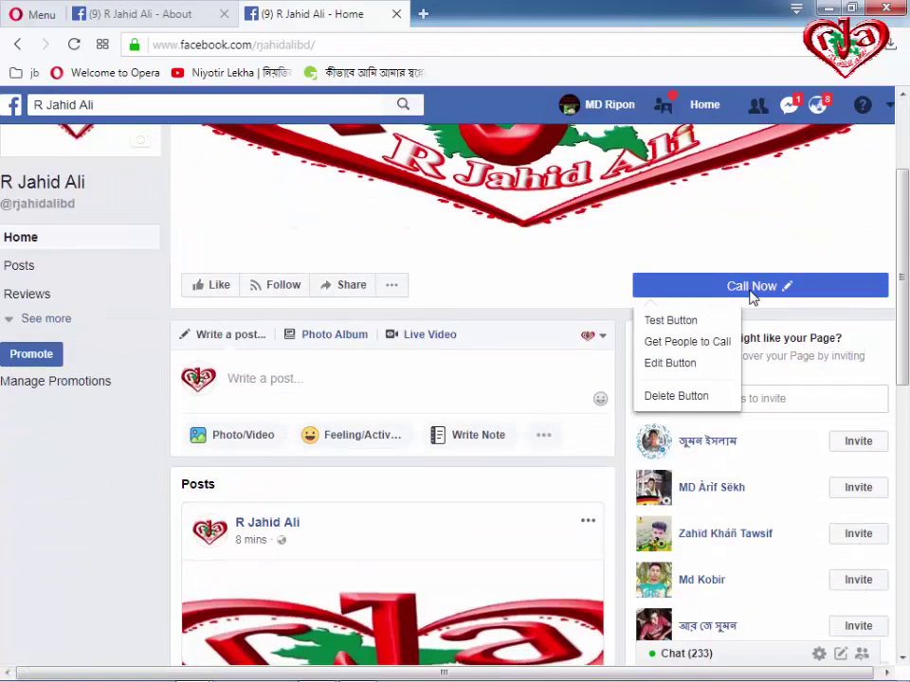
pyautogui.scroll(-4, 384, 462)
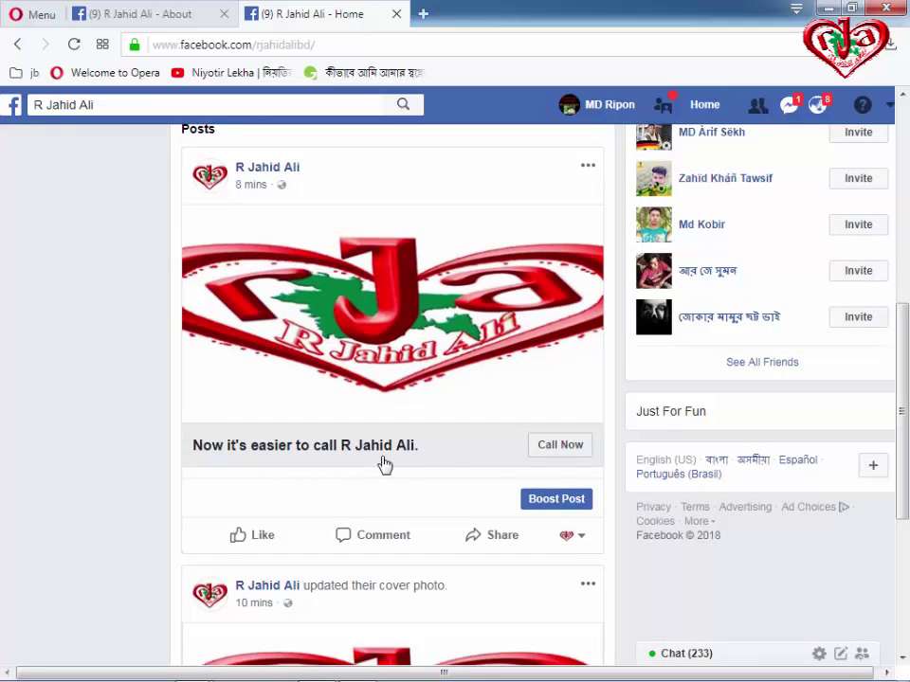
pyautogui.scroll(4, 383, 462)
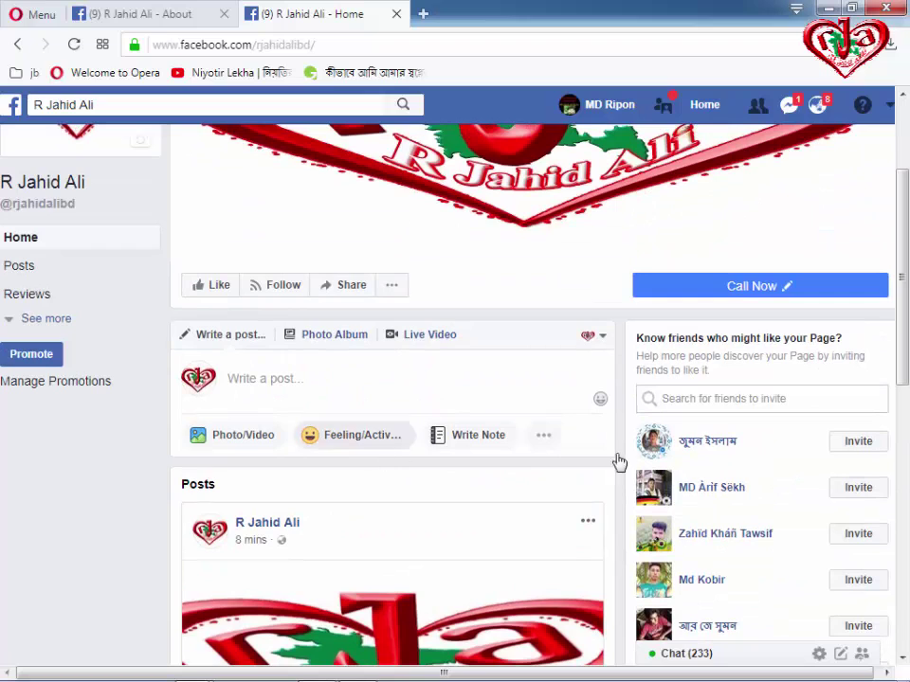
pyautogui.click(862, 442)
pyautogui.click(858, 487)
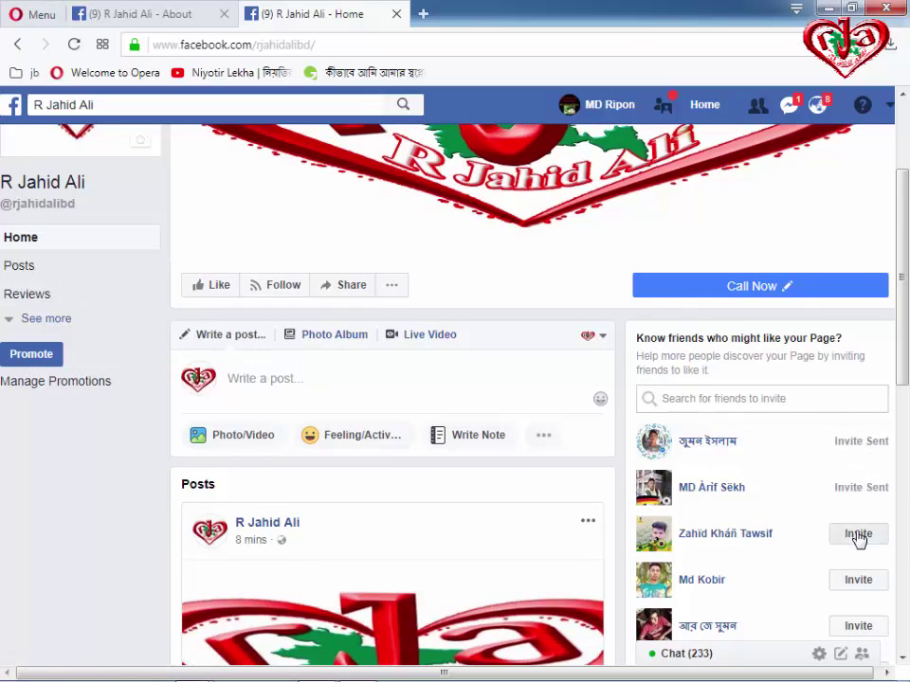
pyautogui.click(857, 536)
pyautogui.click(857, 581)
pyautogui.click(858, 628)
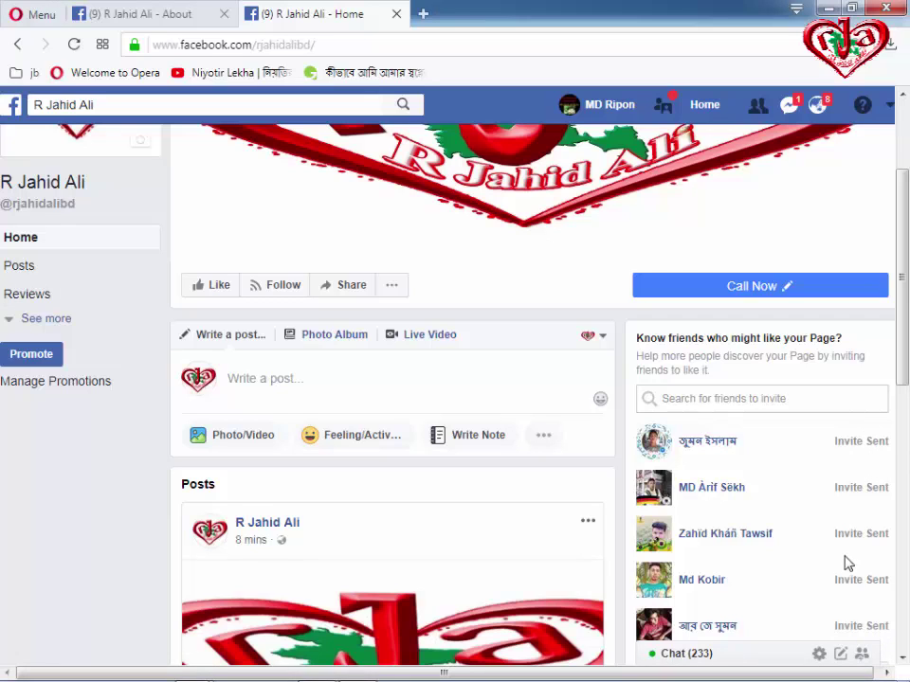
pyautogui.click(213, 286)
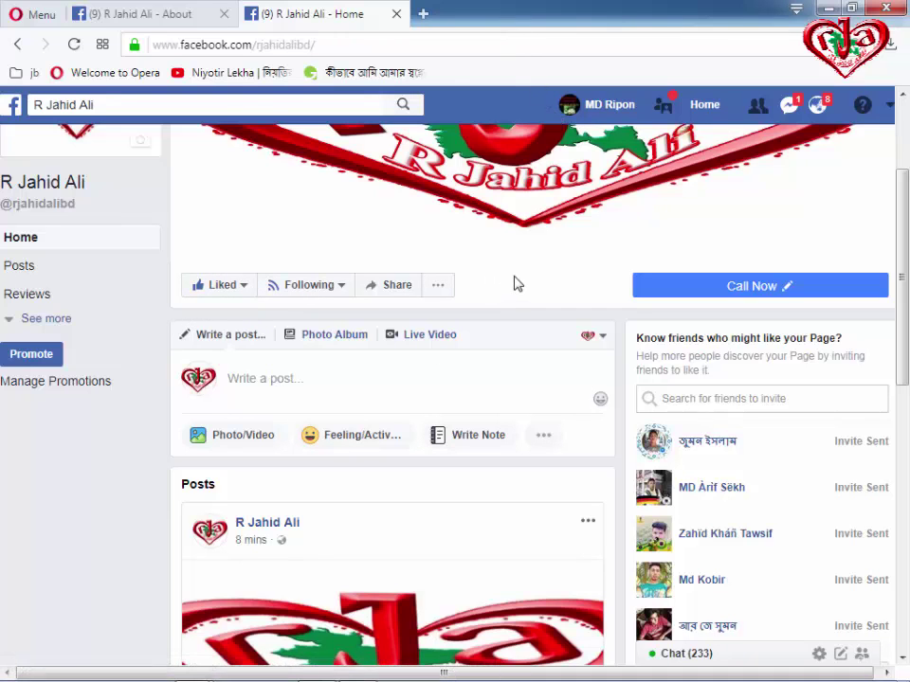
# Step: Invite the last suggested friend, expand the friend list, and invite six more
pyautogui.scroll(-3, 515, 282)
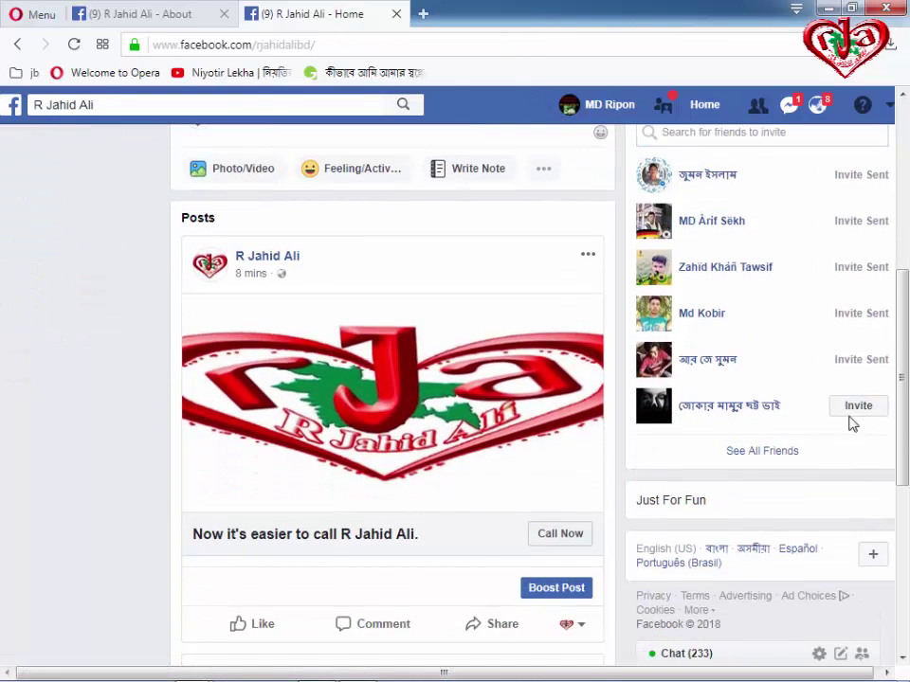
pyautogui.click(859, 407)
pyautogui.click(772, 453)
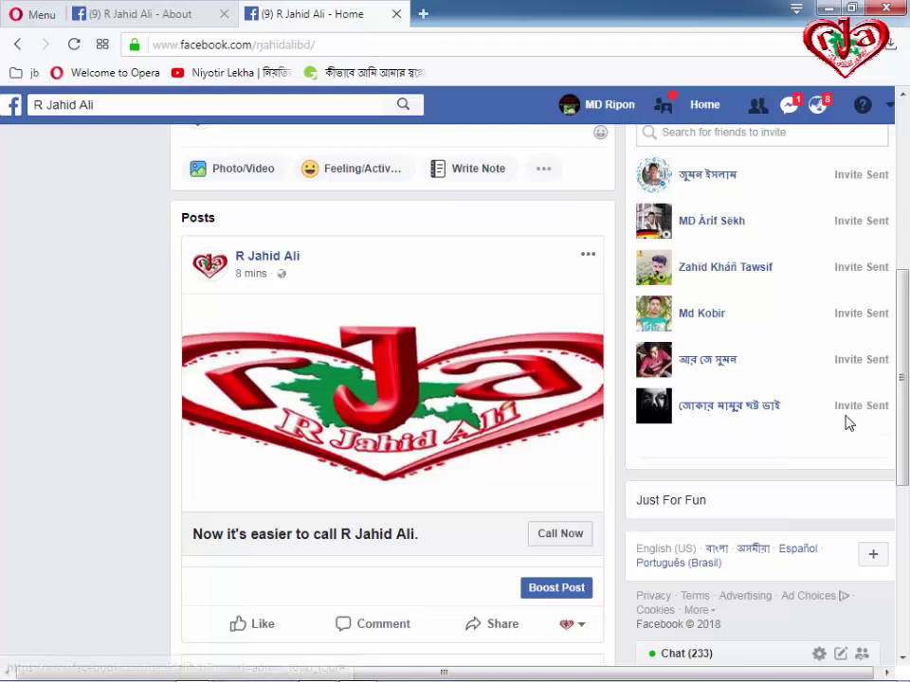
pyautogui.click(858, 197)
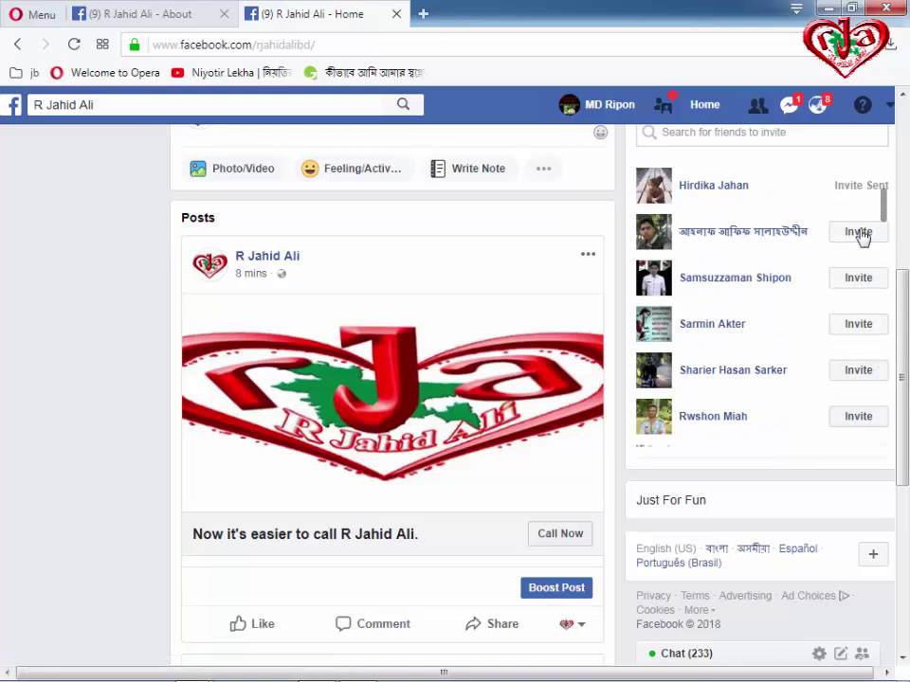
pyautogui.click(857, 233)
pyautogui.click(858, 277)
pyautogui.click(855, 325)
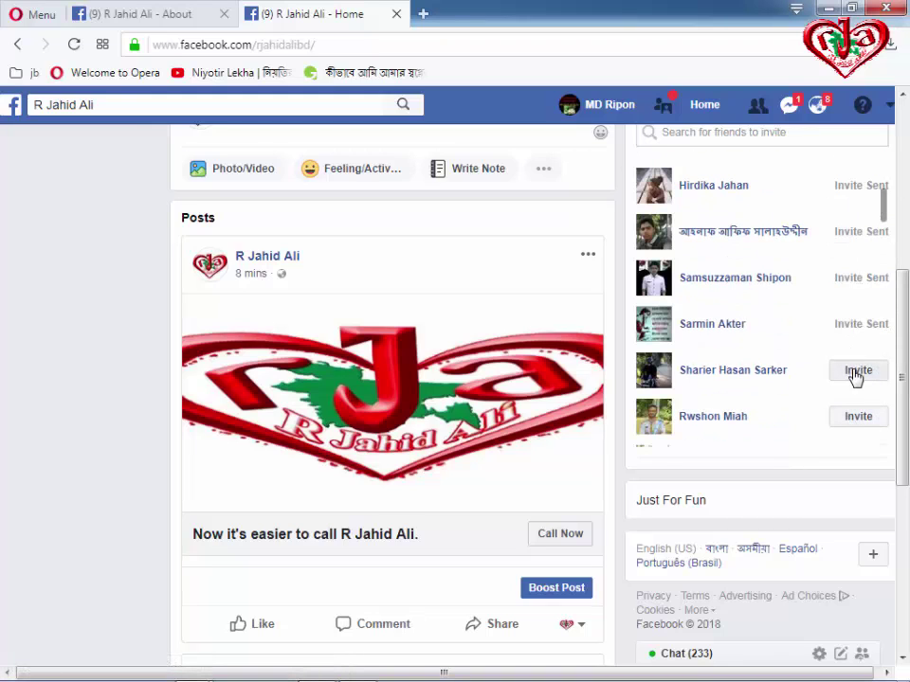
pyautogui.click(856, 370)
pyautogui.click(845, 414)
# Step: Invite the next twelve friends further down the expanded list
pyautogui.scroll(-2, 823, 387)
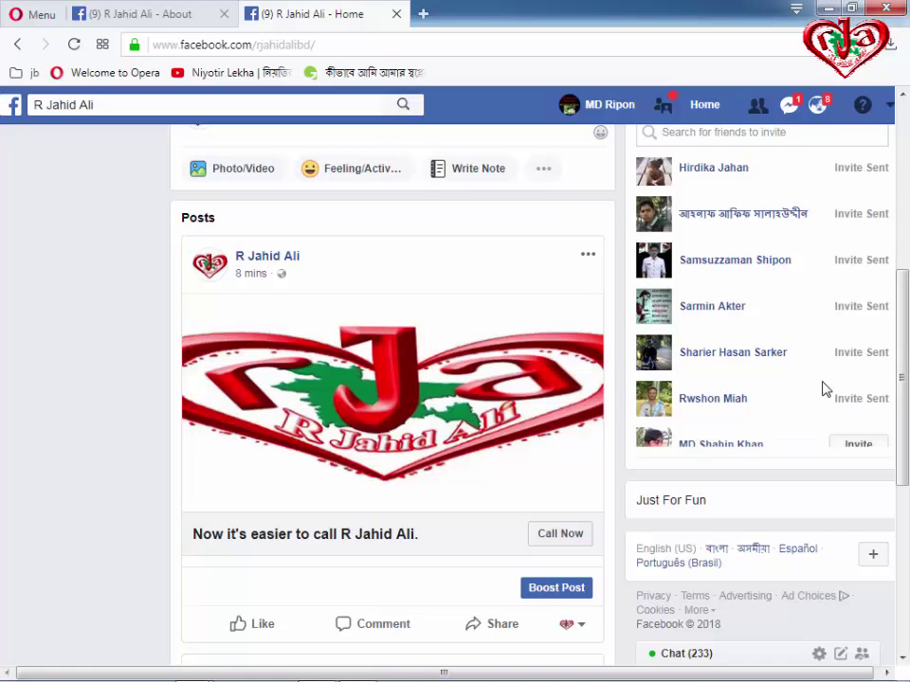
pyautogui.click(857, 373)
pyautogui.click(858, 420)
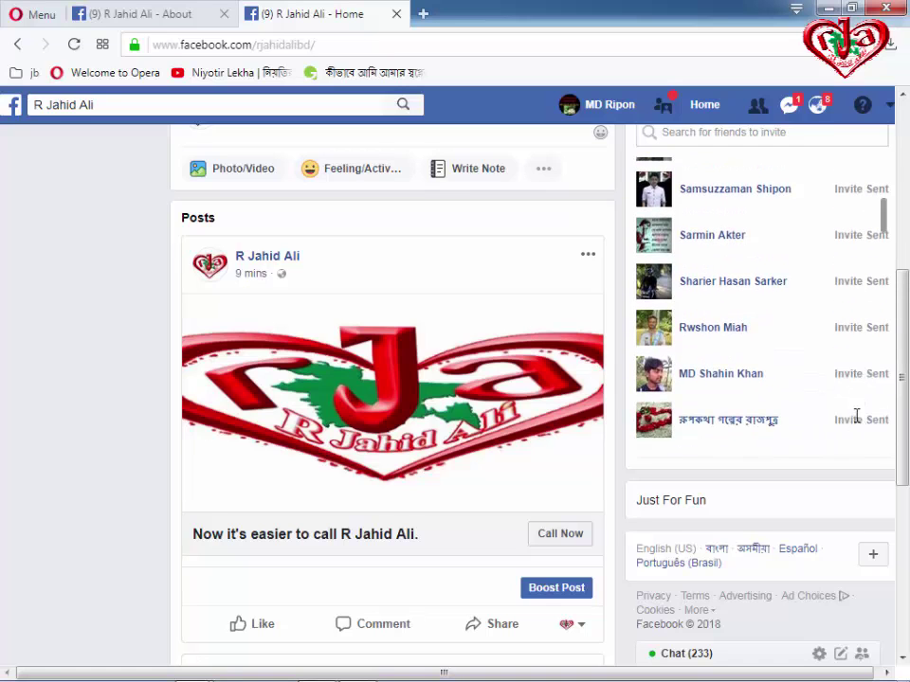
pyautogui.scroll(-4, 854, 388)
pyautogui.click(857, 290)
pyautogui.click(856, 343)
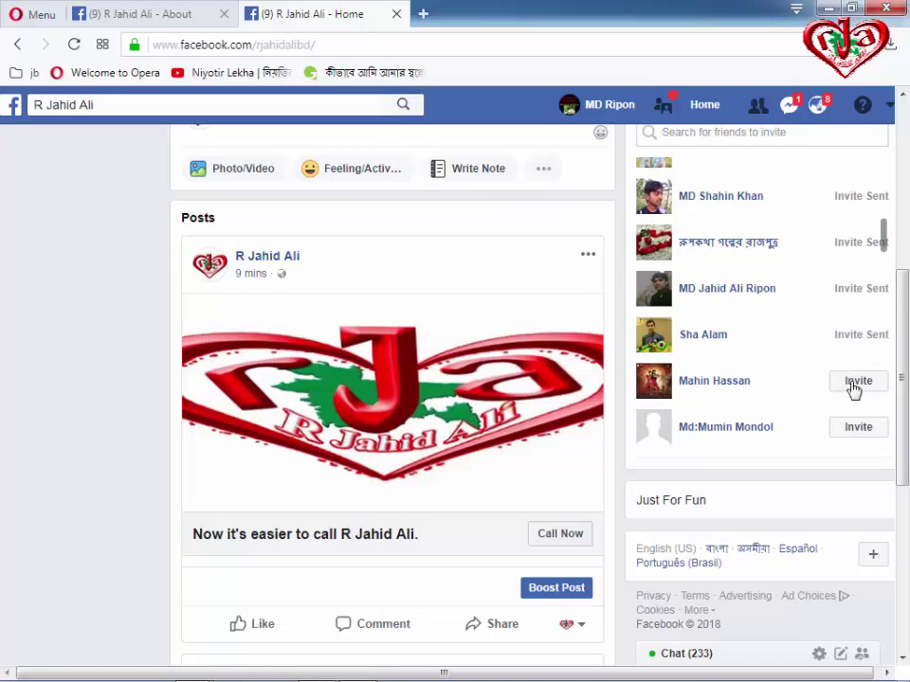
pyautogui.click(853, 384)
pyautogui.click(849, 430)
pyautogui.scroll(-2, 846, 425)
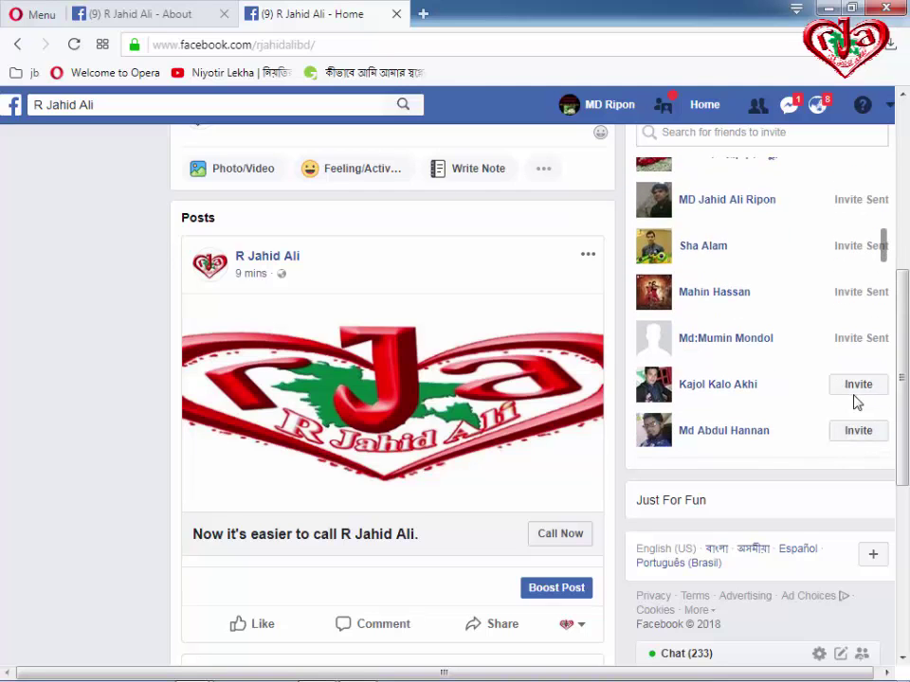
pyautogui.click(855, 388)
pyautogui.click(850, 432)
pyautogui.scroll(-4, 850, 398)
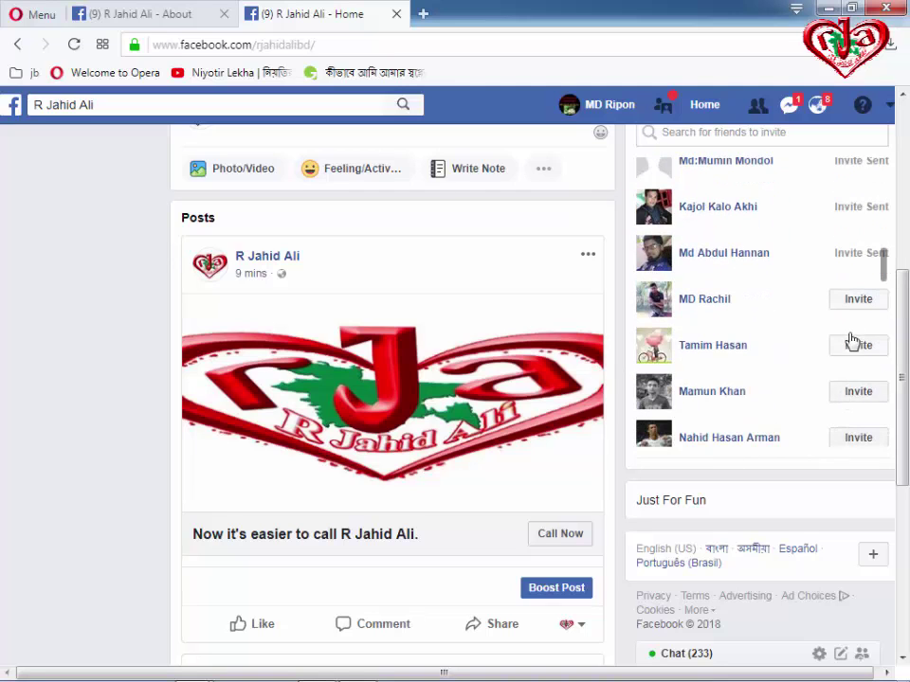
pyautogui.click(855, 301)
pyautogui.click(856, 345)
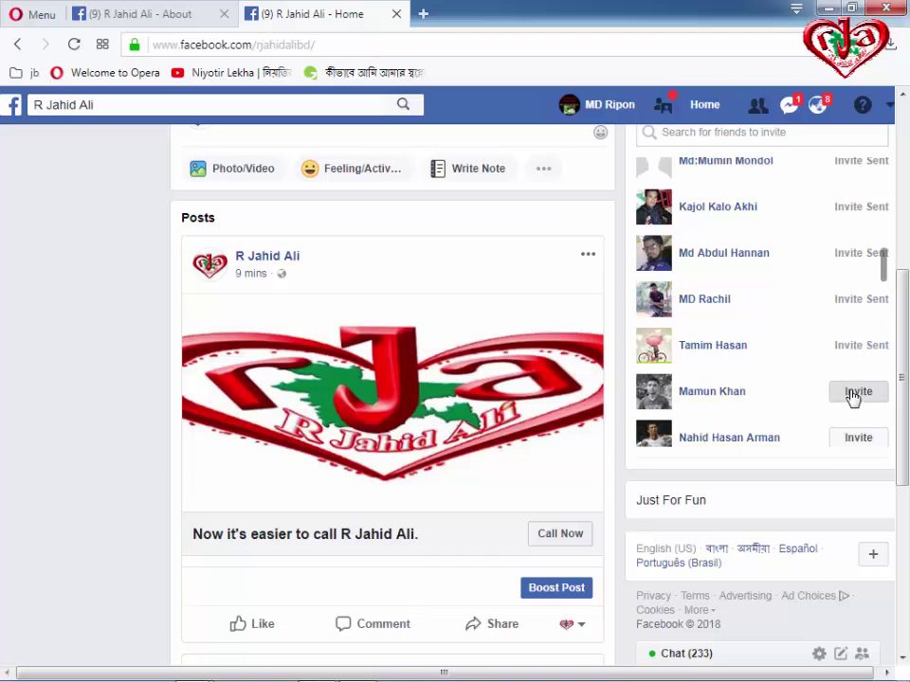
pyautogui.click(855, 403)
pyautogui.click(853, 438)
# Step: Invite twelve more friends at the bottom of the list, then scroll back up
pyautogui.scroll(-2, 849, 421)
pyautogui.scroll(-4, 848, 420)
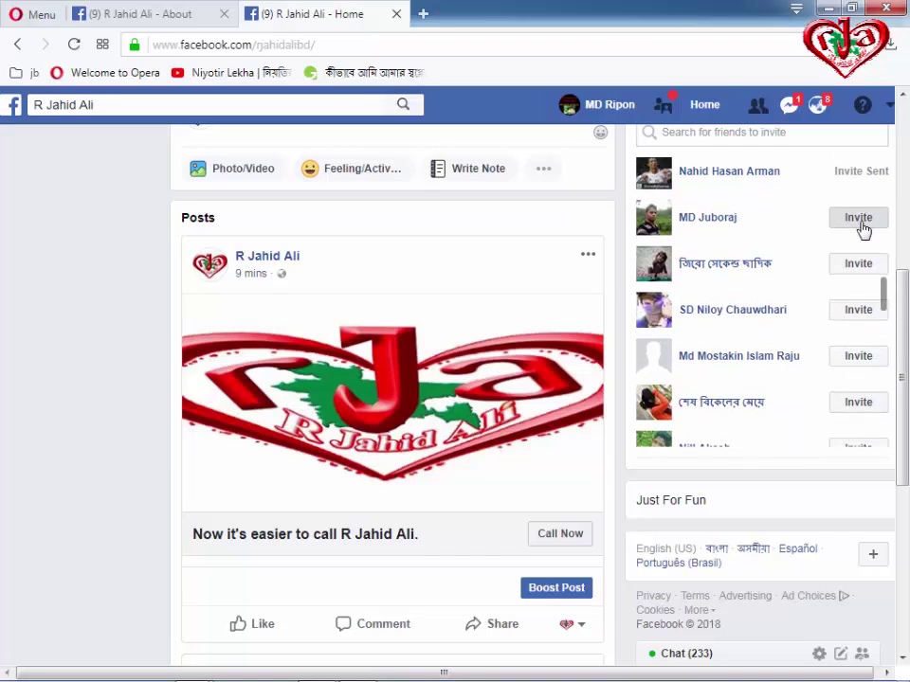
pyautogui.click(859, 219)
pyautogui.click(856, 266)
pyautogui.click(855, 312)
pyautogui.click(850, 358)
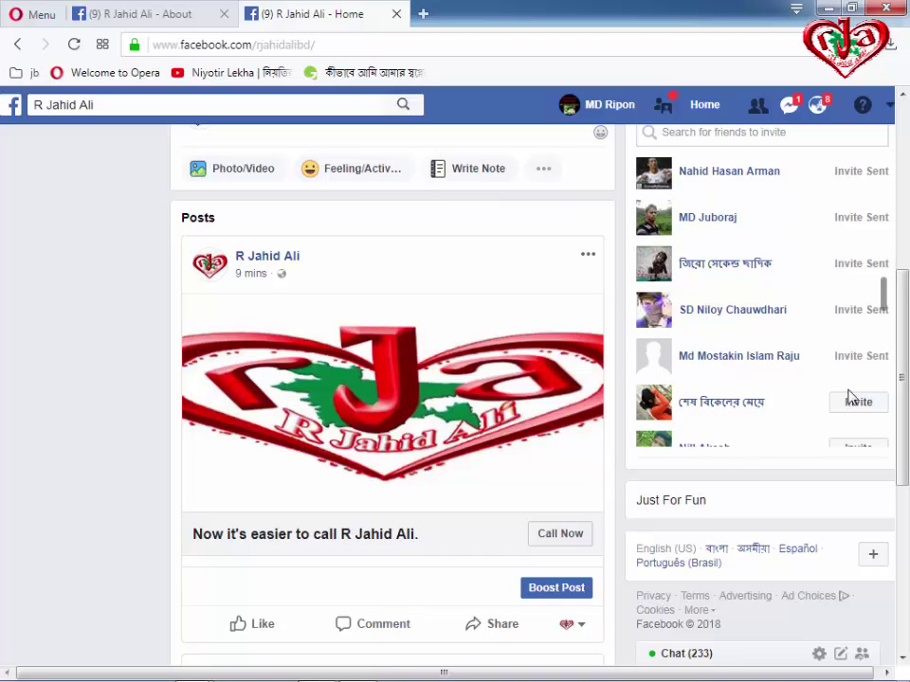
pyautogui.click(852, 402)
pyautogui.scroll(-2, 851, 407)
pyautogui.click(858, 368)
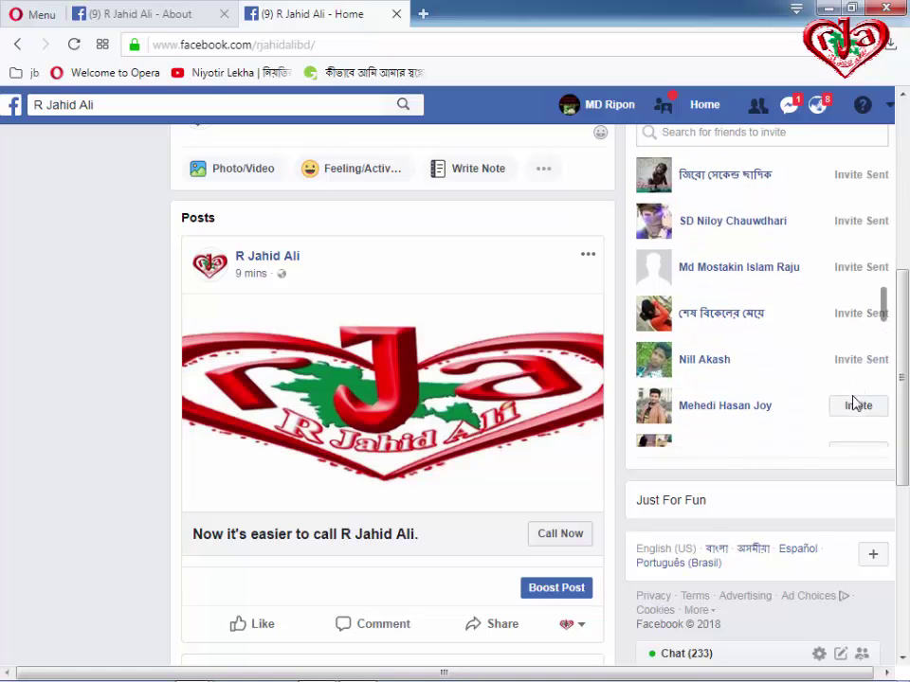
pyautogui.click(854, 406)
pyautogui.scroll(-3, 853, 407)
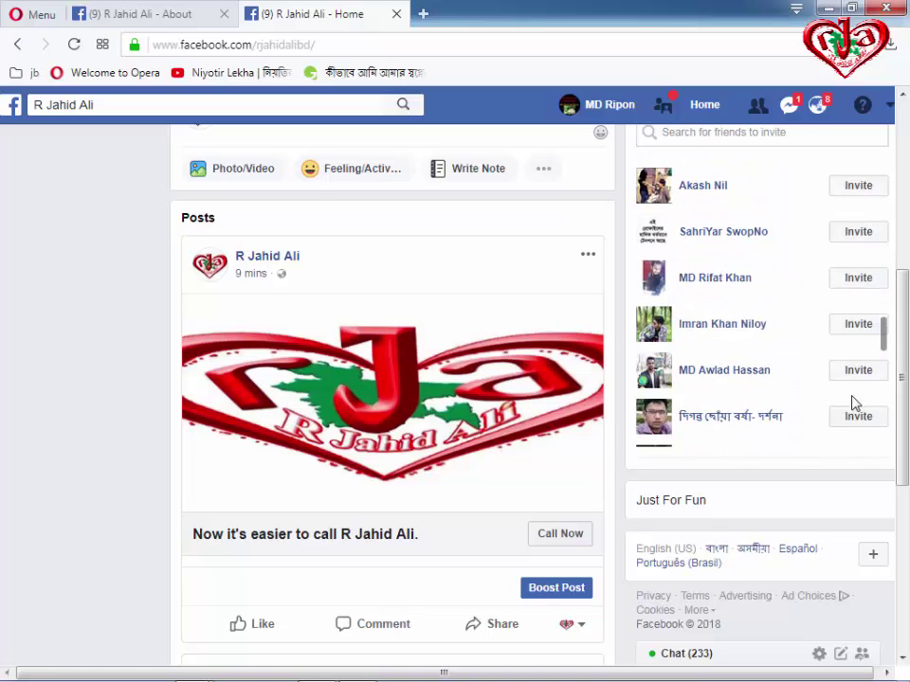
pyautogui.click(857, 188)
pyautogui.click(856, 237)
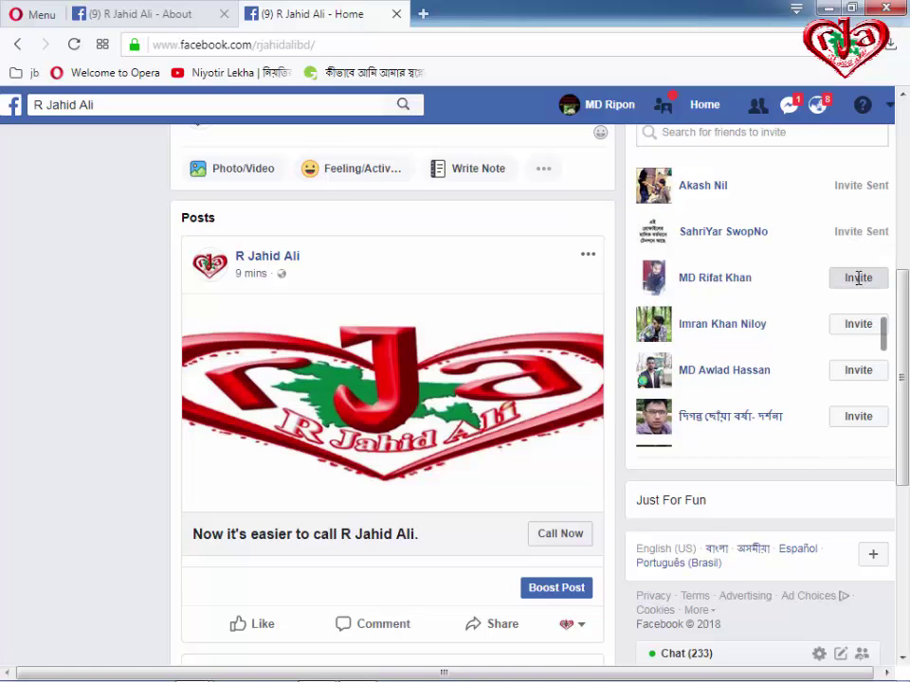
pyautogui.click(856, 278)
pyautogui.click(856, 323)
pyautogui.click(855, 371)
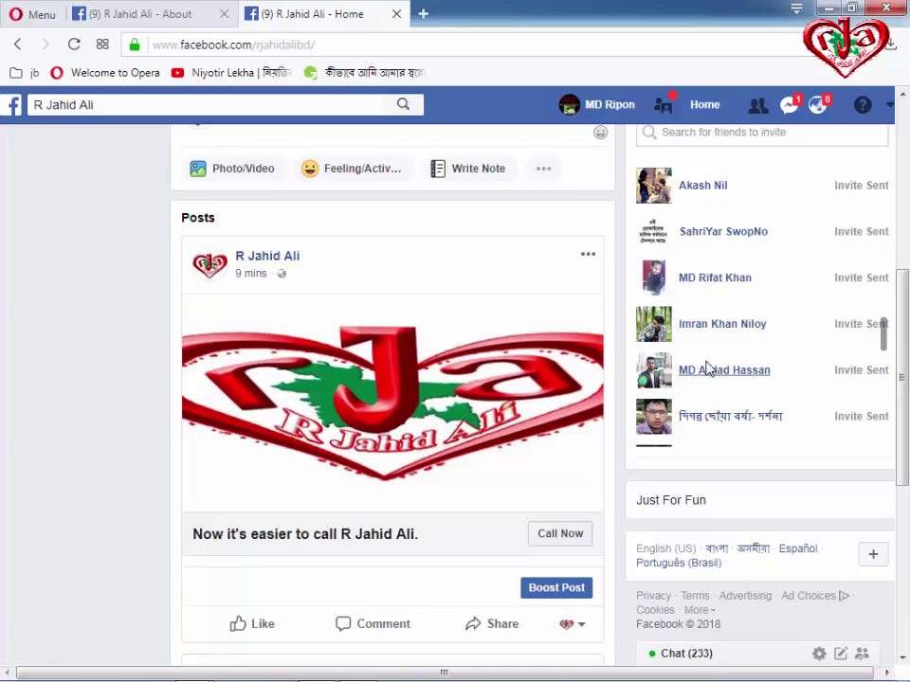
pyautogui.scroll(4, 512, 309)
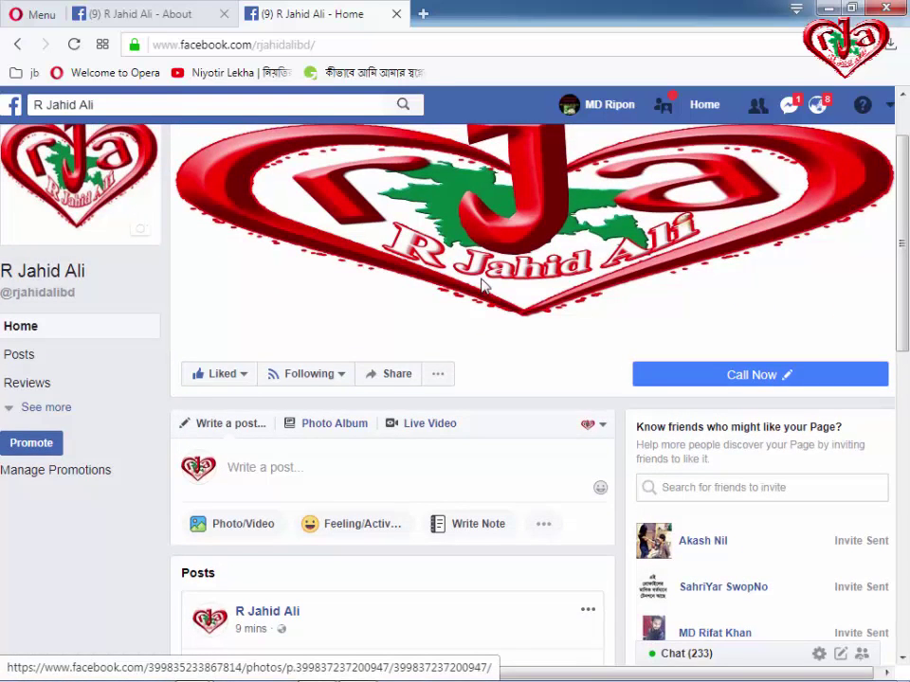
# Step: Open the Posts section, expand See more, and open the '...' menu beside Share
pyautogui.scroll(1, 483, 284)
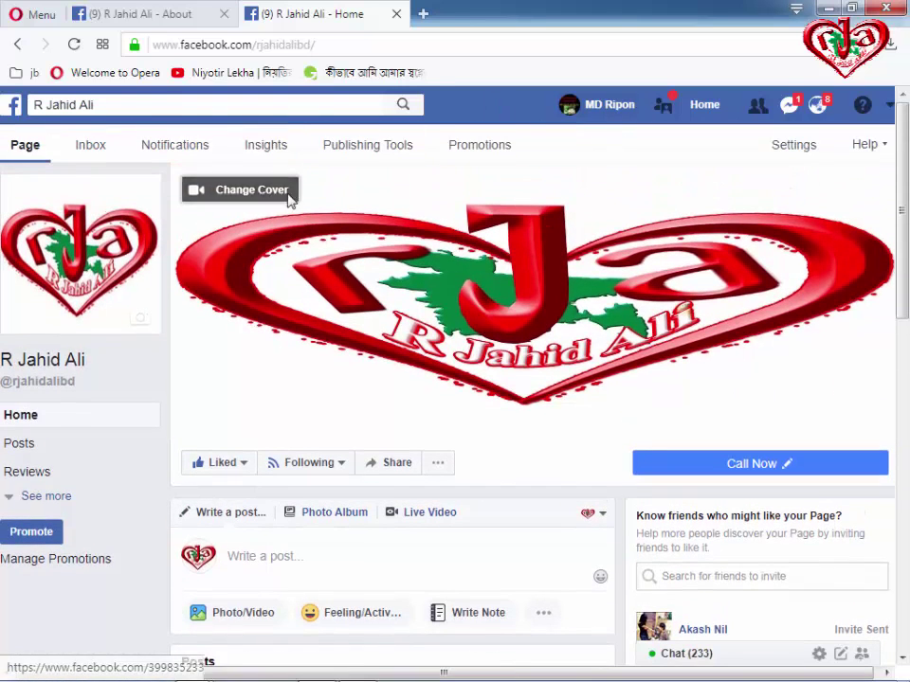
pyautogui.click(16, 446)
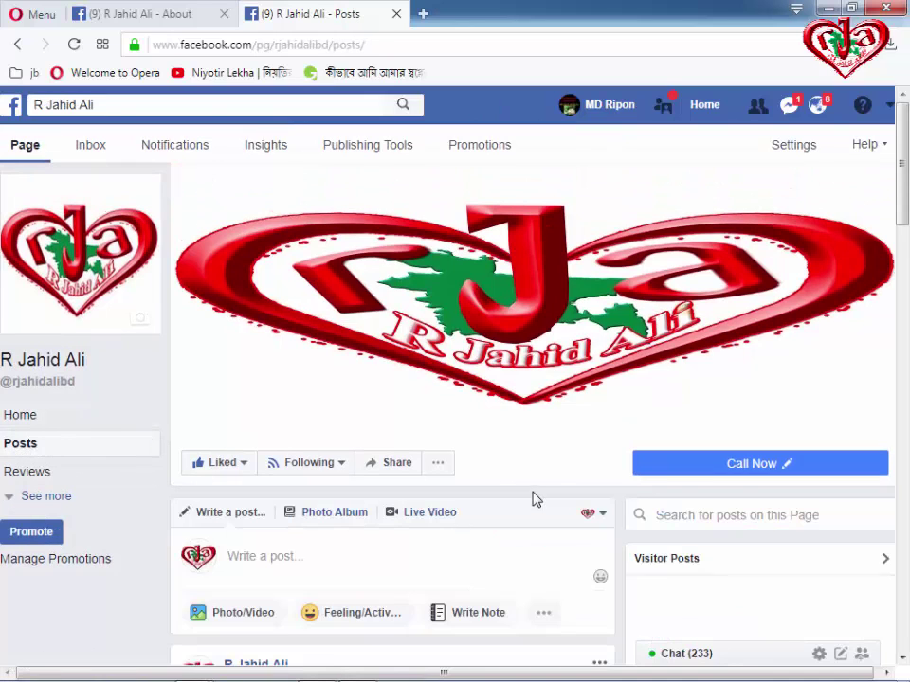
pyautogui.scroll(-2, 535, 488)
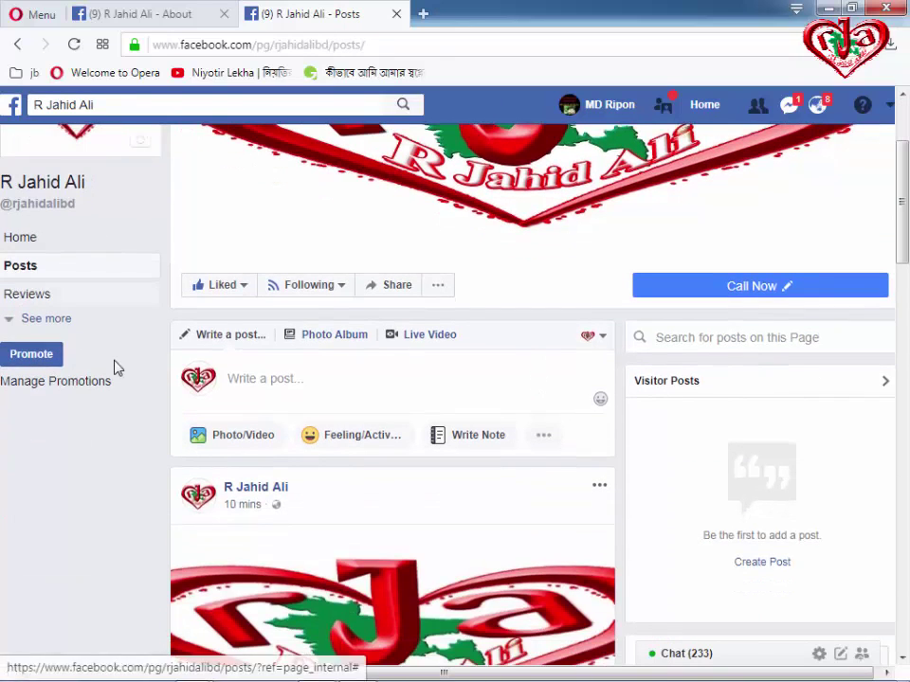
pyautogui.click(44, 320)
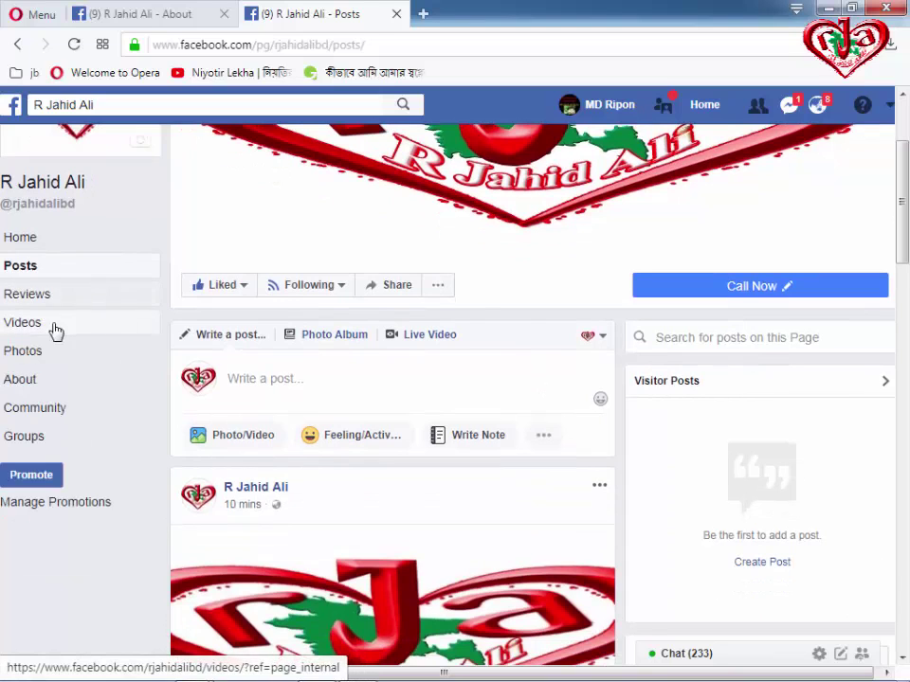
pyautogui.click(438, 285)
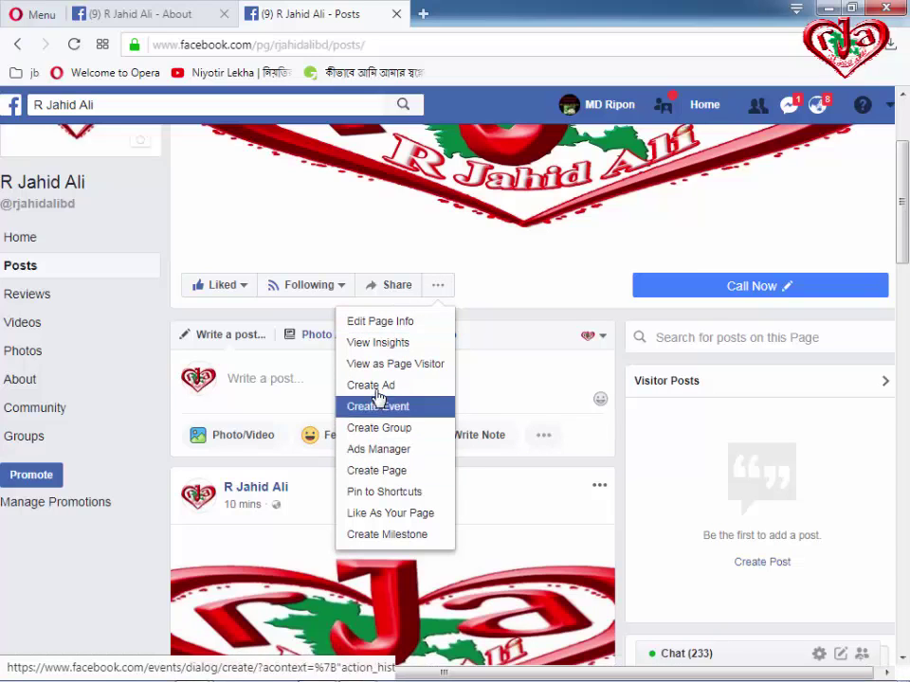
# Step: In Edit Page Info, enter Dhaka as the page's street address
pyautogui.click(376, 324)
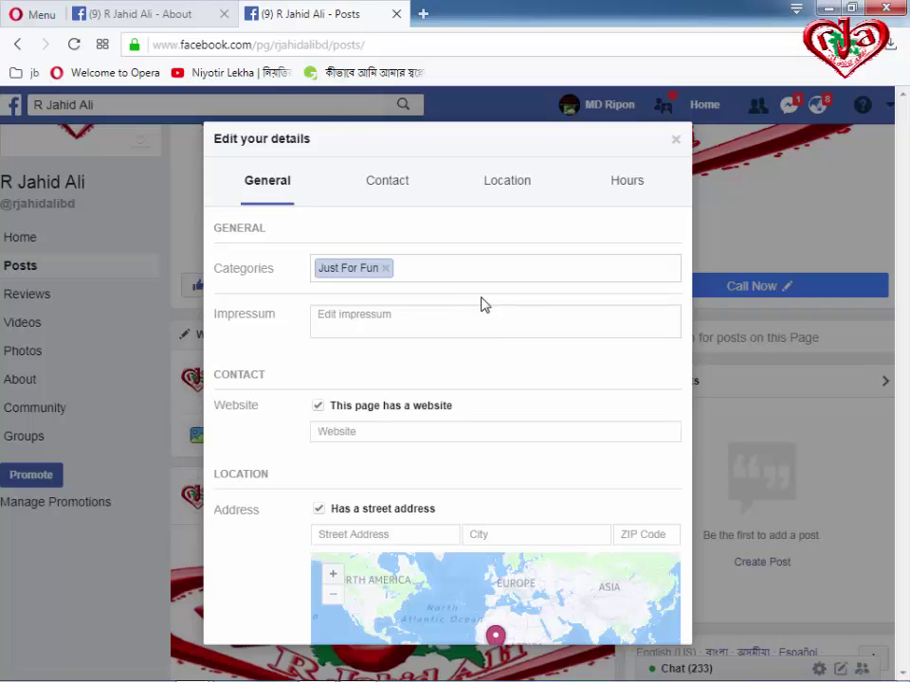
pyautogui.scroll(-3, 554, 471)
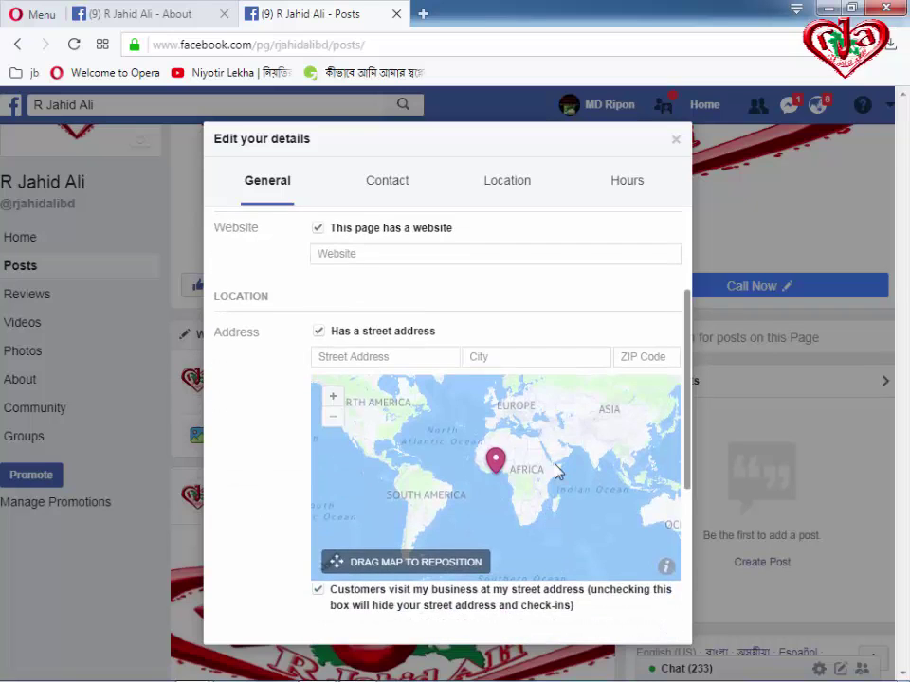
pyautogui.scroll(-3, 552, 463)
pyautogui.scroll(3, 555, 467)
pyautogui.click(376, 356)
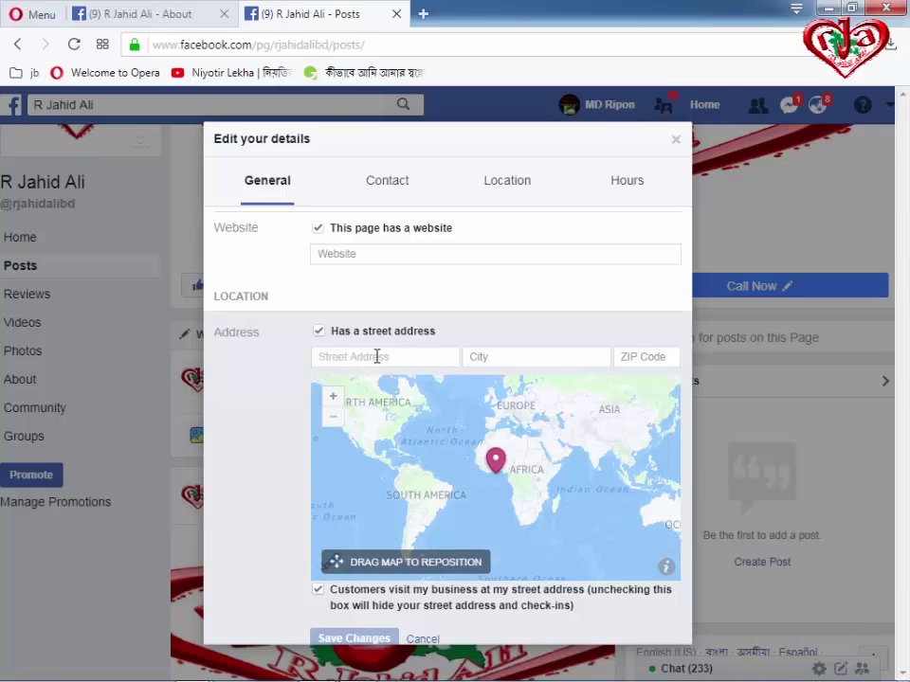
pyautogui.write('Dh')
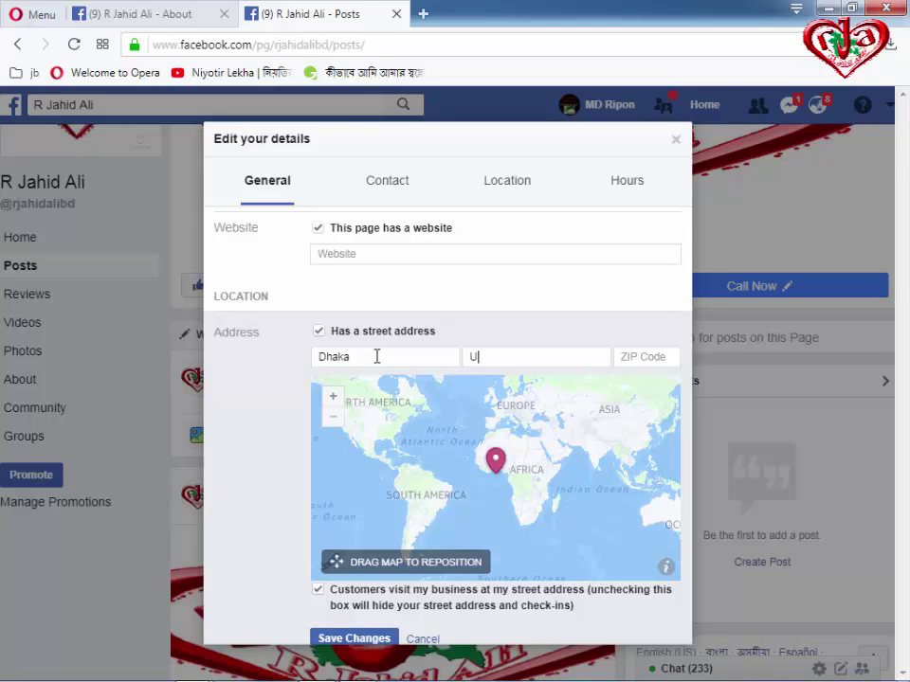
pyautogui.write('ak')
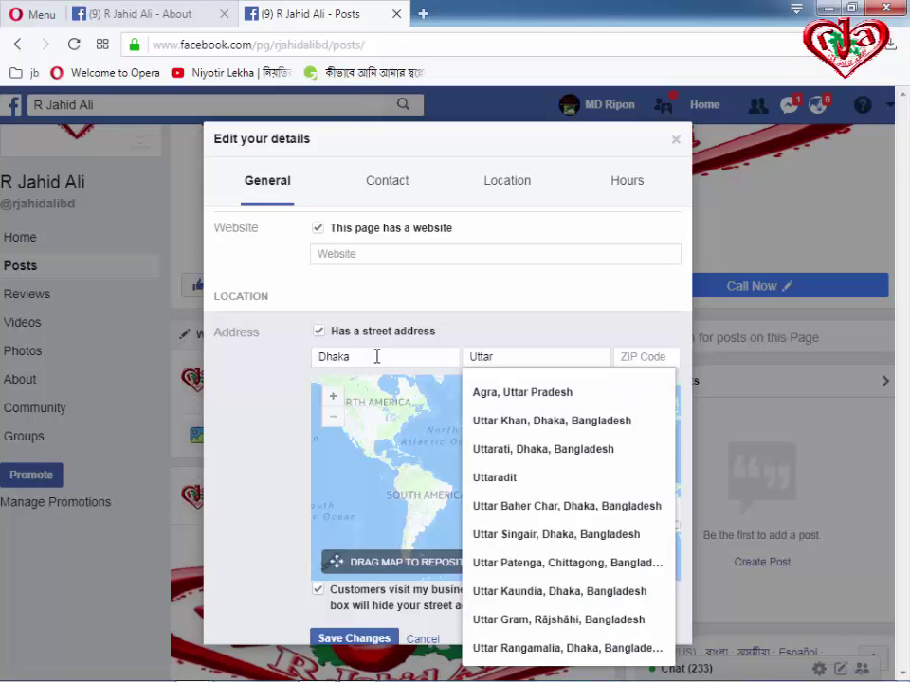
pyautogui.write('a')
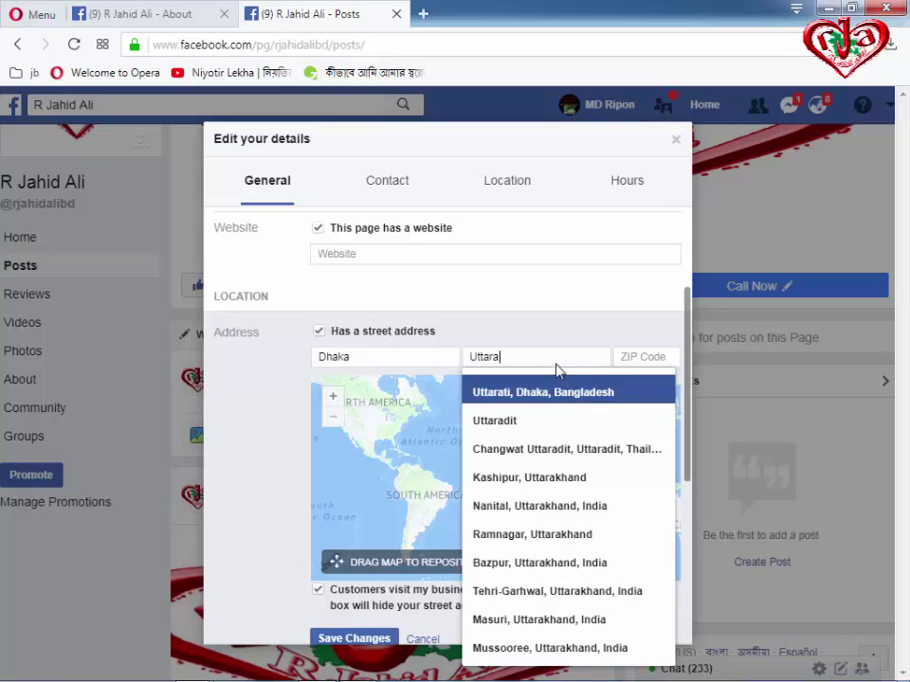
# Step: Replace the suggested city with Uttara and enter ZIP code 1230
pyautogui.press('Return')
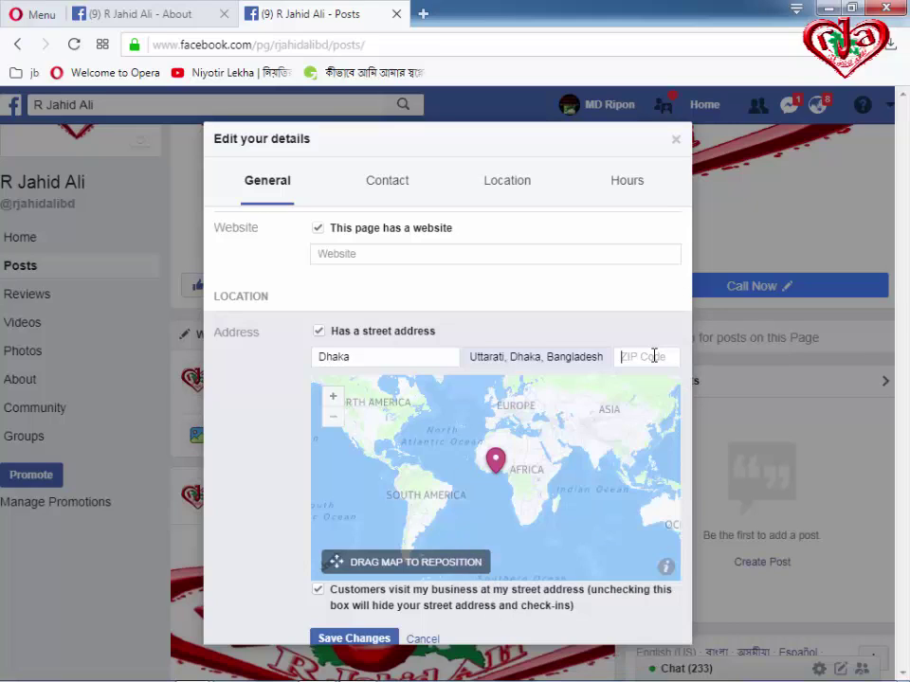
pyautogui.tripleClick(524, 352)
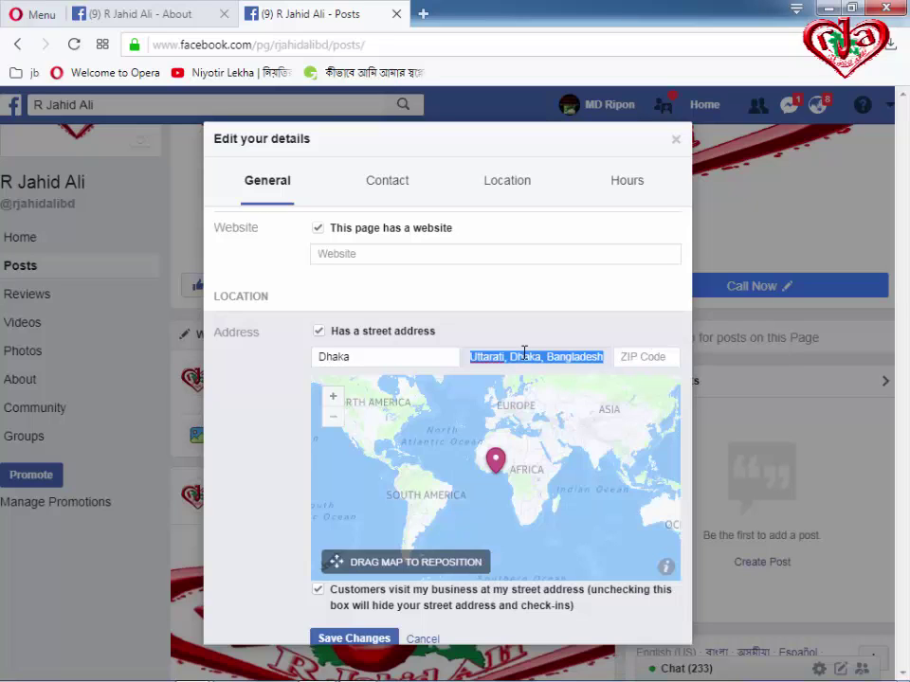
pyautogui.write('A')
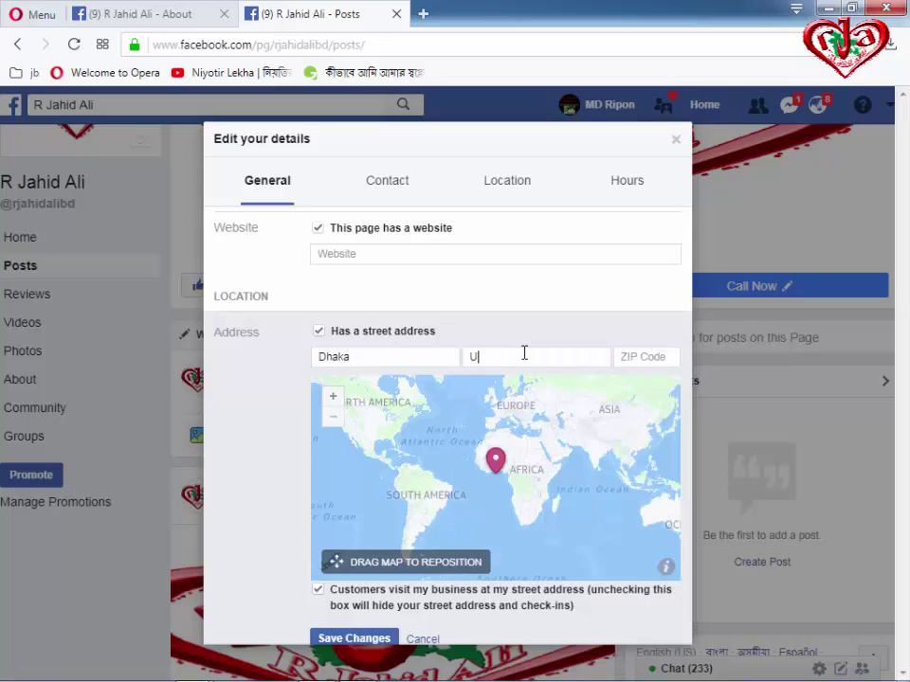
pyautogui.write('ttara')
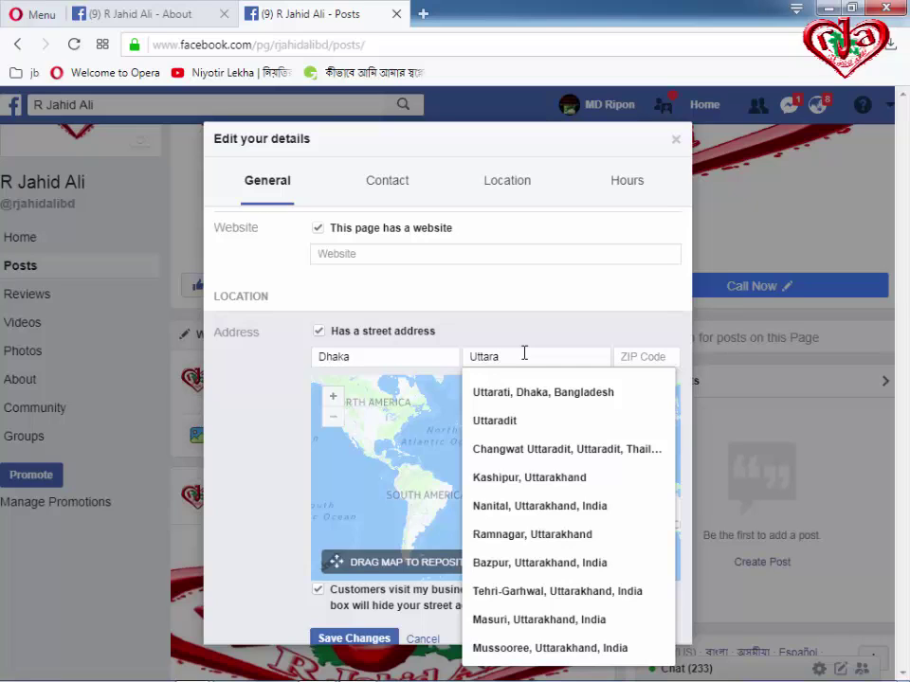
pyautogui.click(633, 358)
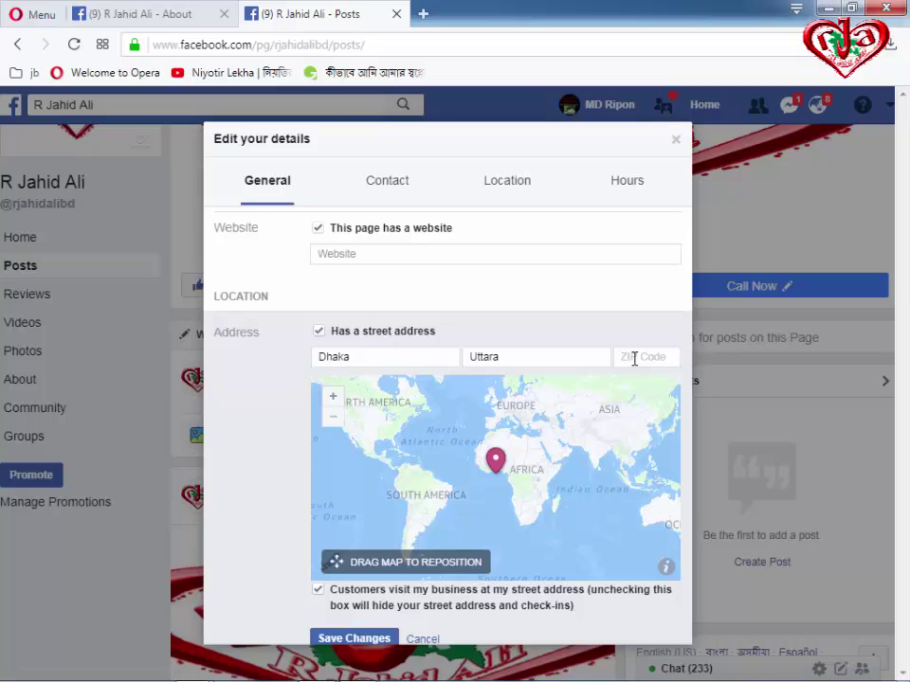
pyautogui.write('1230')
# Step: Turn the page's 'Has a street address' option off and then back on
pyautogui.scroll(-1, 625, 442)
pyautogui.scroll(-2, 626, 443)
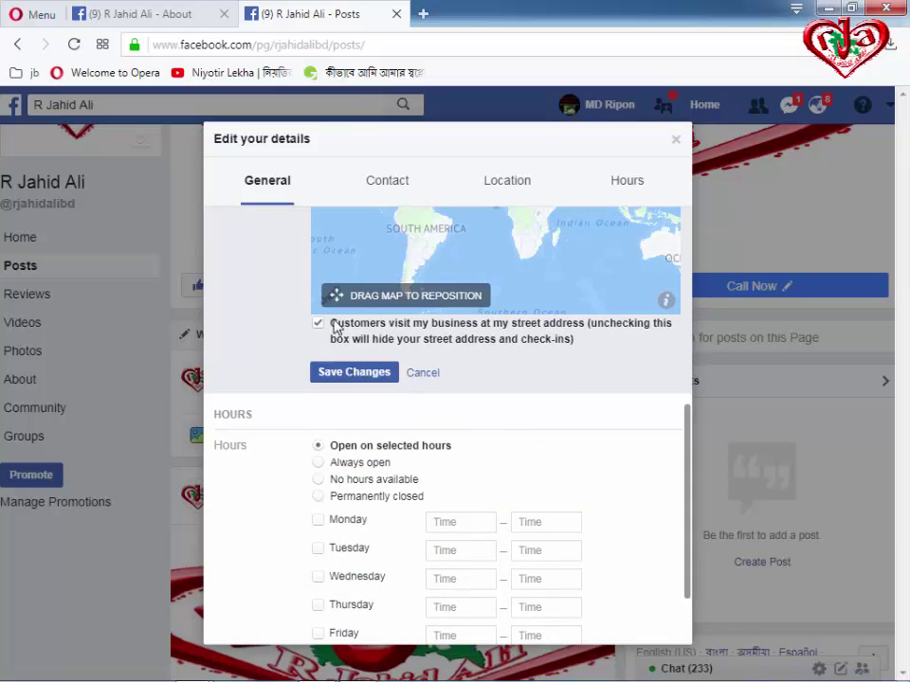
pyautogui.scroll(3, 466, 289)
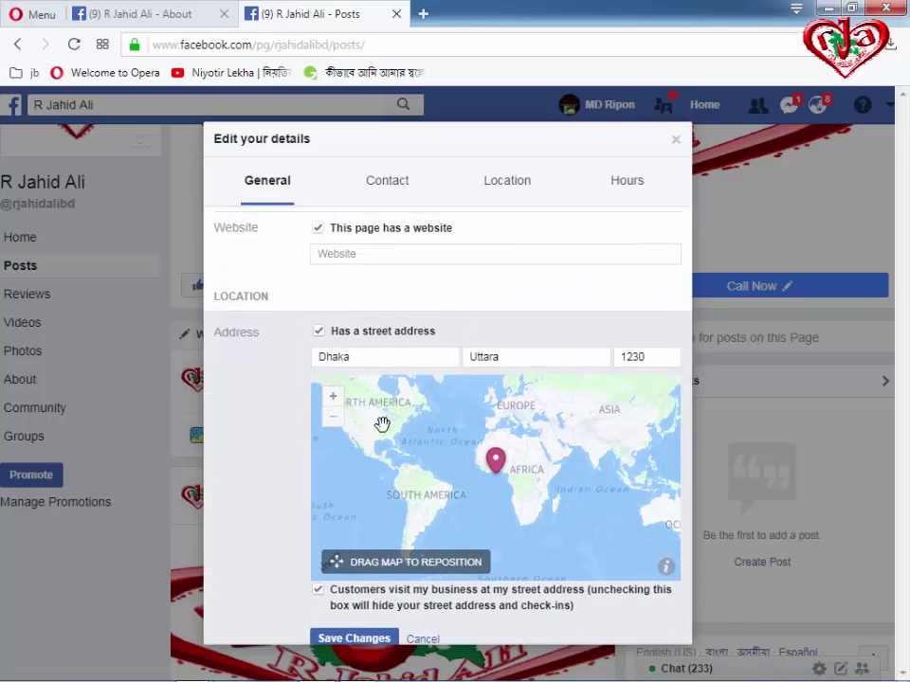
pyautogui.click(318, 336)
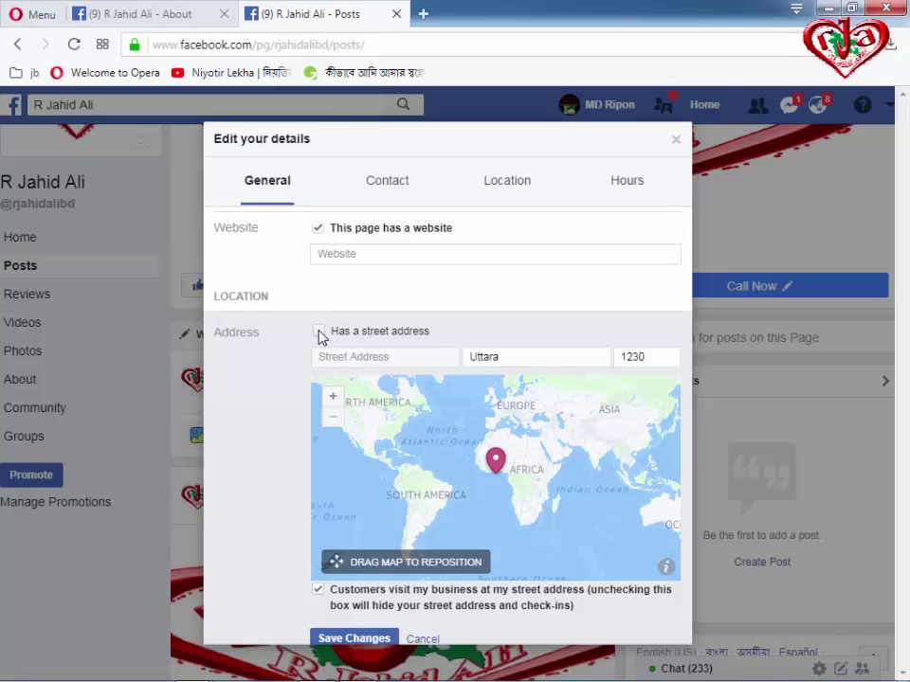
pyautogui.click(318, 334)
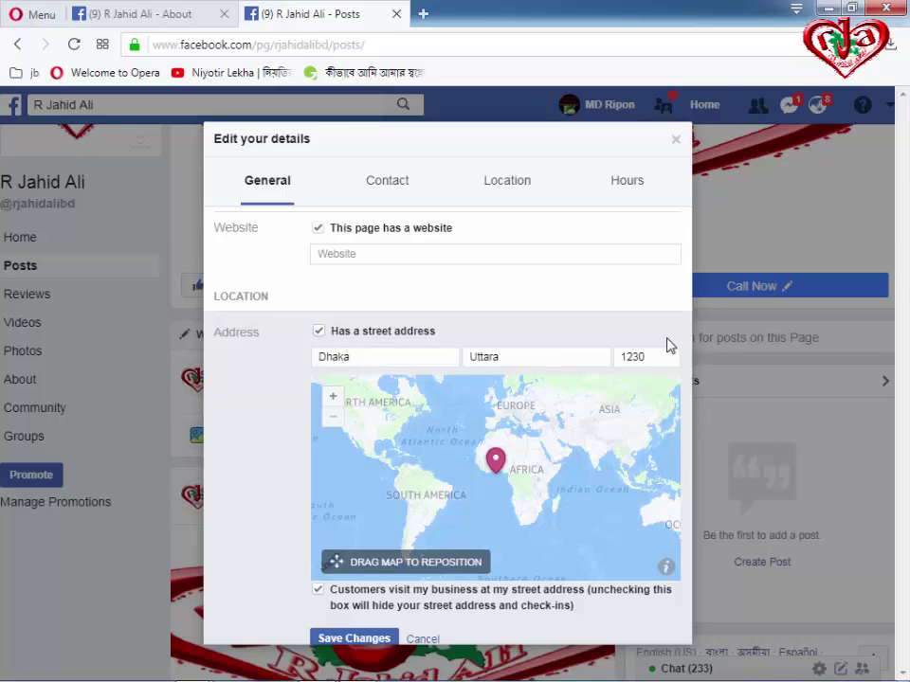
# Step: Extend the street address after Dhaka toward Bangladesh, so it reads 'Dhaka, Bangladesh'
pyautogui.scroll(-2, 552, 430)
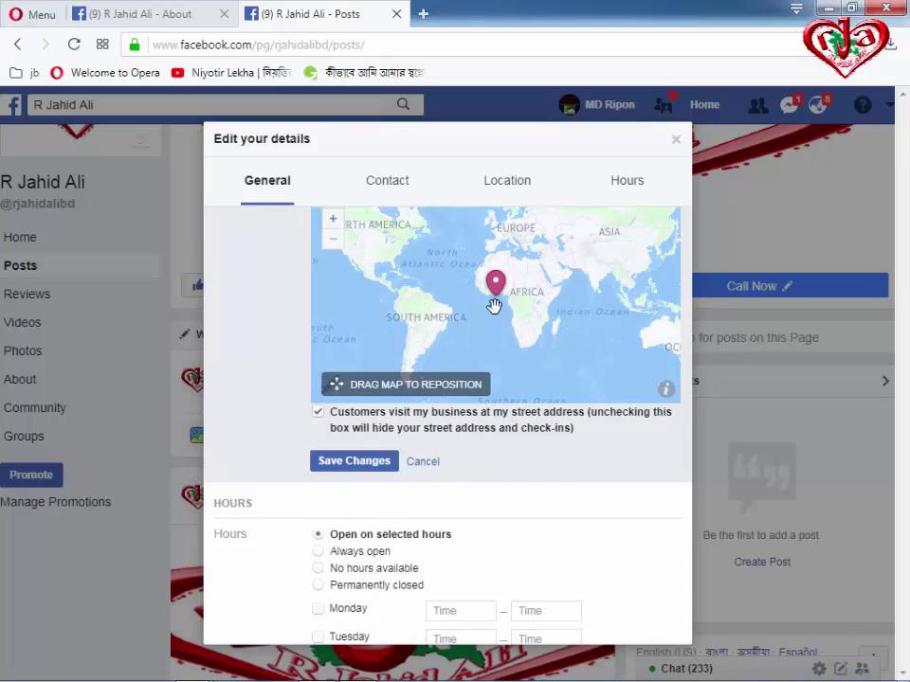
pyautogui.scroll(2, 516, 298)
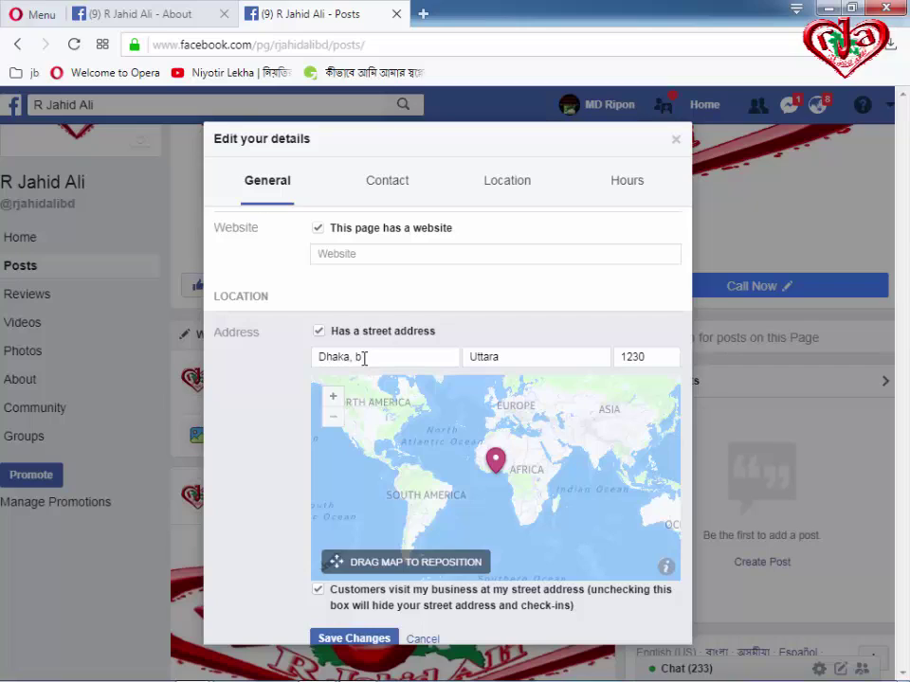
pyautogui.write('Bangladesh')
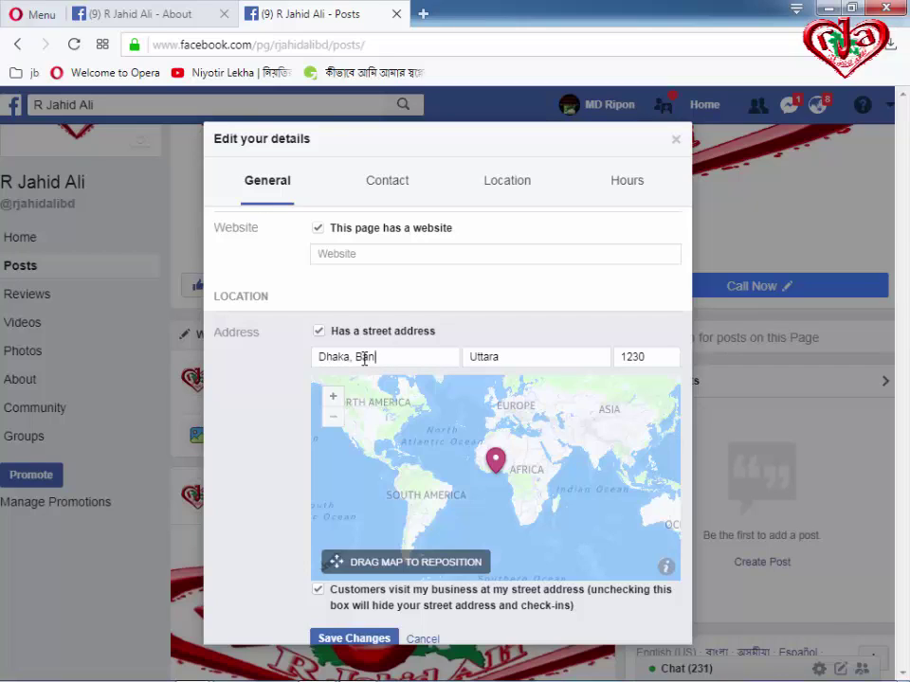
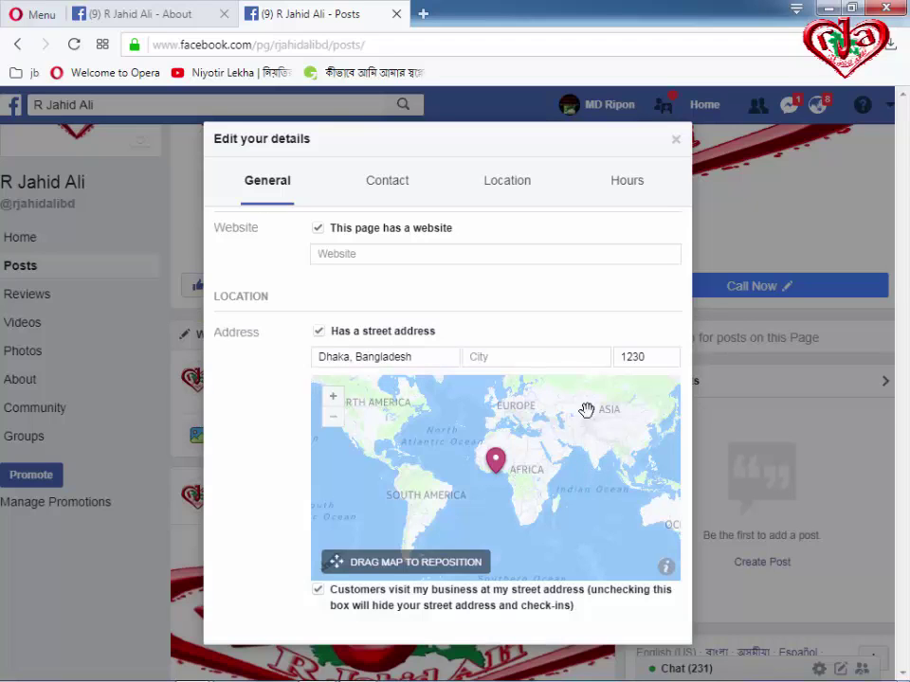
# Step: Enter Uttara as the street address city and dismiss the suggestion list to keep it
pyautogui.click(489, 357)
pyautogui.write('U')
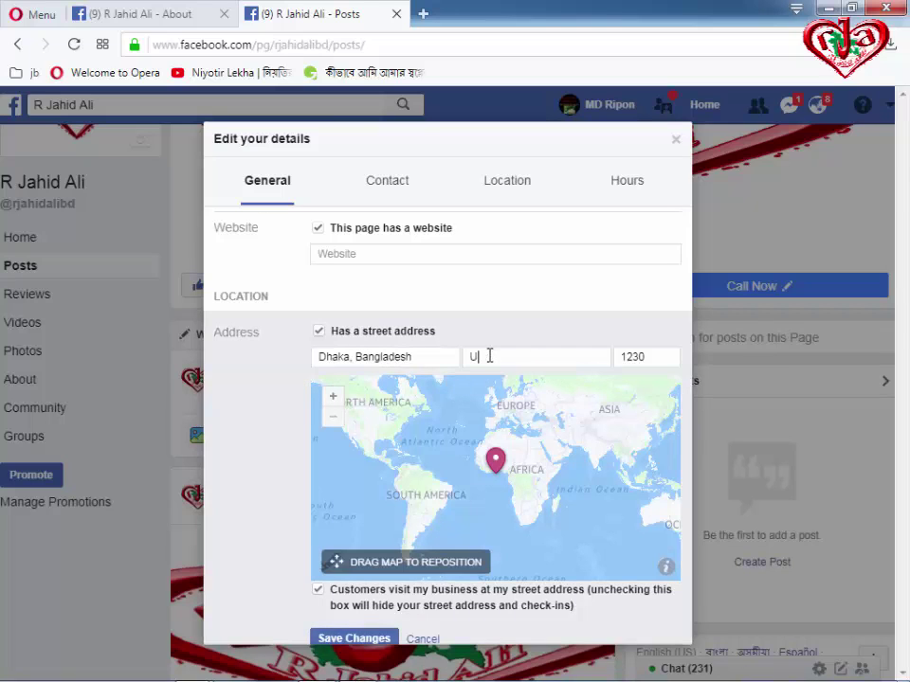
pyautogui.write('ttara')
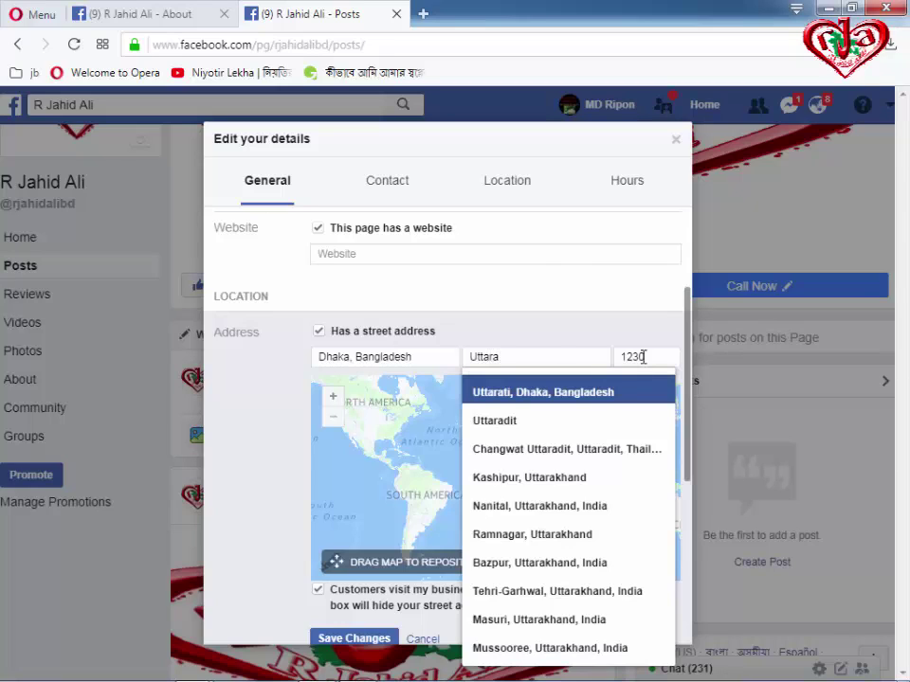
pyautogui.doubleClick(502, 356)
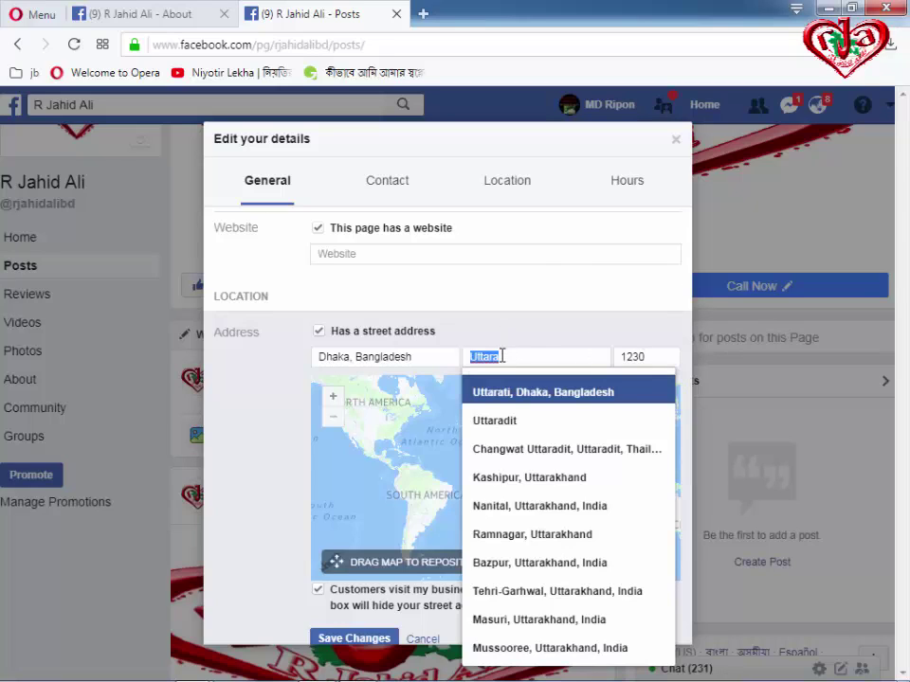
pyautogui.click(398, 357)
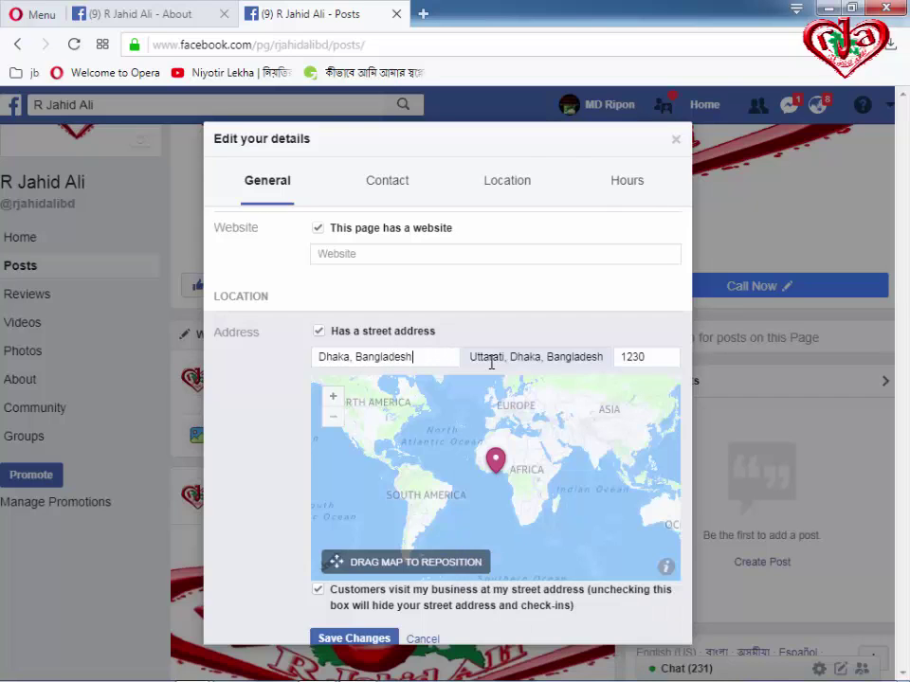
pyautogui.tripleClick(530, 360)
pyautogui.write('J')
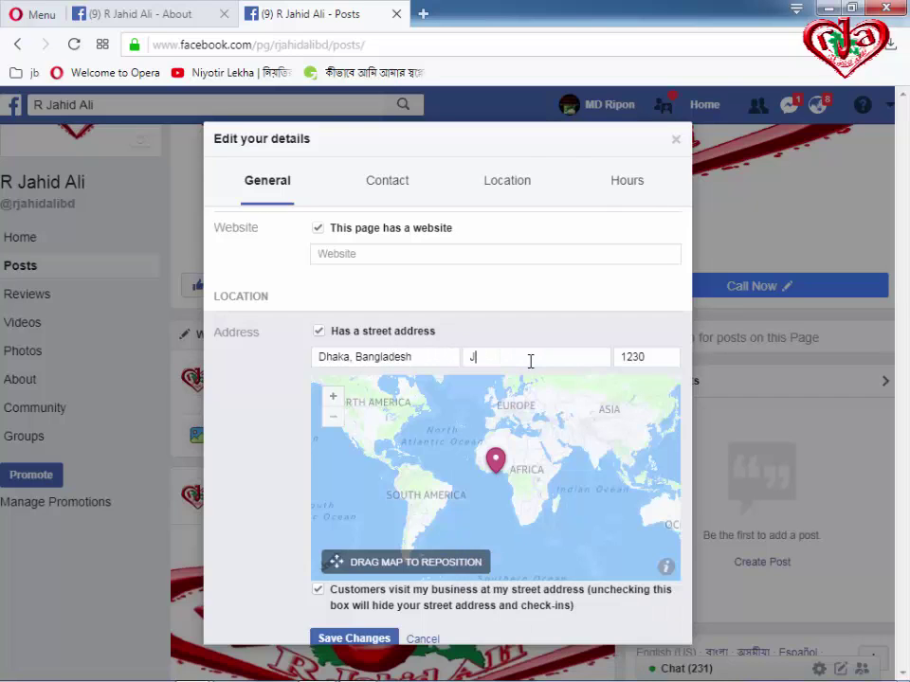
pyautogui.write('a')
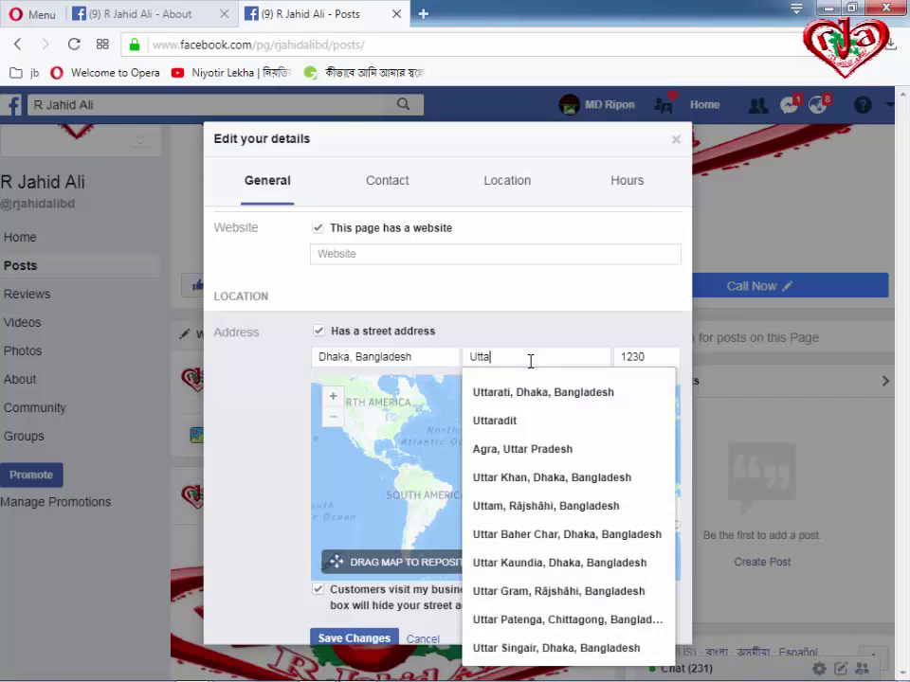
pyautogui.write('ra')
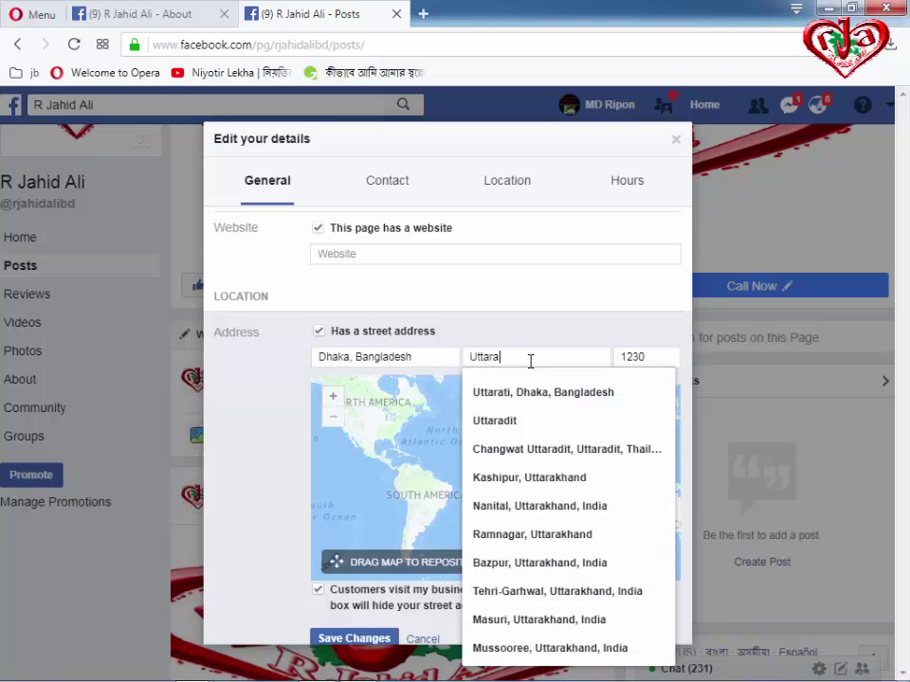
pyautogui.click(658, 356)
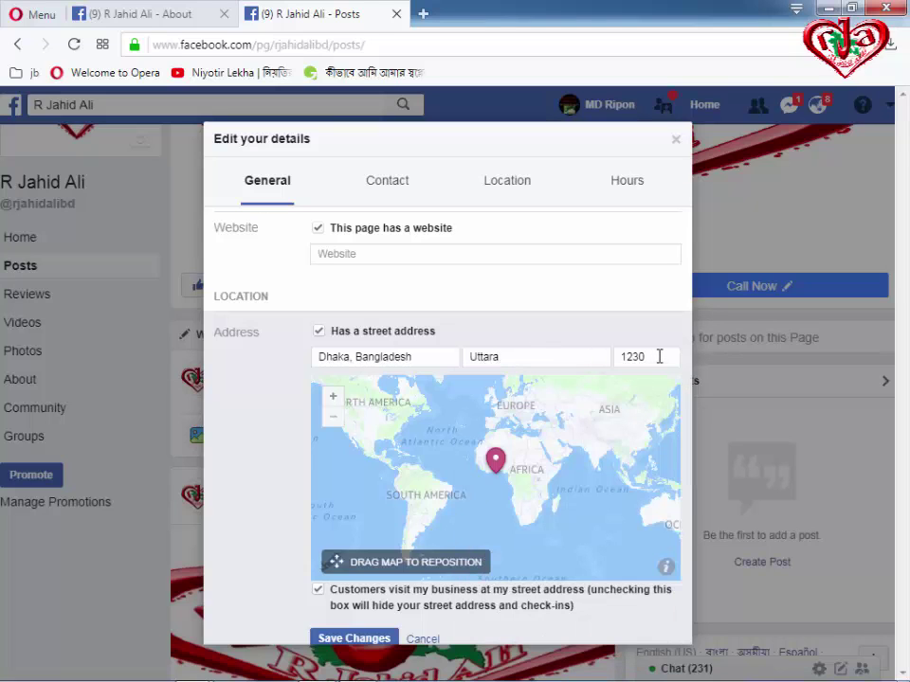
pyautogui.scroll(-2, 542, 502)
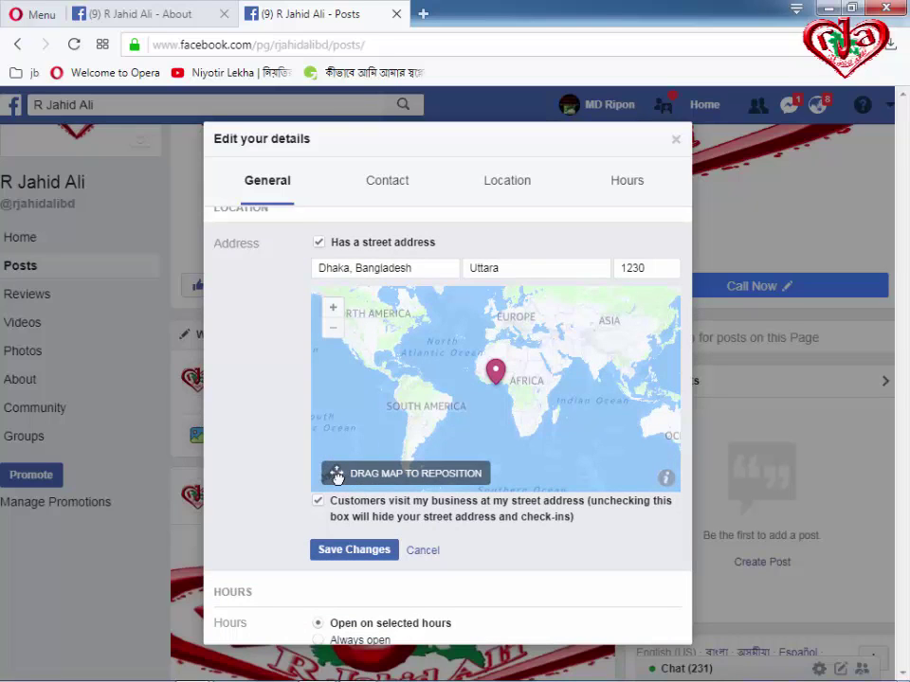
# Step: Pan the address map and toggle 'Customers visit my business' off and back on
pyautogui.moveTo(337, 477); pyautogui.dragTo(440, 451)
pyautogui.moveTo(520, 451)
pyautogui.mouseDown()
pyautogui.moveTo(586, 436)
pyautogui.moveTo(335, 443)
pyautogui.mouseUp()
pyautogui.moveTo(599, 439); pyautogui.dragTo(493, 422)
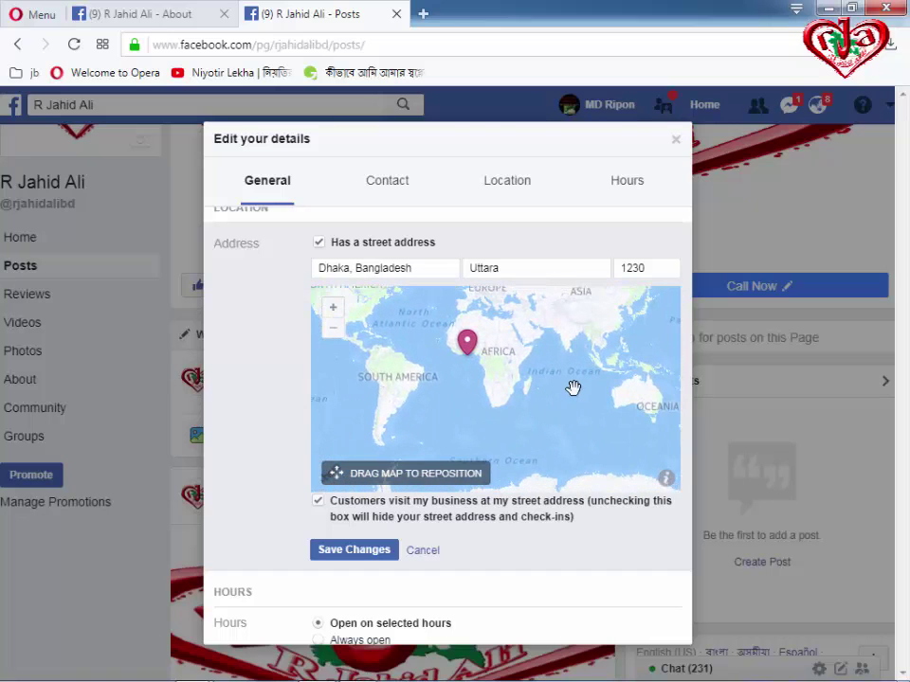
pyautogui.moveTo(545, 398); pyautogui.dragTo(463, 445)
pyautogui.moveTo(524, 371); pyautogui.dragTo(426, 492)
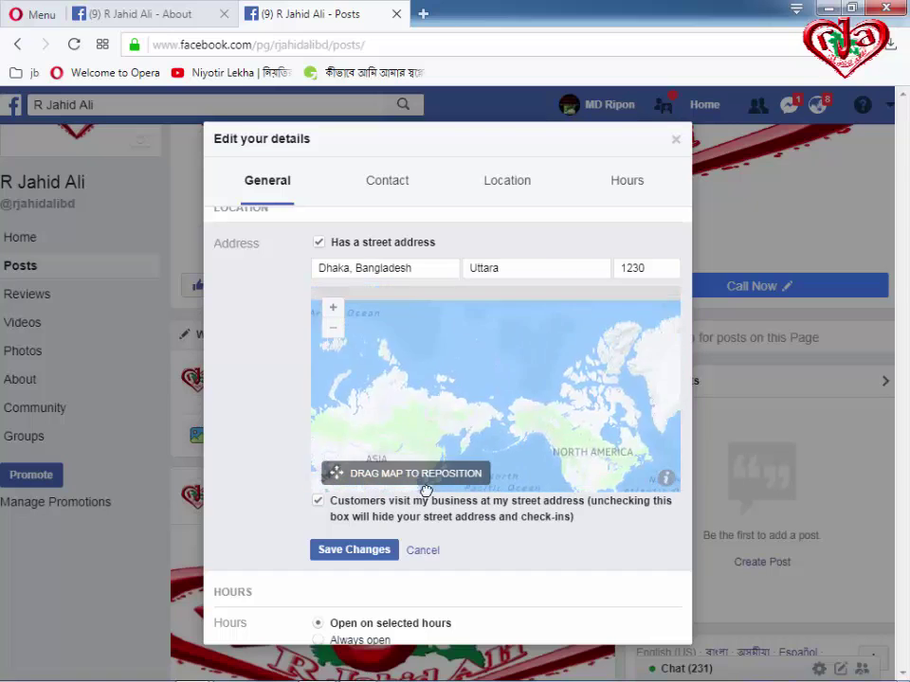
pyautogui.moveTo(663, 388)
pyautogui.mouseDown()
pyautogui.moveTo(540, 384)
pyautogui.moveTo(492, 359)
pyautogui.moveTo(400, 347)
pyautogui.moveTo(560, 375)
pyautogui.mouseUp()
pyautogui.moveTo(486, 380)
pyautogui.mouseDown()
pyautogui.moveTo(535, 370)
pyautogui.moveTo(557, 314)
pyautogui.mouseUp()
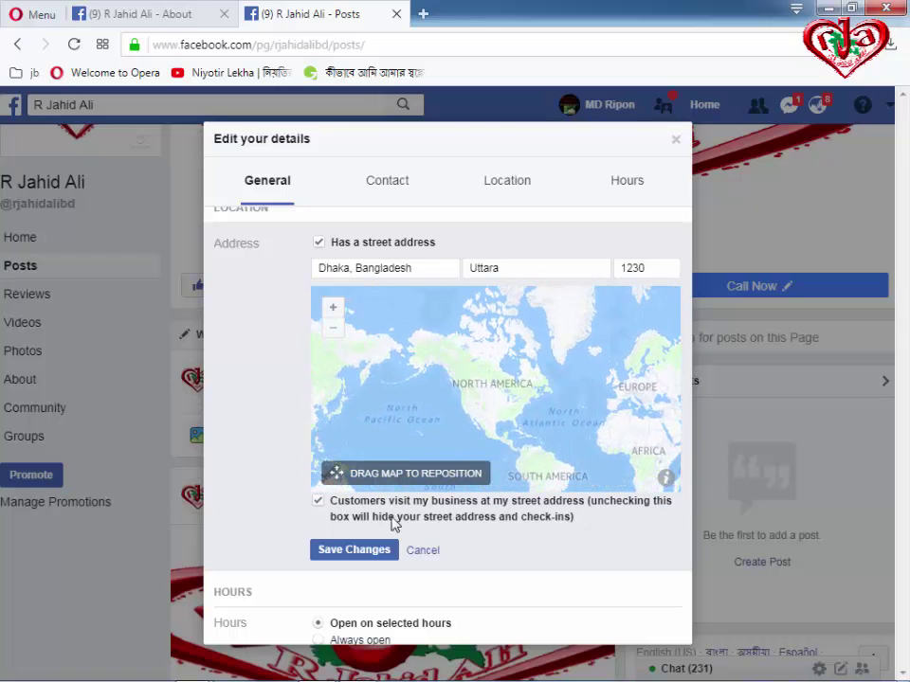
pyautogui.click(317, 502)
pyautogui.click(317, 502)
# Step: Pan the map further, then save the street address changes
pyautogui.moveTo(397, 419)
pyautogui.mouseDown()
pyautogui.moveTo(574, 339)
pyautogui.moveTo(583, 325)
pyautogui.mouseUp()
pyautogui.moveTo(569, 398)
pyautogui.mouseDown()
pyautogui.moveTo(520, 339)
pyautogui.moveTo(507, 383)
pyautogui.moveTo(560, 459)
pyautogui.mouseUp()
pyautogui.moveTo(409, 294)
pyautogui.mouseDown()
pyautogui.moveTo(408, 361)
pyautogui.moveTo(549, 448)
pyautogui.moveTo(622, 465)
pyautogui.mouseUp()
pyautogui.moveTo(407, 446); pyautogui.dragTo(569, 442)
pyautogui.moveTo(465, 356); pyautogui.dragTo(518, 412)
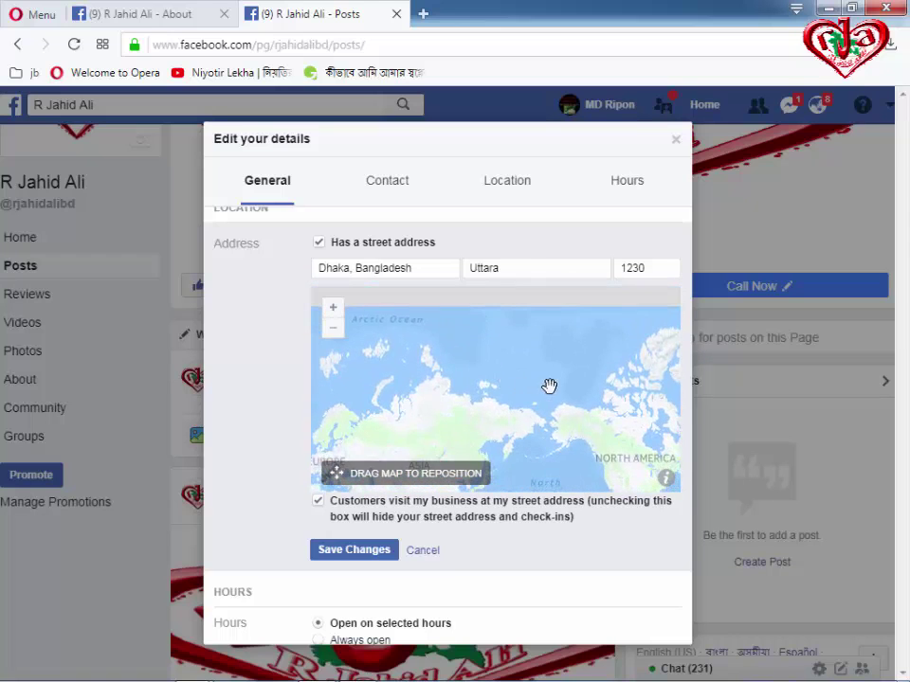
pyautogui.moveTo(570, 394)
pyautogui.mouseDown()
pyautogui.moveTo(323, 348)
pyautogui.moveTo(563, 378)
pyautogui.moveTo(507, 386)
pyautogui.moveTo(564, 369)
pyautogui.moveTo(321, 342)
pyautogui.moveTo(569, 378)
pyautogui.moveTo(415, 340)
pyautogui.moveTo(582, 400)
pyautogui.moveTo(256, 313)
pyautogui.moveTo(480, 381)
pyautogui.mouseUp()
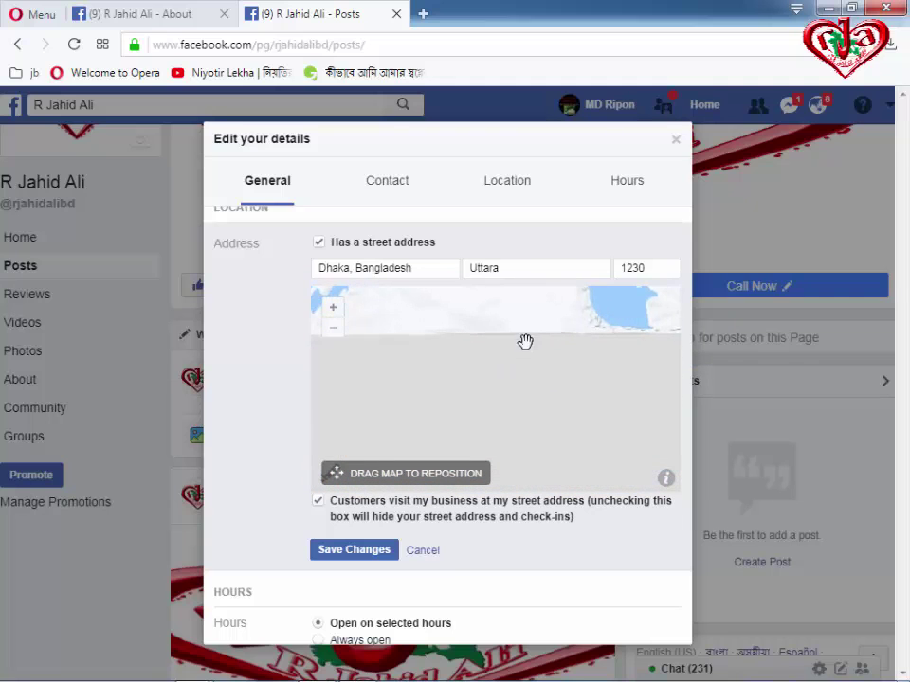
pyautogui.moveTo(523, 341); pyautogui.dragTo(467, 451)
pyautogui.moveTo(522, 373); pyautogui.dragTo(522, 431)
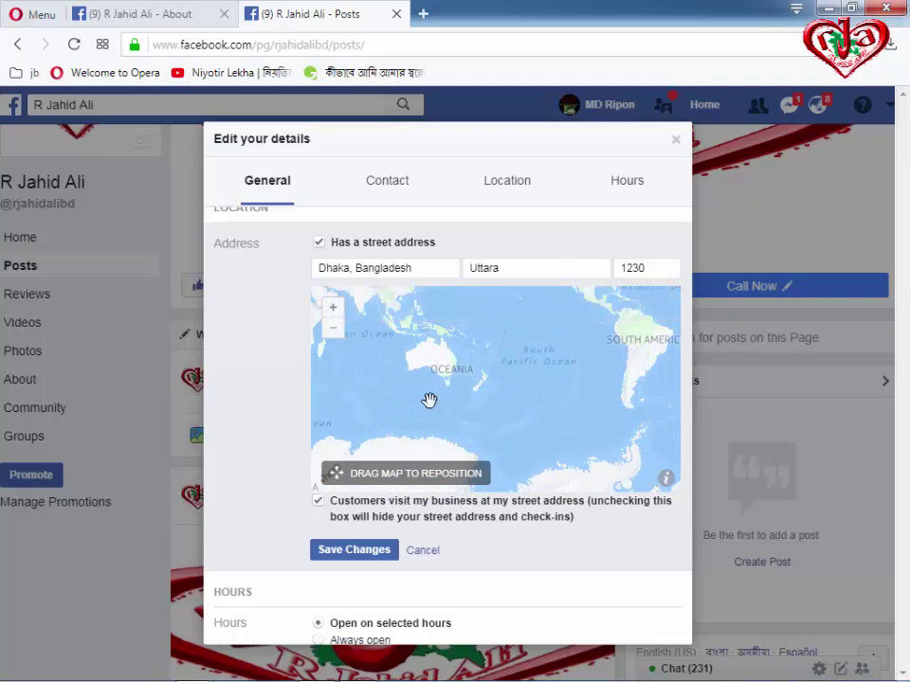
pyautogui.moveTo(429, 400); pyautogui.dragTo(36, 349)
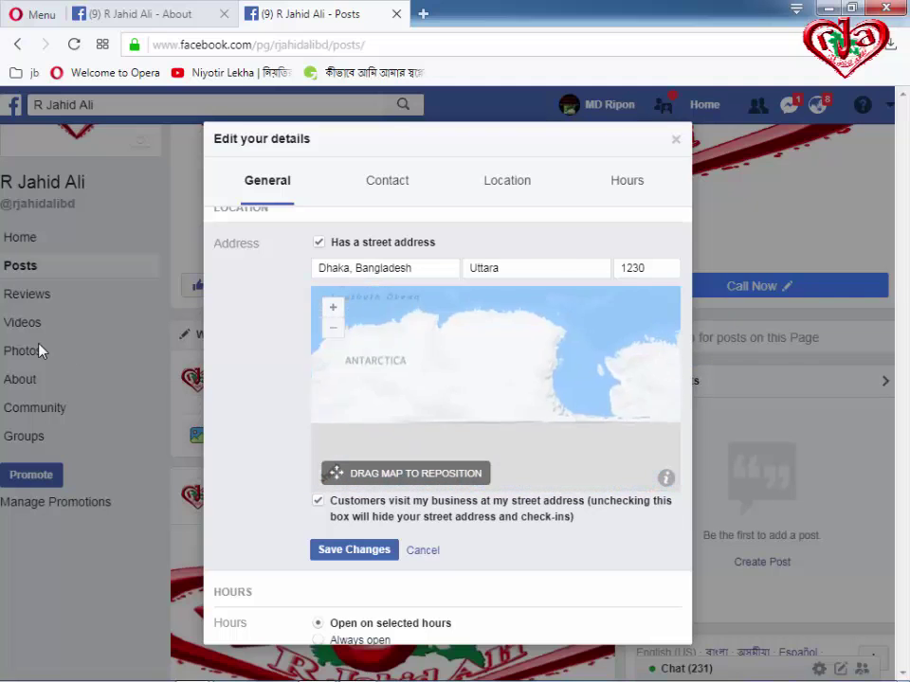
pyautogui.click(343, 551)
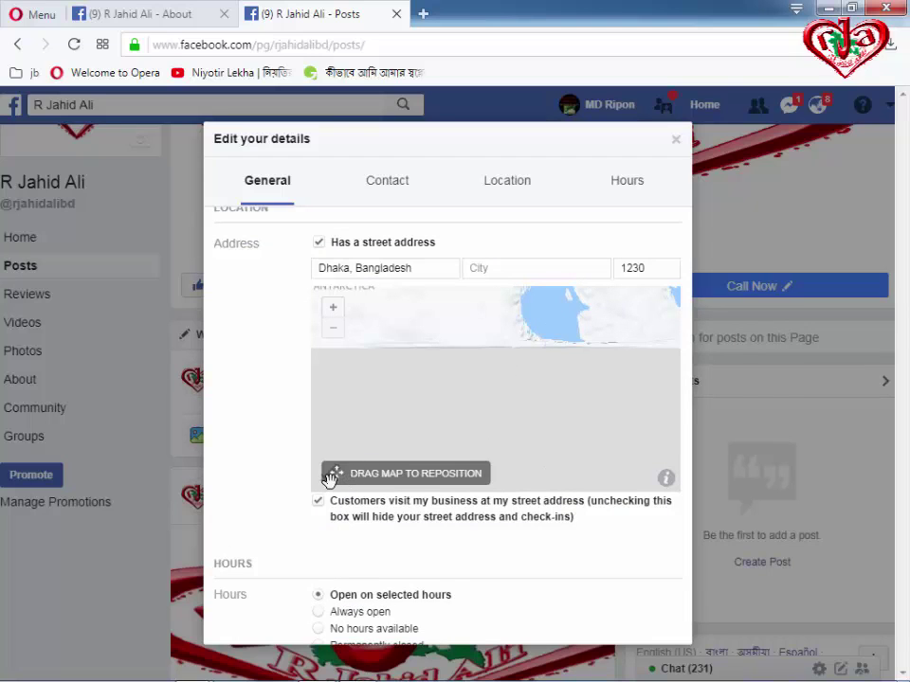
# Step: Switch the Hours section from per-day times to 'Always open' and save
pyautogui.click(332, 480)
pyautogui.moveTo(542, 335); pyautogui.dragTo(513, 490)
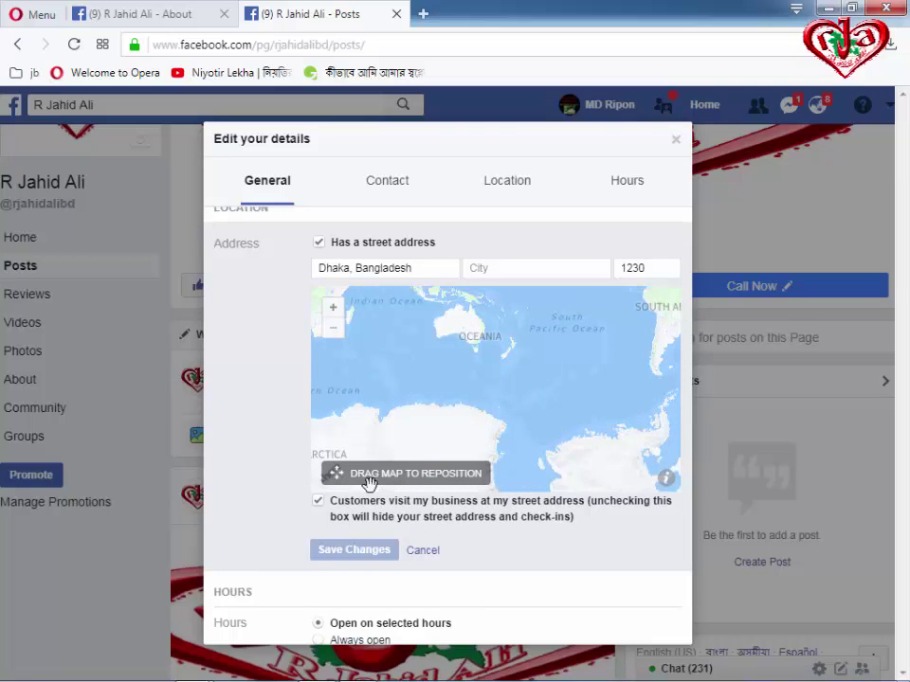
pyautogui.scroll(-2, 471, 555)
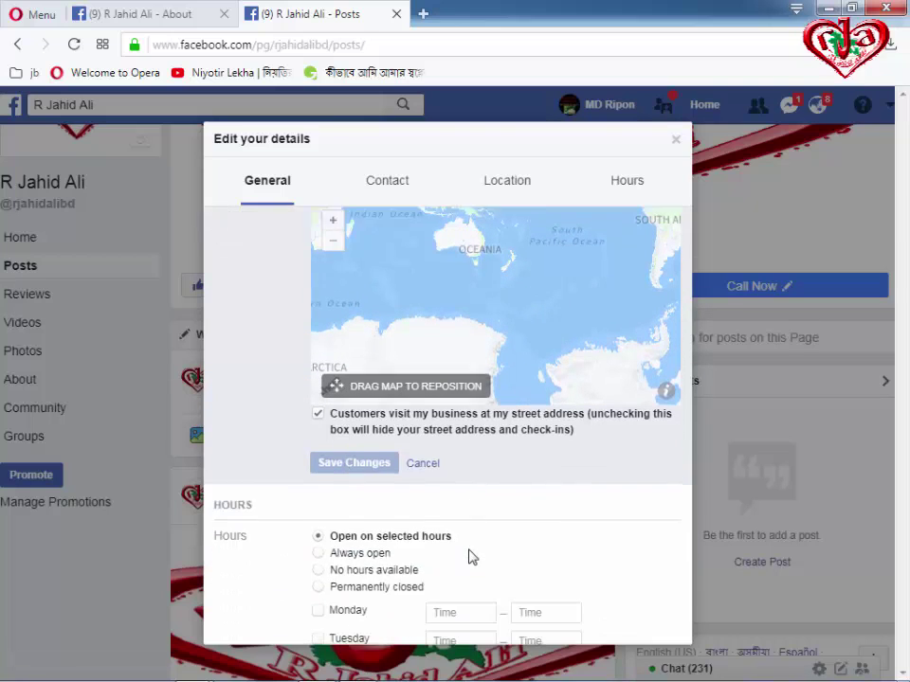
pyautogui.scroll(-1, 471, 554)
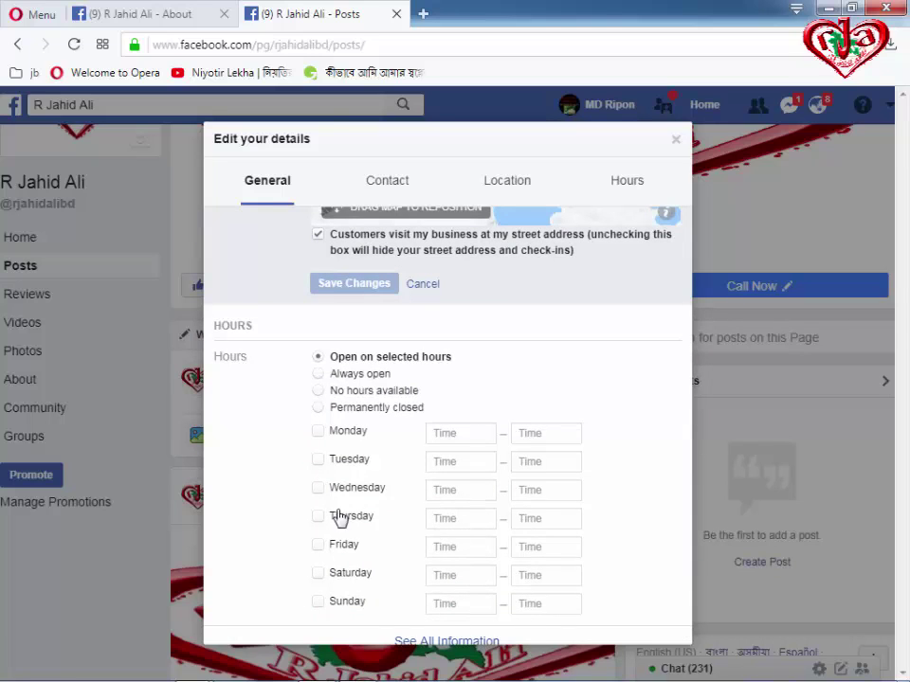
pyautogui.scroll(-1, 472, 469)
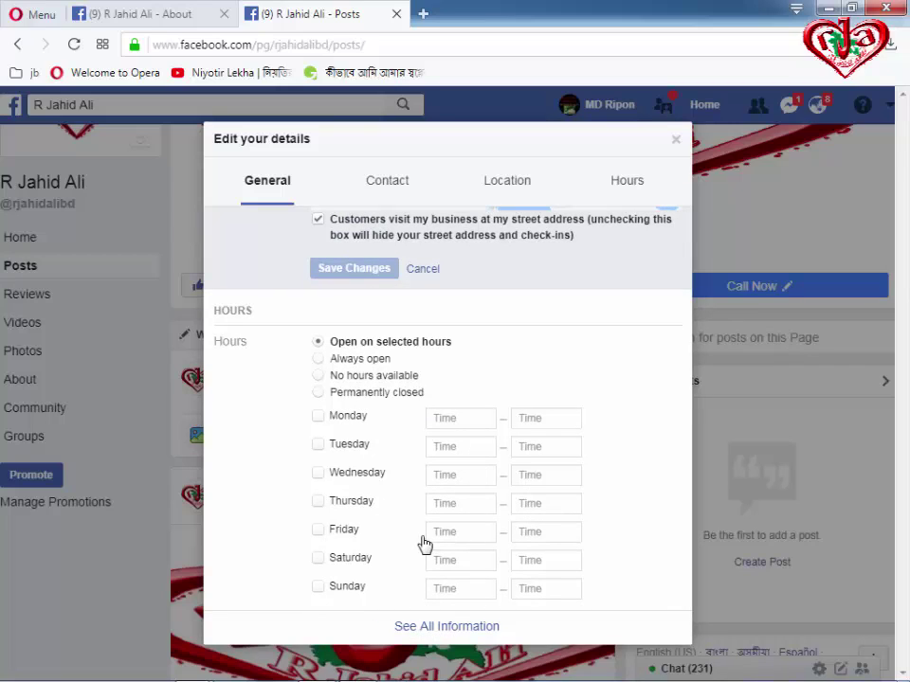
pyautogui.click(319, 361)
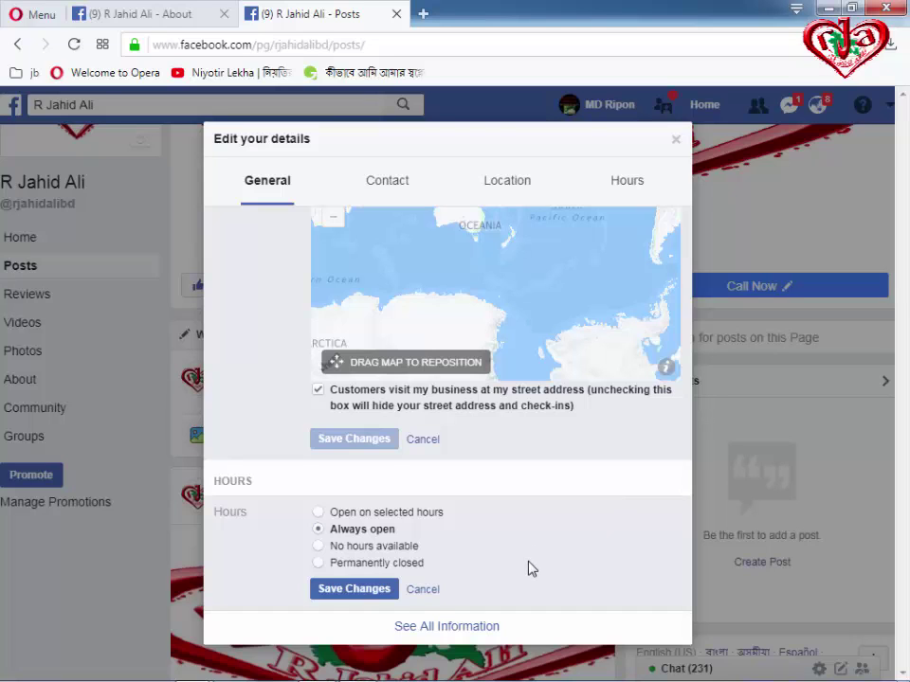
pyautogui.click(348, 589)
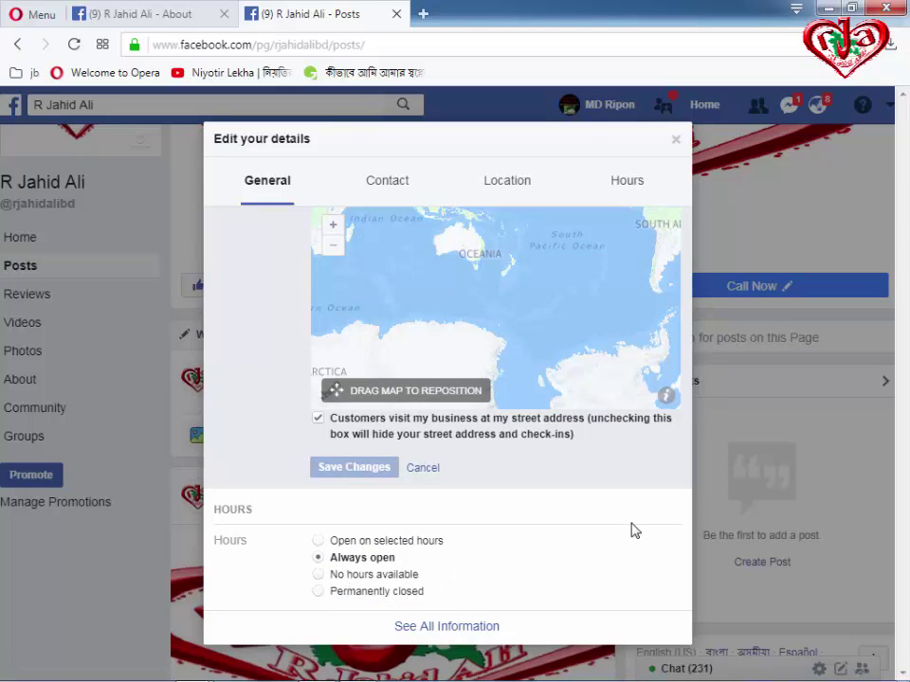
# Step: In the Contact section, enter the page's blogspot web address as its website and save
pyautogui.click(397, 195)
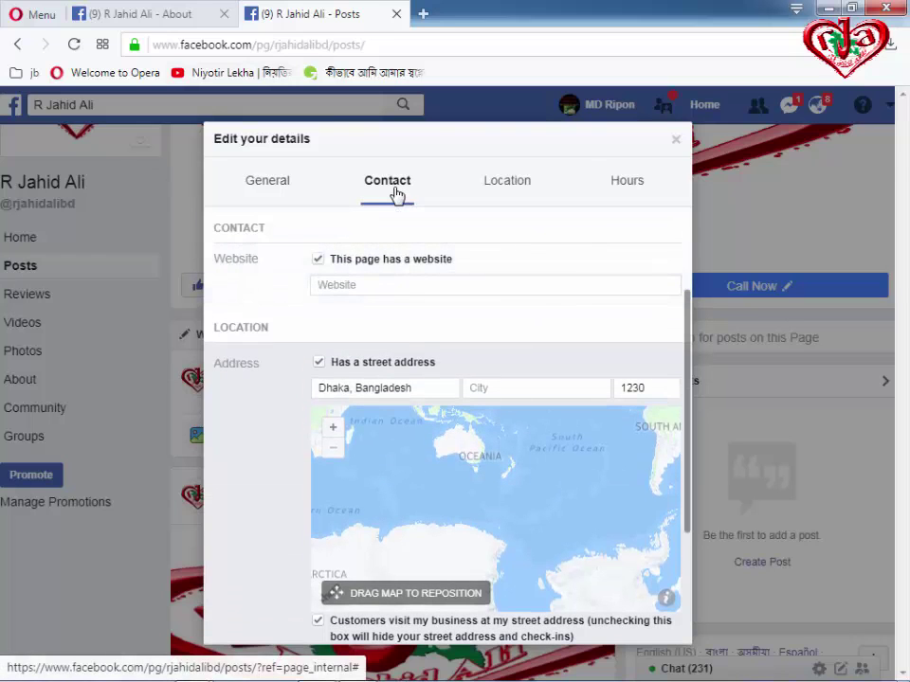
pyautogui.click(334, 285)
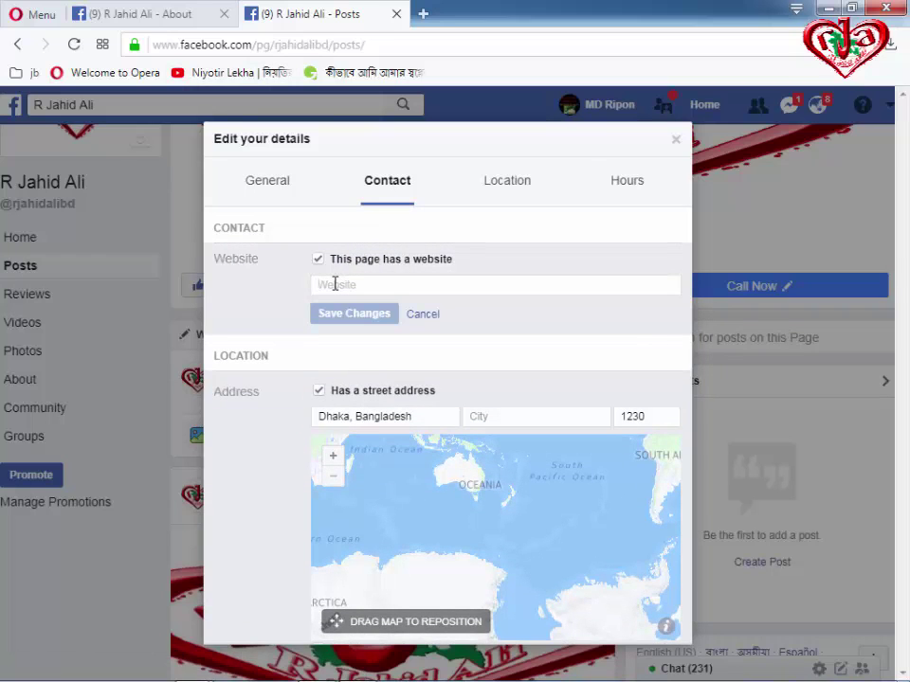
pyautogui.write('ww')
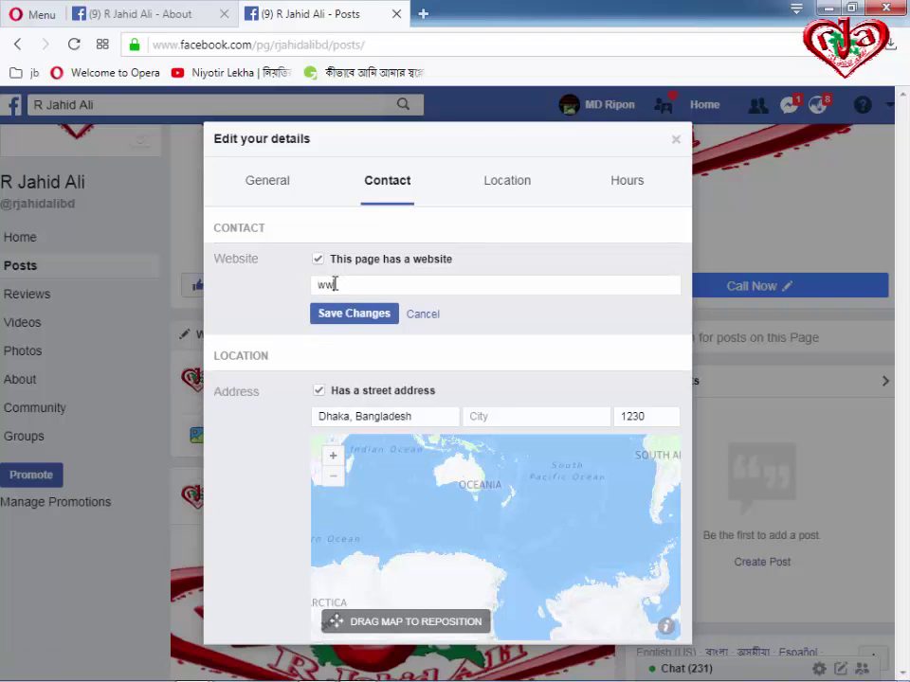
pyautogui.write('w.rjahidali.blogspot')
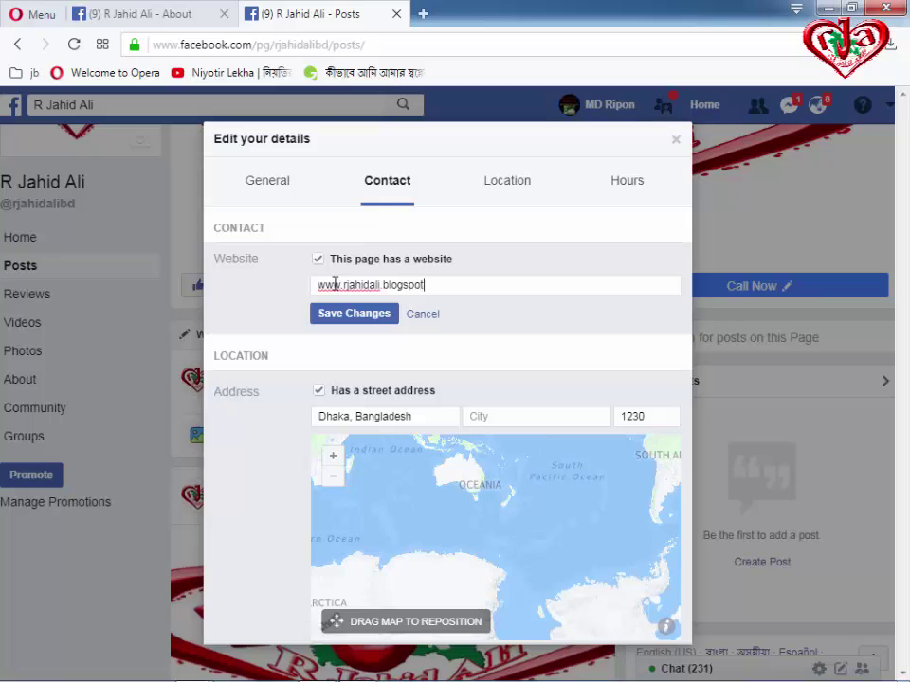
pyautogui.write(' .c')
pyautogui.click(336, 314)
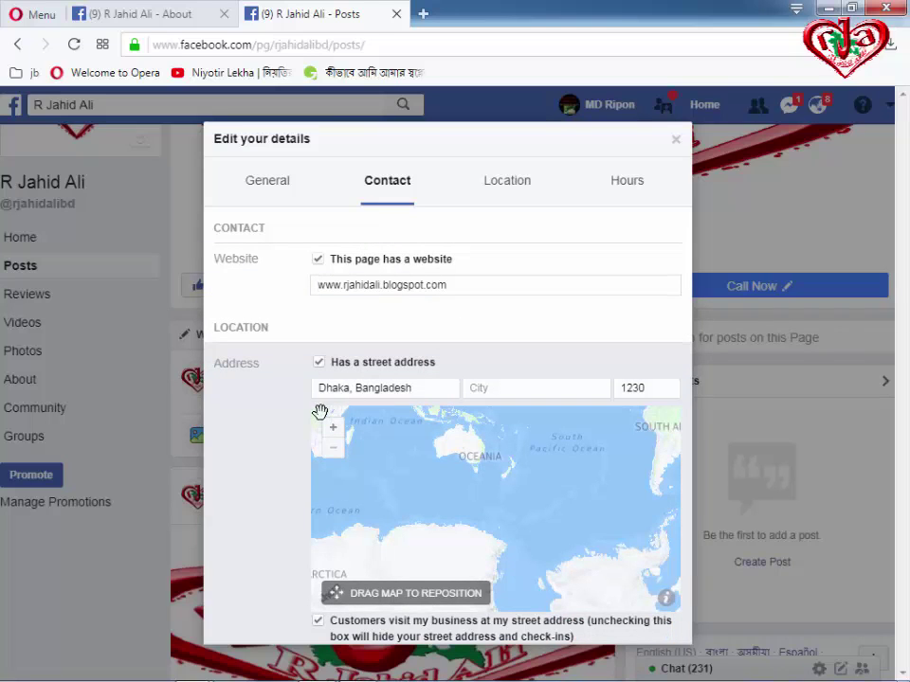
pyautogui.scroll(-4, 446, 451)
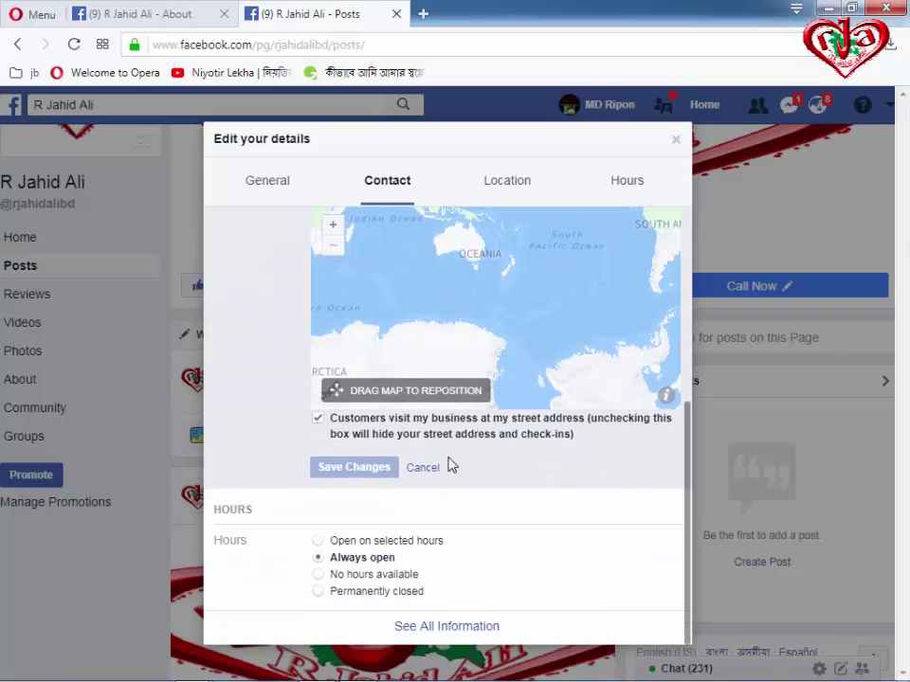
pyautogui.scroll(4, 451, 465)
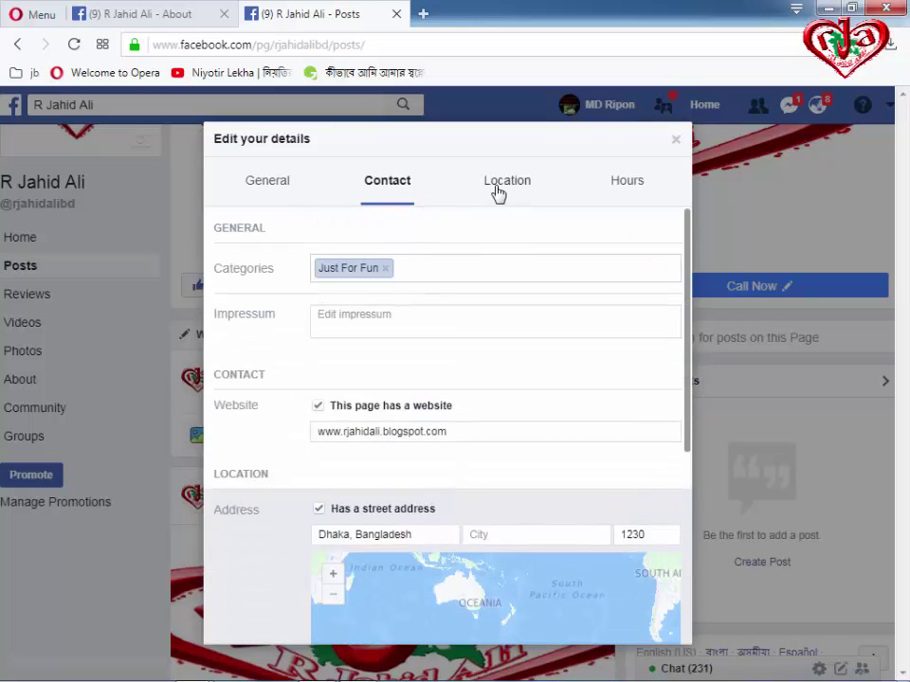
# Step: Replace the wrong city with 'Dhaka, Bangladesh' in the location details and save
pyautogui.click(503, 188)
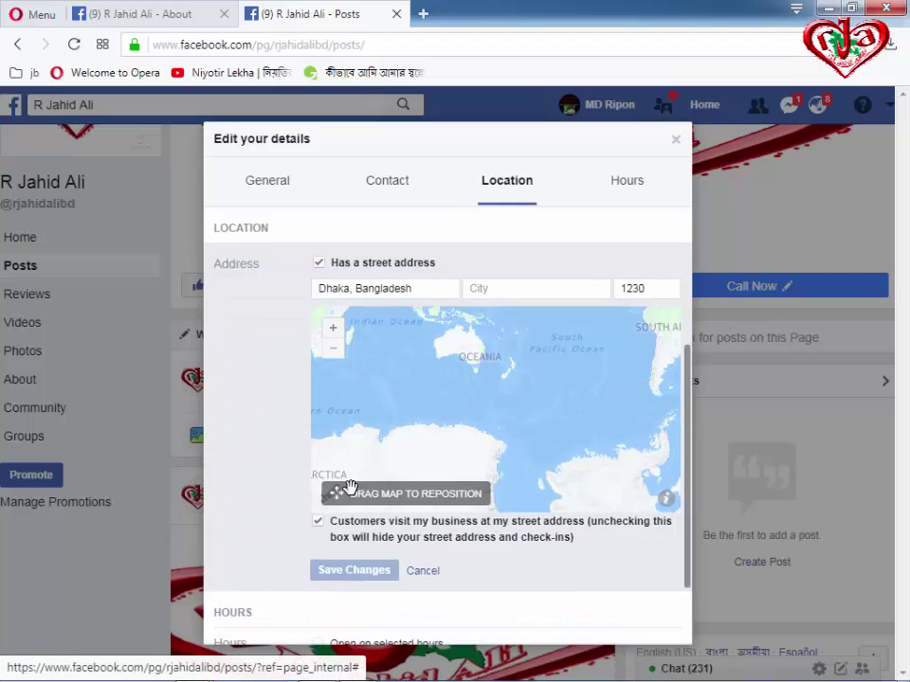
pyautogui.click(488, 289)
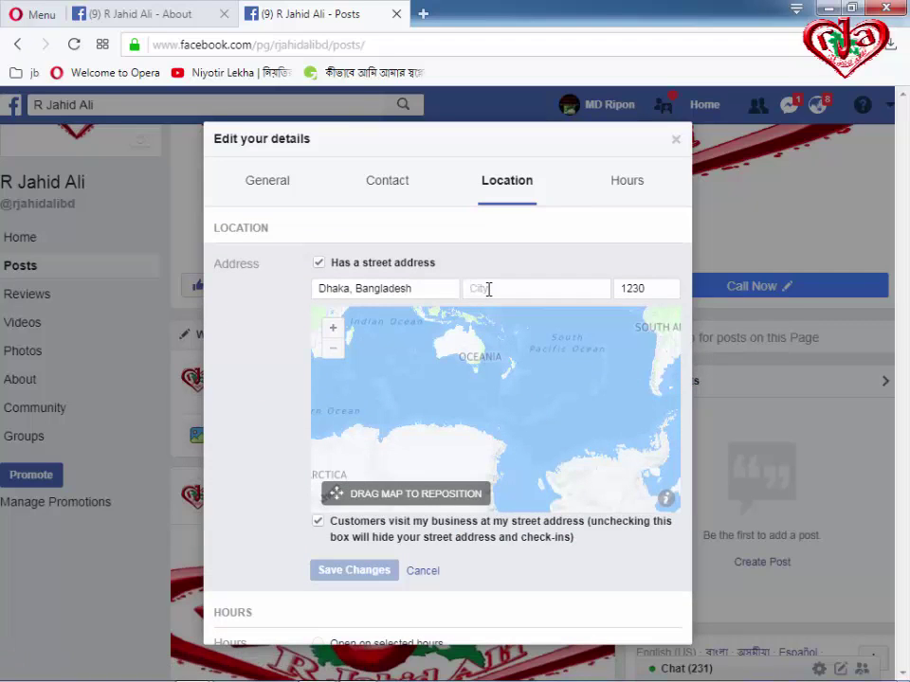
pyautogui.write('Dh')
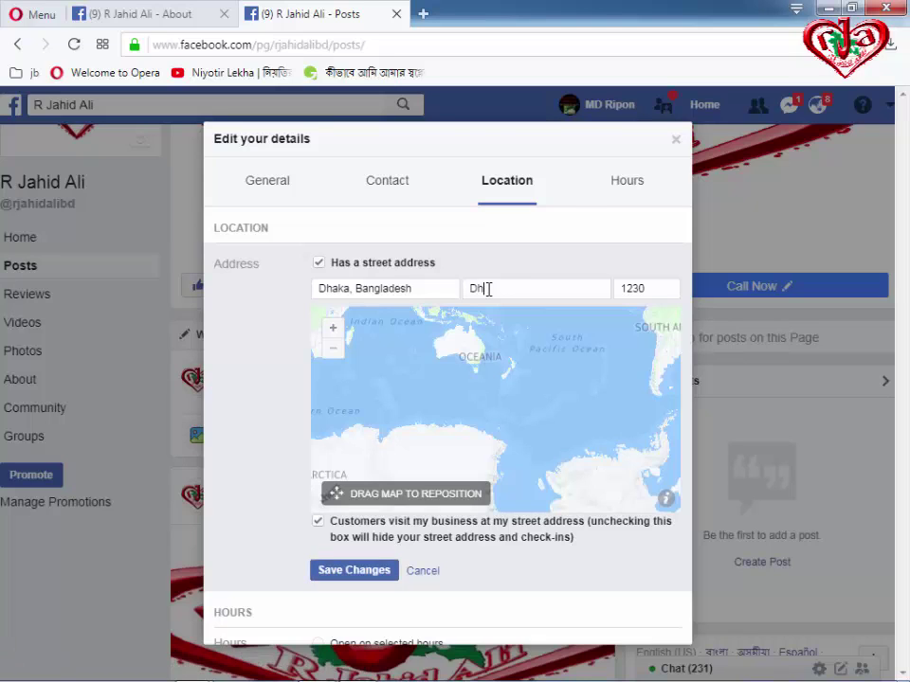
pyautogui.write('aka')
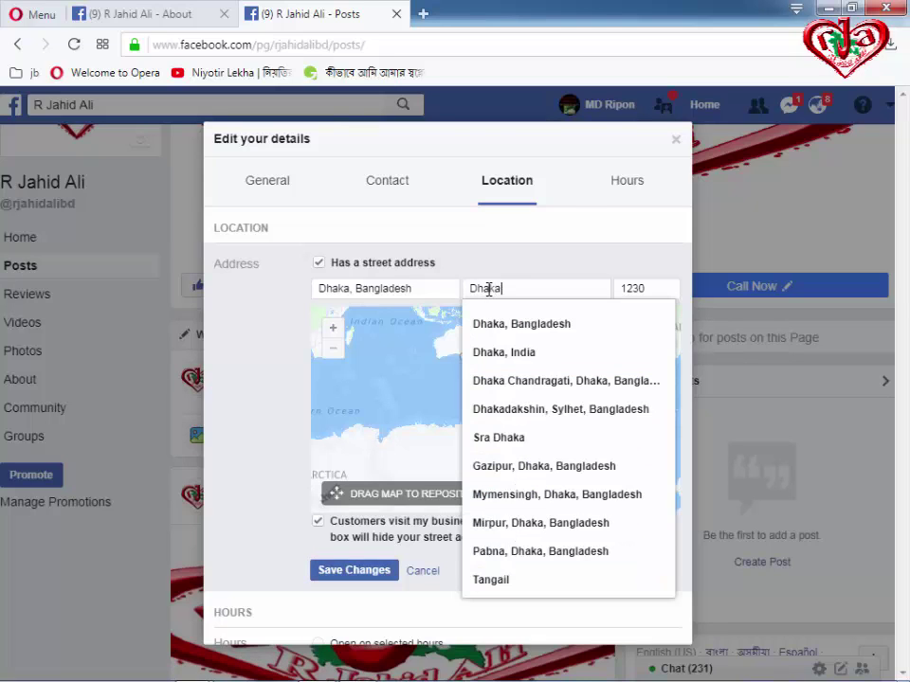
pyautogui.click(483, 350)
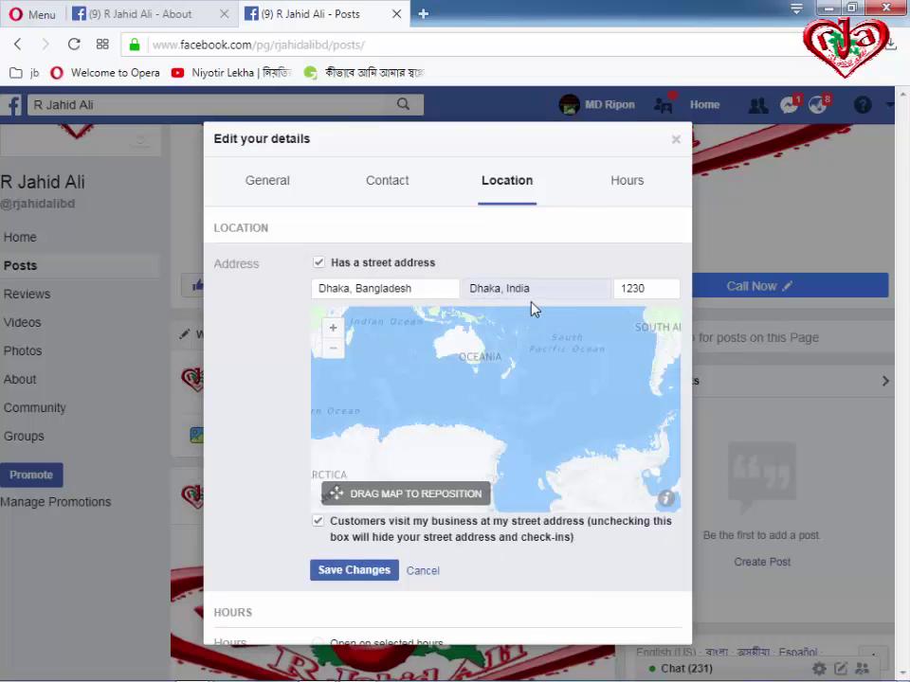
pyautogui.tripleClick(536, 288)
pyautogui.click(533, 288)
pyautogui.moveTo(527, 290); pyautogui.dragTo(448, 301)
pyautogui.write('Dhaka')
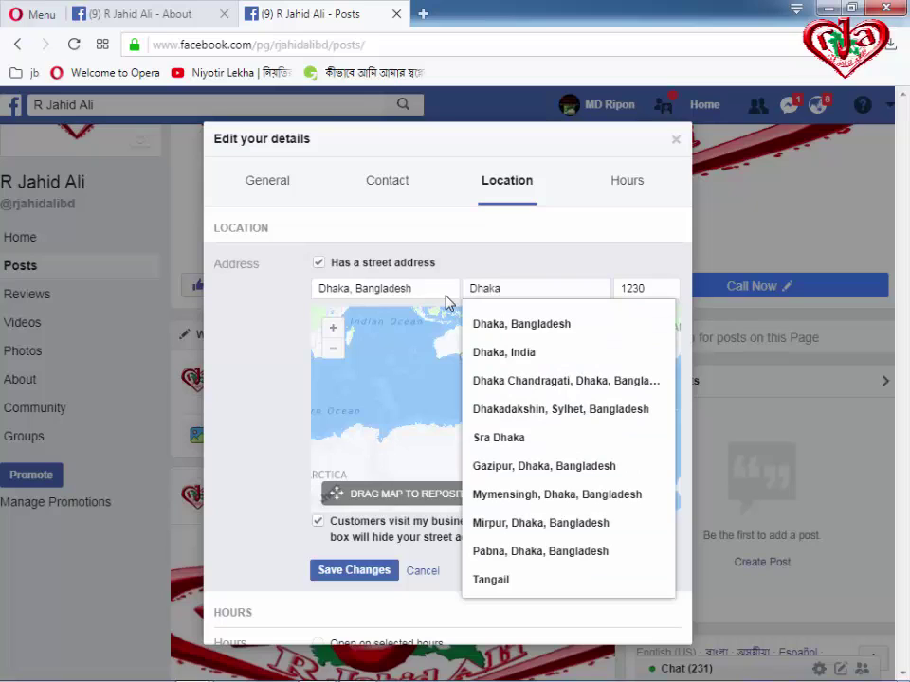
pyautogui.click(486, 316)
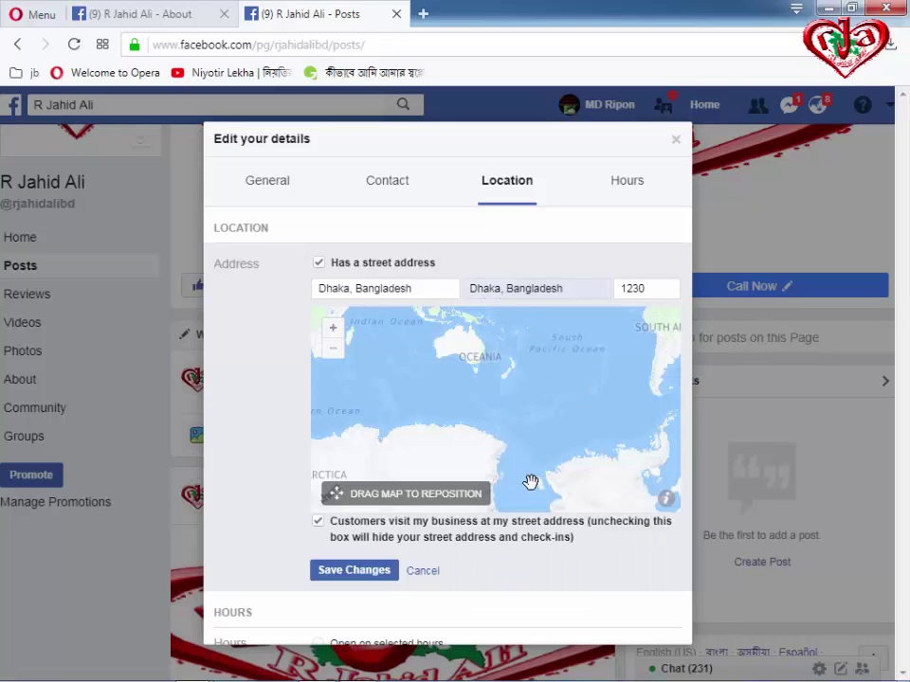
pyautogui.click(358, 572)
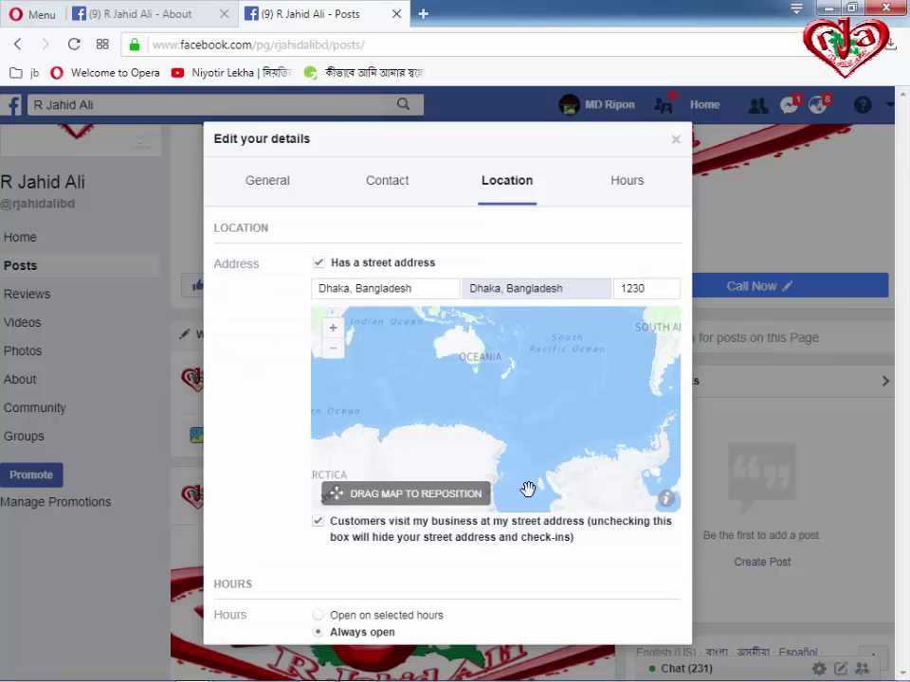
pyautogui.scroll(-2, 495, 407)
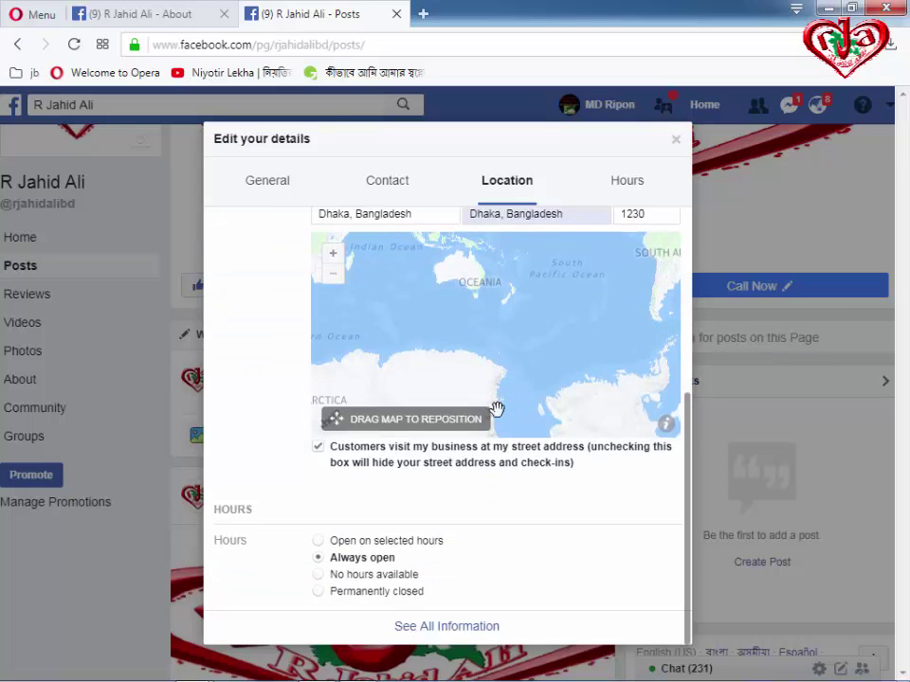
pyautogui.scroll(5, 497, 416)
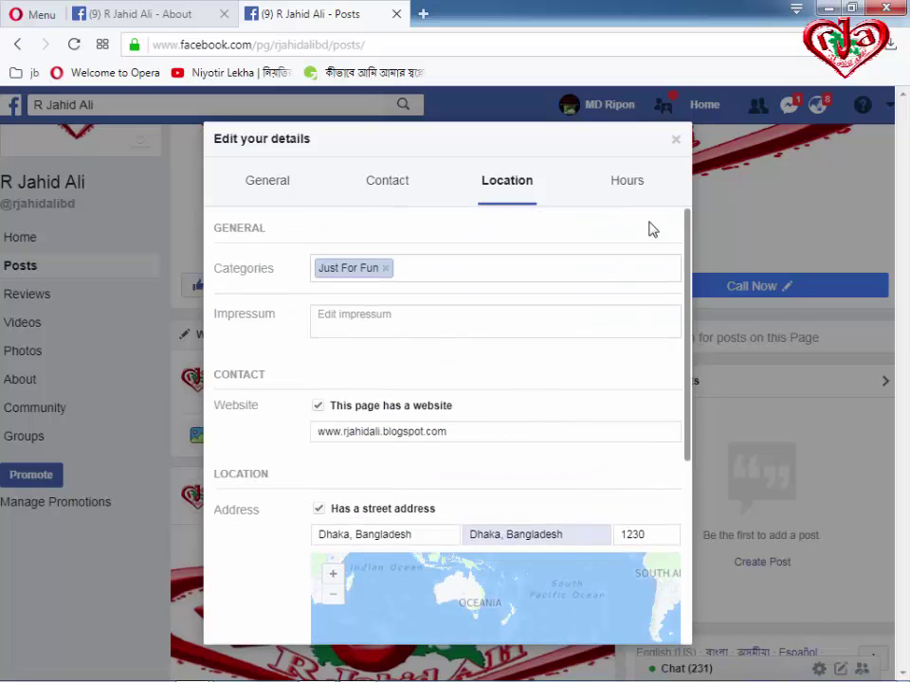
pyautogui.click(629, 186)
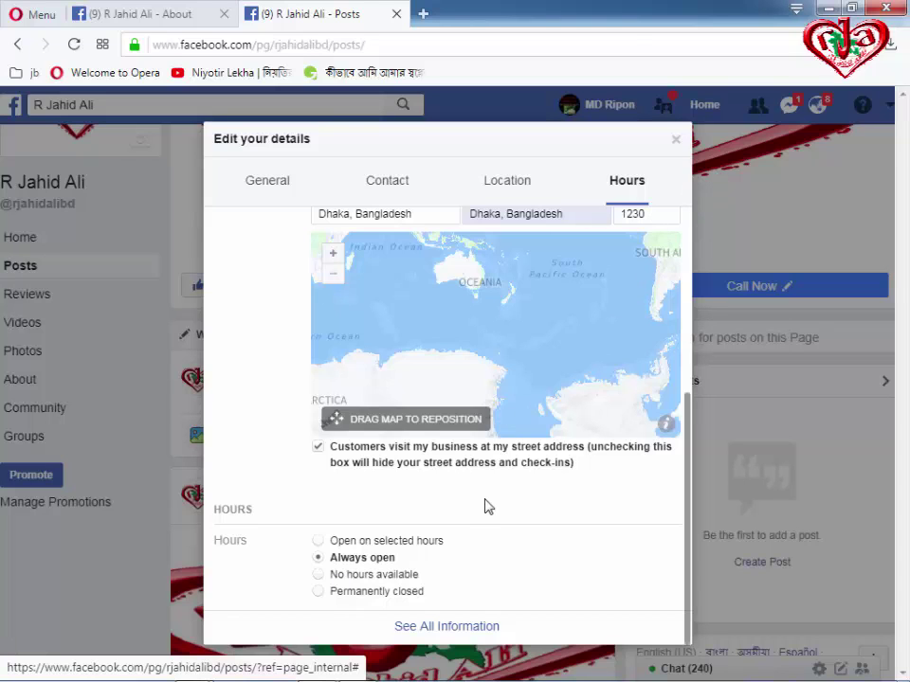
# Step: Open 'See All Information' and scroll the About page down to Contact Info
pyautogui.click(430, 637)
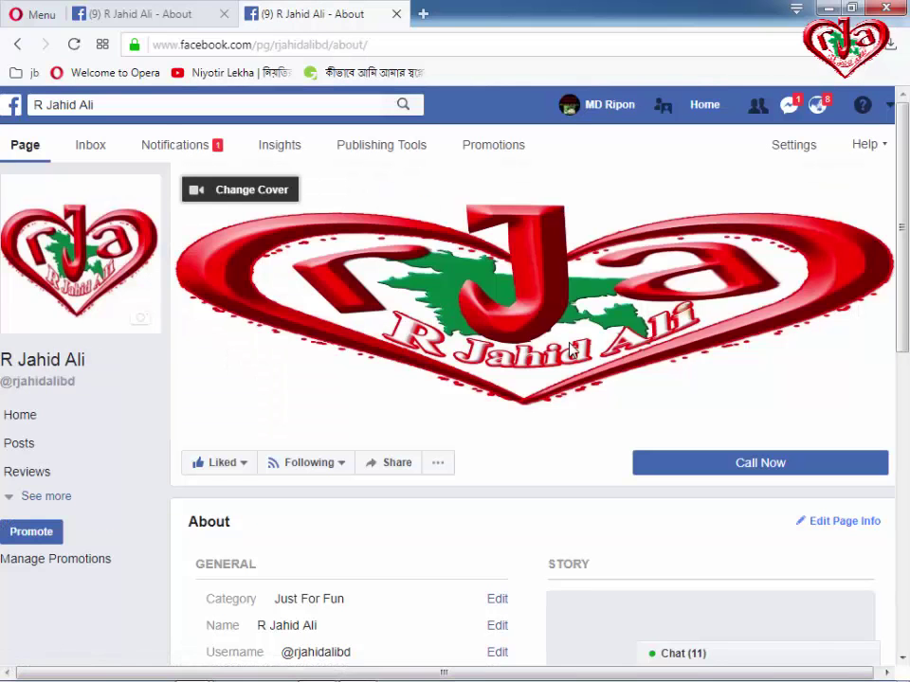
pyautogui.scroll(-2, 581, 352)
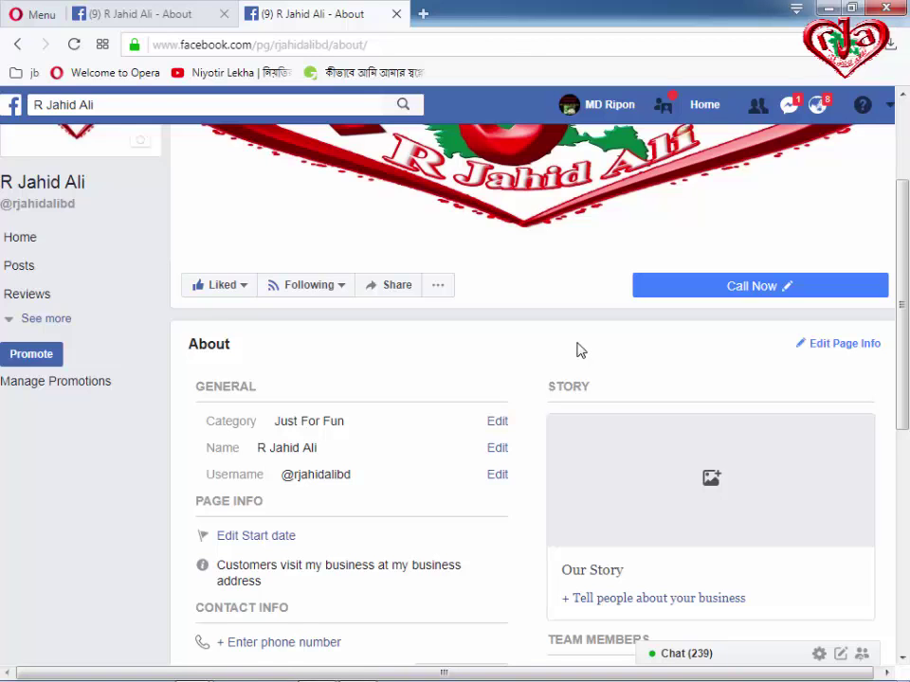
pyautogui.scroll(-2, 579, 350)
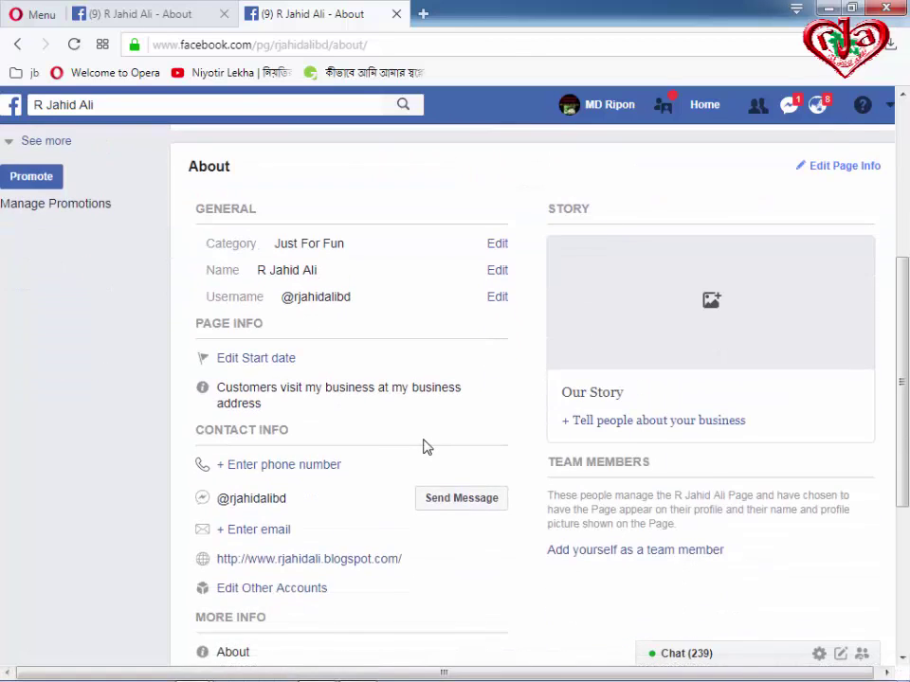
pyautogui.scroll(-1, 423, 446)
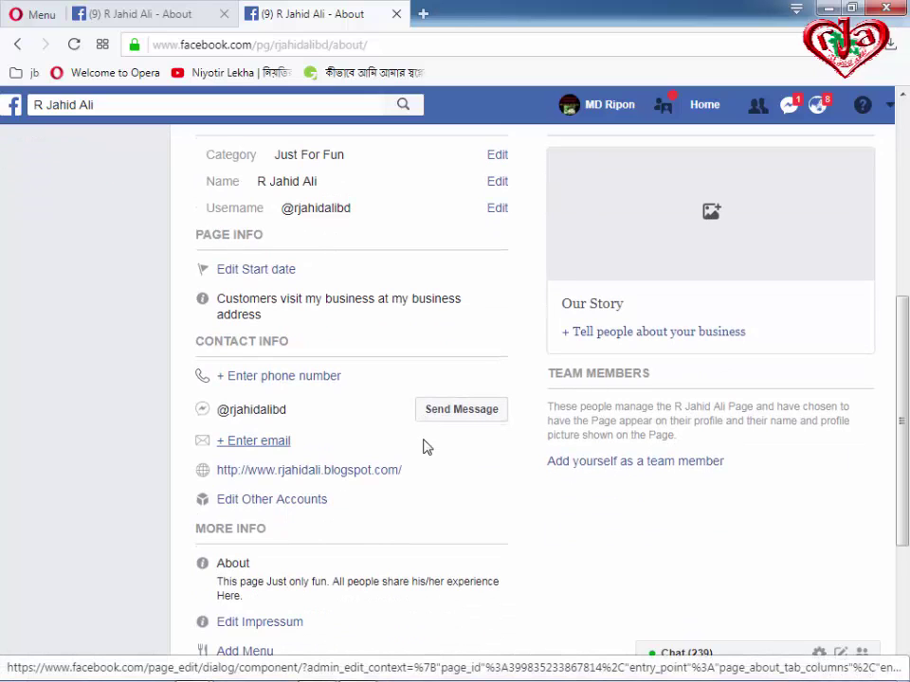
# Step: Enter the page's phone number in international format, starting with +, and save it
pyautogui.click(241, 383)
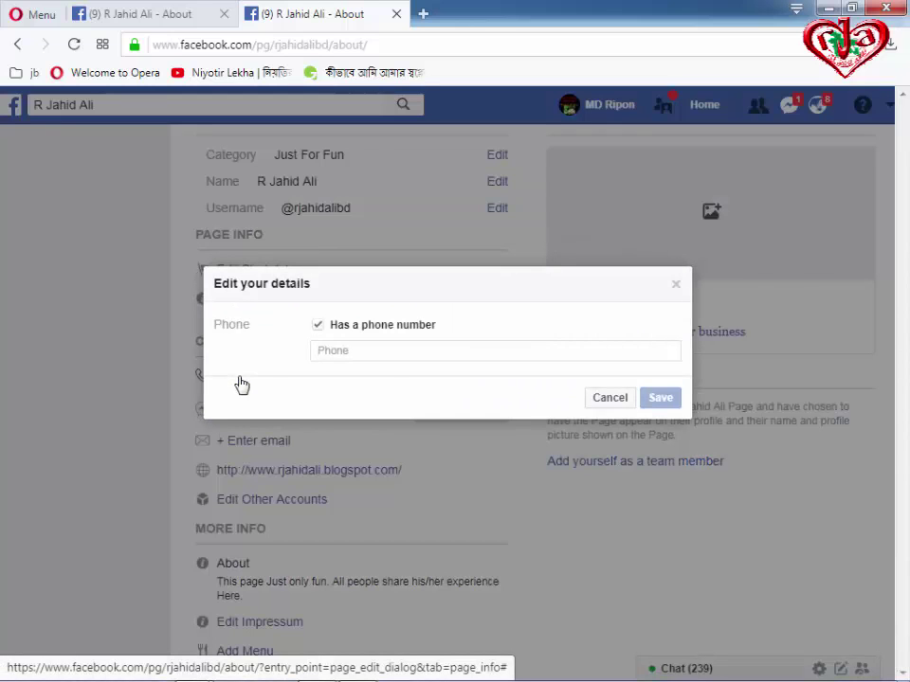
pyautogui.click(362, 349)
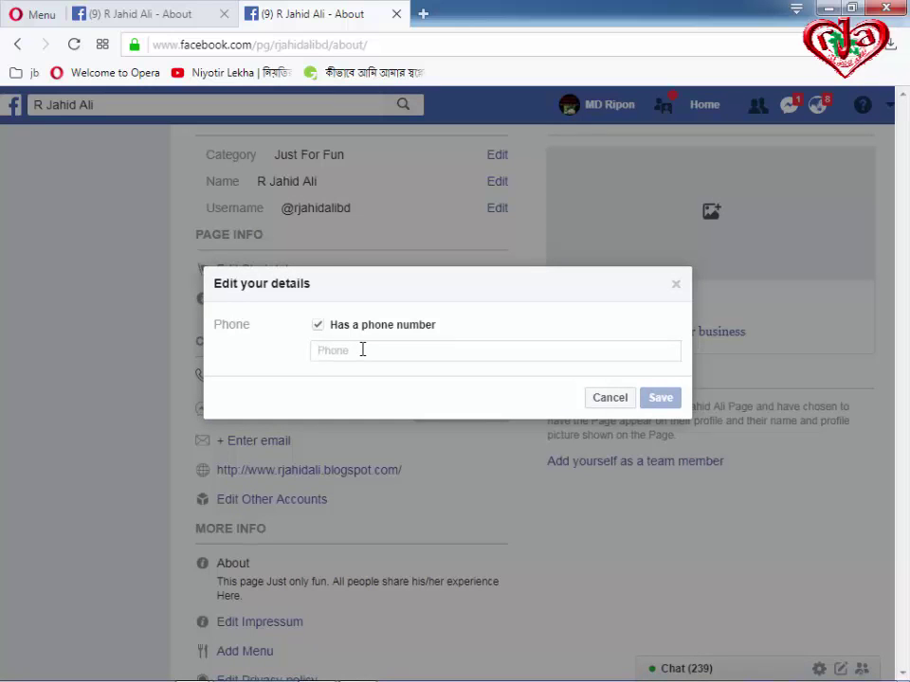
pyautogui.write('0')
pyautogui.press('BackSpace')
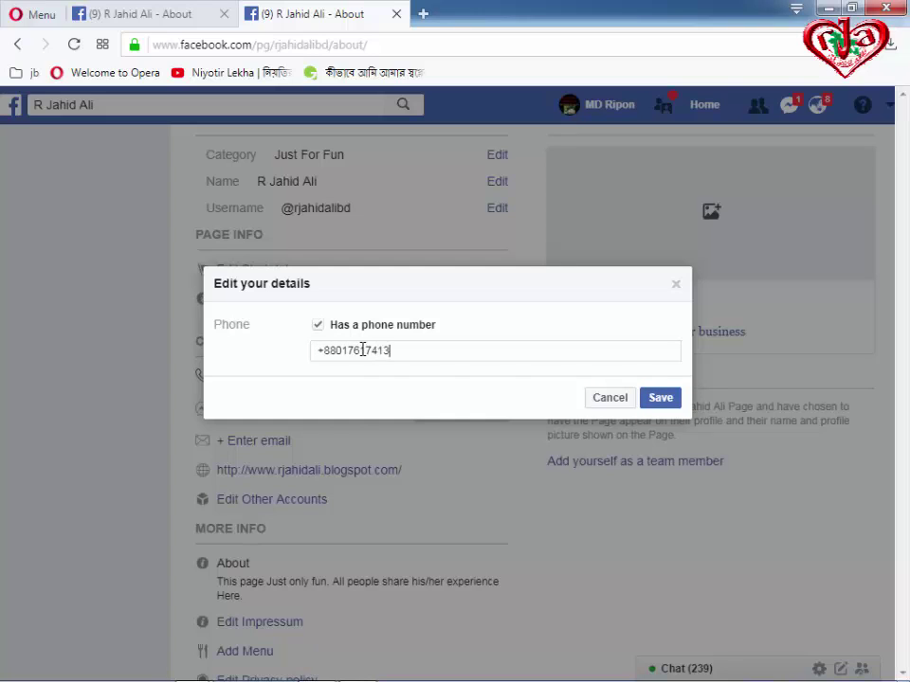
pyautogui.click(662, 403)
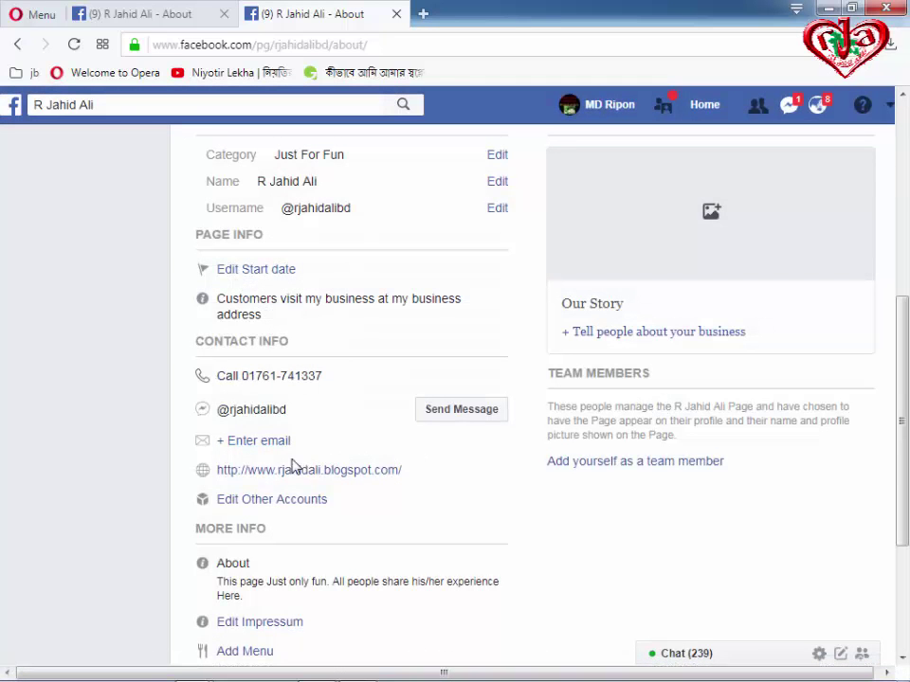
# Step: Type the contact e-mail address into the Email field and save it
pyautogui.click(253, 446)
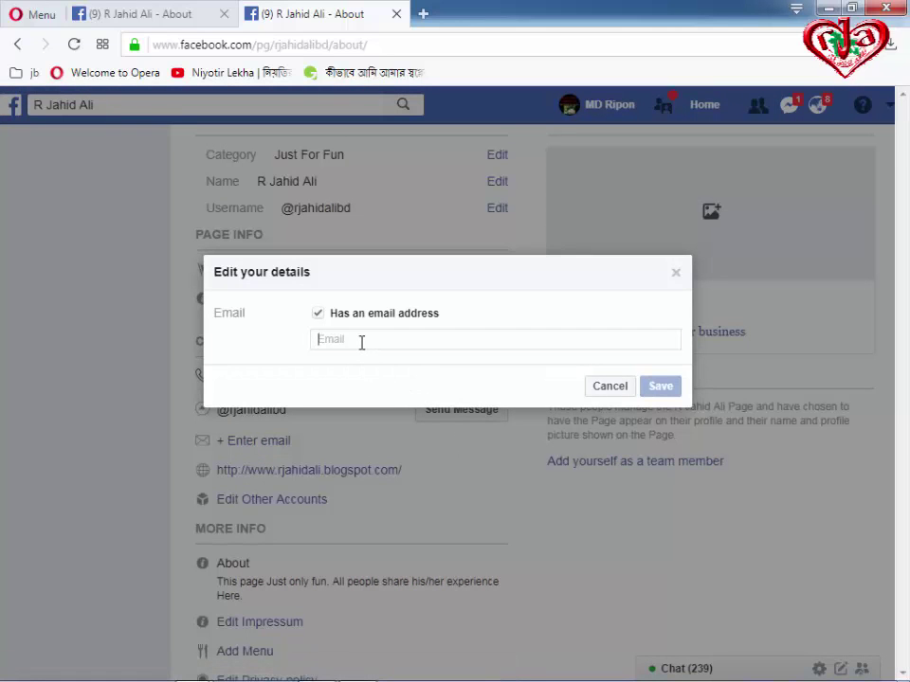
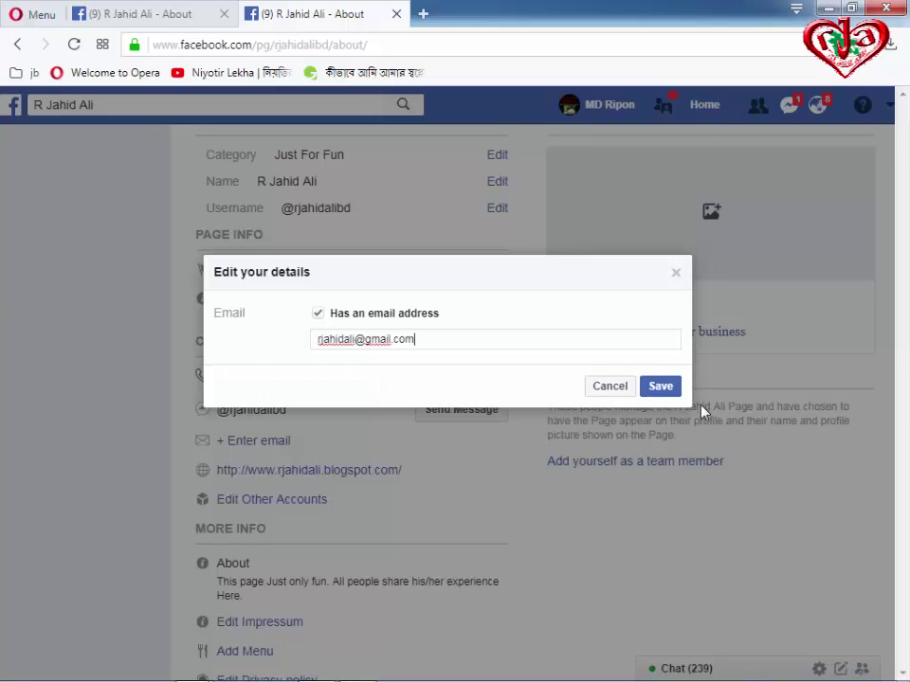
pyautogui.click(665, 388)
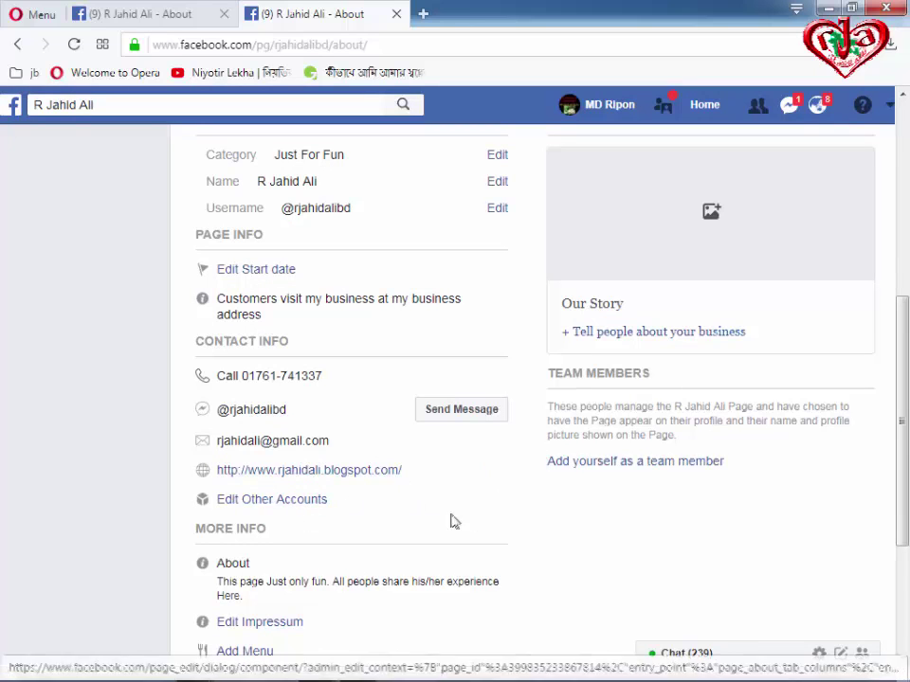
# Step: Add a new Other Accounts entry and change its platform from Instagram to Twitter
pyautogui.click(245, 511)
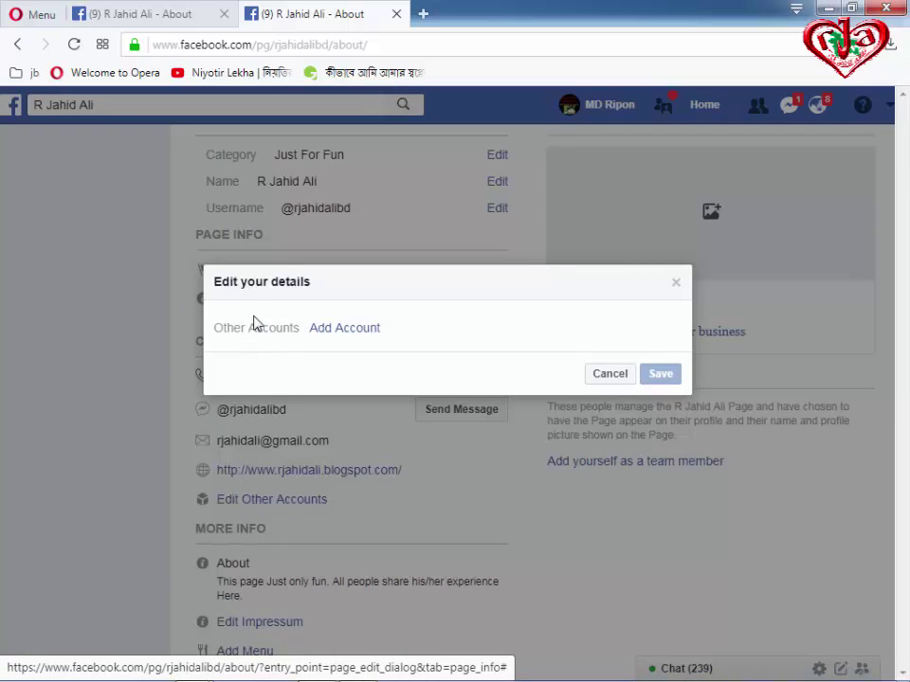
pyautogui.click(346, 329)
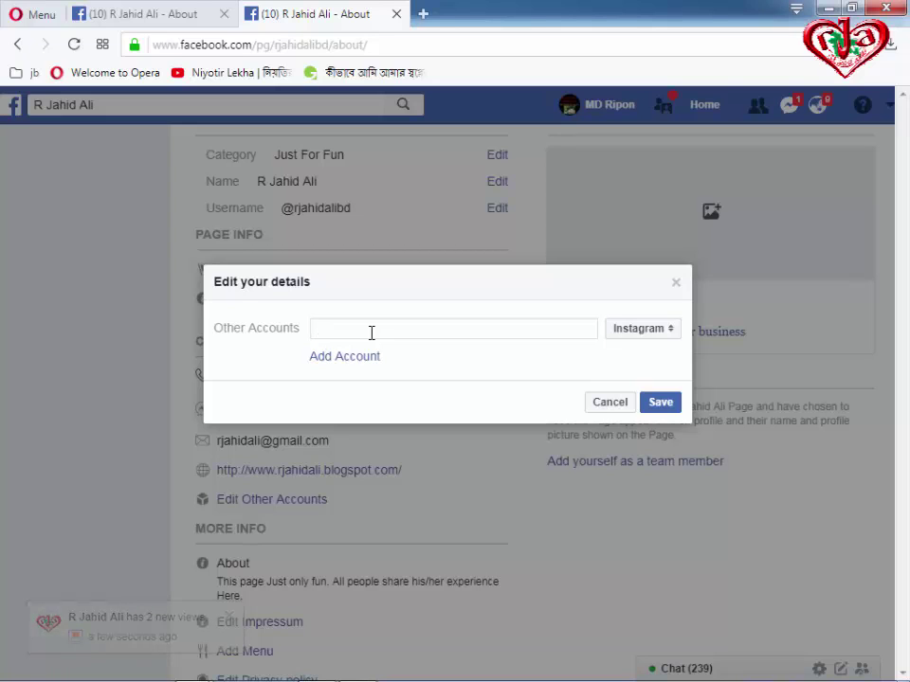
pyautogui.click(672, 339)
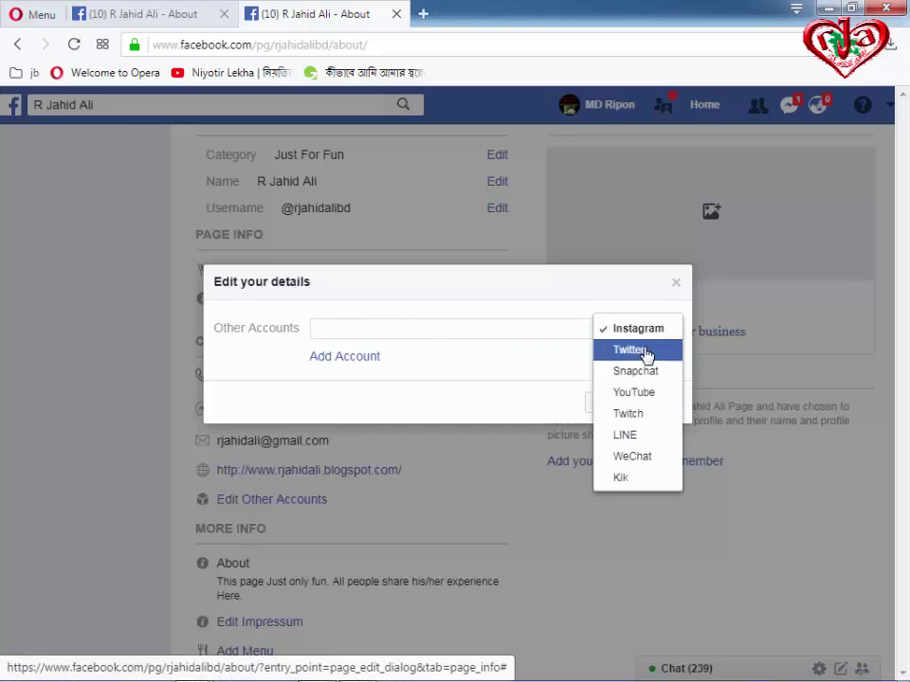
pyautogui.click(647, 352)
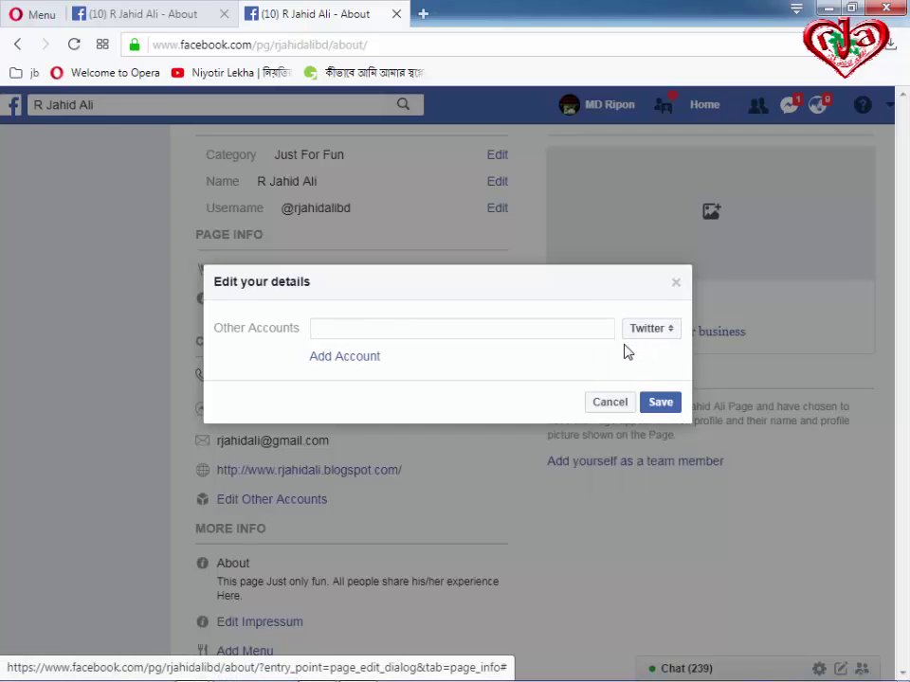
pyautogui.click(448, 333)
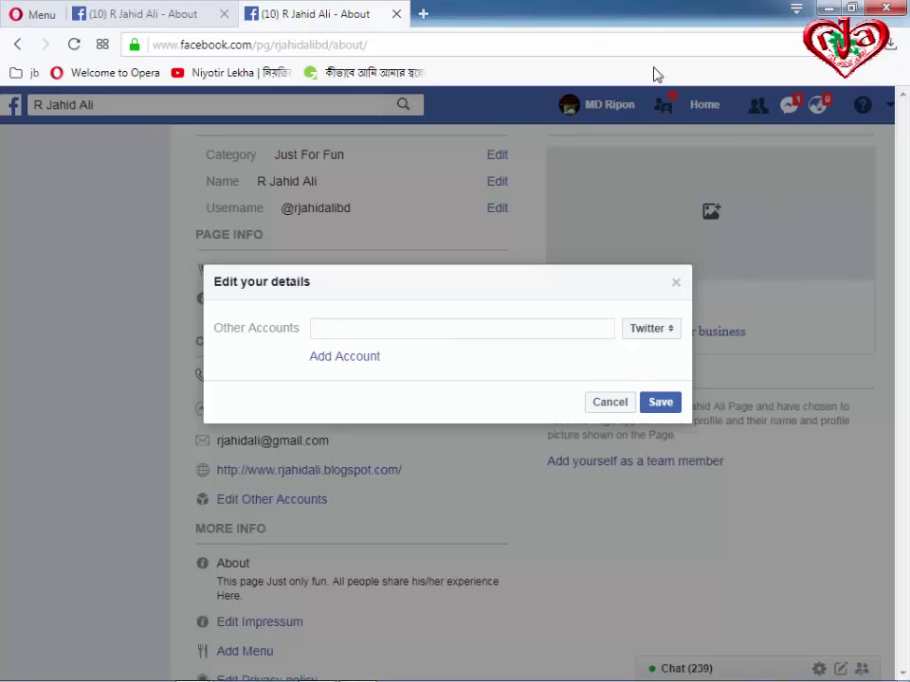
# Step: Load the owner's Twitter profile page in a new browser tab
pyautogui.click(424, 15)
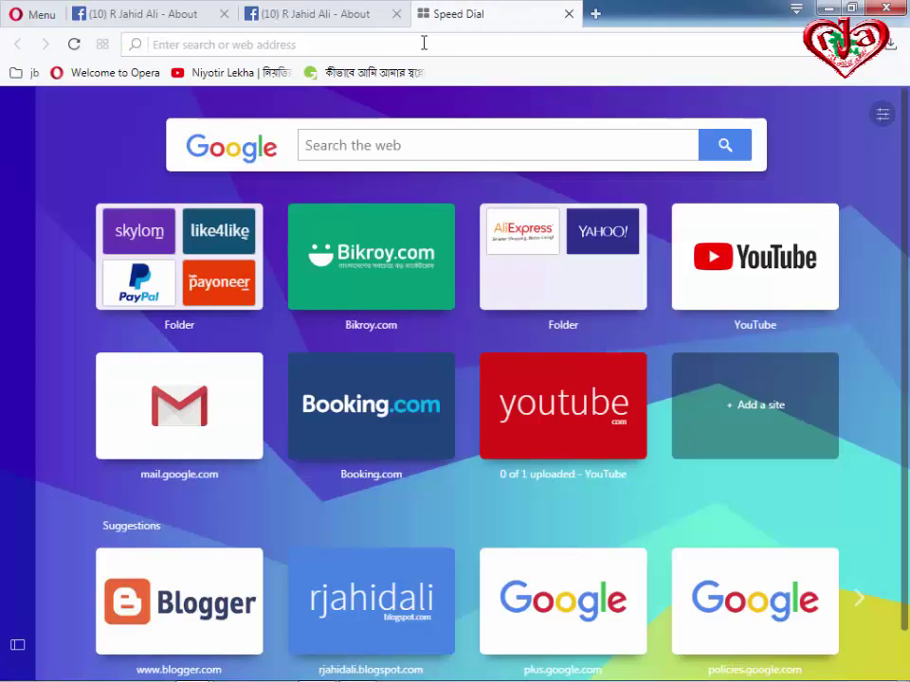
pyautogui.write('w')
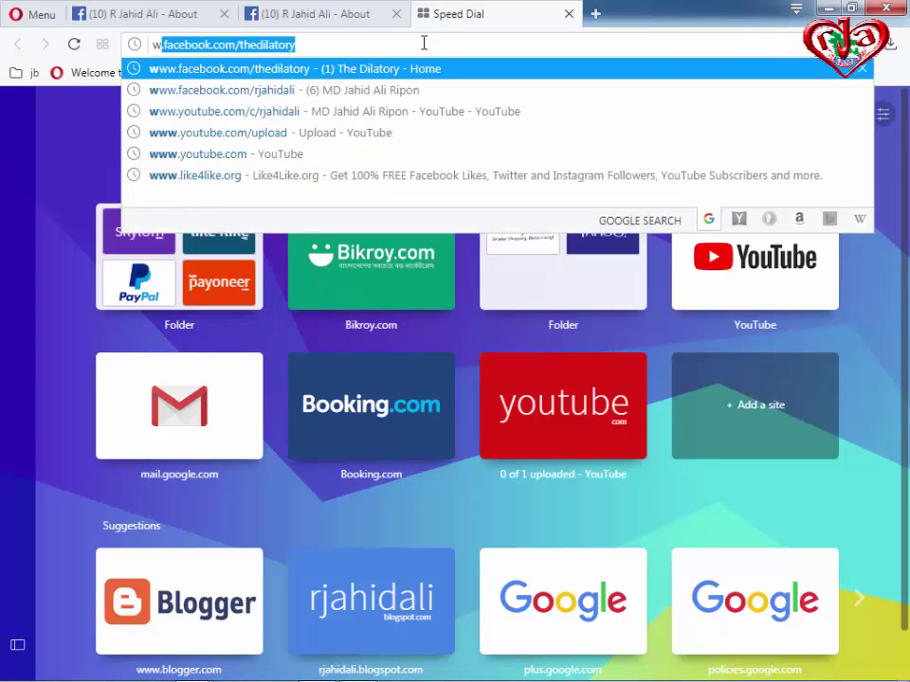
pyautogui.press('BackSpace')
pyautogui.press('BackSpace')
pyautogui.write('t')
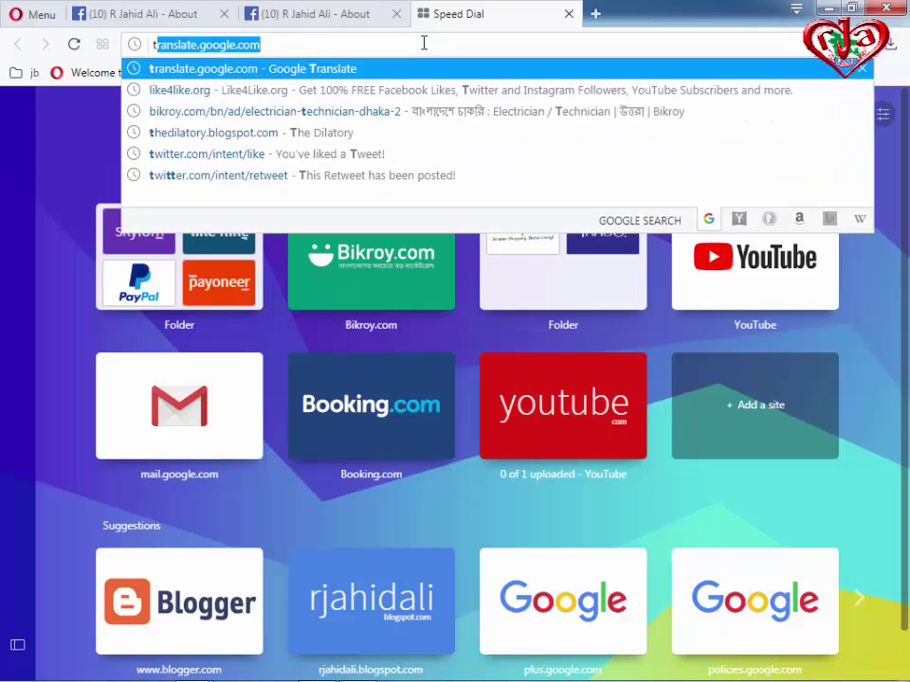
pyautogui.write('witter.com/intent/like')
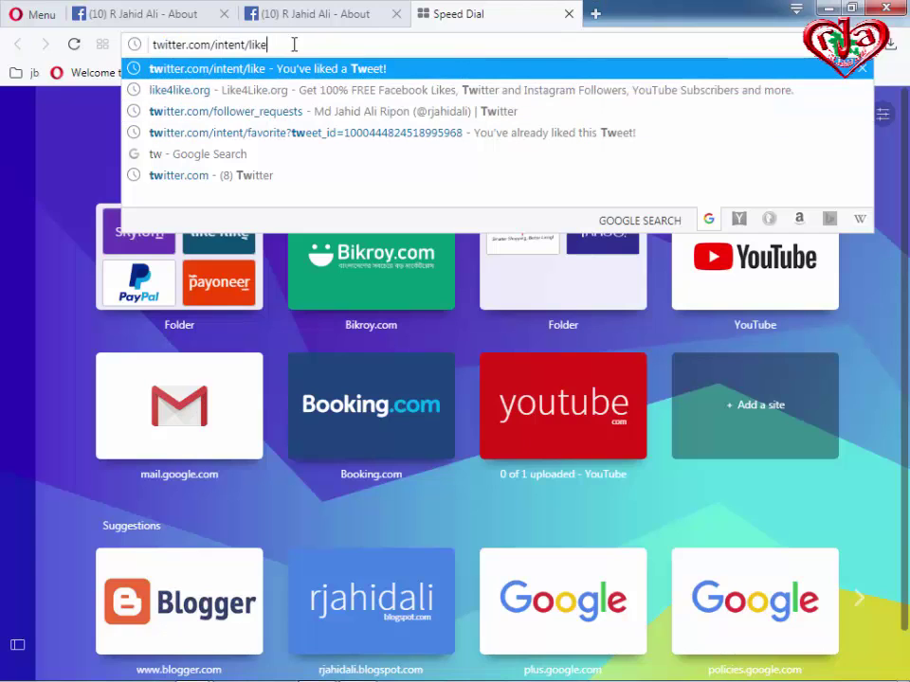
pyautogui.moveTo(292, 42); pyautogui.dragTo(215, 48)
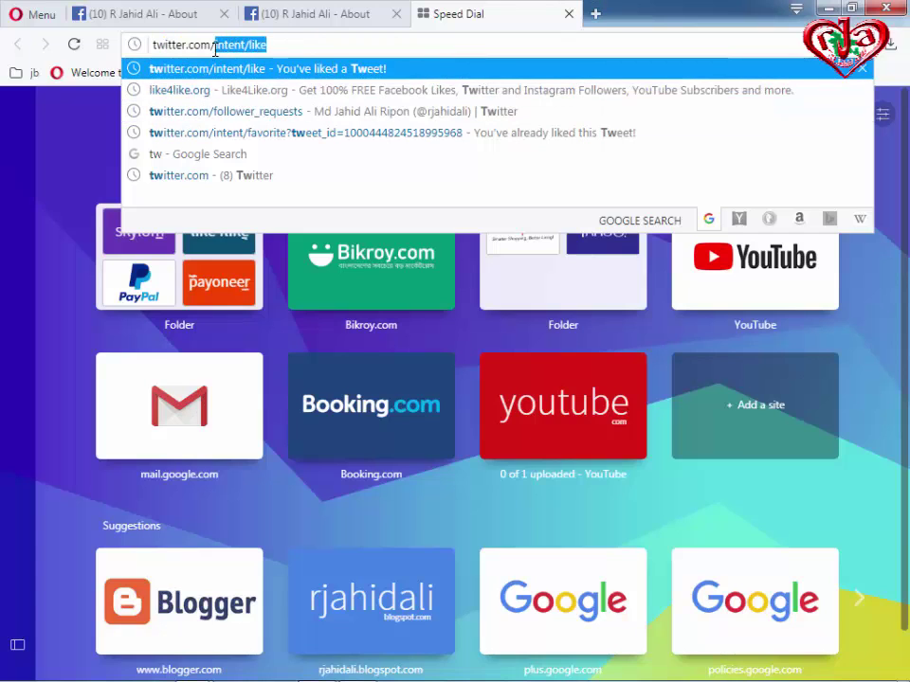
pyautogui.write('rjahidal')
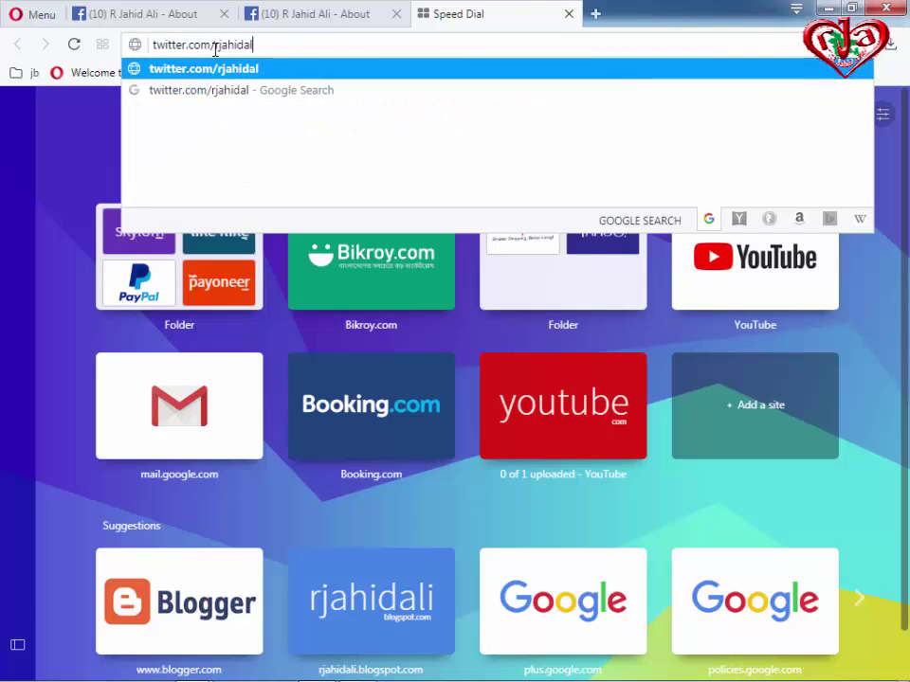
pyautogui.write('i')
pyautogui.press('Return')
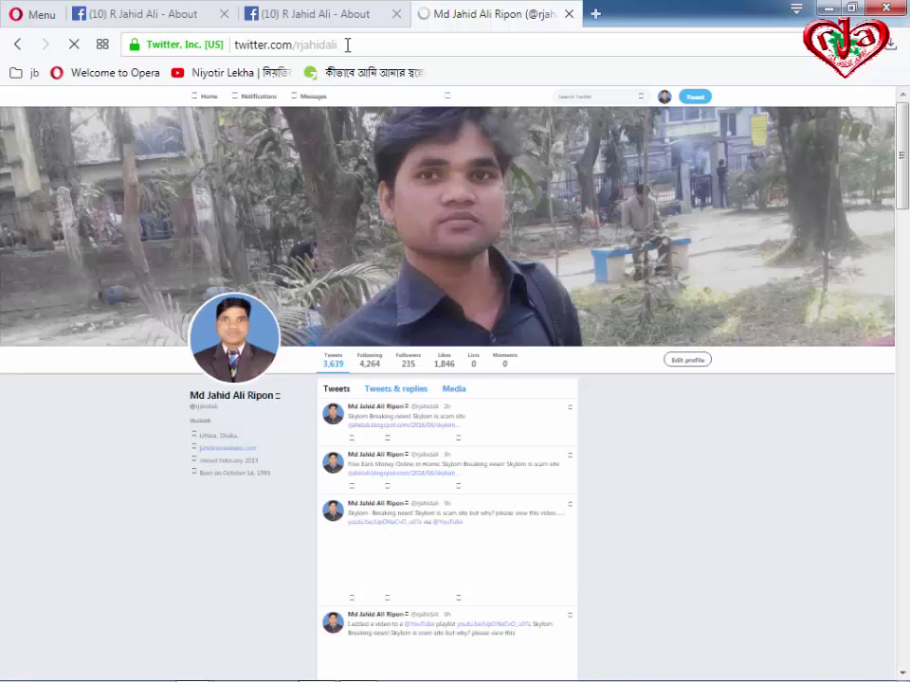
# Step: Copy the Twitter profile URL from the address bar and return to the Facebook tab
pyautogui.moveTo(348, 45); pyautogui.dragTo(235, 45)
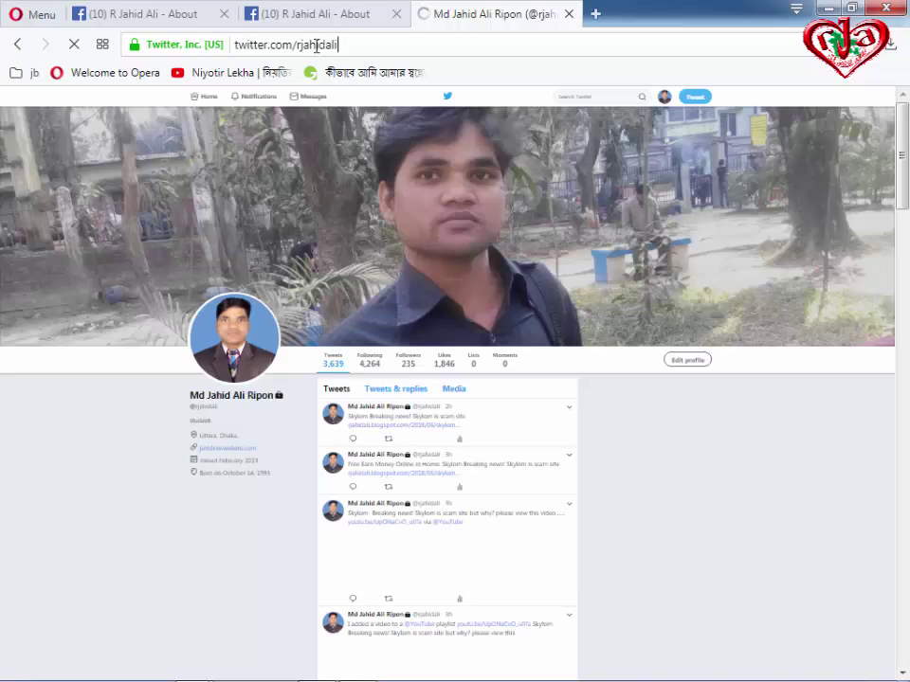
pyautogui.rightClick(240, 45)
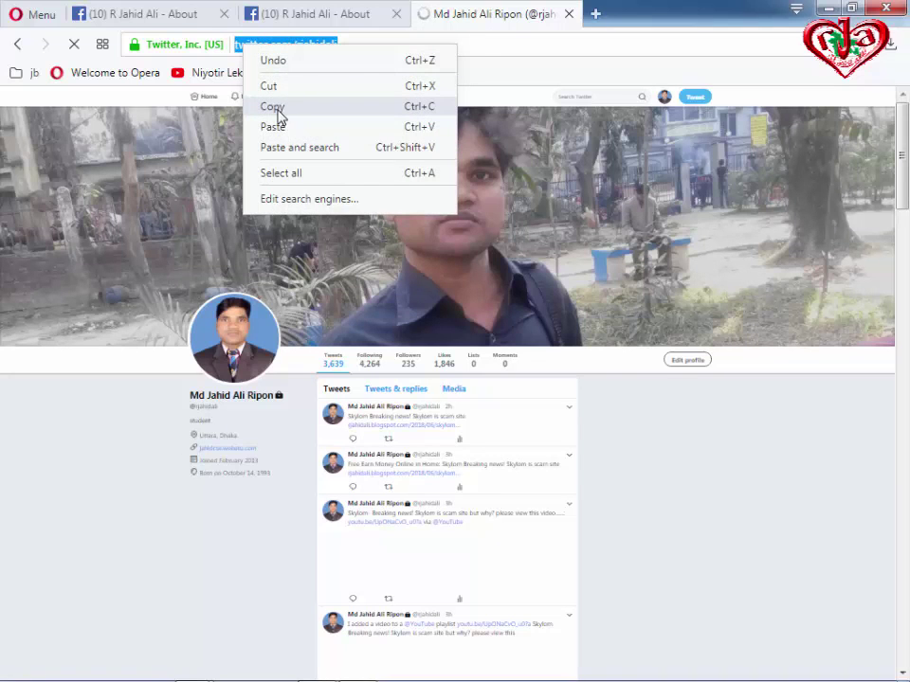
pyautogui.click(281, 110)
pyautogui.click(296, 17)
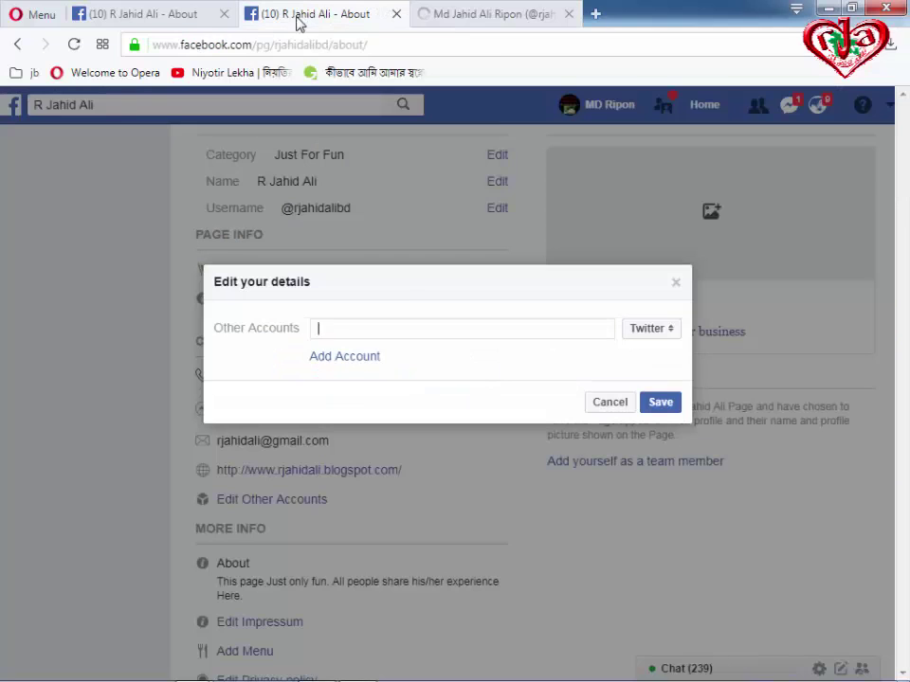
# Step: Save the pasted Twitter profile link under Other Accounts, then add a second account entry
pyautogui.rightClick(343, 330)
pyautogui.click(400, 439)
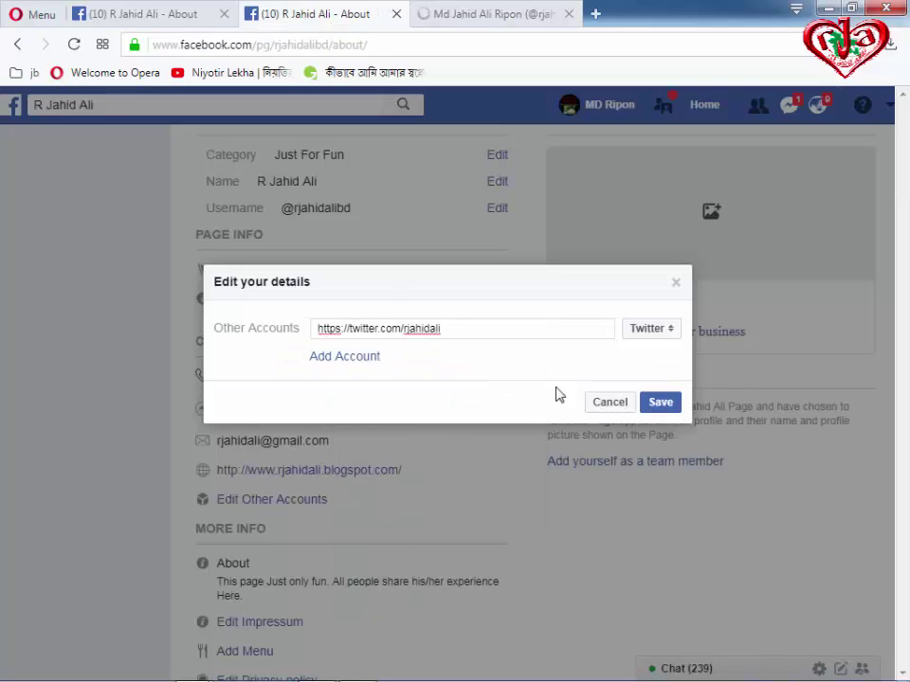
pyautogui.click(661, 403)
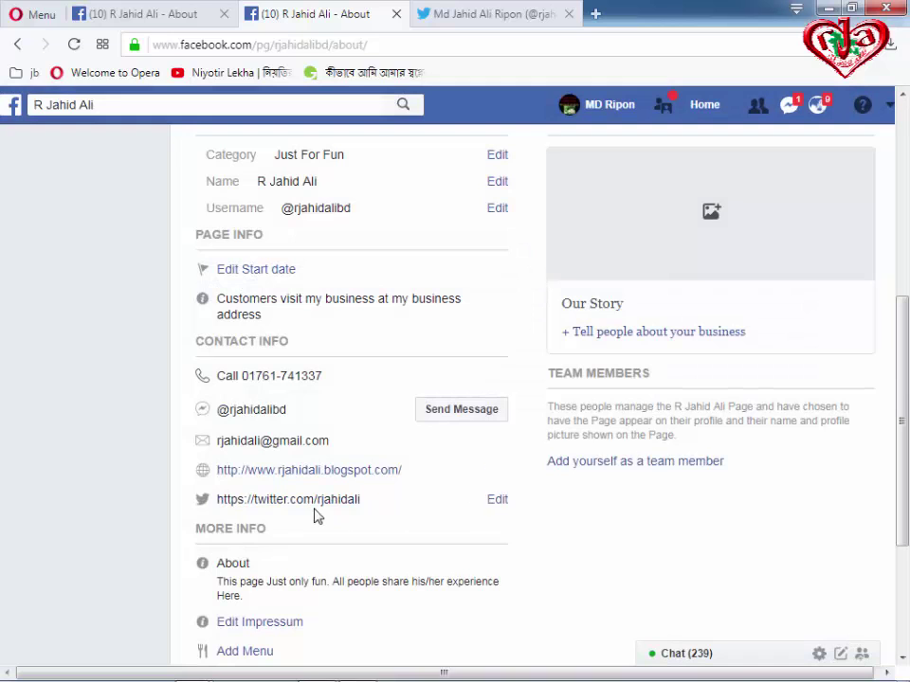
pyautogui.click(494, 503)
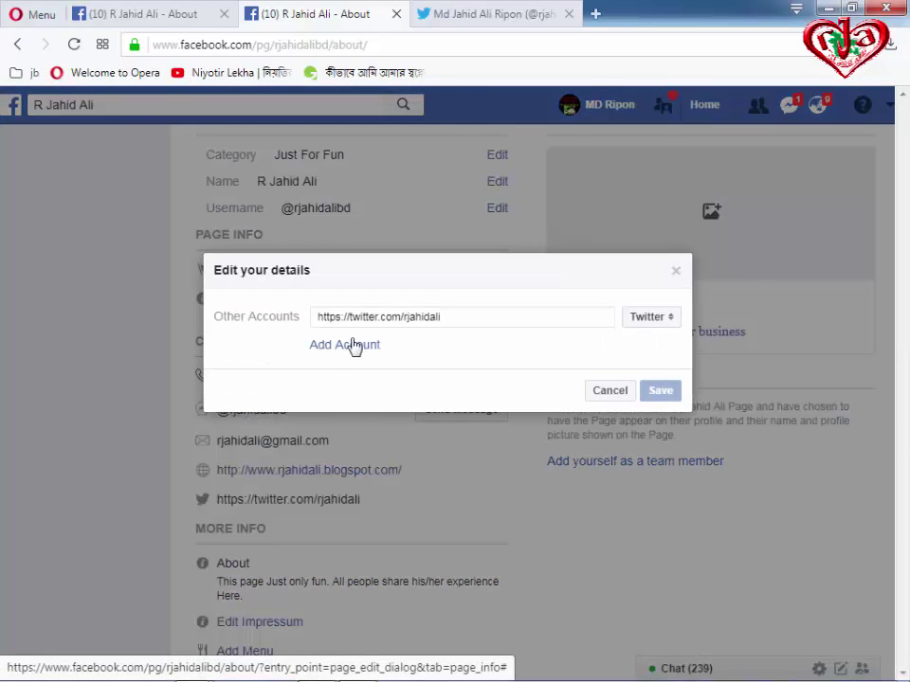
pyautogui.click(355, 345)
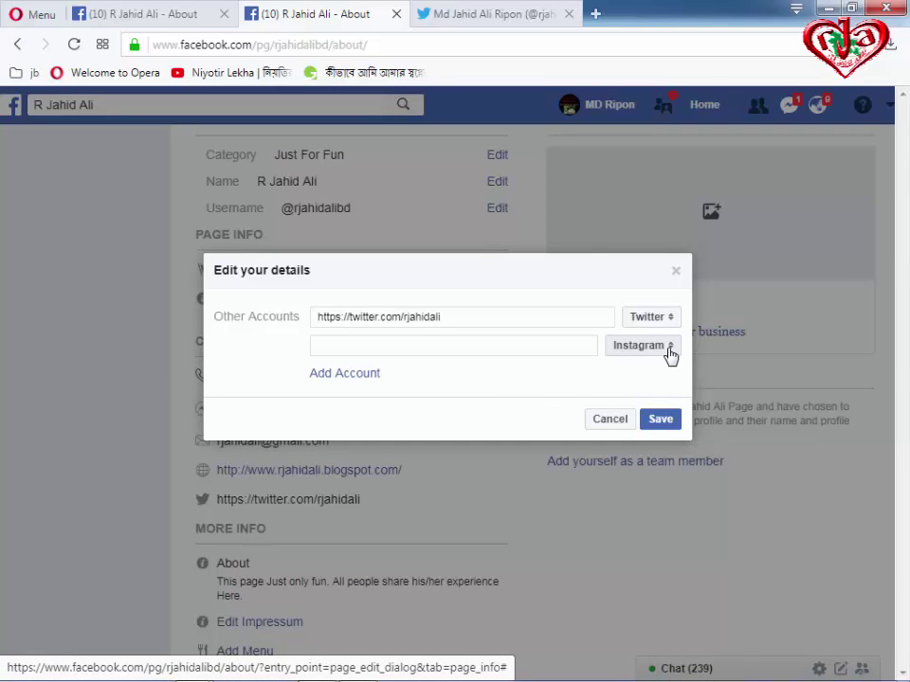
pyautogui.click(514, 26)
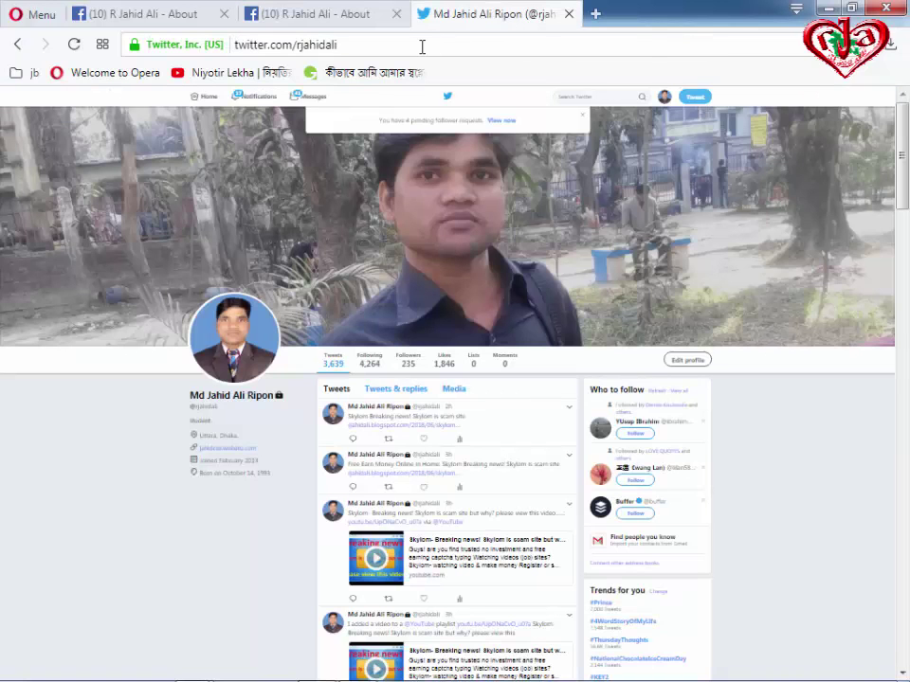
pyautogui.moveTo(421, 46); pyautogui.dragTo(227, 49)
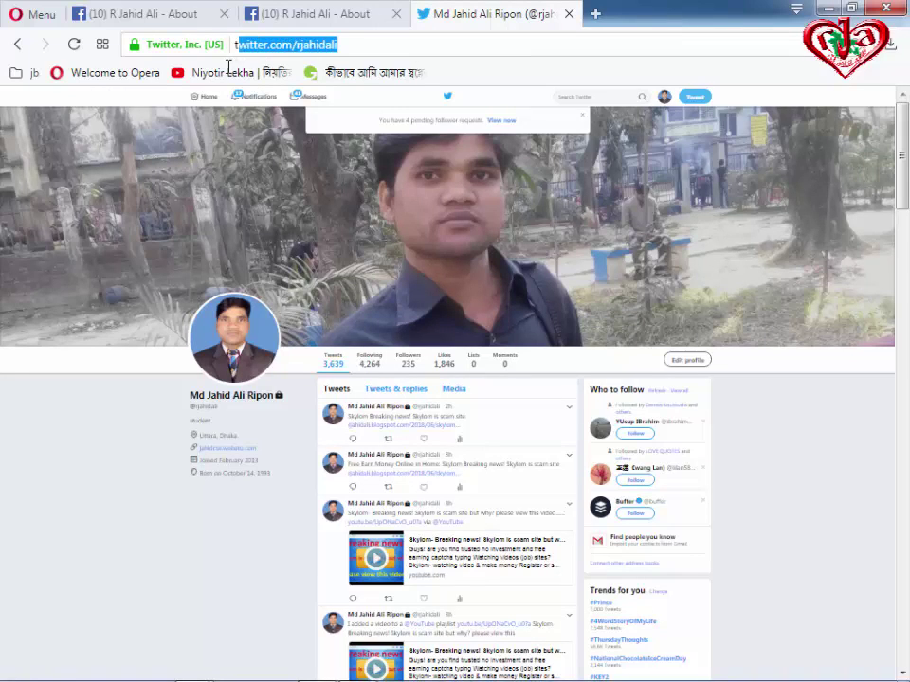
pyautogui.write('in')
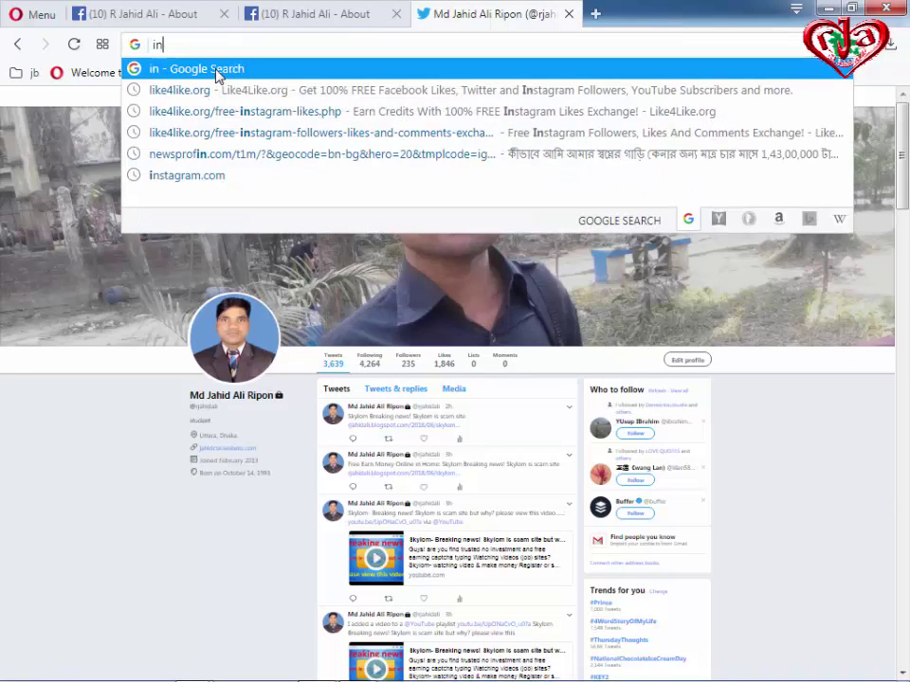
pyautogui.write('t')
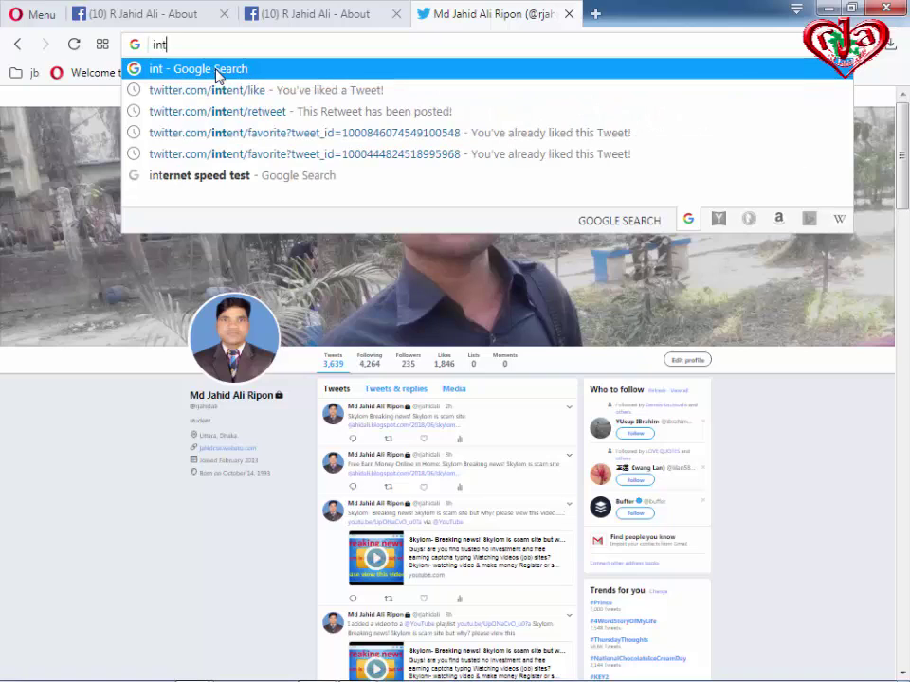
pyautogui.write('s')
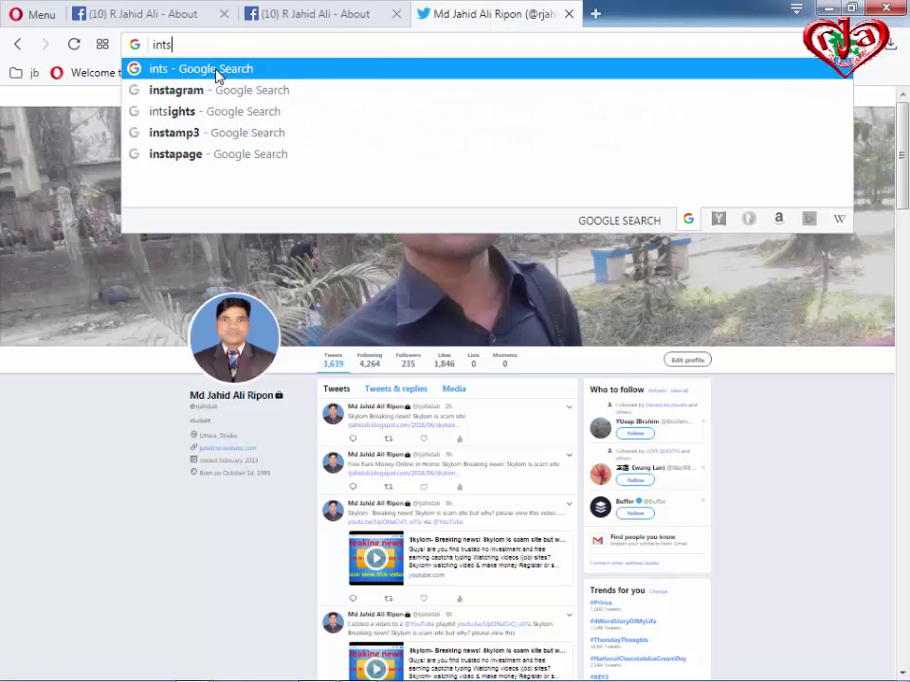
pyautogui.press('BackSpace')
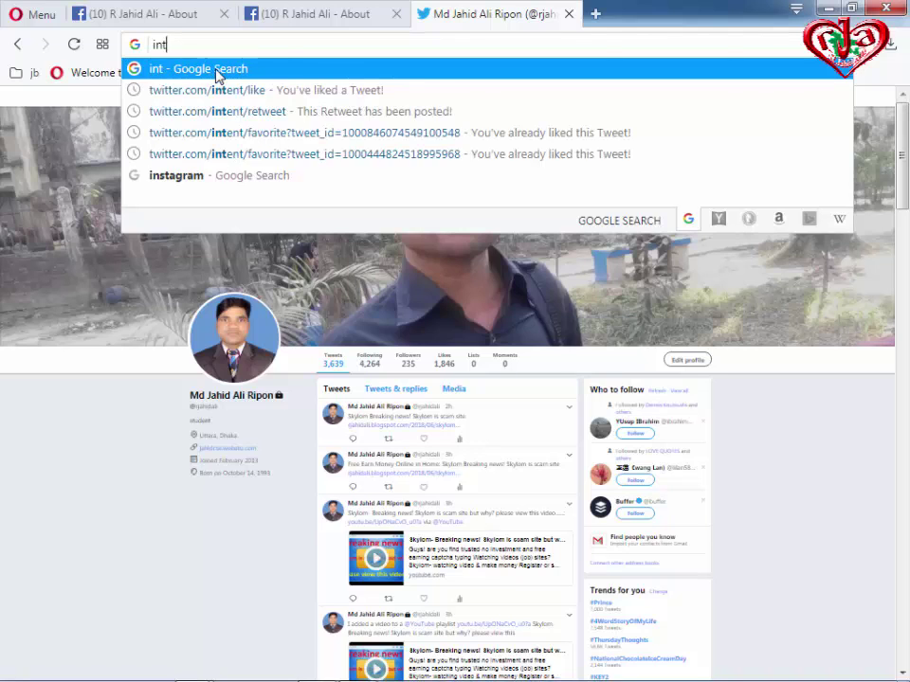
pyautogui.press('BackSpace')
pyautogui.write('st')
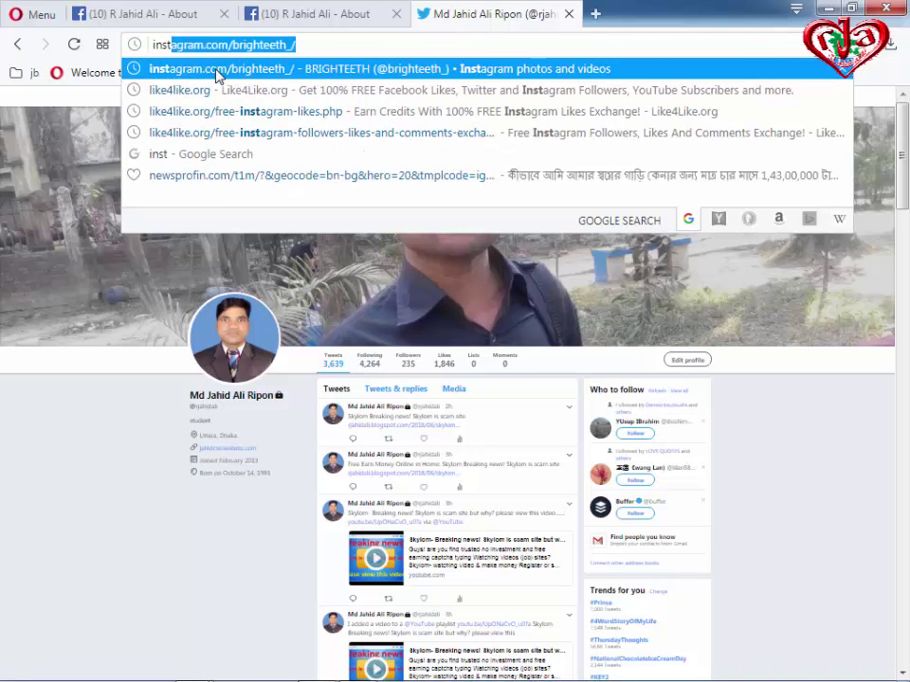
pyautogui.click(358, 47)
pyautogui.moveTo(358, 48); pyautogui.dragTo(227, 45)
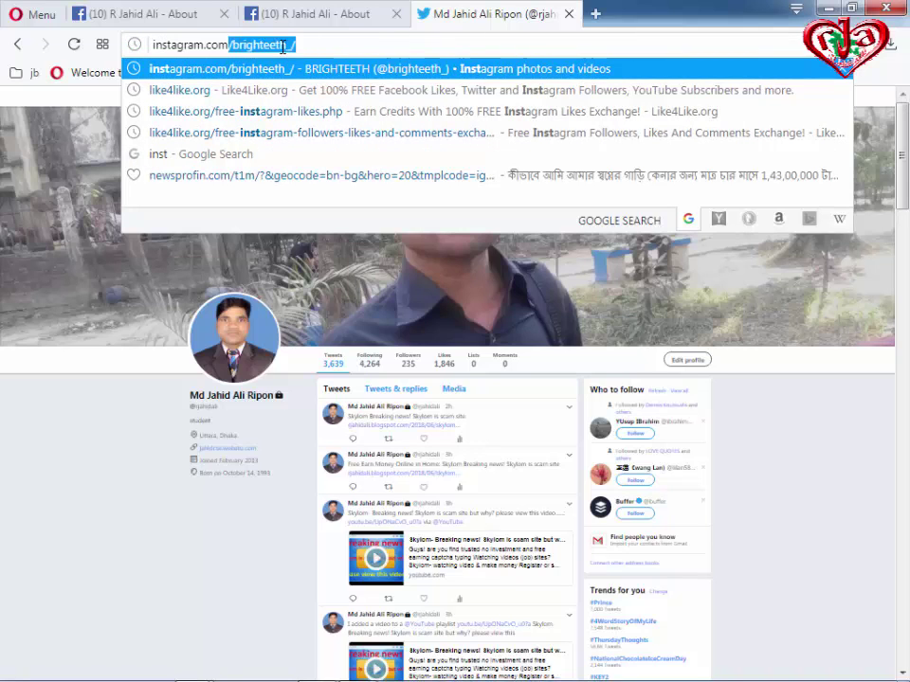
pyautogui.click(303, 46)
pyautogui.moveTo(303, 45)
pyautogui.mouseDown()
pyautogui.moveTo(227, 45)
pyautogui.moveTo(303, 45)
pyautogui.mouseUp()
pyautogui.click(236, 46)
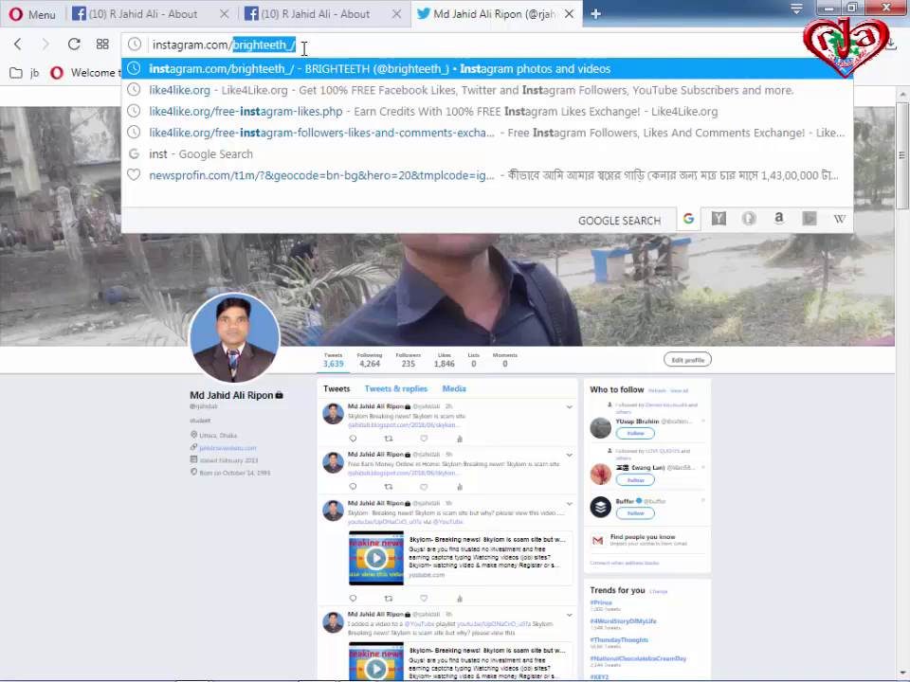
pyautogui.write('rjah')
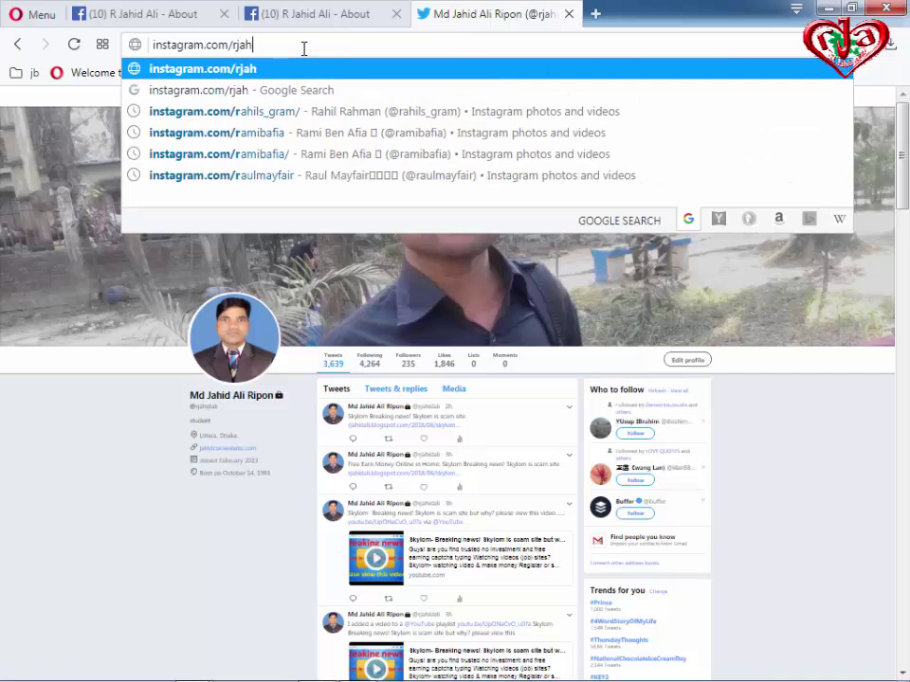
pyautogui.write('idali')
pyautogui.press('Return')
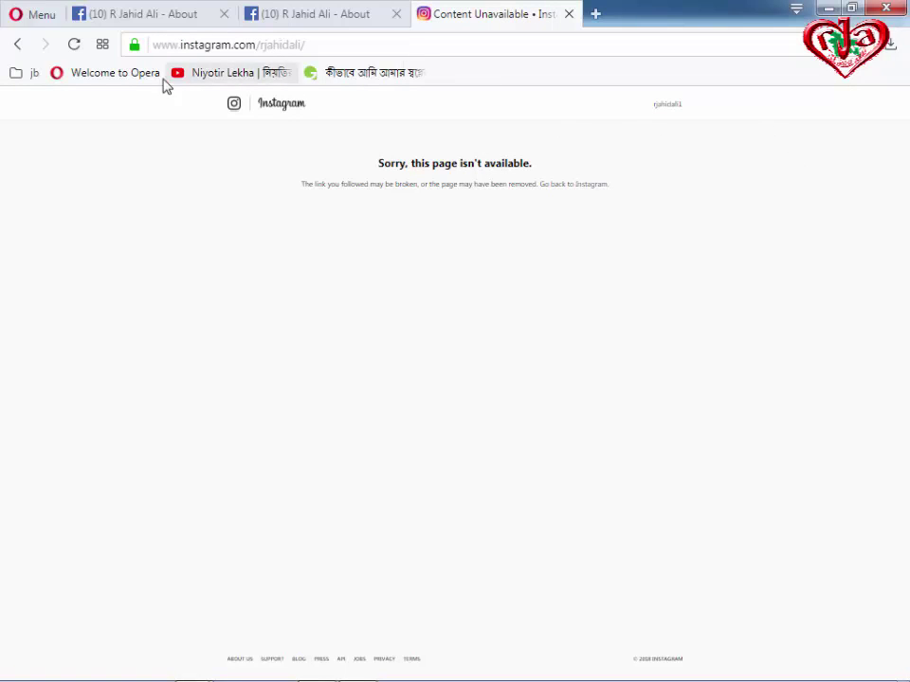
# Step: Load the Instagram home page, open the own profile, and copy its web address
pyautogui.moveTo(261, 44); pyautogui.dragTo(360, 47)
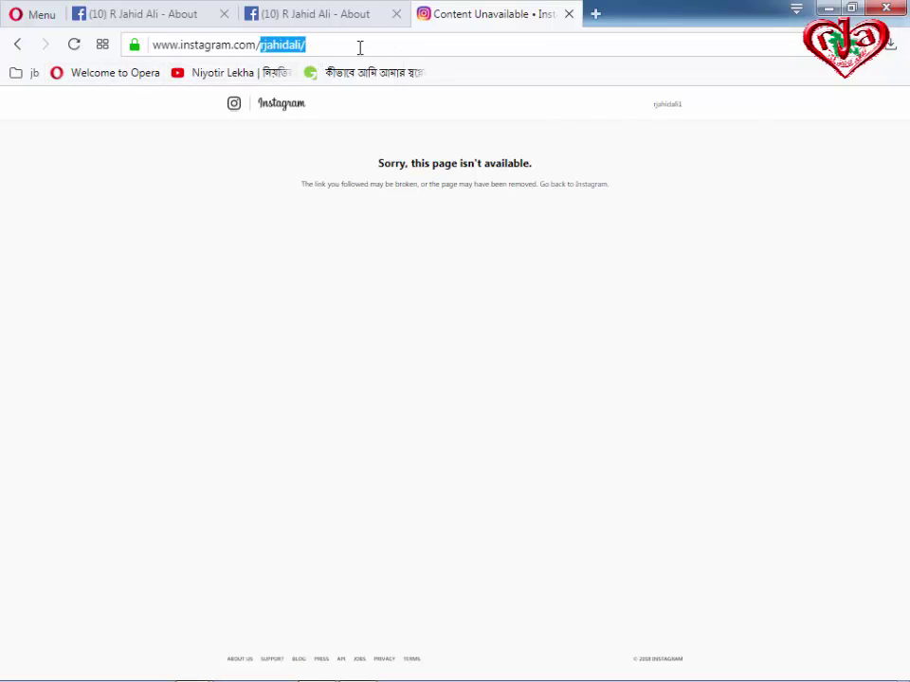
pyautogui.press('BackSpace')
pyautogui.press('Return')
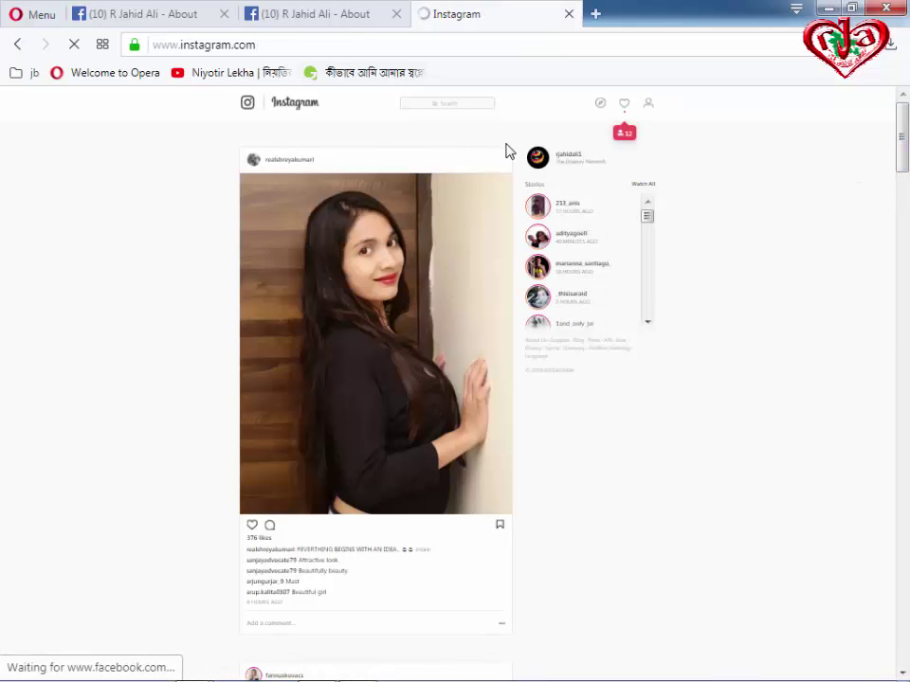
pyautogui.click(569, 157)
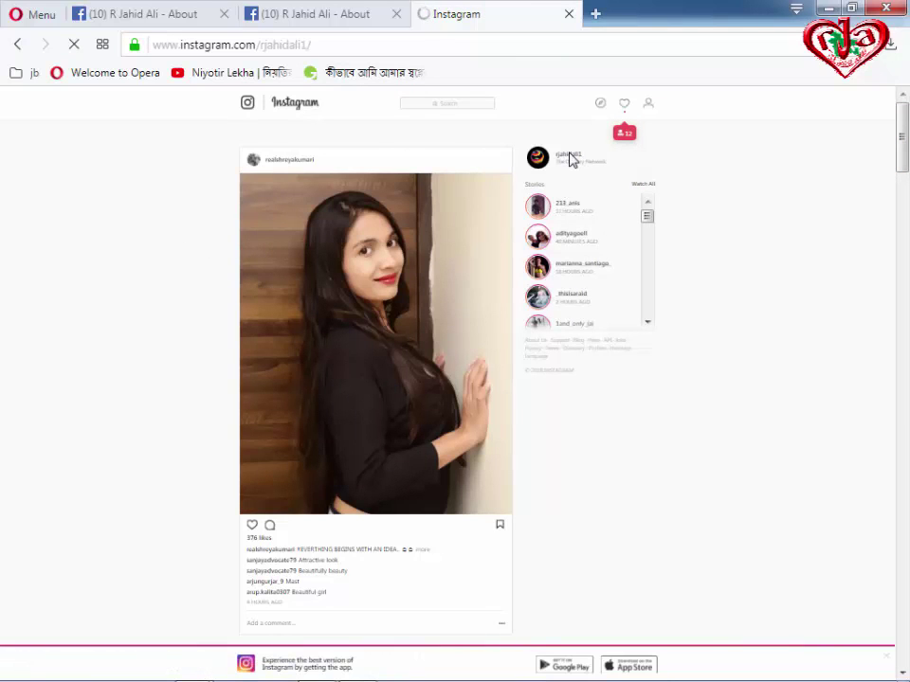
pyautogui.click(284, 49)
pyautogui.rightClick(287, 49)
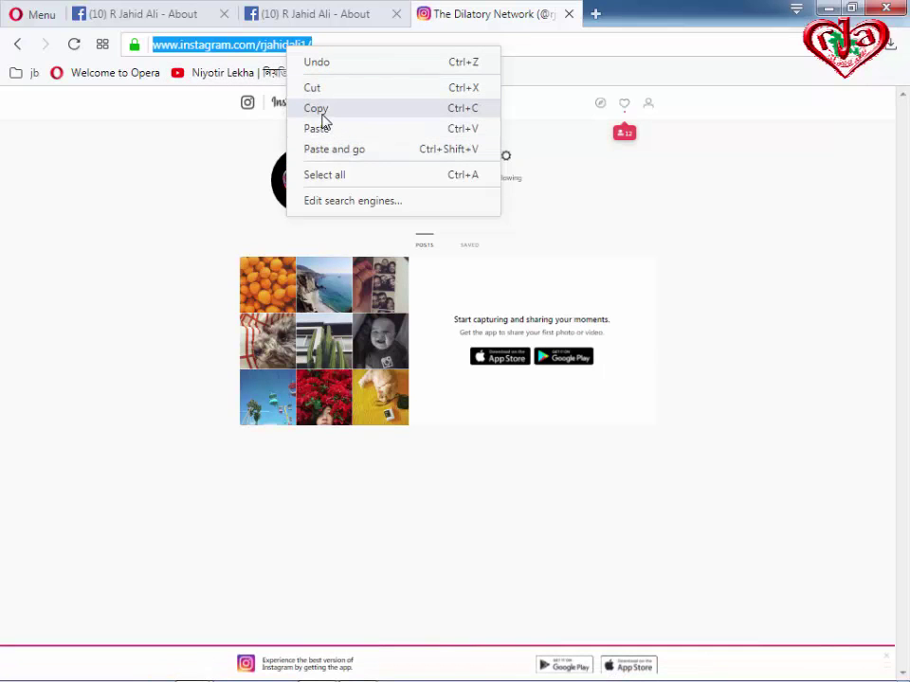
pyautogui.click(327, 118)
# Step: Paste the Instagram profile link into the second account field in Facebook
pyautogui.click(288, 17)
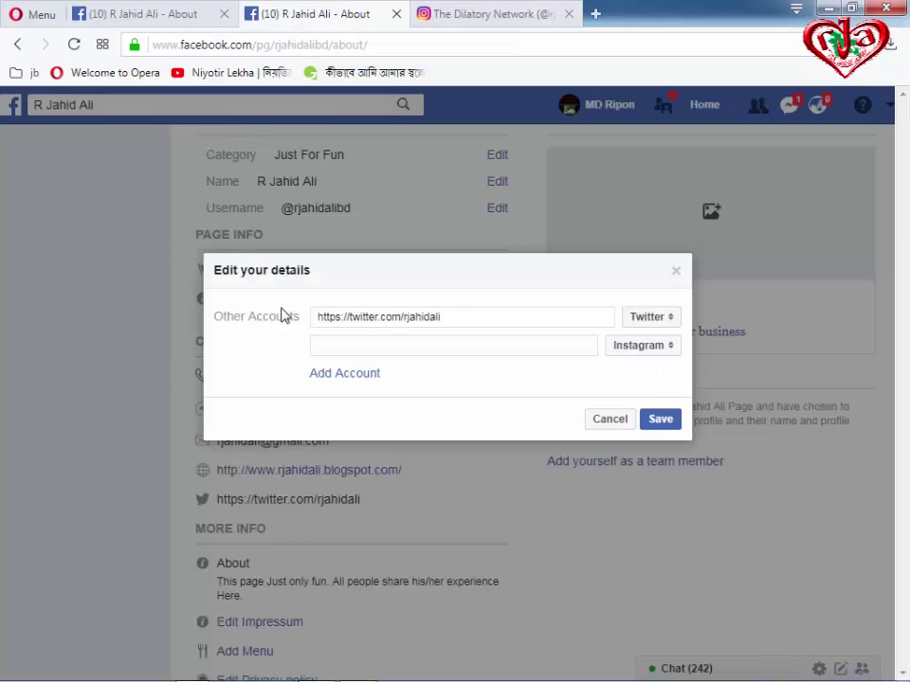
pyautogui.rightClick(397, 350)
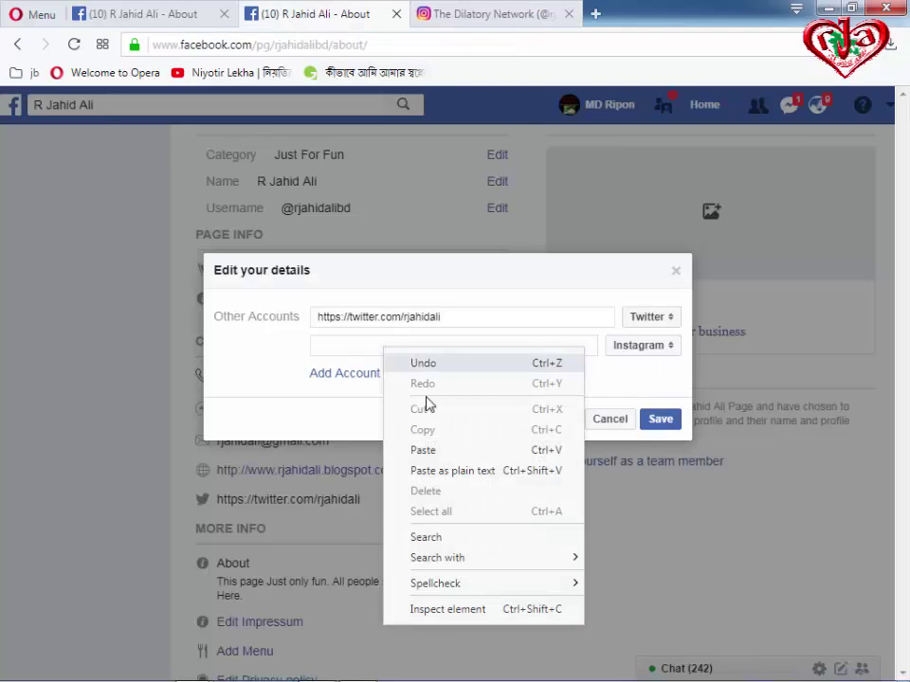
pyautogui.click(428, 451)
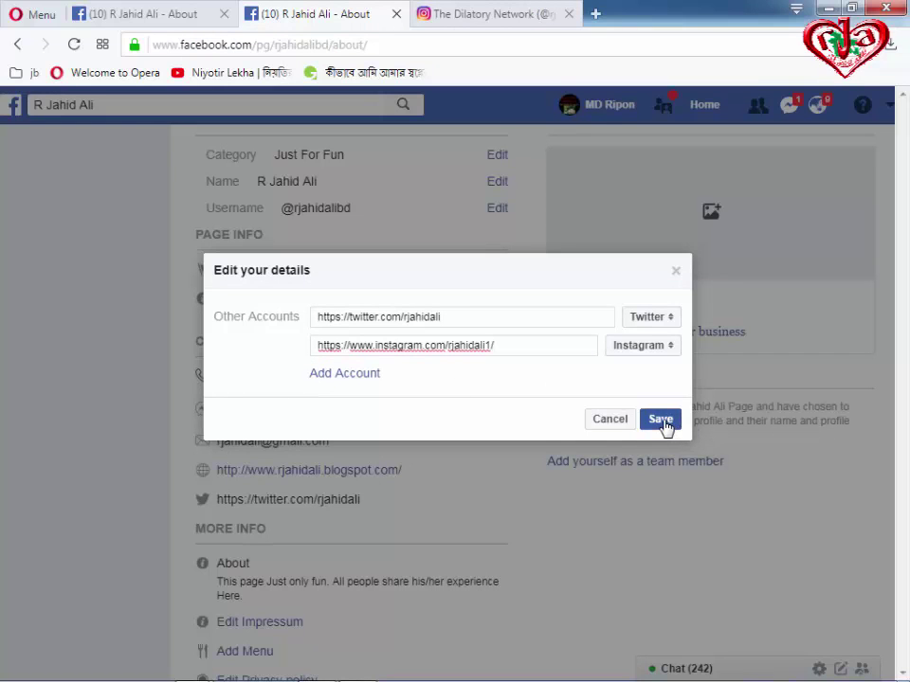
# Step: Add a third account entry set to YouTube and start its address field
pyautogui.click(347, 374)
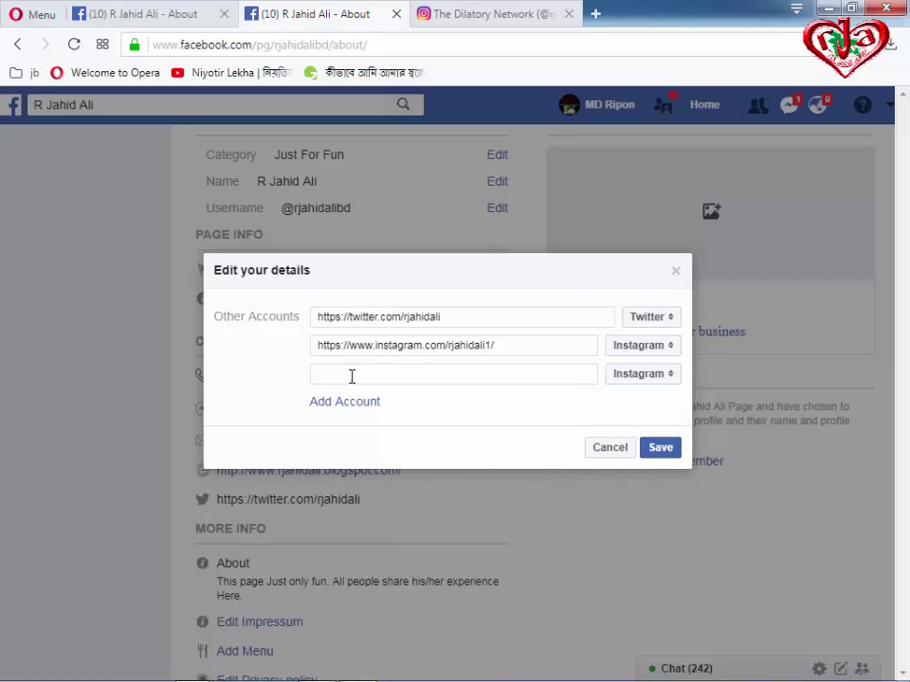
pyautogui.click(661, 381)
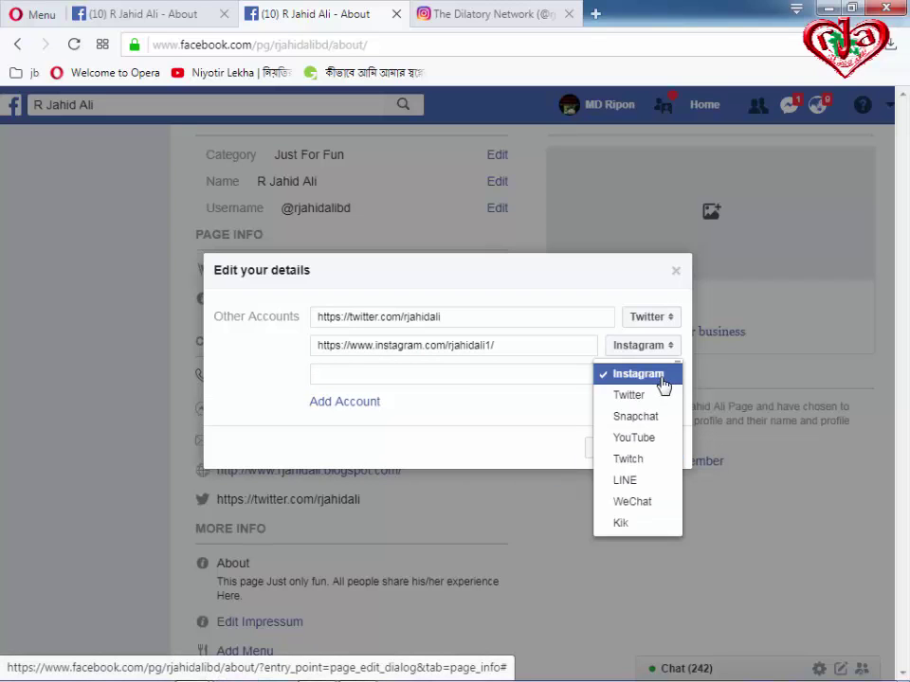
pyautogui.click(646, 436)
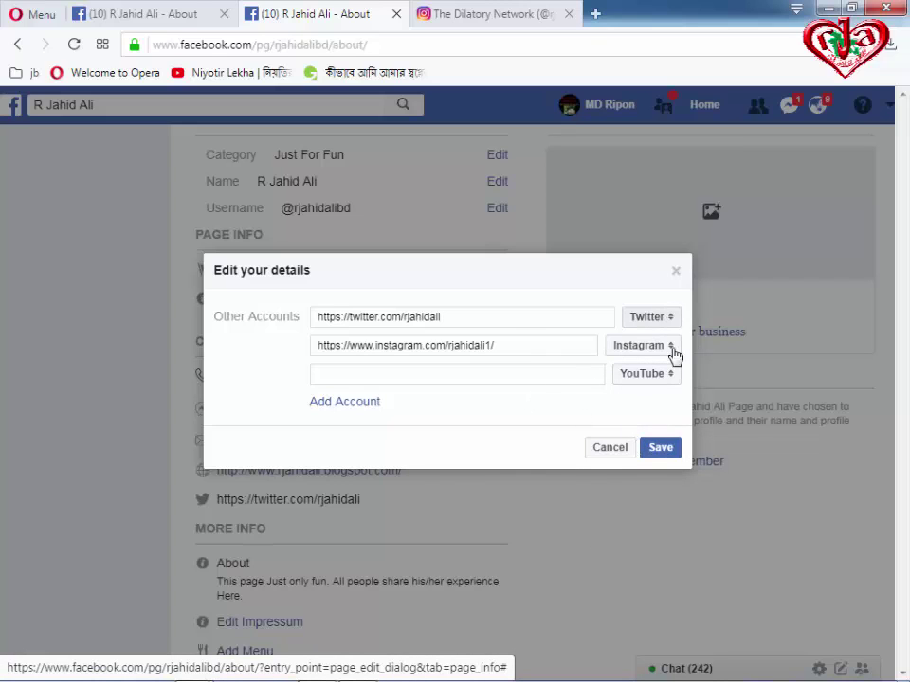
pyautogui.click(350, 372)
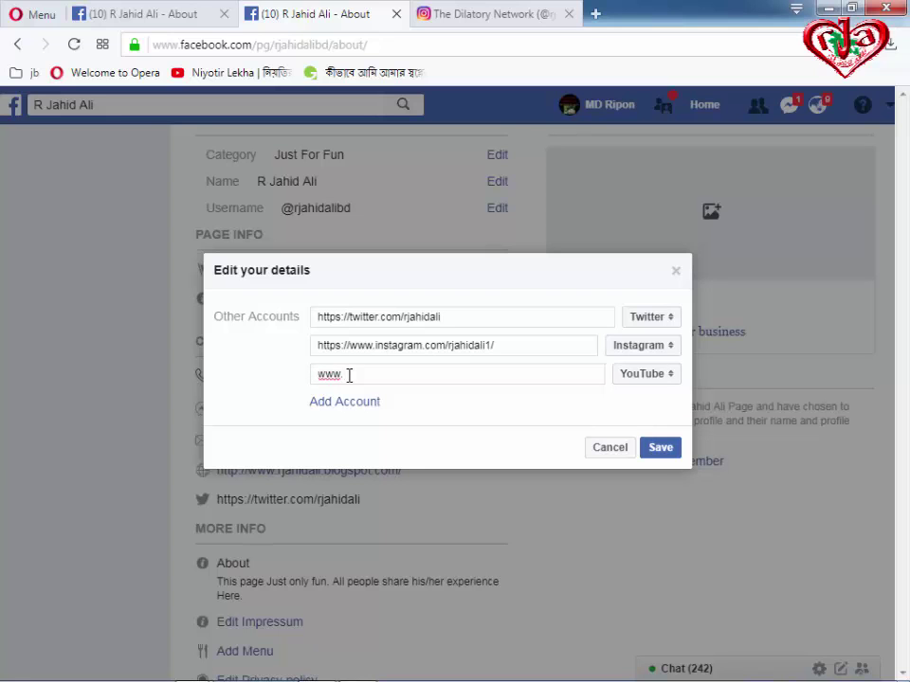
# Step: In a new tab, autocomplete youtube.com/rjahidali from 'y' and copy the address
pyautogui.click(595, 16)
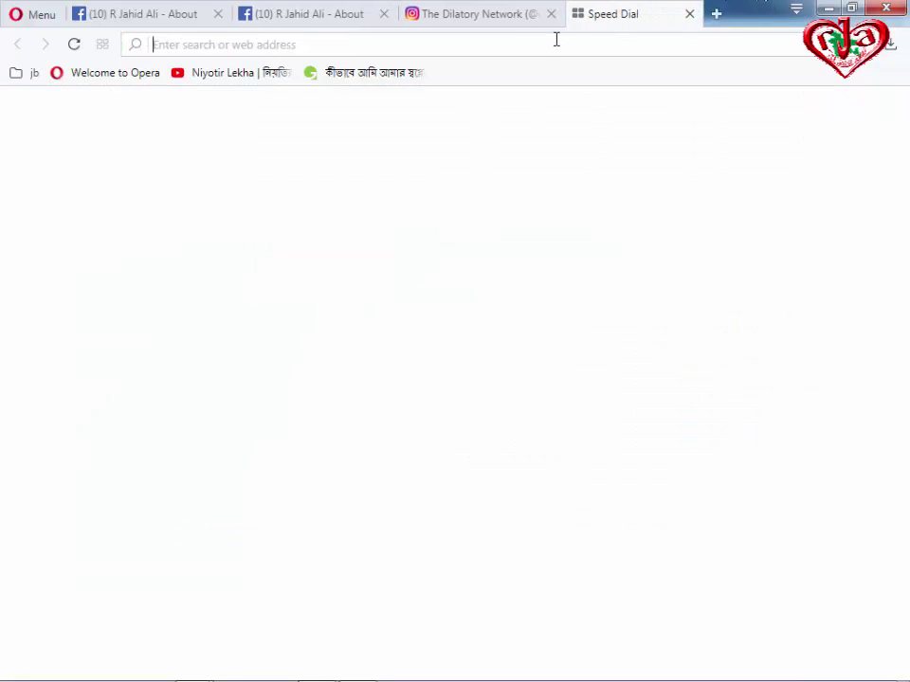
pyautogui.write('youtube.com/rjahidali')
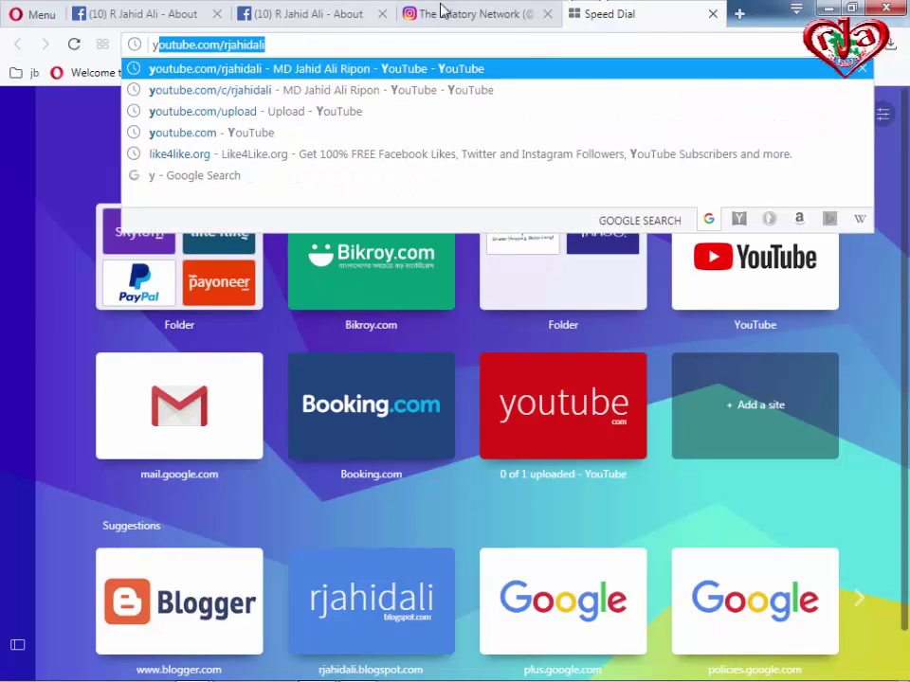
pyautogui.press('End')
pyautogui.hotkey('ctrl', 'a')
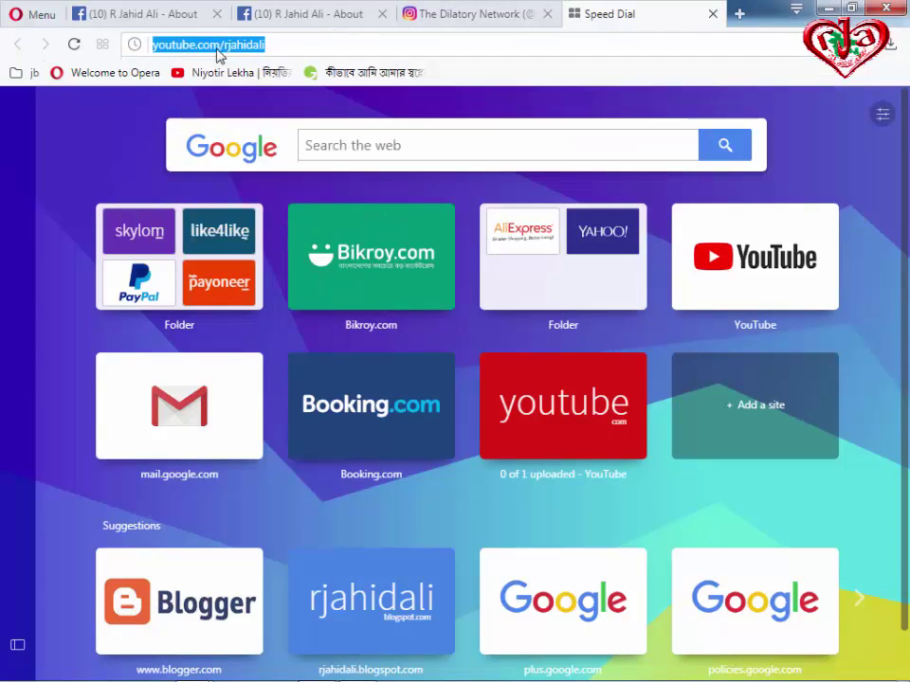
pyautogui.rightClick(239, 44)
pyautogui.click(276, 106)
pyautogui.click(343, 17)
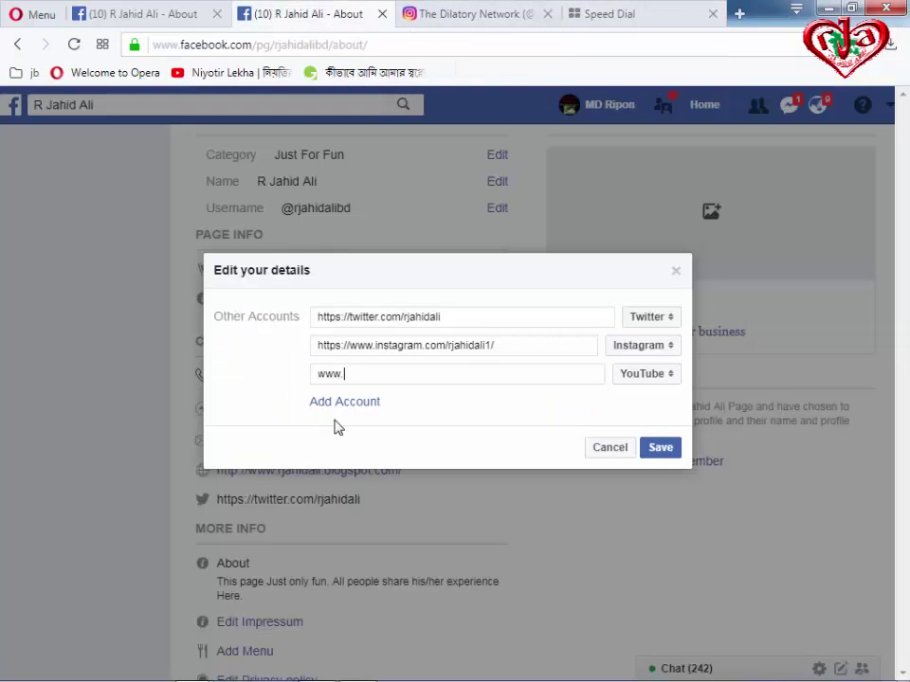
pyautogui.moveTo(382, 376); pyautogui.dragTo(313, 375)
pyautogui.rightClick(328, 374)
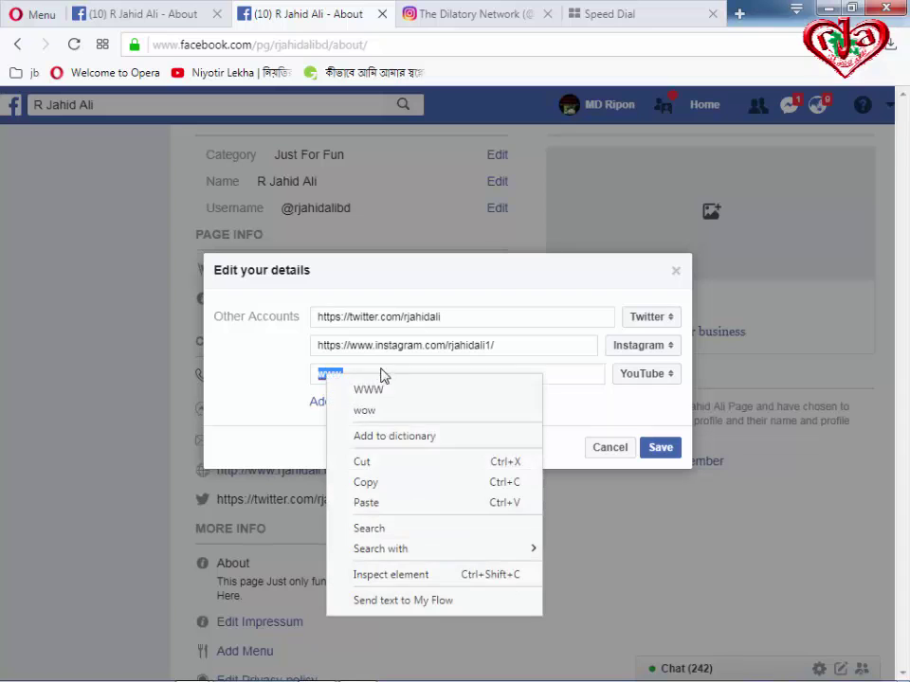
pyautogui.click(376, 503)
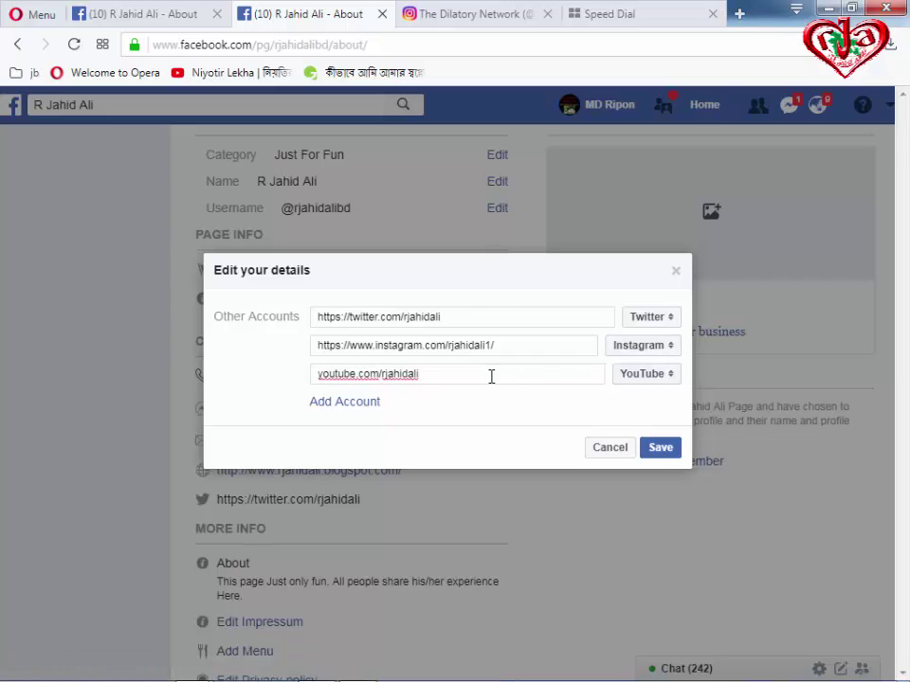
# Step: Select the Twitter address text and add an empty fourth account row
pyautogui.click(493, 315)
pyautogui.moveTo(448, 316); pyautogui.dragTo(323, 320)
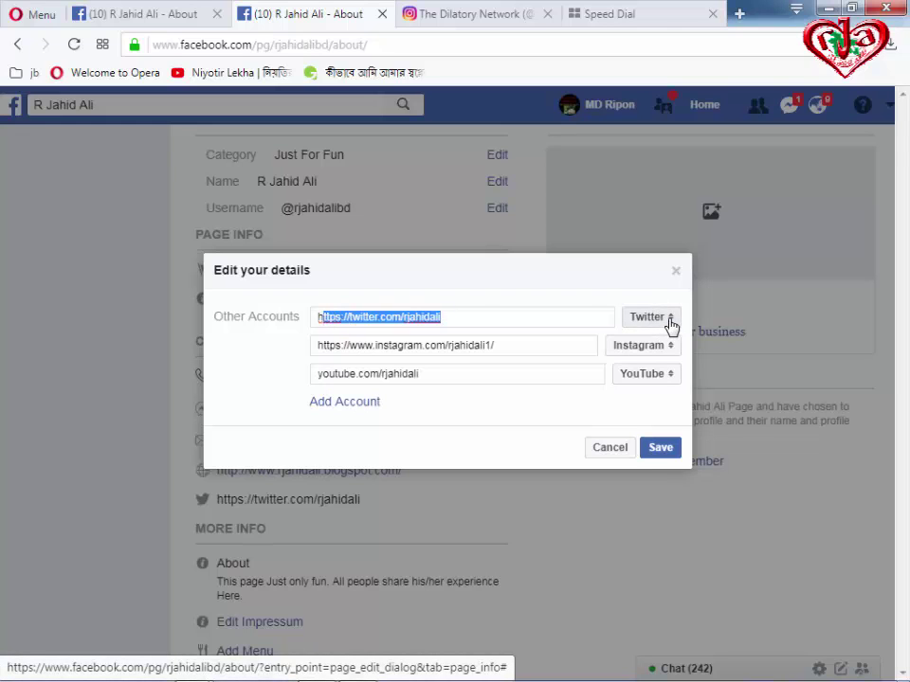
pyautogui.click(349, 402)
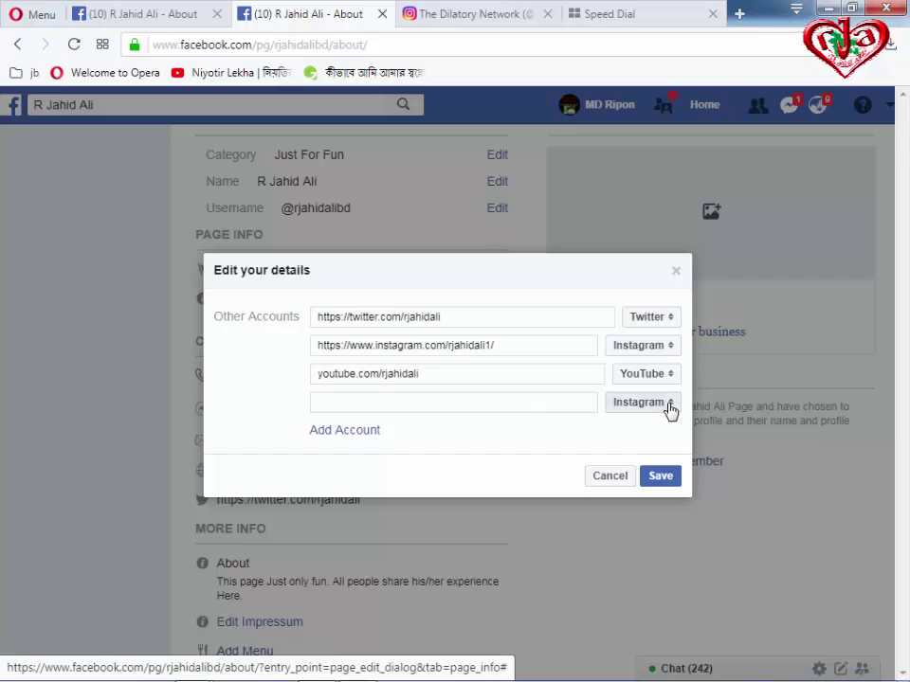
pyautogui.click(668, 403)
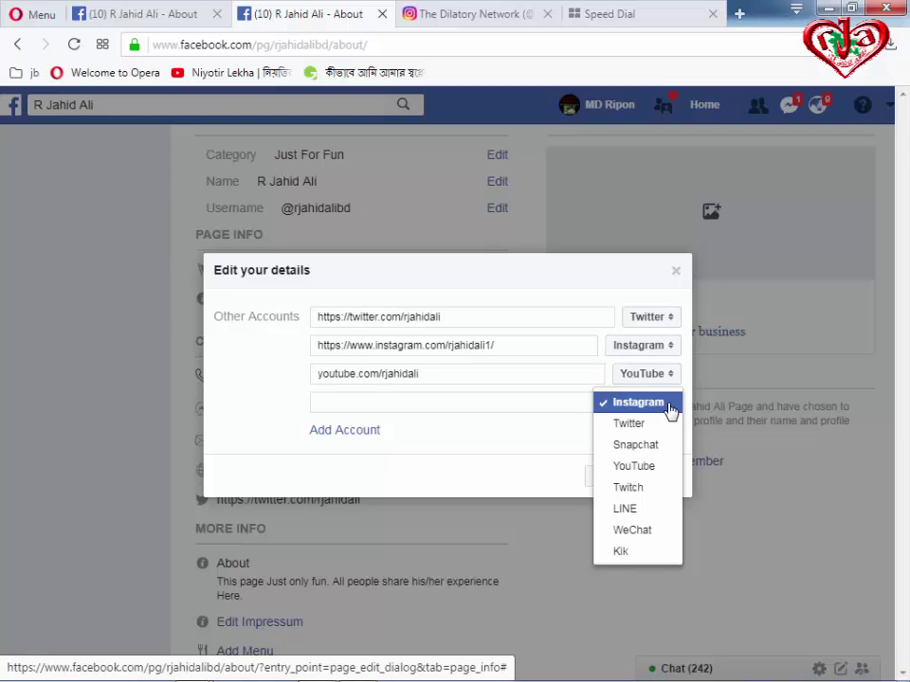
pyautogui.click(441, 404)
# Step: Save the links, reopen them, and turn the first row into YouTube with the channel address
pyautogui.click(656, 476)
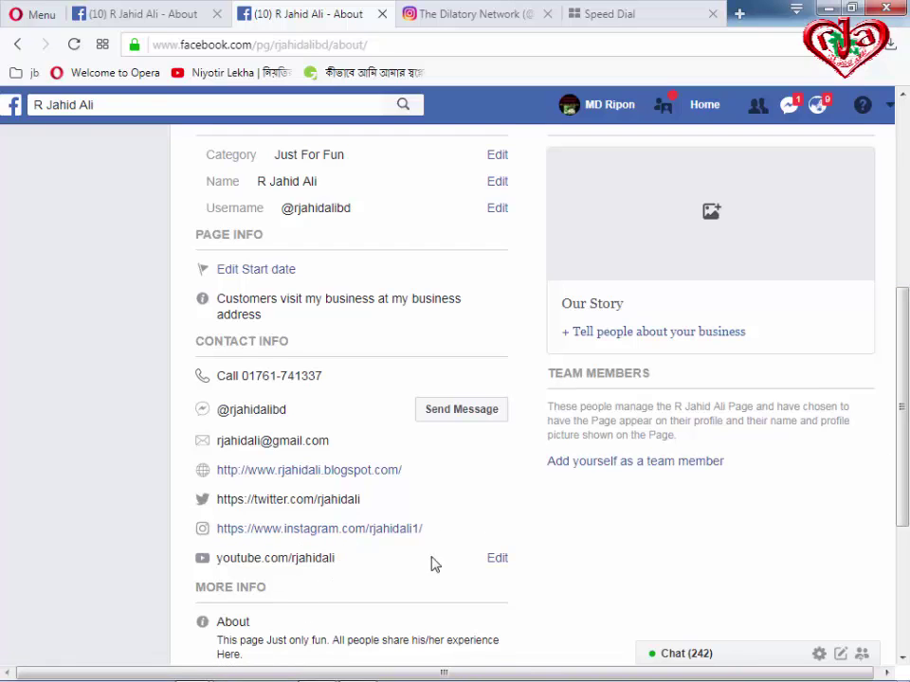
pyautogui.click(497, 558)
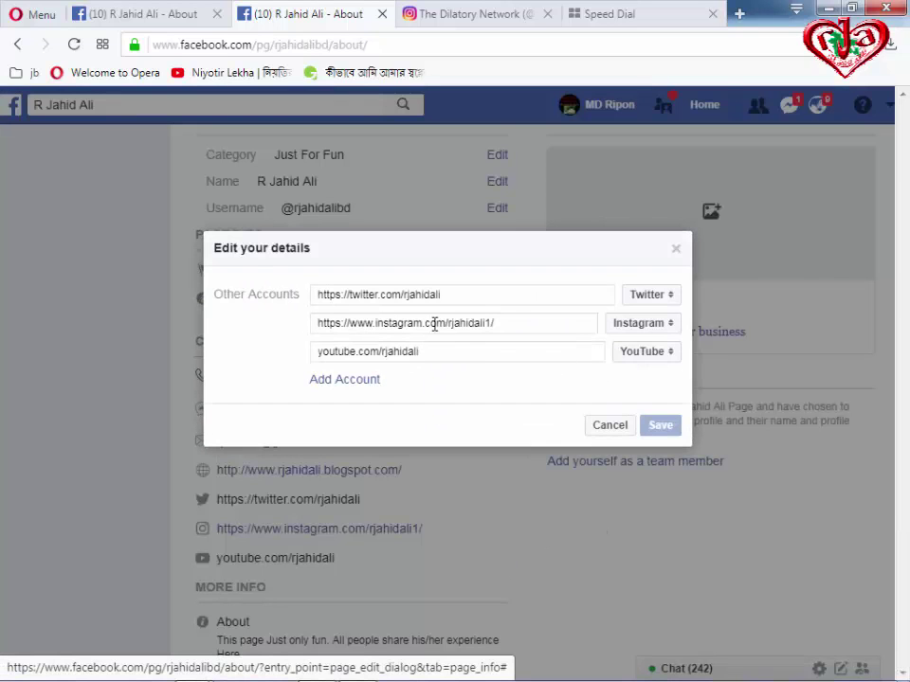
pyautogui.moveTo(477, 299); pyautogui.dragTo(268, 307)
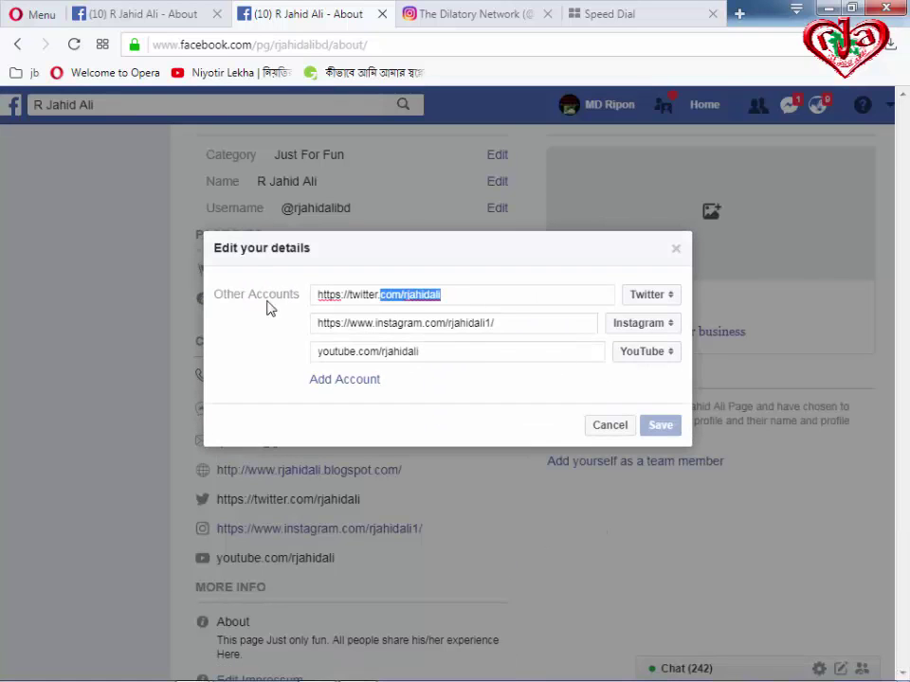
pyautogui.click(664, 300)
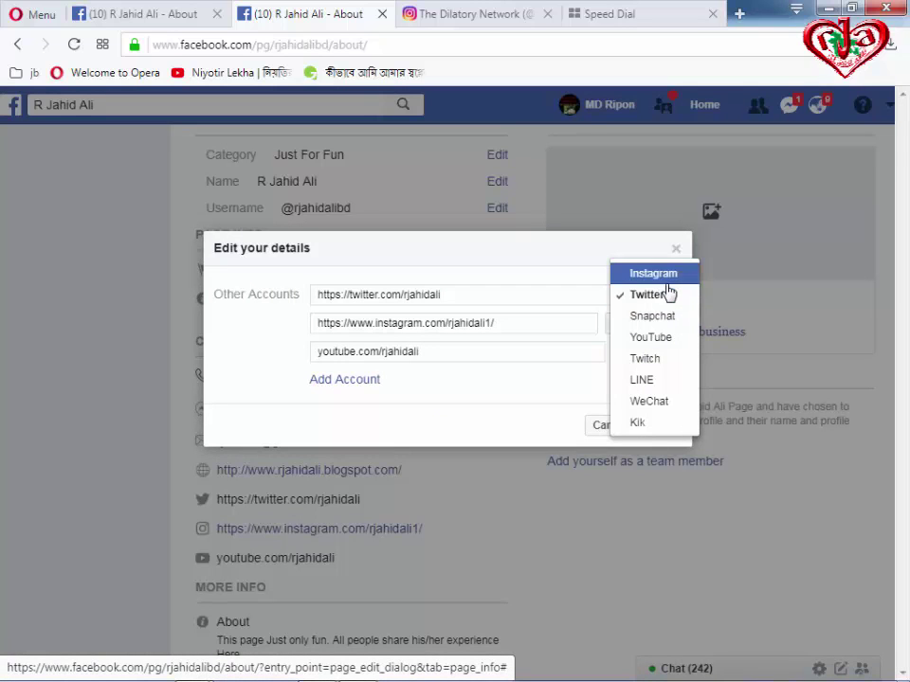
pyautogui.click(661, 341)
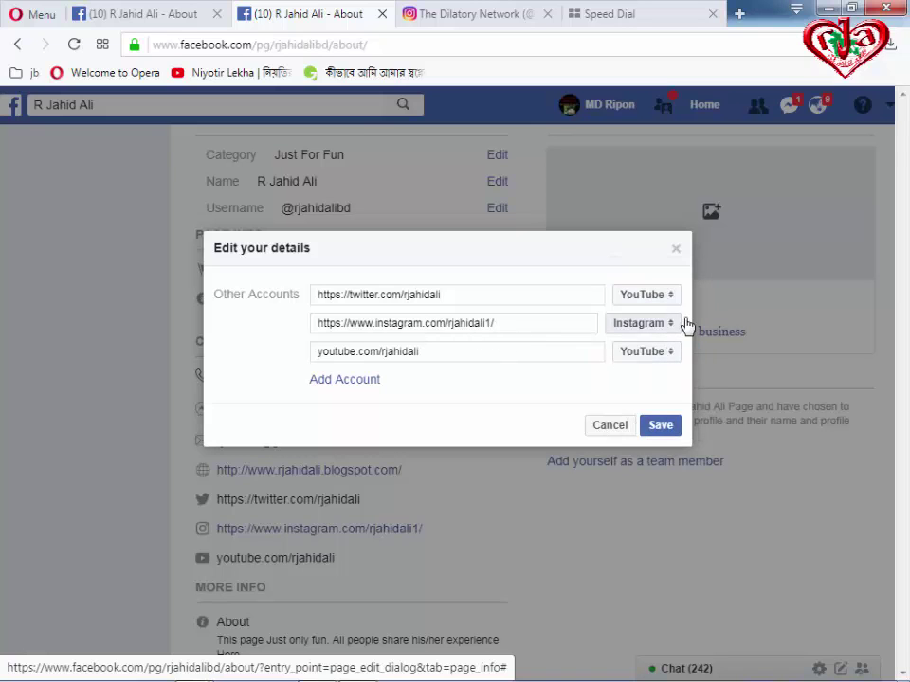
pyautogui.tripleClick(430, 298)
pyautogui.moveTo(430, 298); pyautogui.dragTo(402, 297)
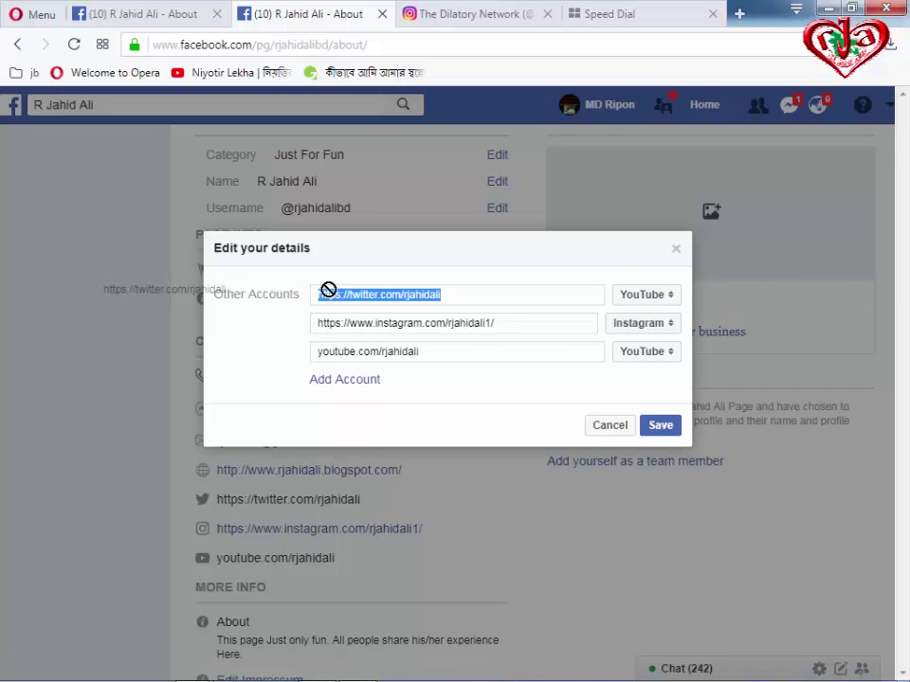
pyautogui.rightClick(402, 299)
pyautogui.click(447, 355)
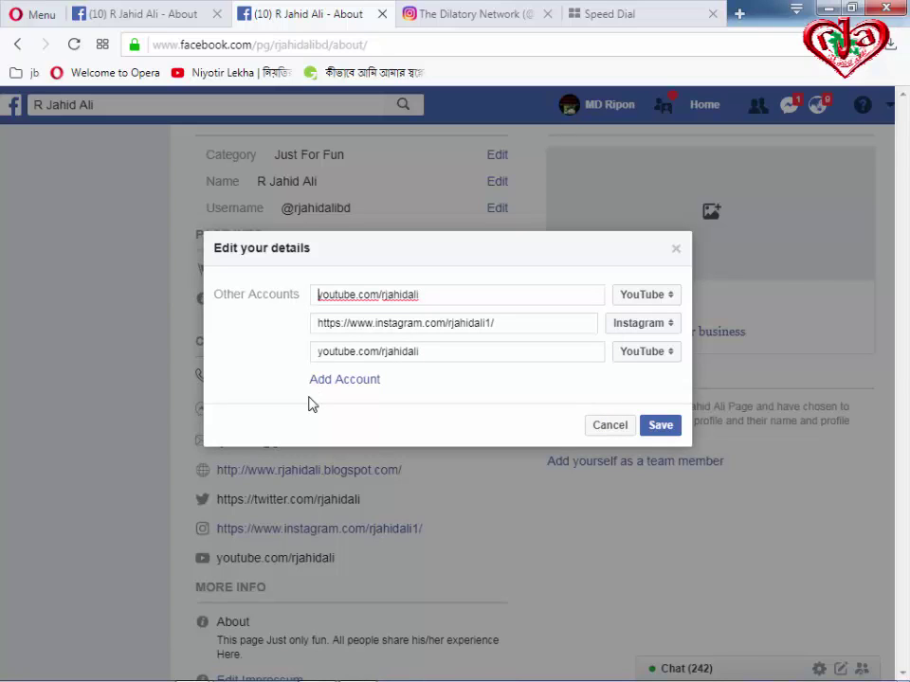
pyautogui.write('w')
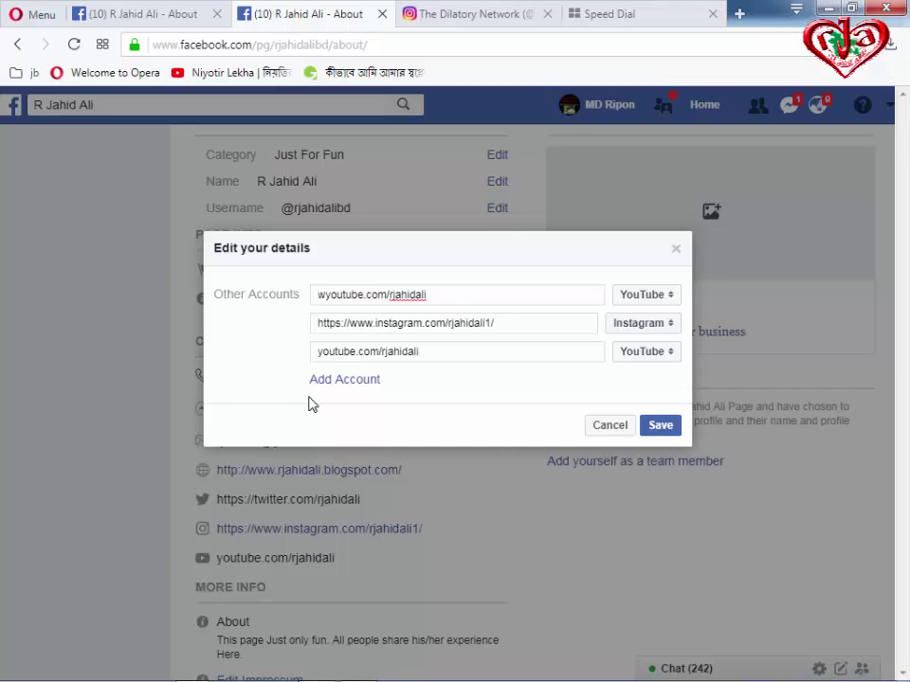
pyautogui.press('BackSpace')
pyautogui.write('http')
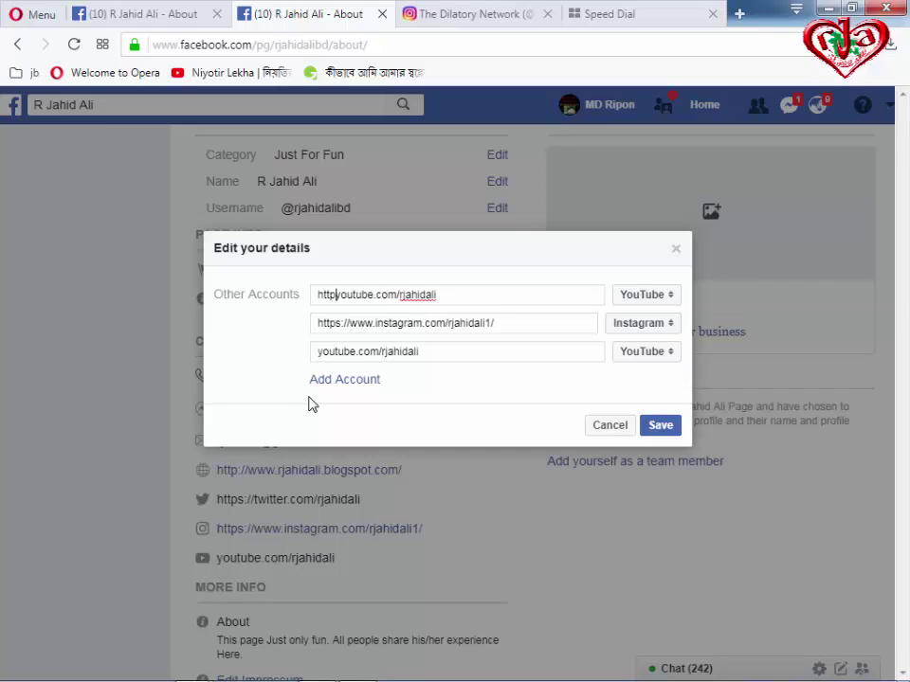
pyautogui.write('a')
pyautogui.press('BackSpace')
pyautogui.write('s')
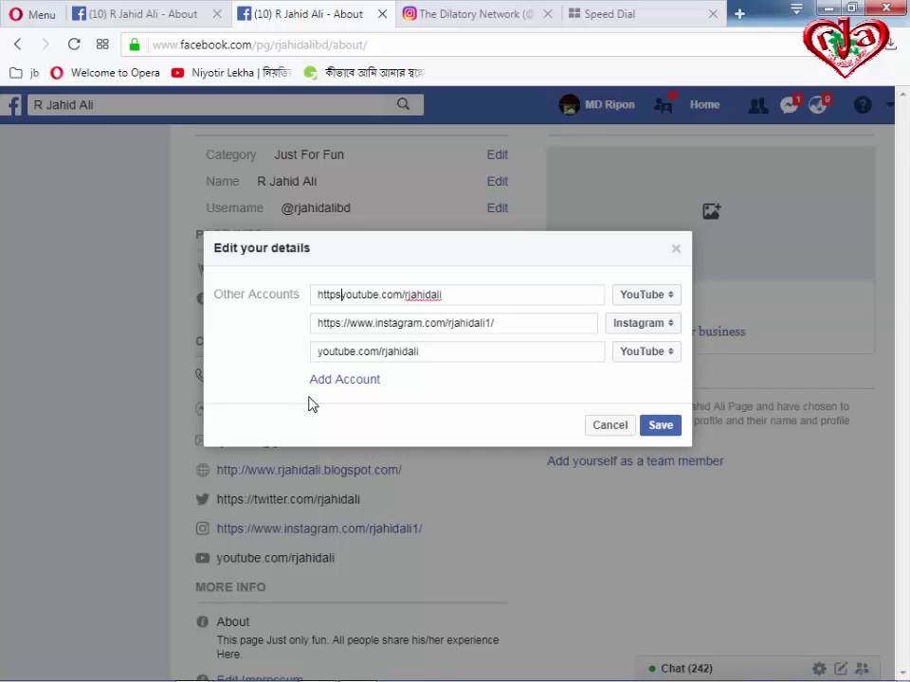
pyautogui.write(':')
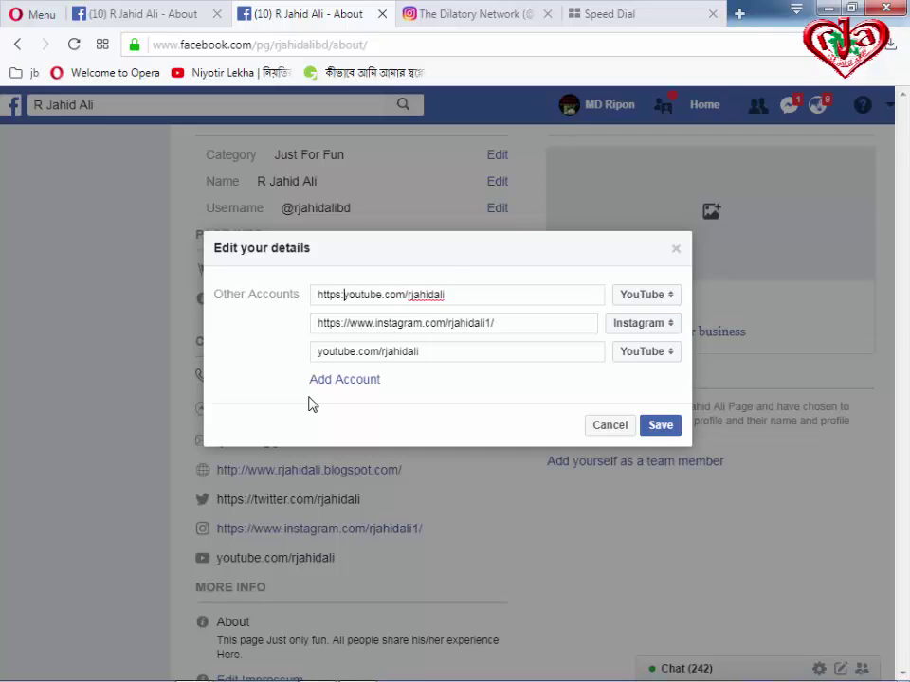
pyautogui.write('//')
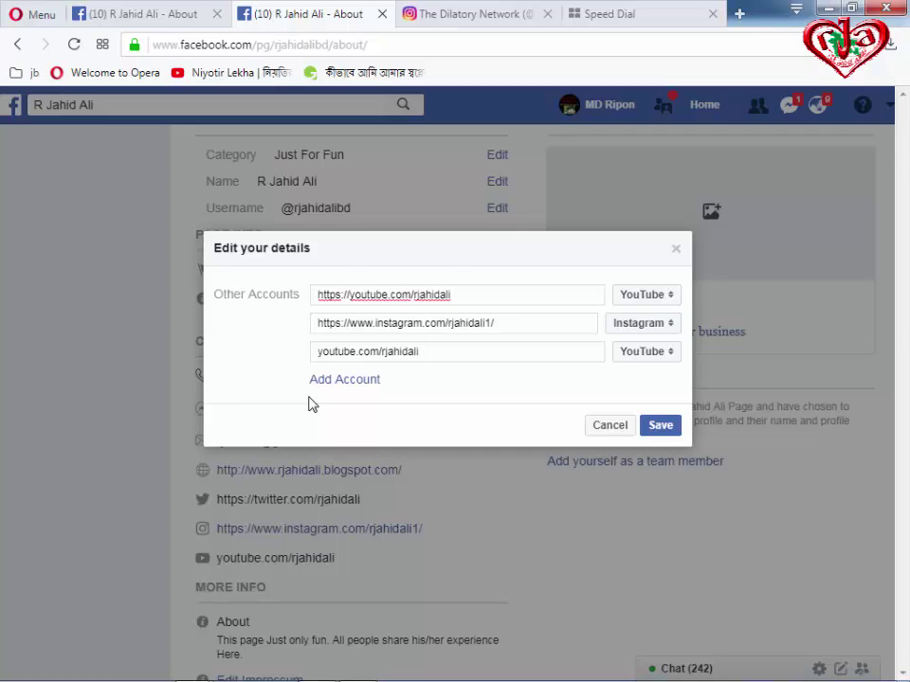
pyautogui.write('ww')
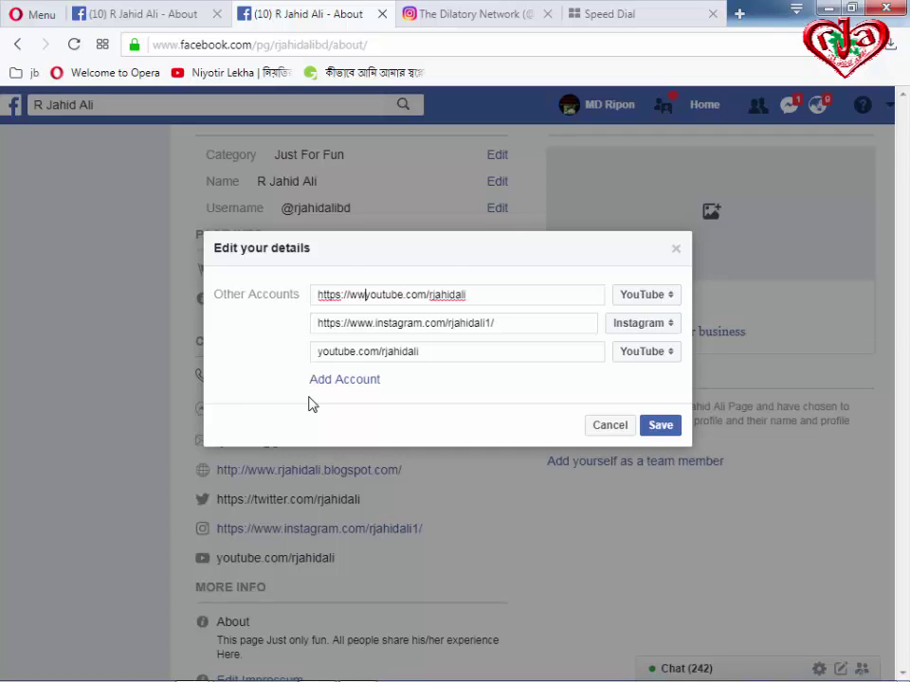
pyautogui.write('w.')
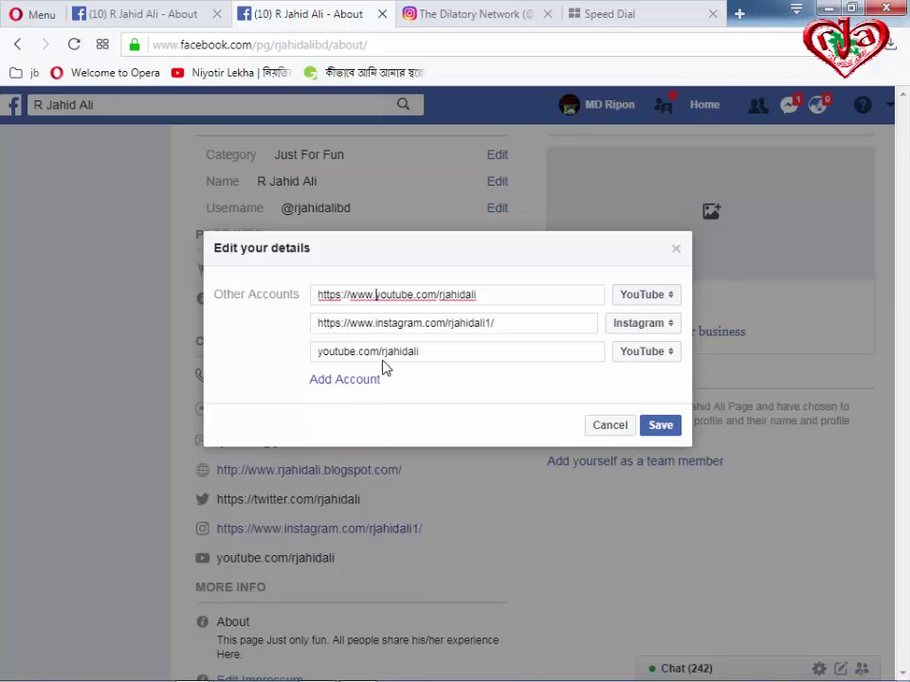
# Step: Set the third row to Instagram and paste the second row's Instagram address into it
pyautogui.click(670, 355)
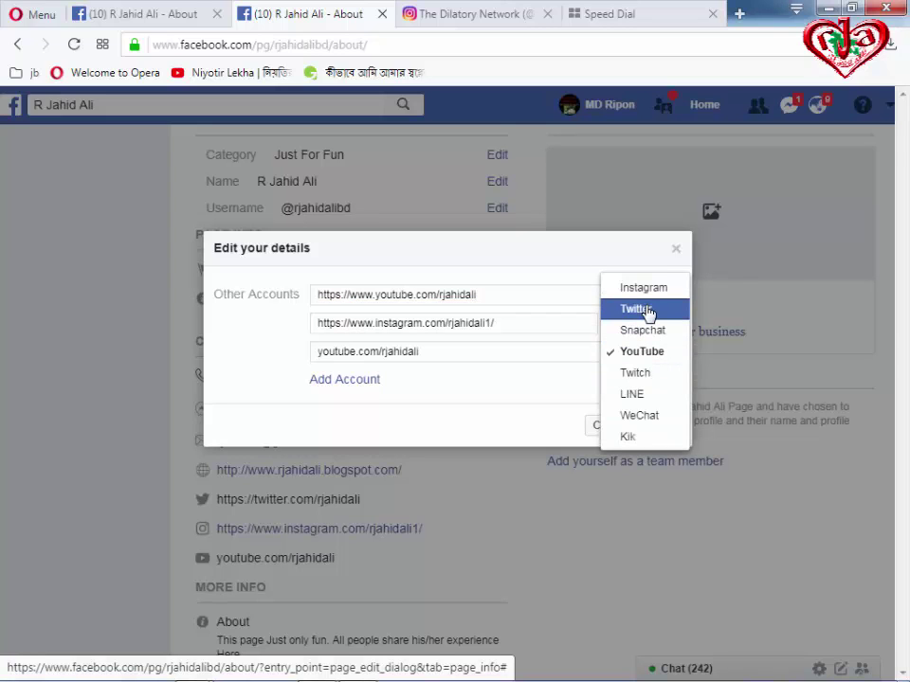
pyautogui.click(548, 364)
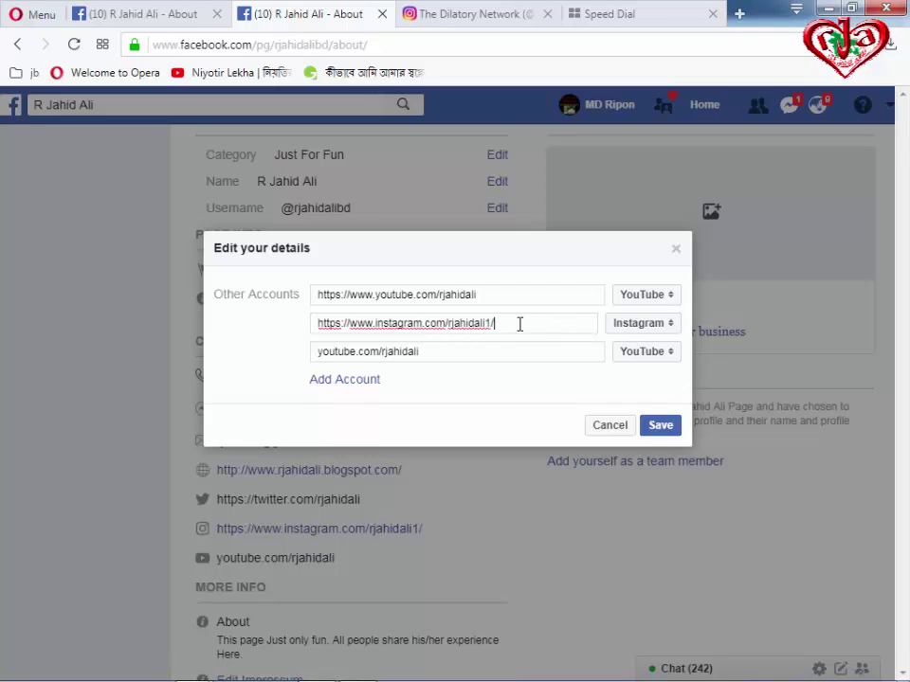
pyautogui.moveTo(521, 324); pyautogui.dragTo(274, 335)
pyautogui.rightClick(405, 326)
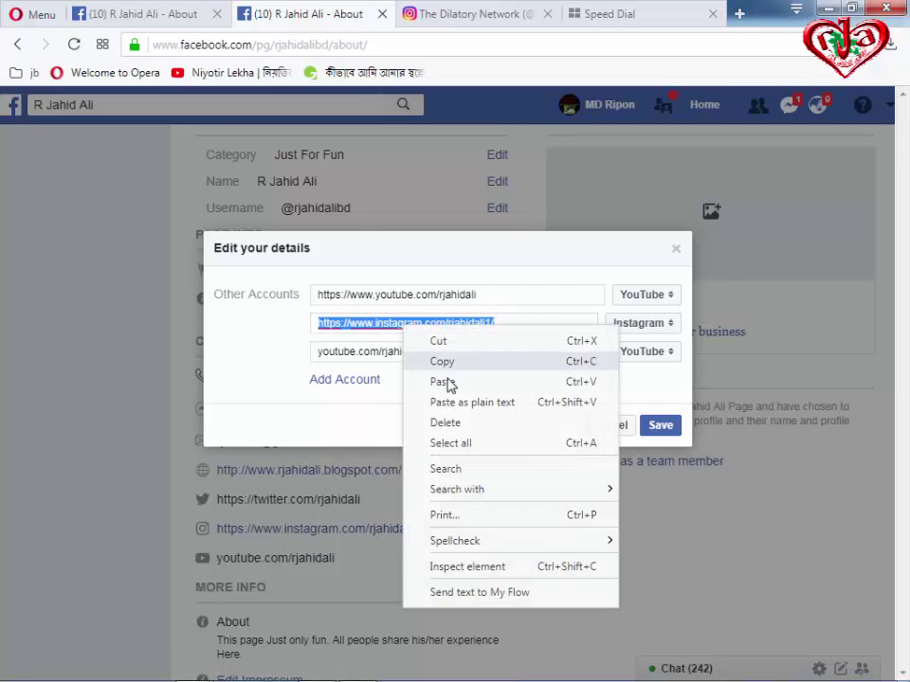
pyautogui.click(442, 360)
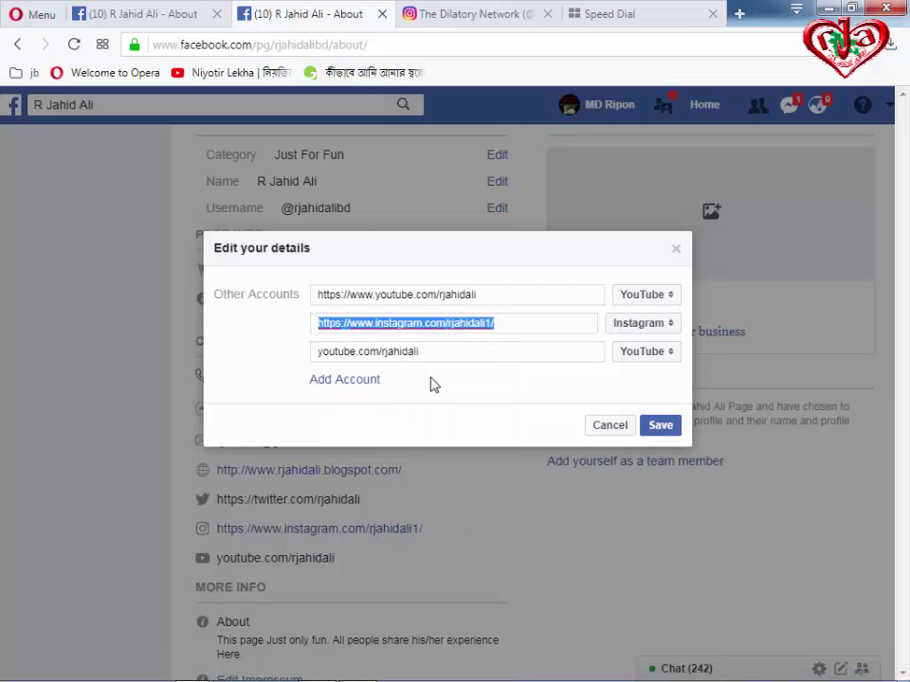
pyautogui.click(666, 354)
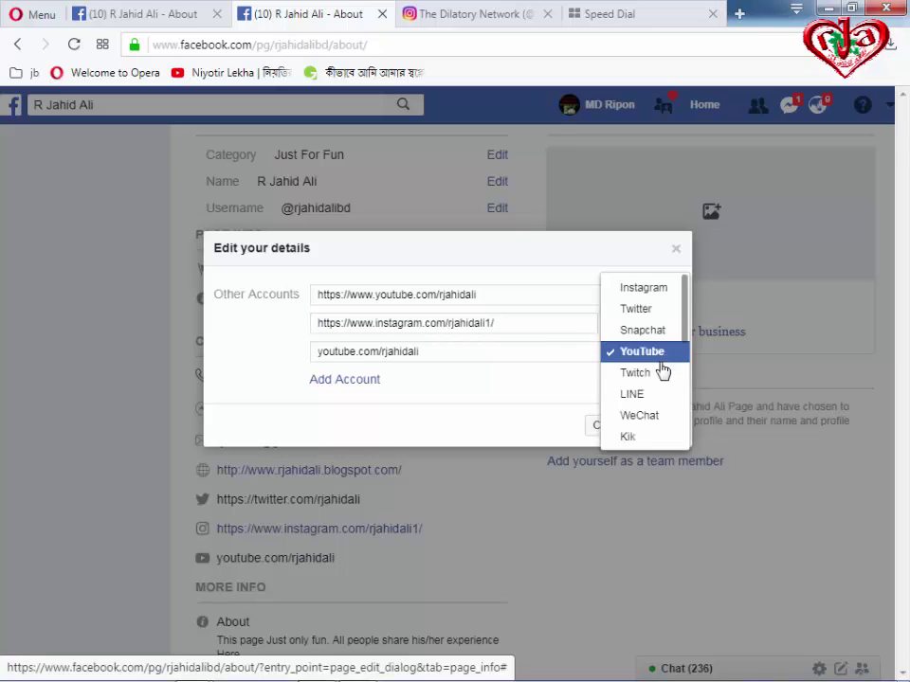
pyautogui.click(644, 287)
pyautogui.tripleClick(322, 352)
pyautogui.rightClick(351, 355)
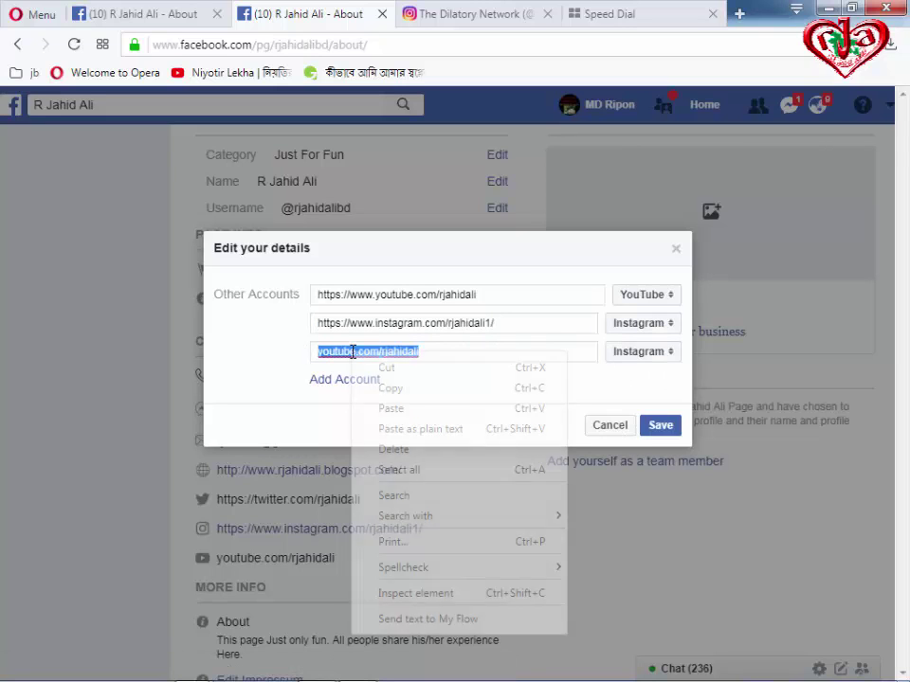
pyautogui.click(410, 415)
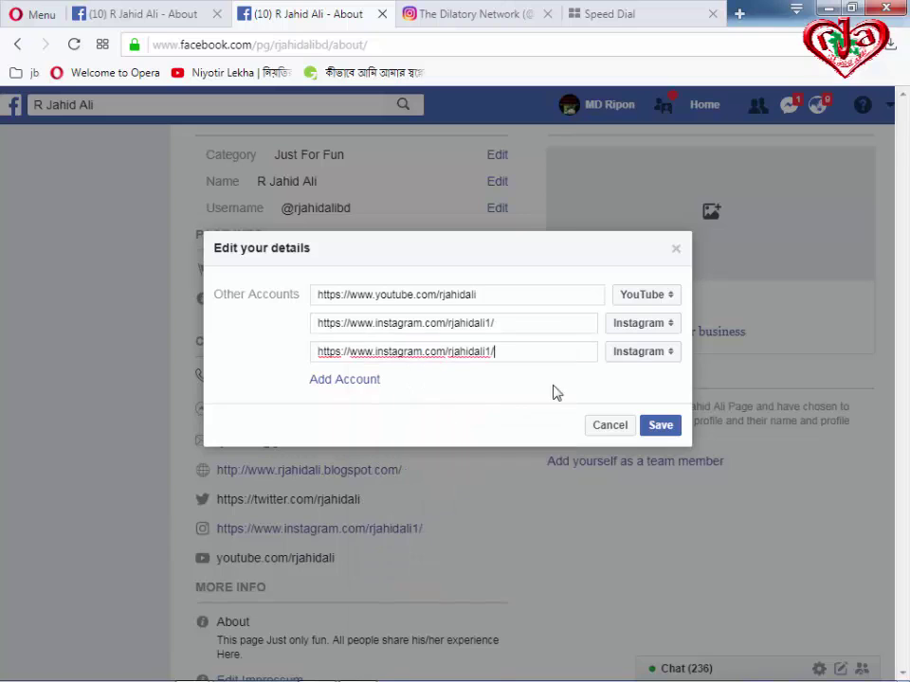
# Step: Switch the second account row to Twitter and select its old address
pyautogui.click(667, 331)
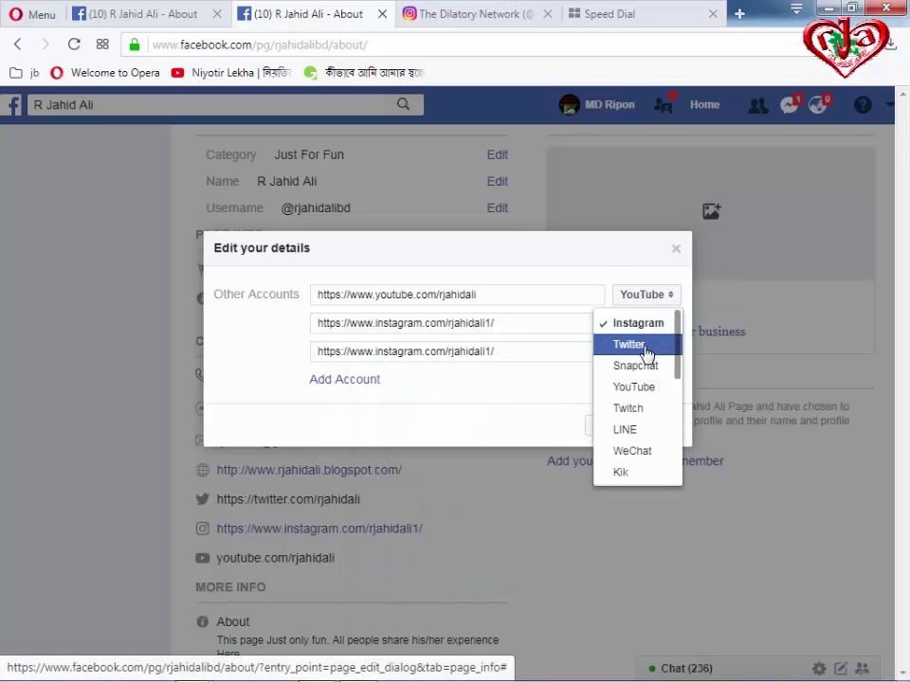
pyautogui.click(639, 345)
pyautogui.click(501, 323)
pyautogui.moveTo(501, 323); pyautogui.dragTo(314, 322)
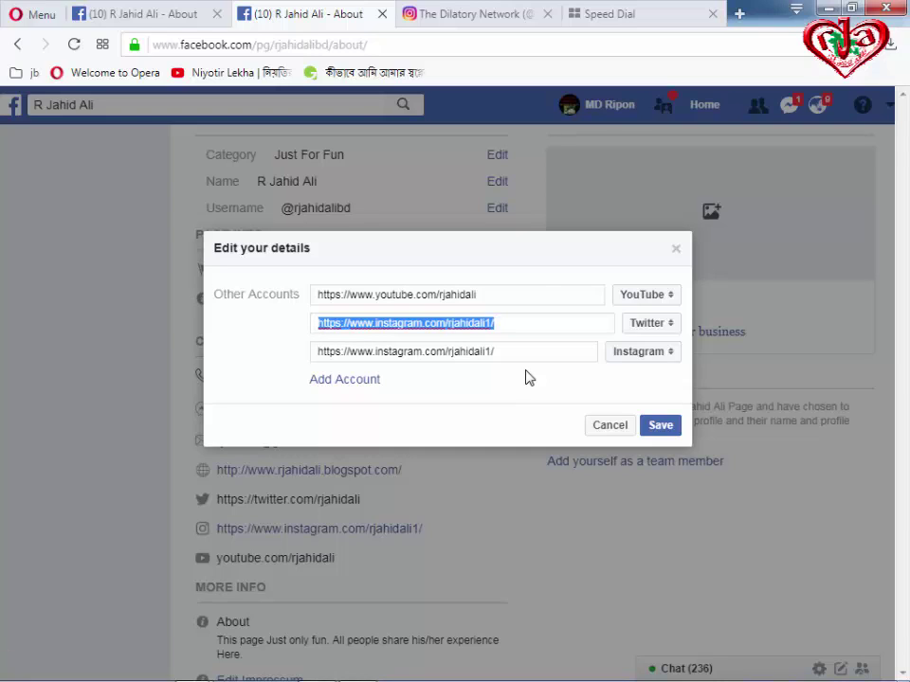
# Step: Load Twitter from the Speed Dial tab's address bar
pyautogui.click(634, 17)
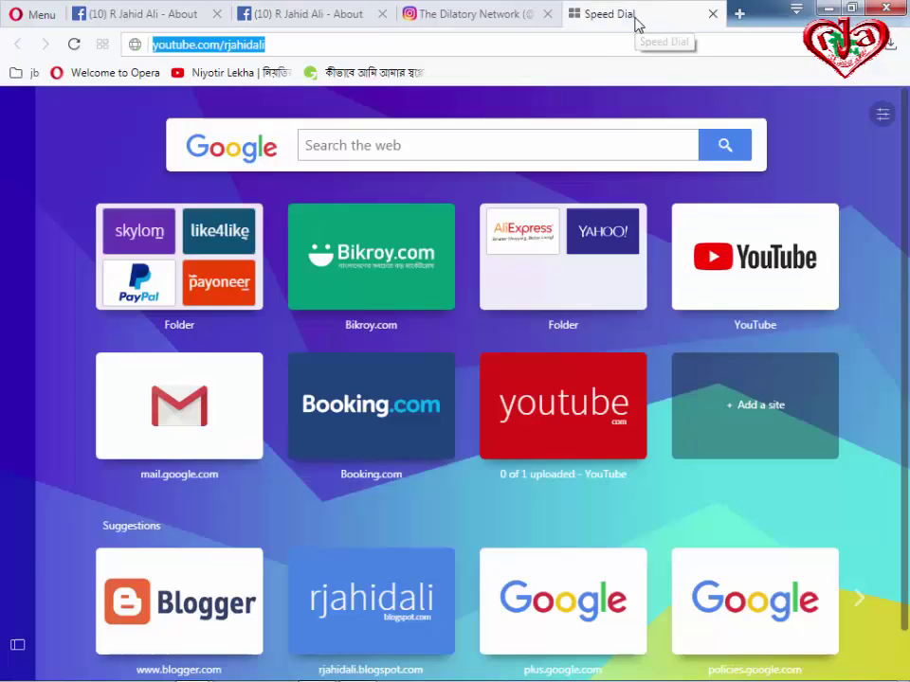
pyautogui.write('t')
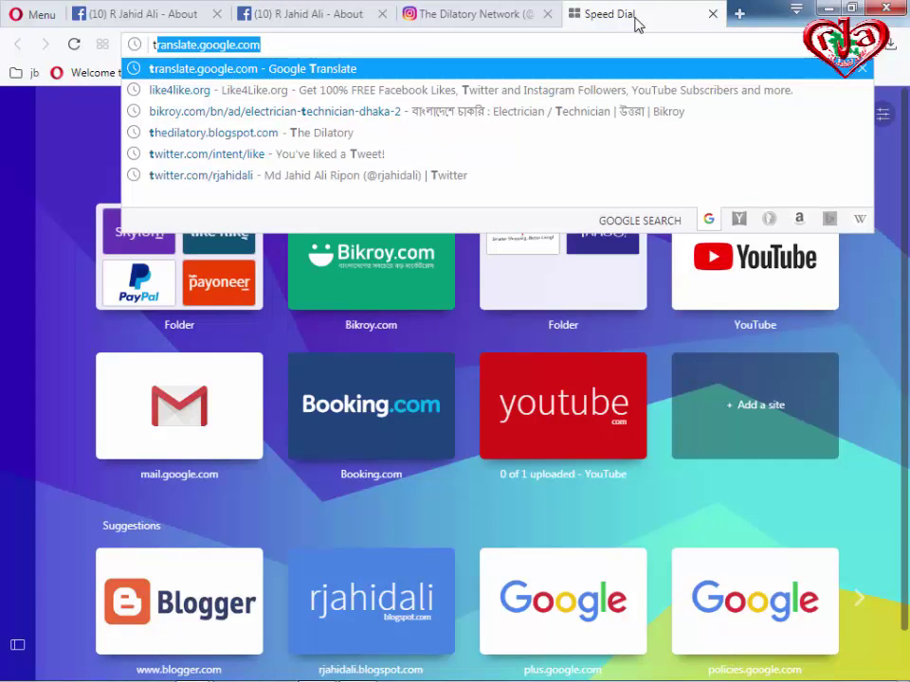
pyautogui.write('i')
pyautogui.press('BackSpace')
pyautogui.write('wo')
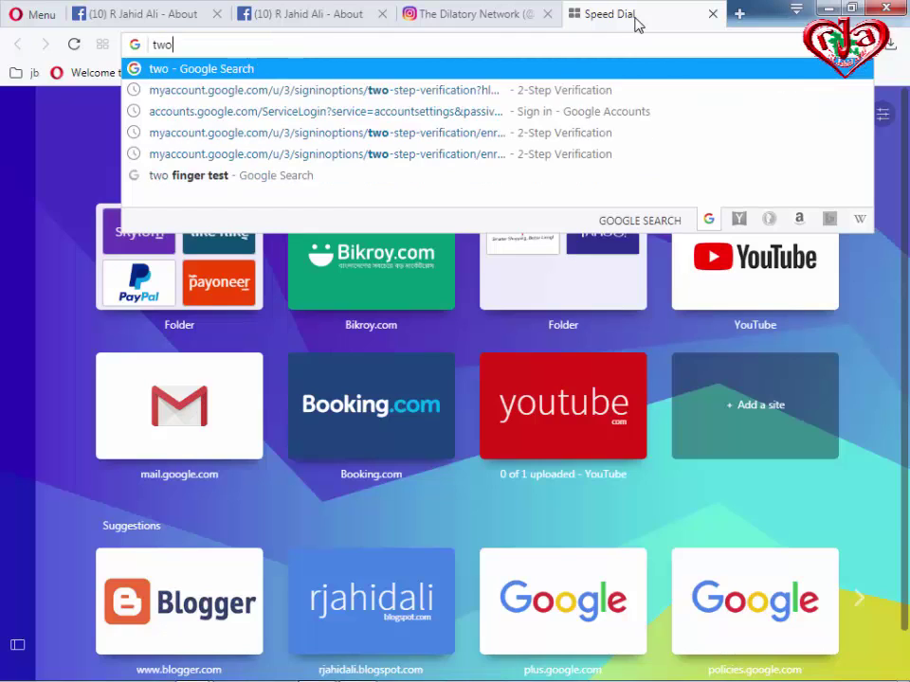
pyautogui.press('BackSpace')
pyautogui.write('itter.com/follower_requests')
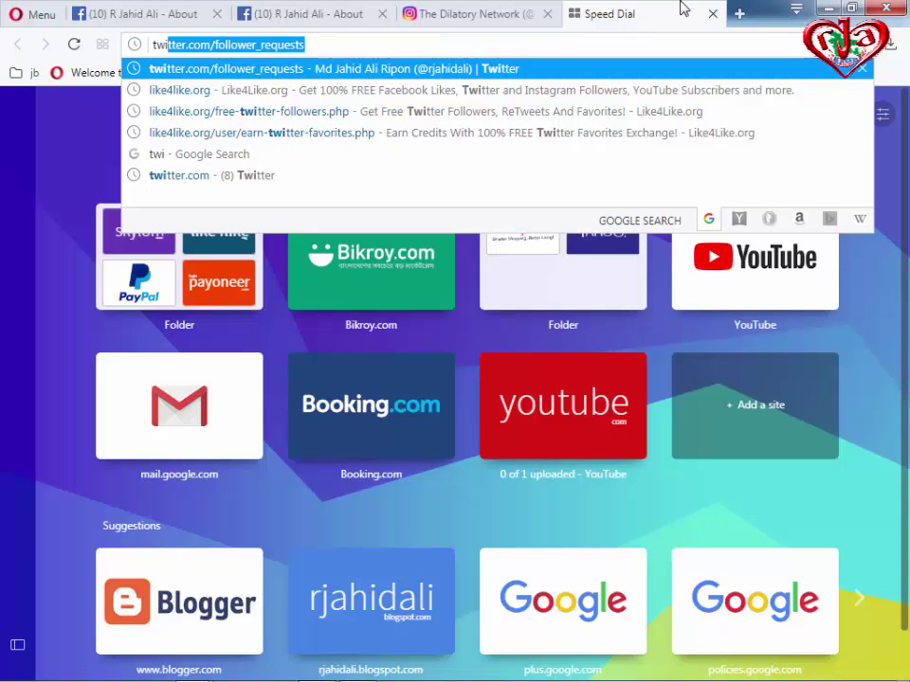
pyautogui.press('Return')
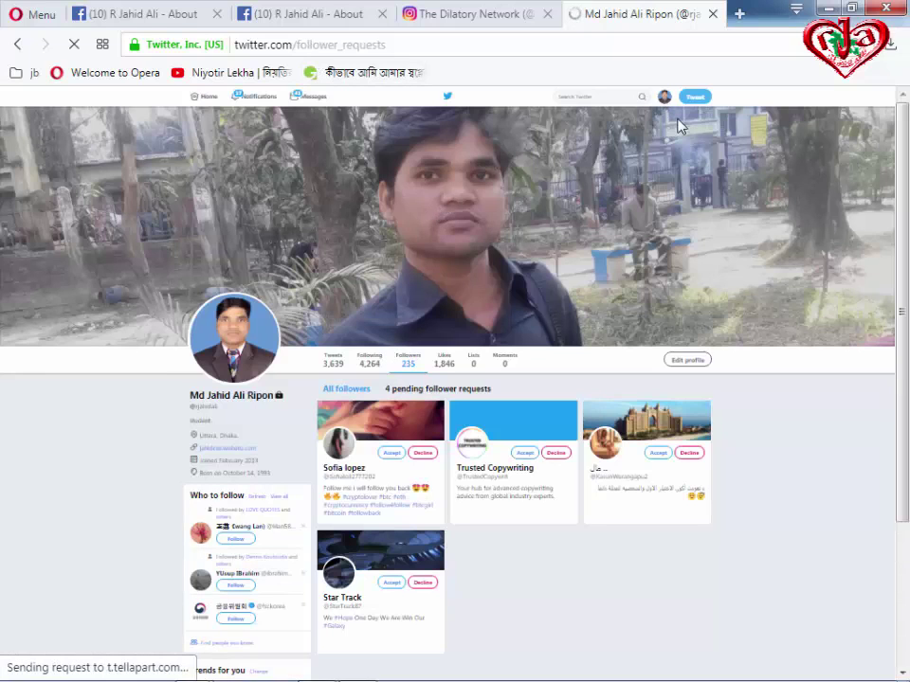
pyautogui.click(664, 97)
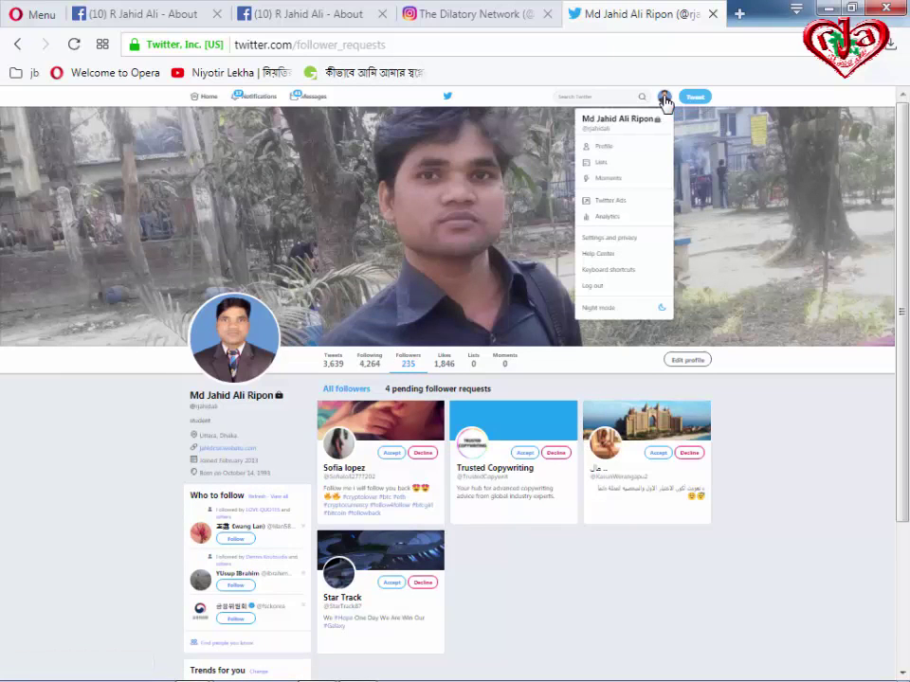
pyautogui.click(616, 121)
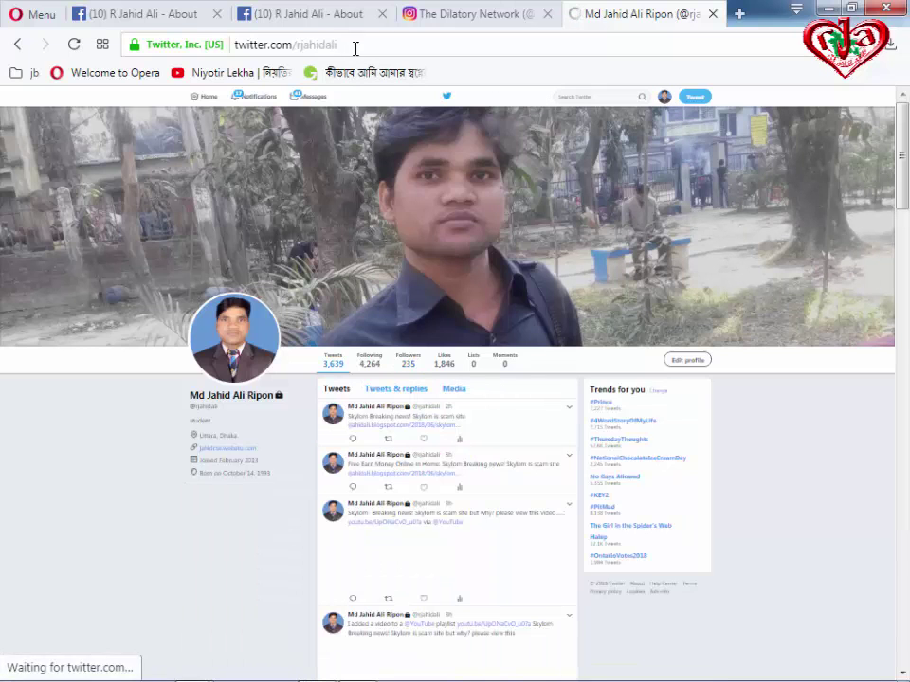
pyautogui.click(355, 48)
pyautogui.rightClick(324, 47)
pyautogui.click(361, 106)
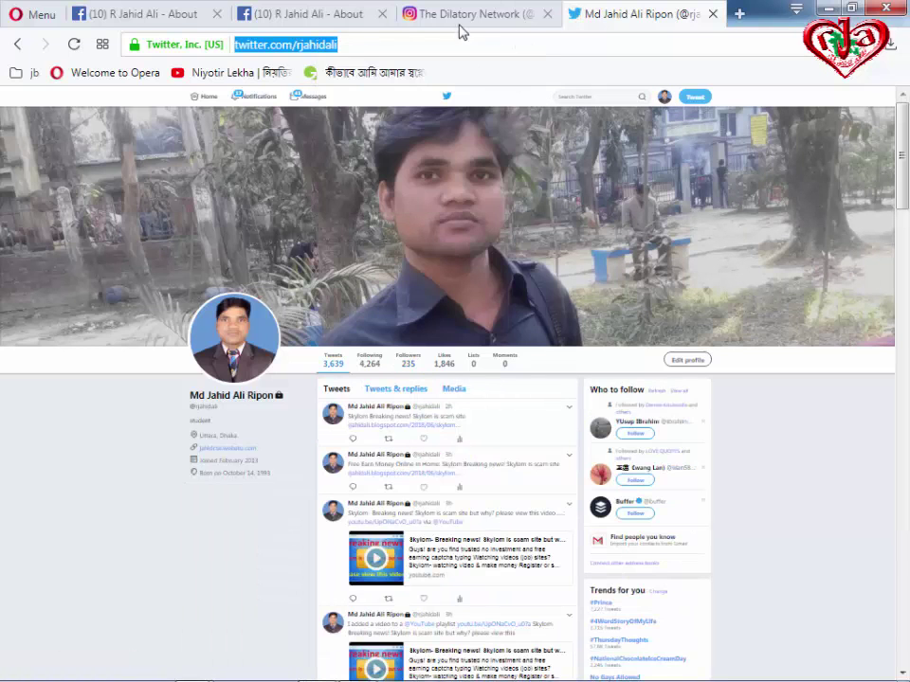
pyautogui.click(286, 16)
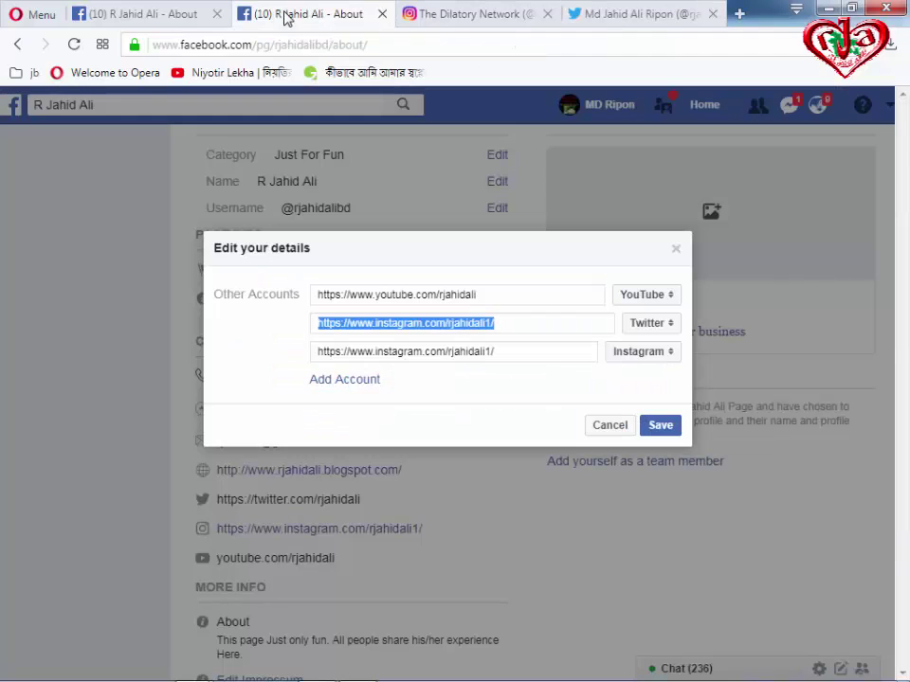
pyautogui.rightClick(443, 325)
pyautogui.click(519, 382)
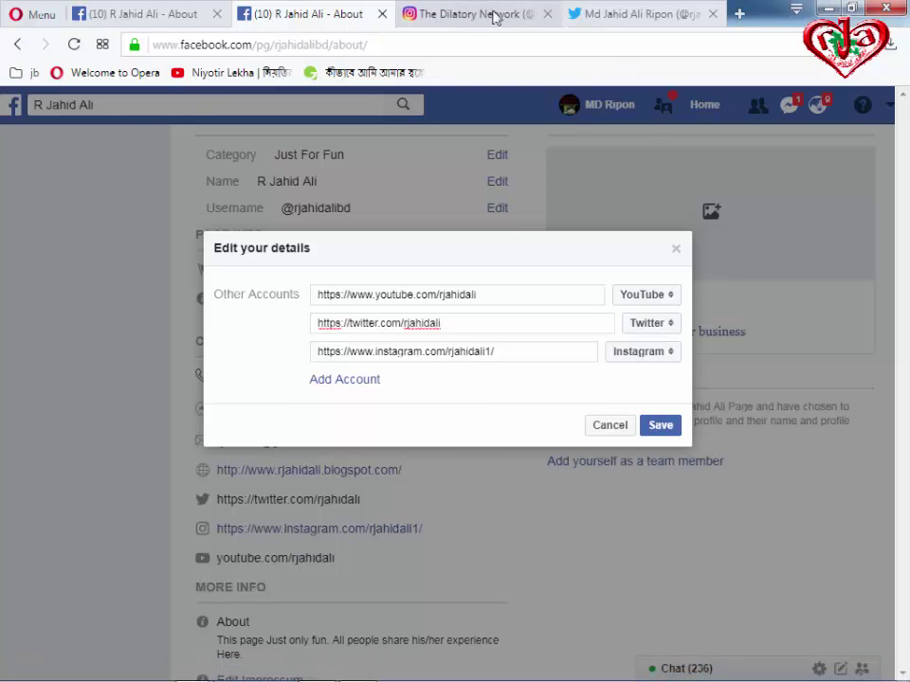
pyautogui.click(635, 14)
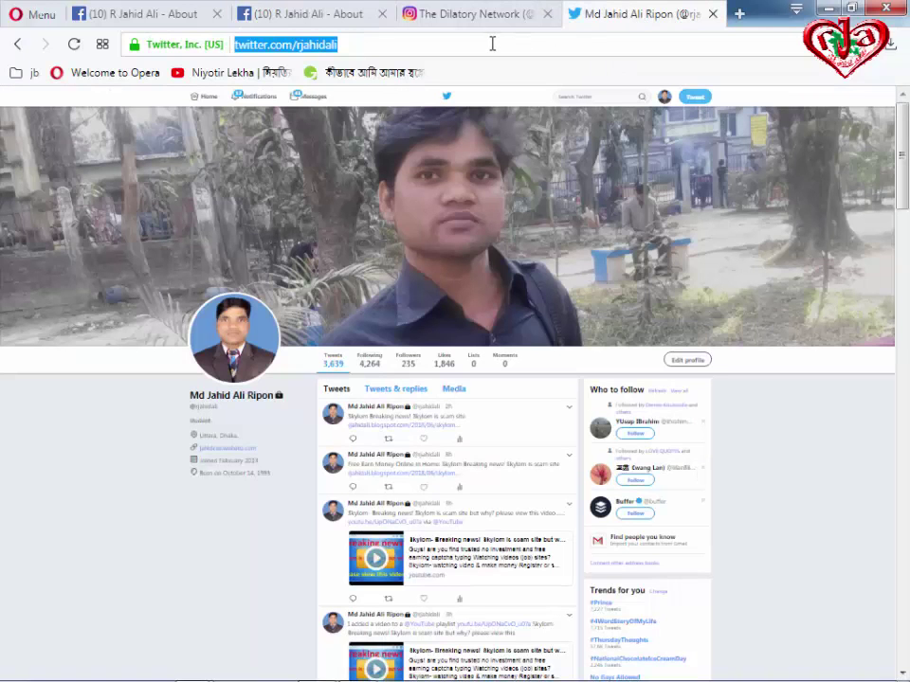
# Step: Load youtube.com/rjahidali, copy its address, and select the old YouTube address in Facebook
pyautogui.write('y')
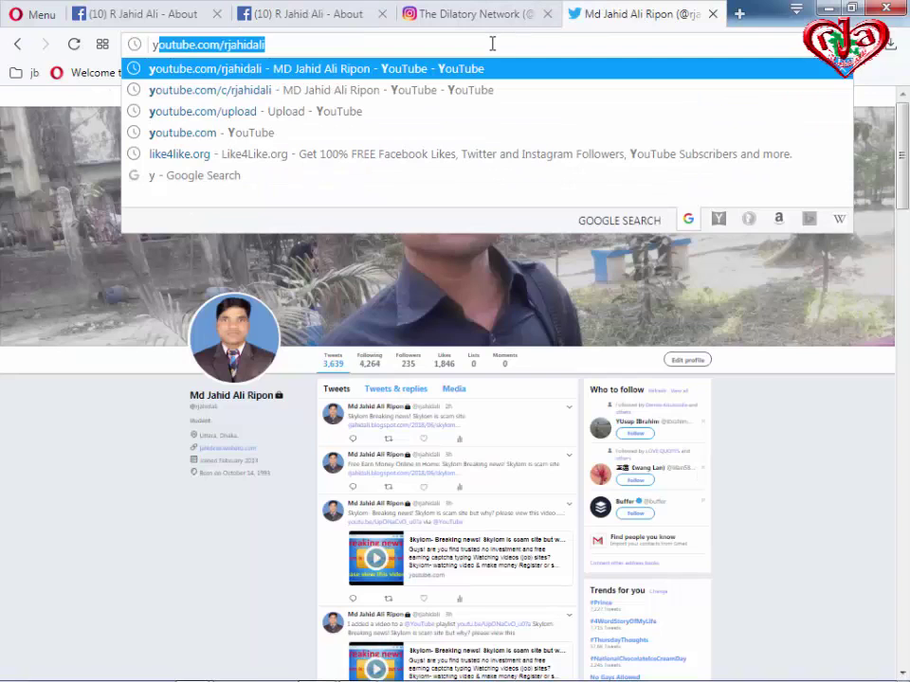
pyautogui.press('Escape')
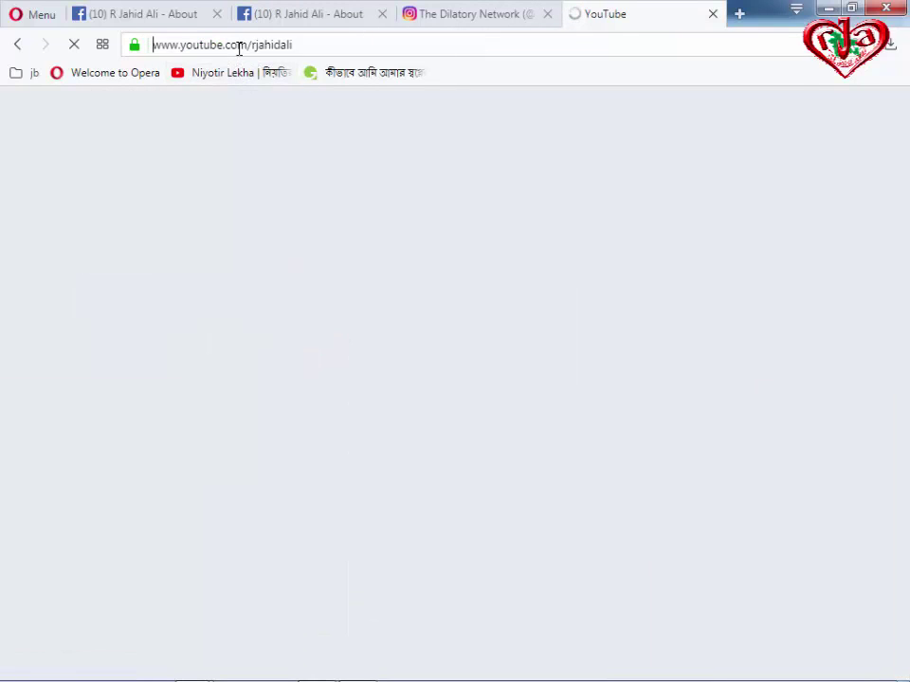
pyautogui.rightClick(238, 48)
pyautogui.click(269, 112)
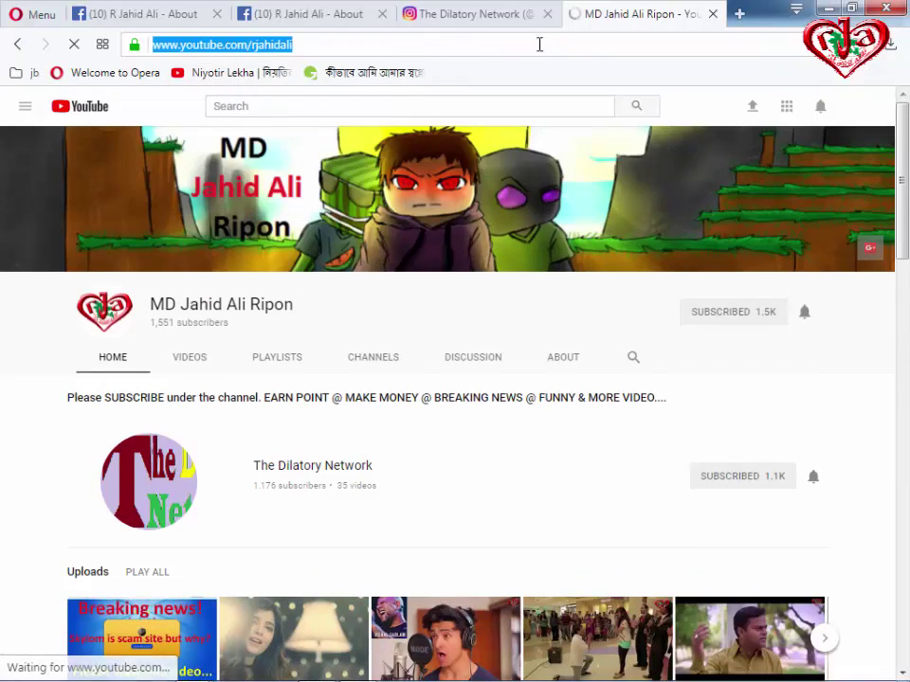
pyautogui.click(322, 25)
pyautogui.moveTo(491, 294); pyautogui.dragTo(318, 299)
pyautogui.rightClick(344, 299)
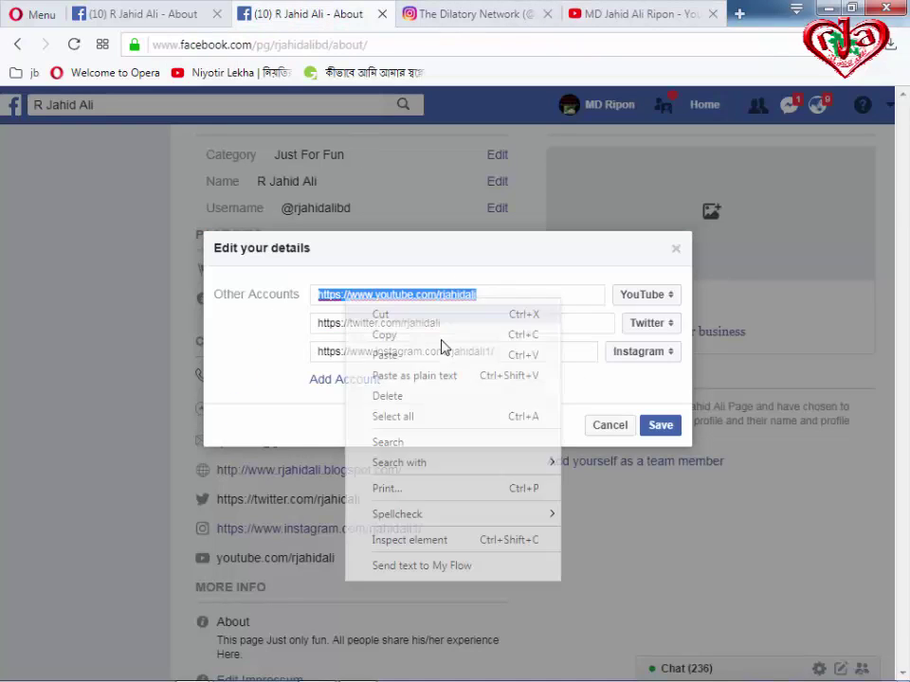
pyautogui.click(384, 355)
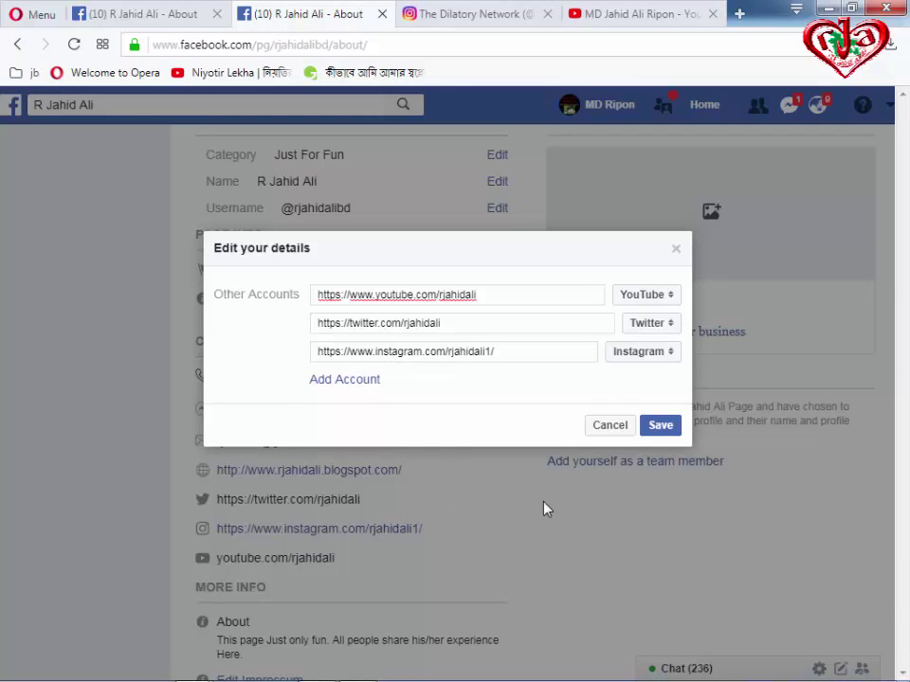
pyautogui.click(657, 431)
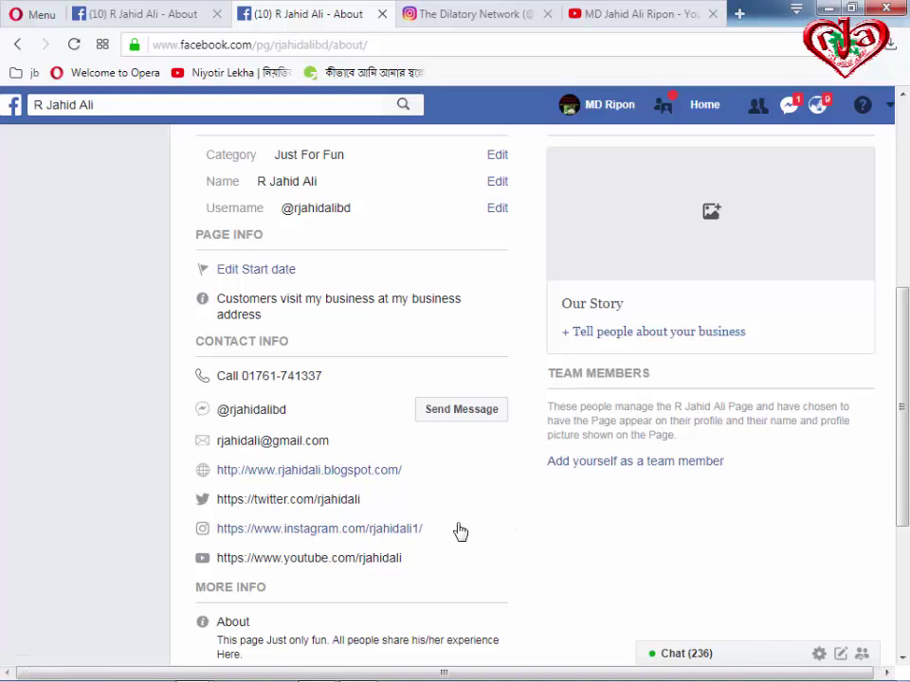
pyautogui.click(498, 559)
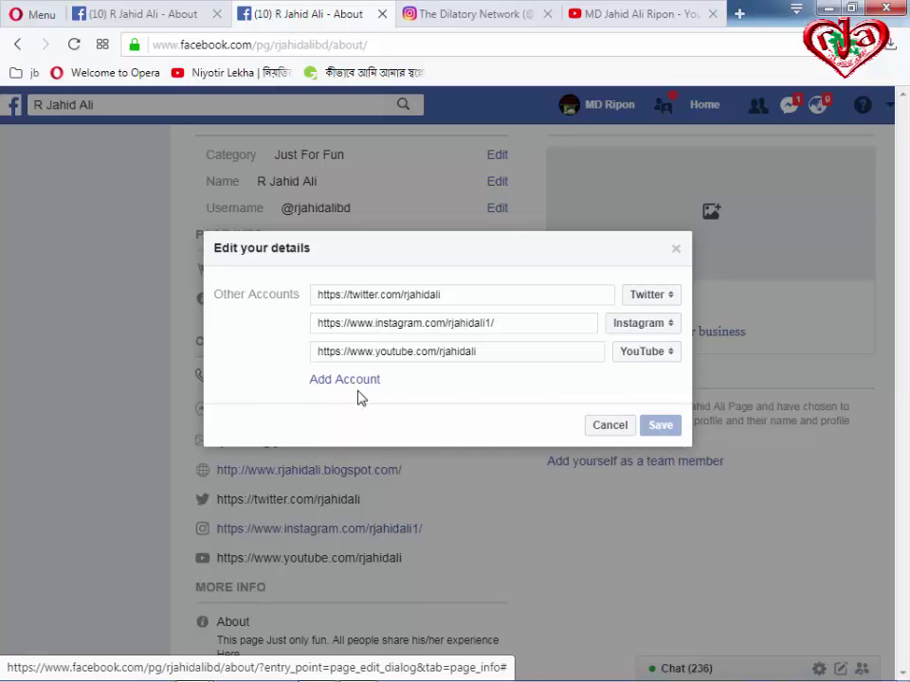
pyautogui.click(359, 382)
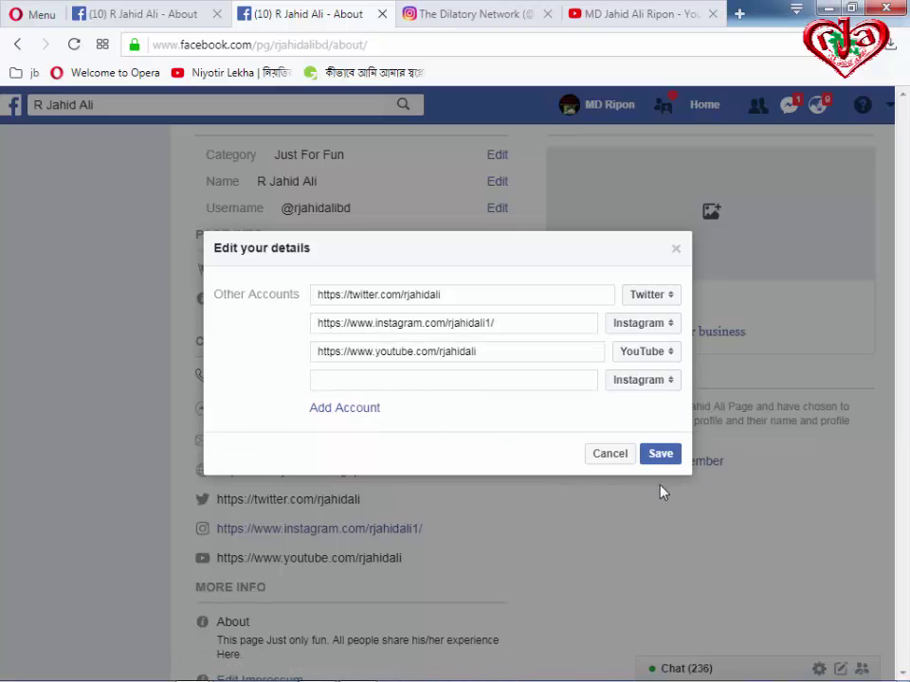
pyautogui.click(671, 382)
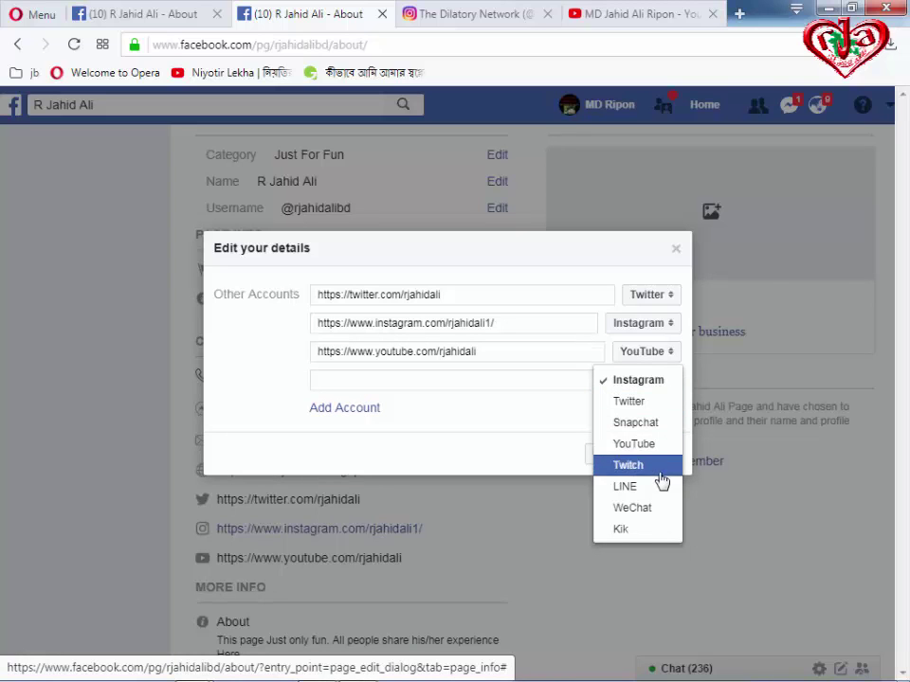
pyautogui.click(388, 471)
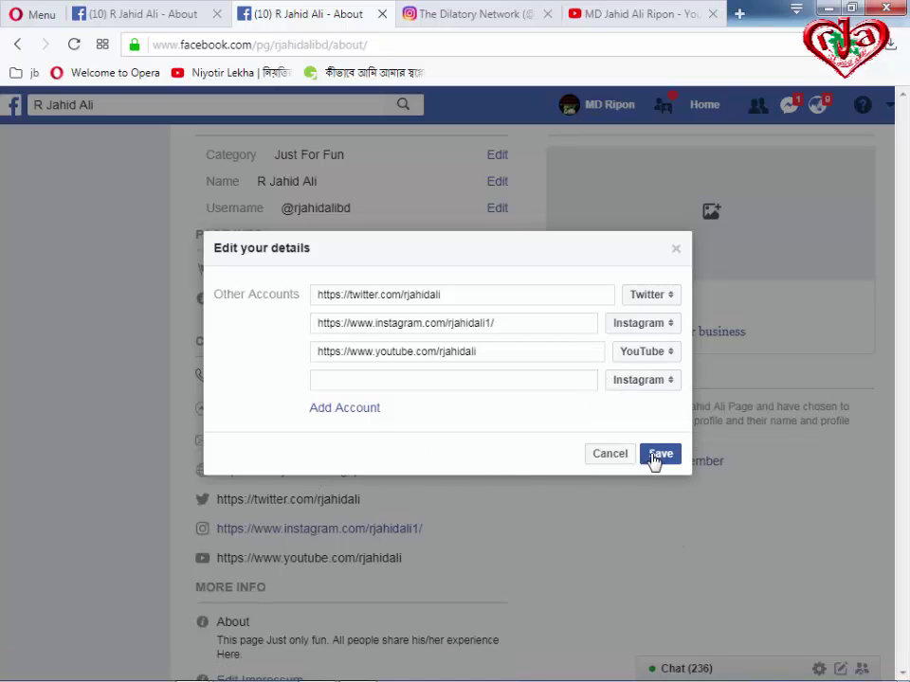
pyautogui.click(676, 252)
pyautogui.scroll(-2, 598, 550)
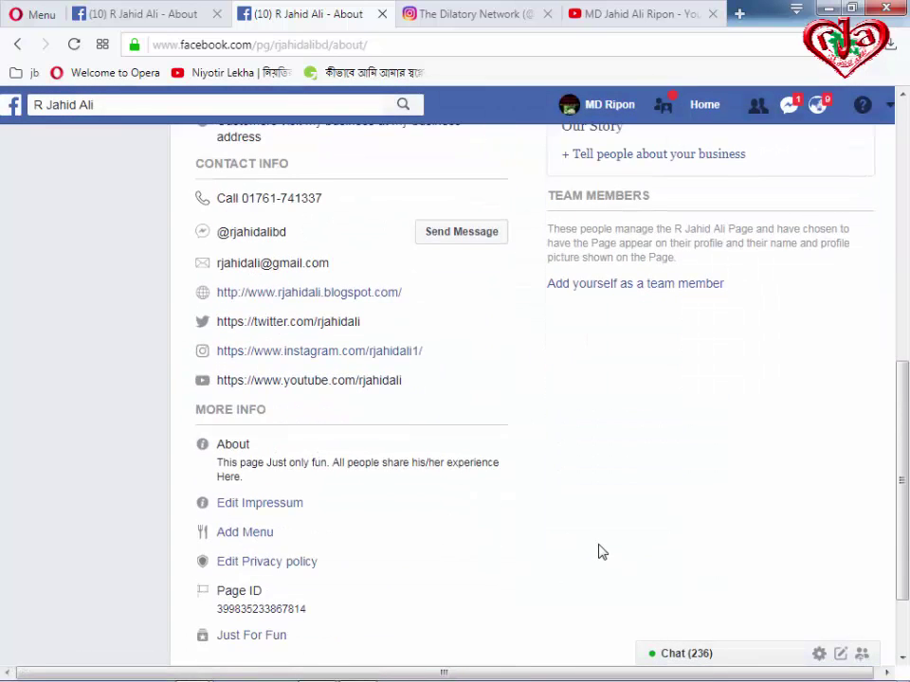
pyautogui.scroll(-1, 599, 551)
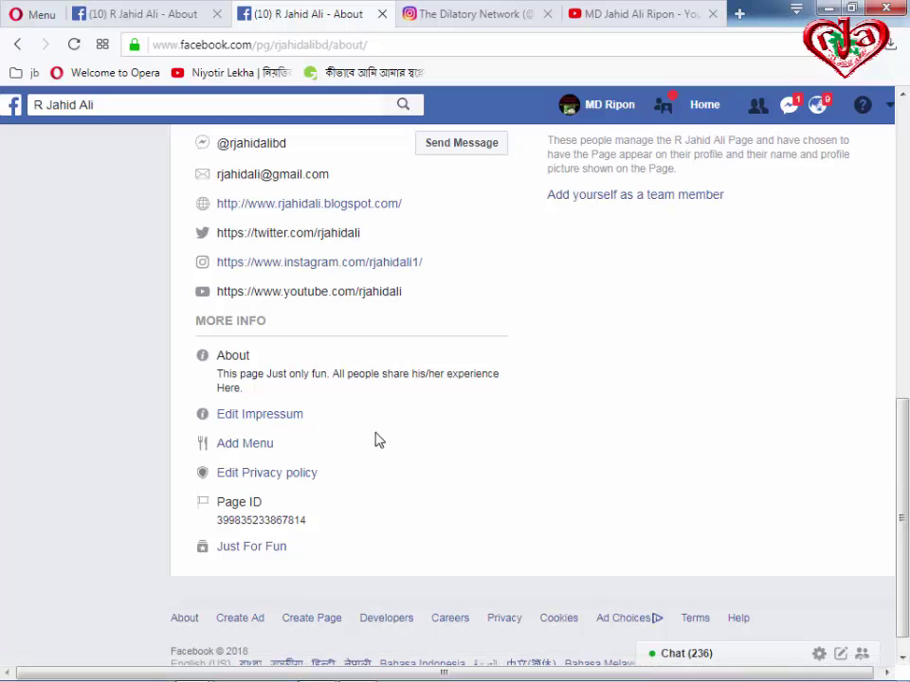
# Step: Upload 'Camasia edit-many low.png' as the page menu, confirm it, and view its Page 1
pyautogui.click(236, 457)
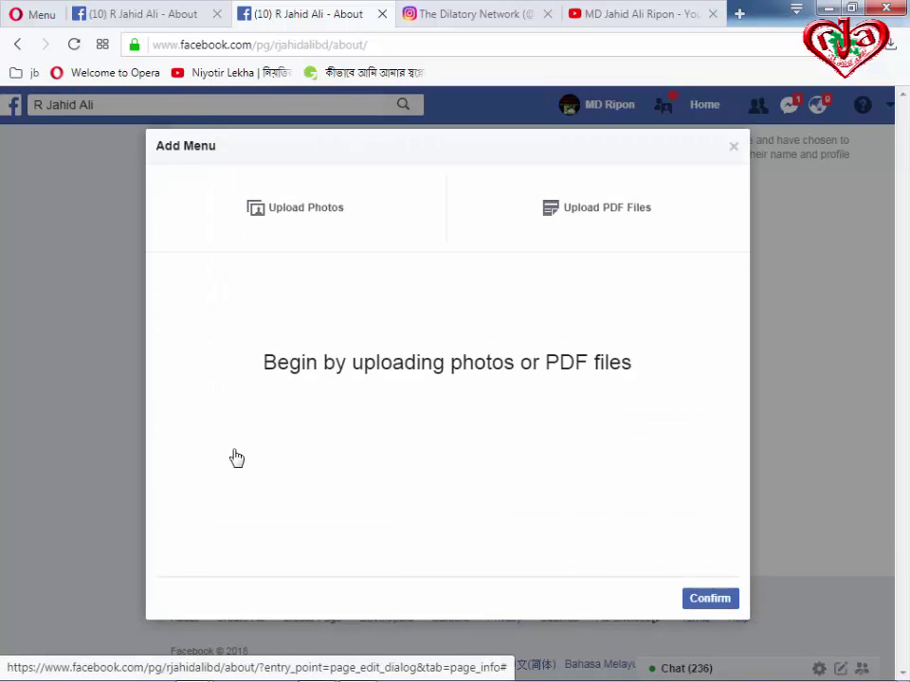
pyautogui.click(283, 220)
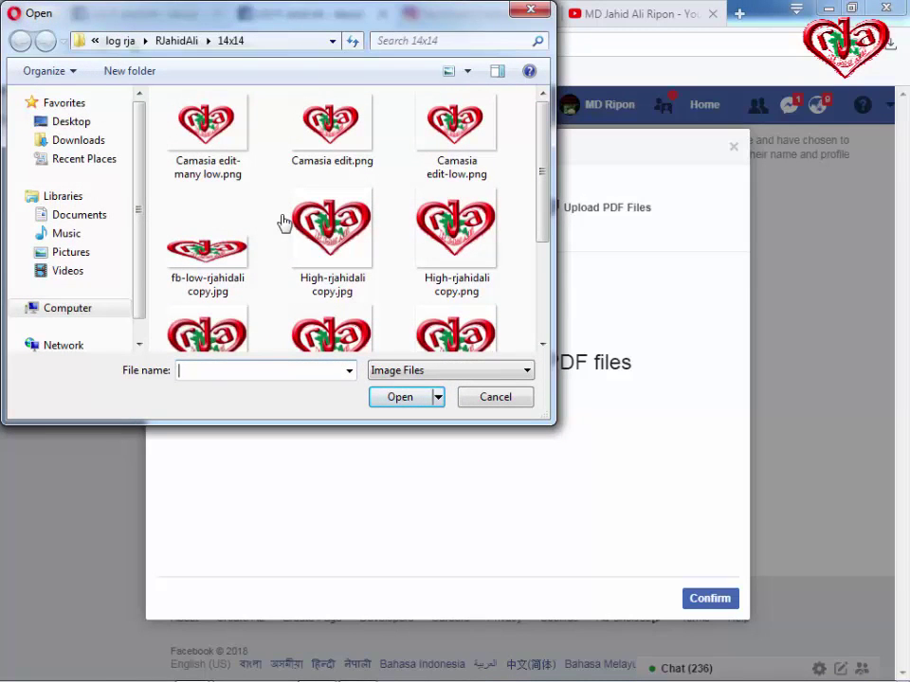
pyautogui.click(207, 133)
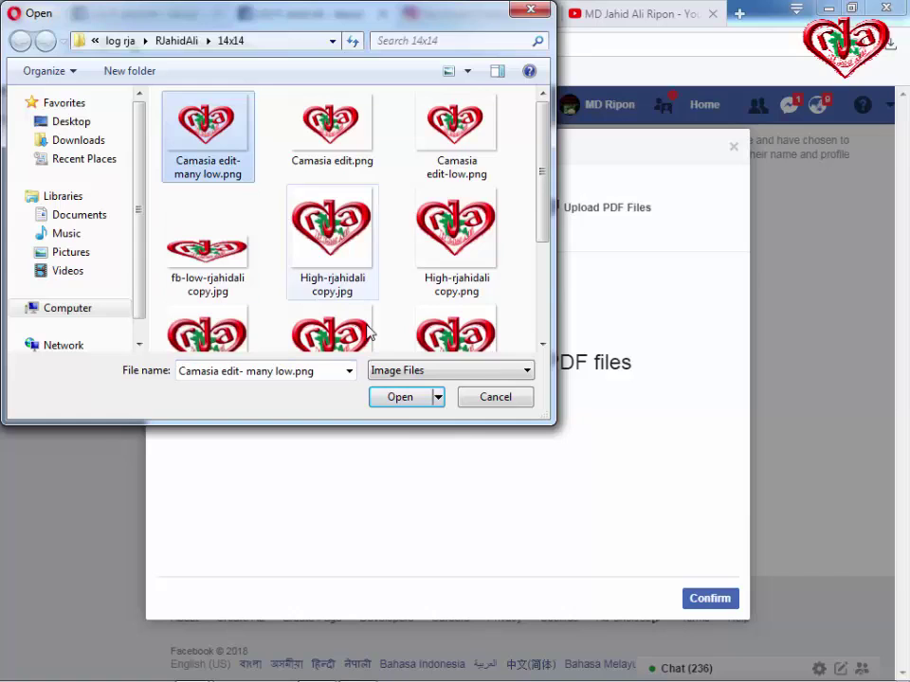
pyautogui.click(407, 404)
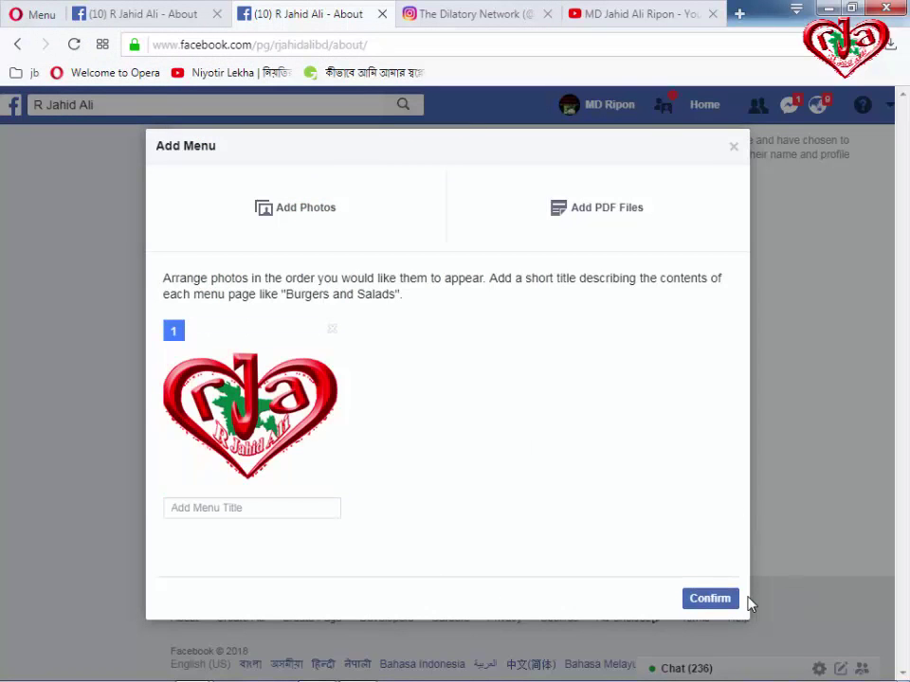
pyautogui.click(715, 609)
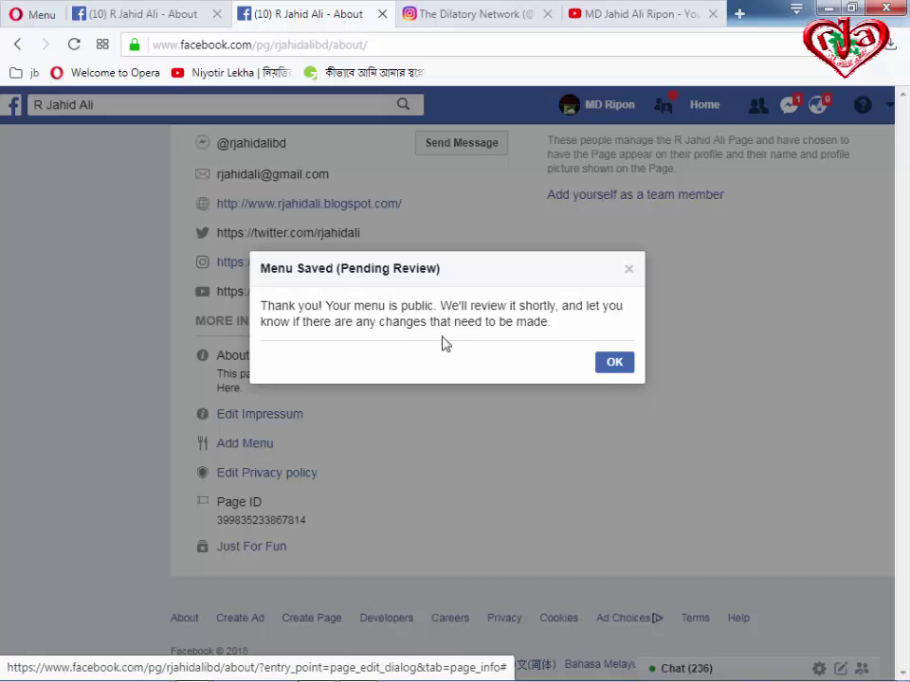
pyautogui.click(613, 363)
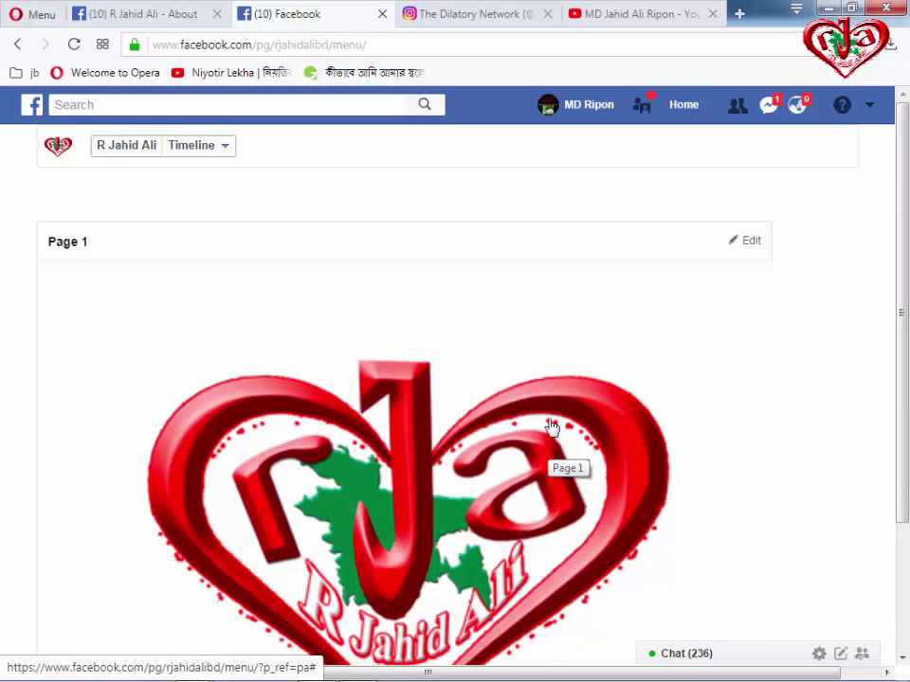
# Step: Open the Page 1 menu editor and close it without making changes
pyautogui.scroll(-2, 550, 428)
pyautogui.scroll(2, 552, 446)
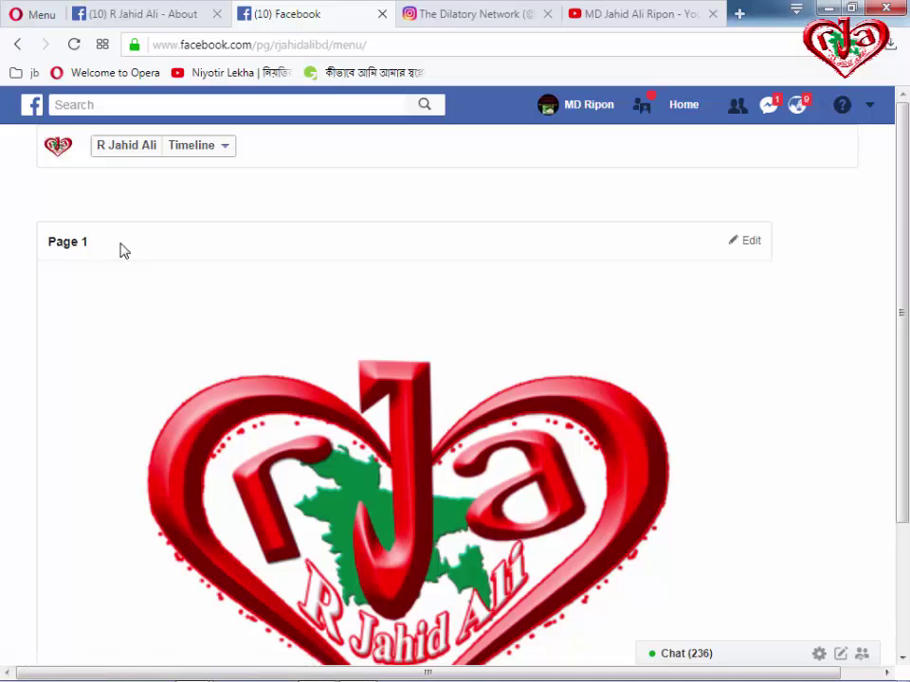
pyautogui.moveTo(56, 241); pyautogui.dragTo(74, 246)
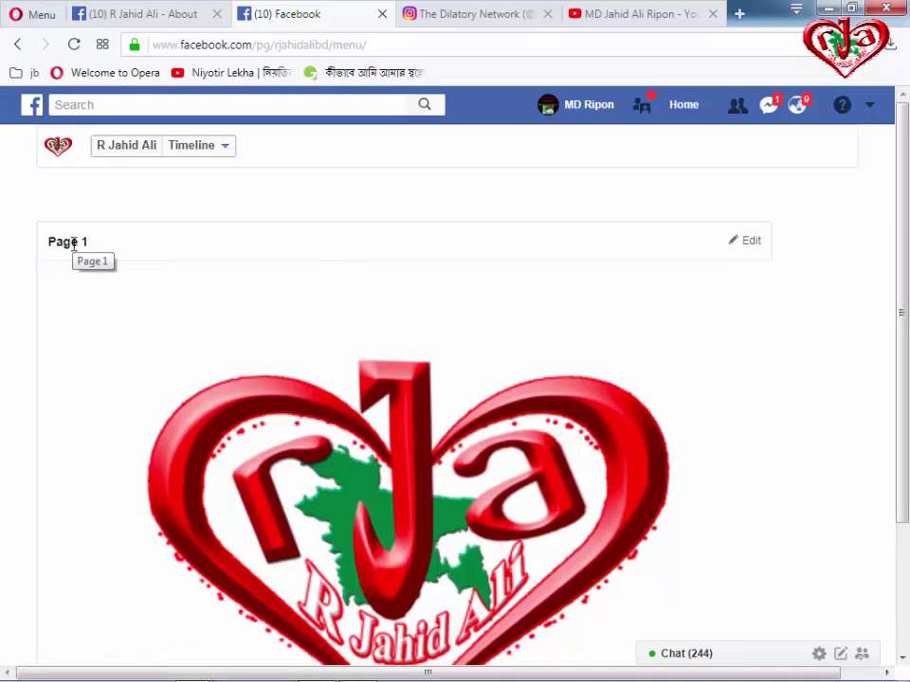
pyautogui.scroll(-1, 626, 409)
pyautogui.scroll(-2, 625, 409)
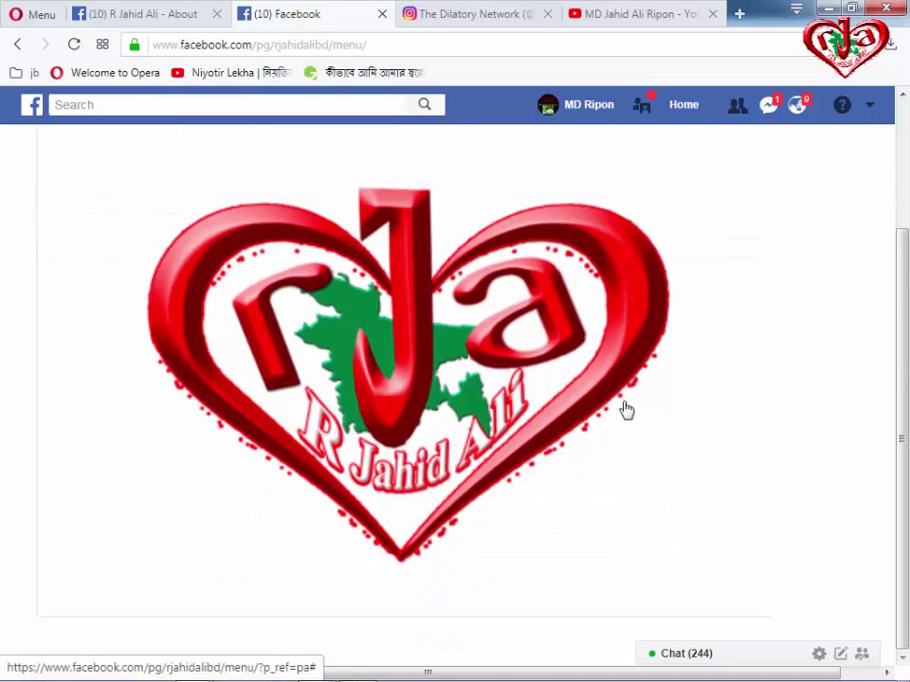
pyautogui.scroll(3, 625, 409)
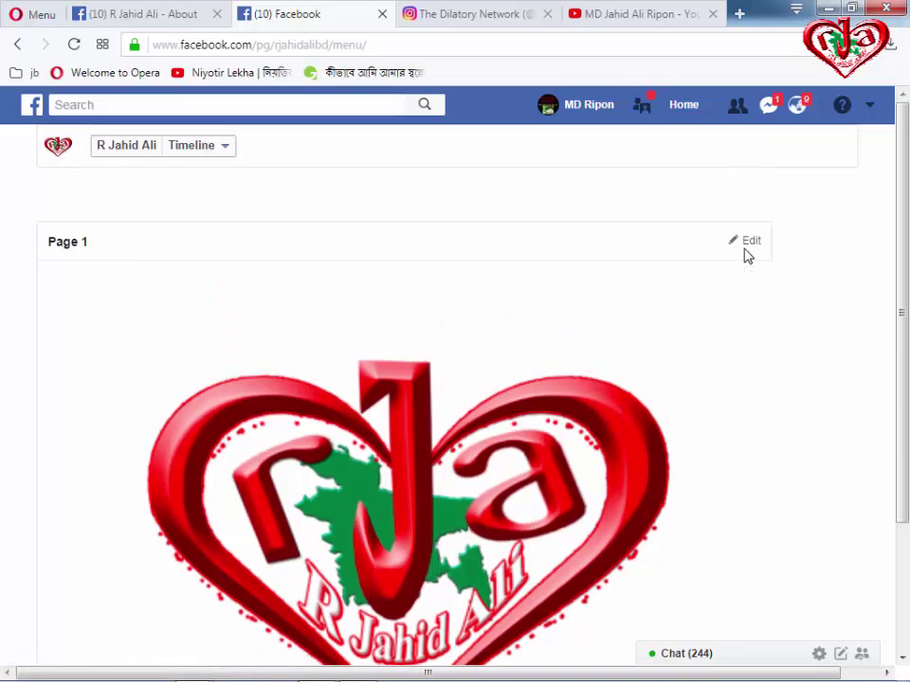
pyautogui.click(748, 244)
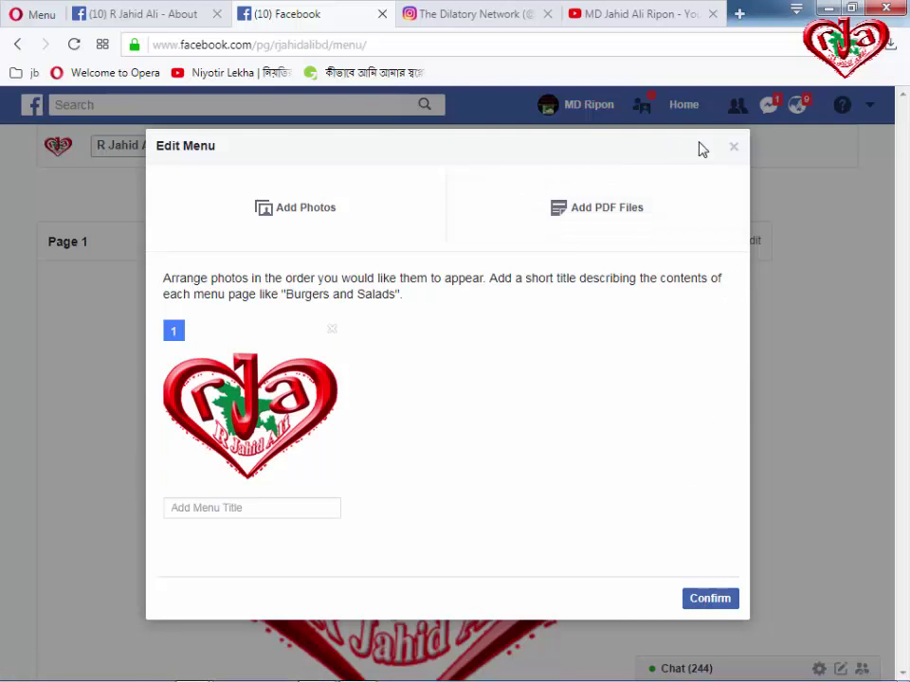
pyautogui.click(734, 147)
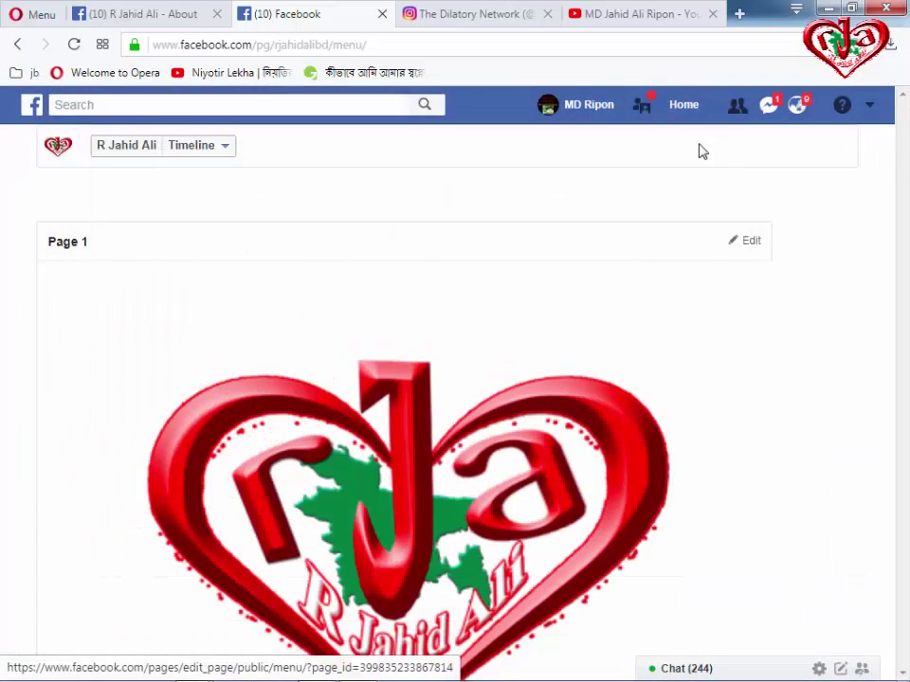
# Step: Remove 'menu/?p_ref=pa' from the page address to load the page home and reveal all sections
pyautogui.click(385, 45)
pyautogui.click(340, 45)
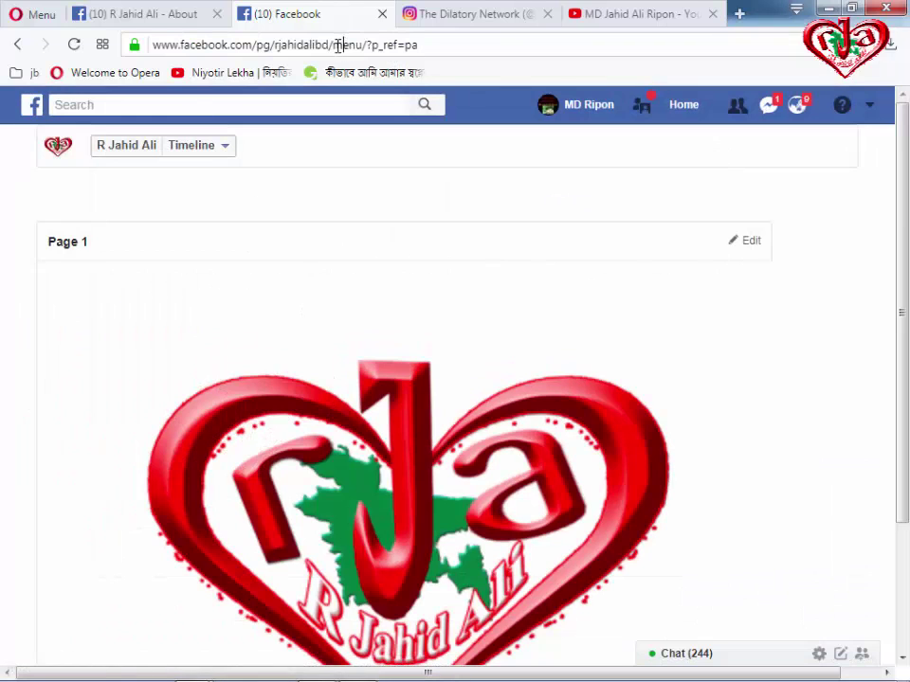
pyautogui.moveTo(332, 44); pyautogui.dragTo(509, 57)
pyautogui.press('BackSpace')
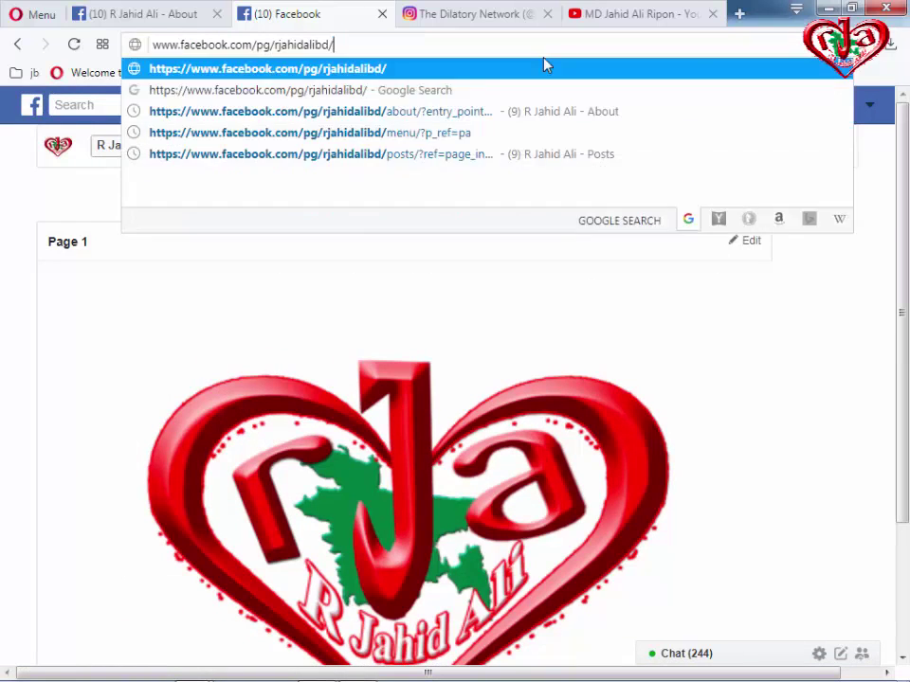
pyautogui.press('Return')
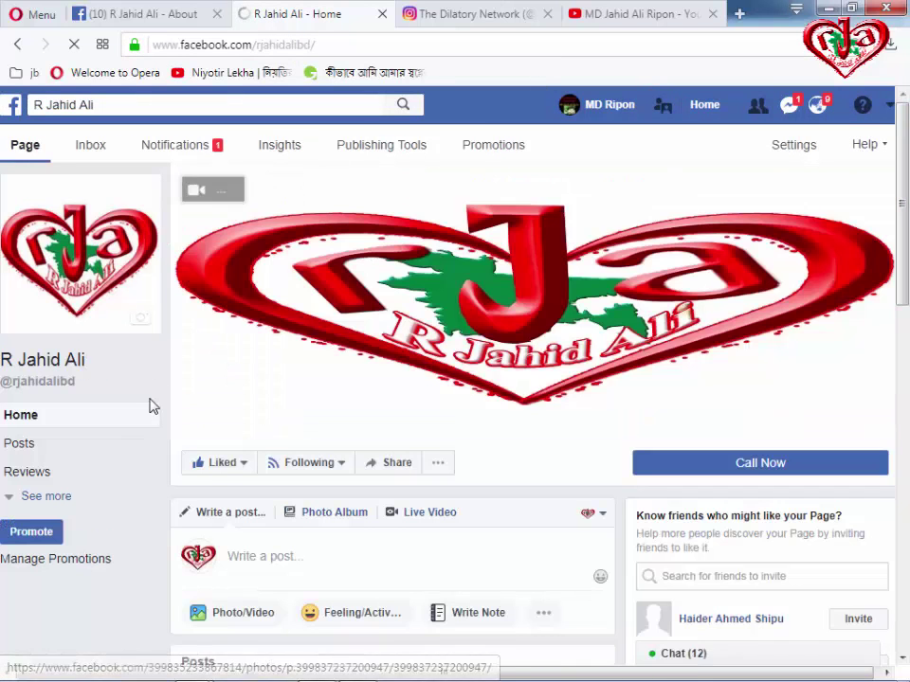
pyautogui.click(53, 497)
pyautogui.scroll(-1, 86, 453)
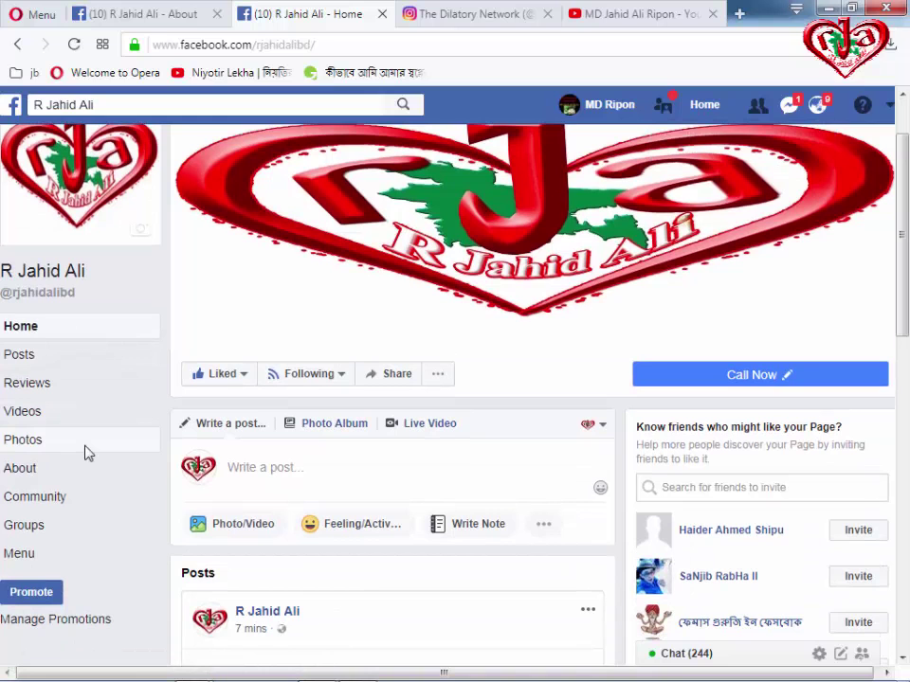
pyautogui.scroll(-2, 84, 454)
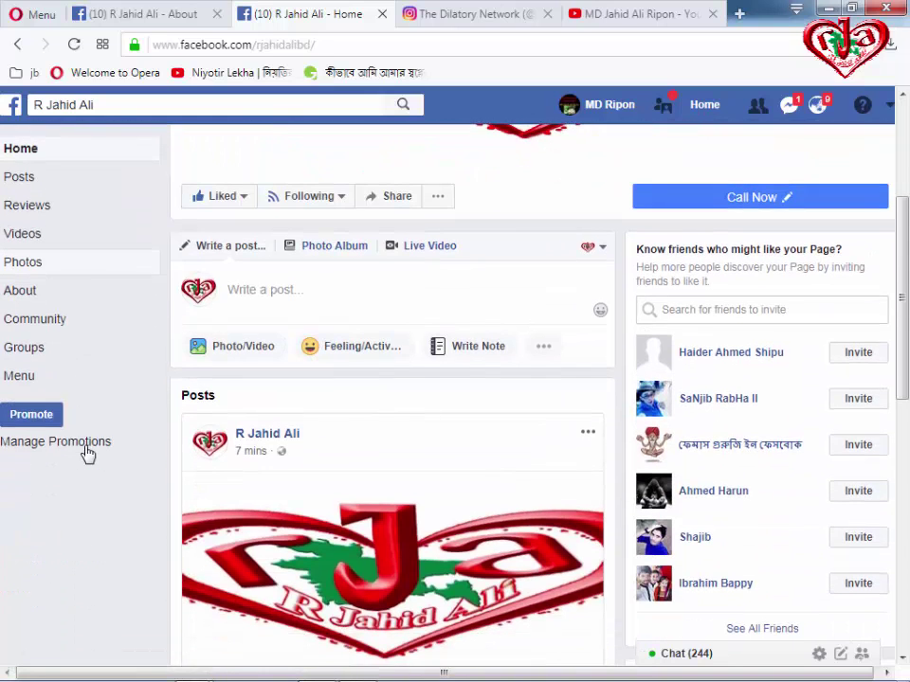
pyautogui.scroll(3, 86, 454)
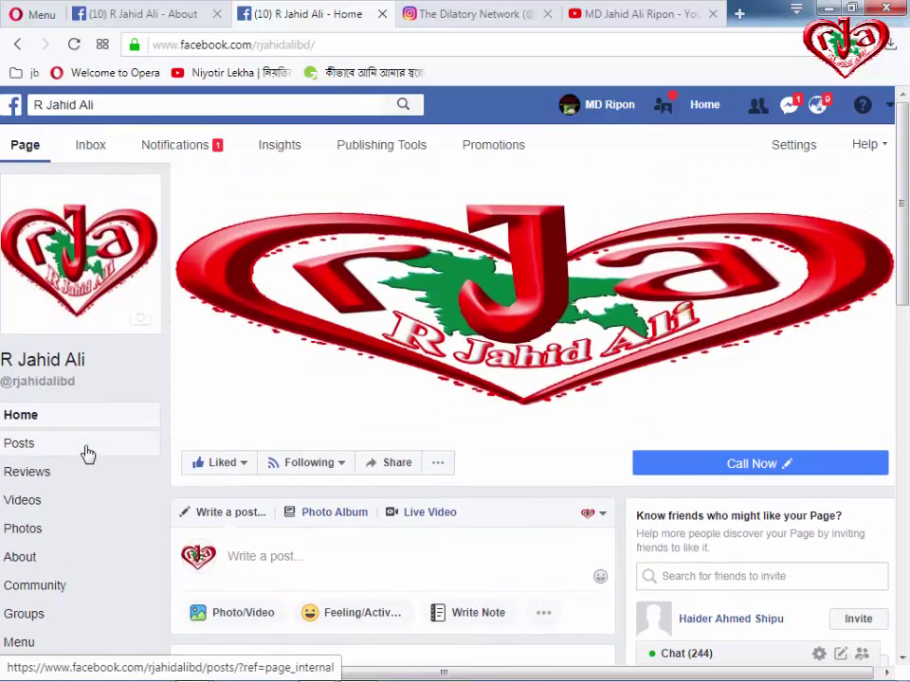
pyautogui.scroll(-3, 86, 457)
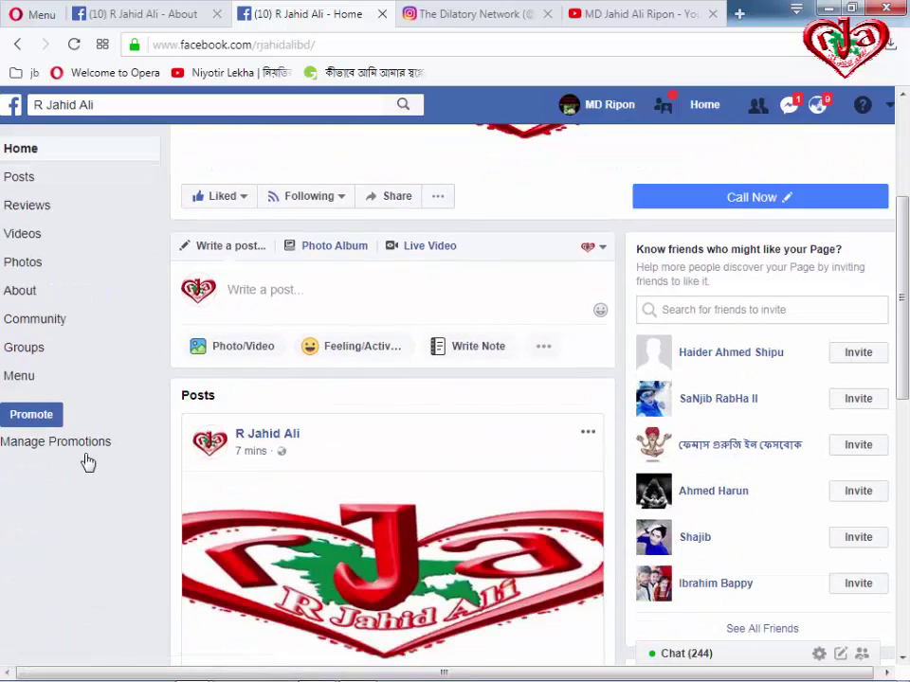
# Step: Check the latest notifications, then browse the page's Home timeline
pyautogui.click(813, 107)
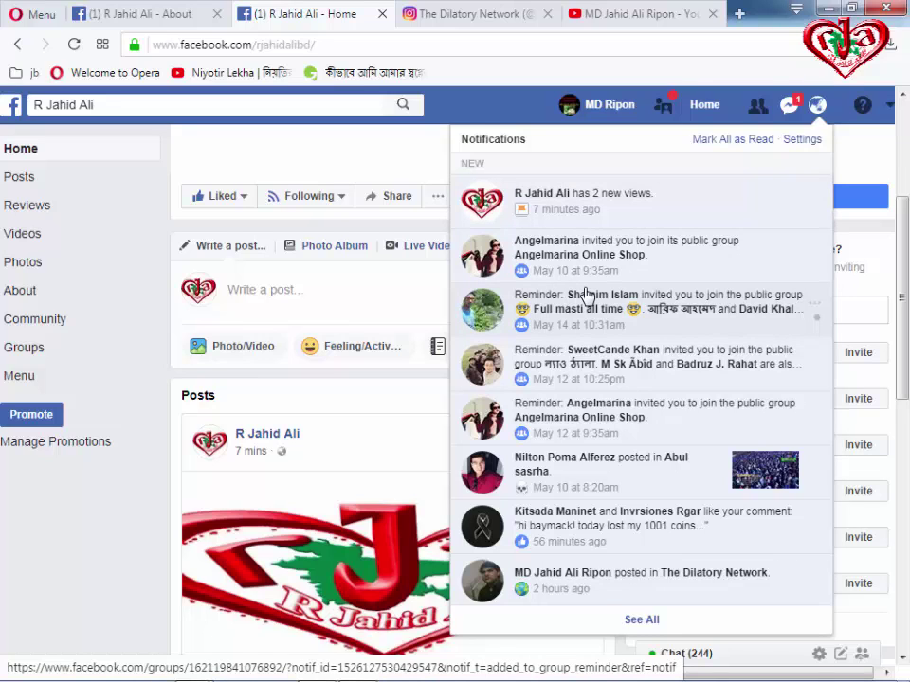
pyautogui.click(813, 102)
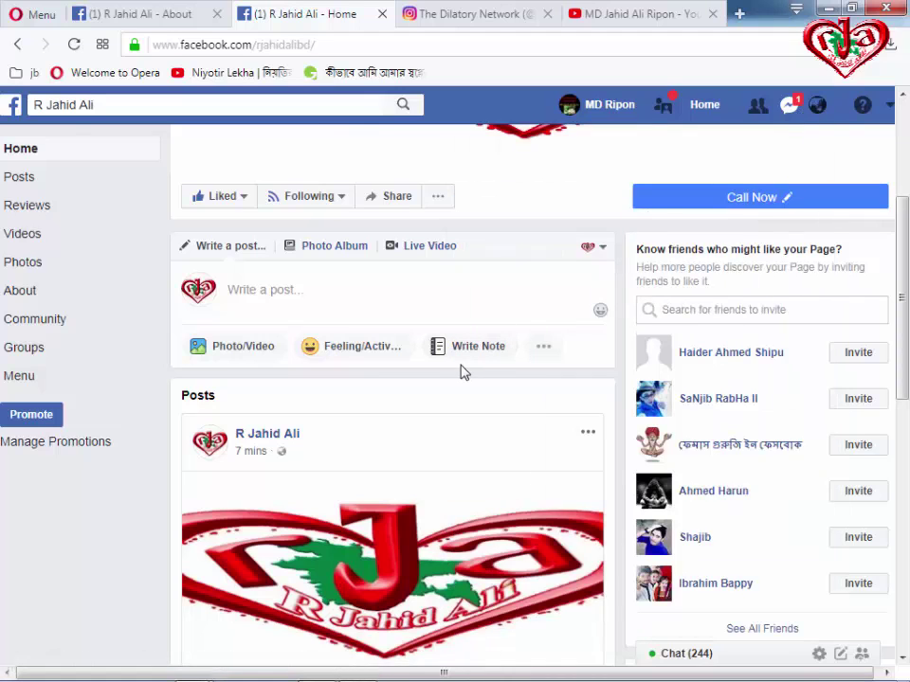
pyautogui.scroll(3, 462, 372)
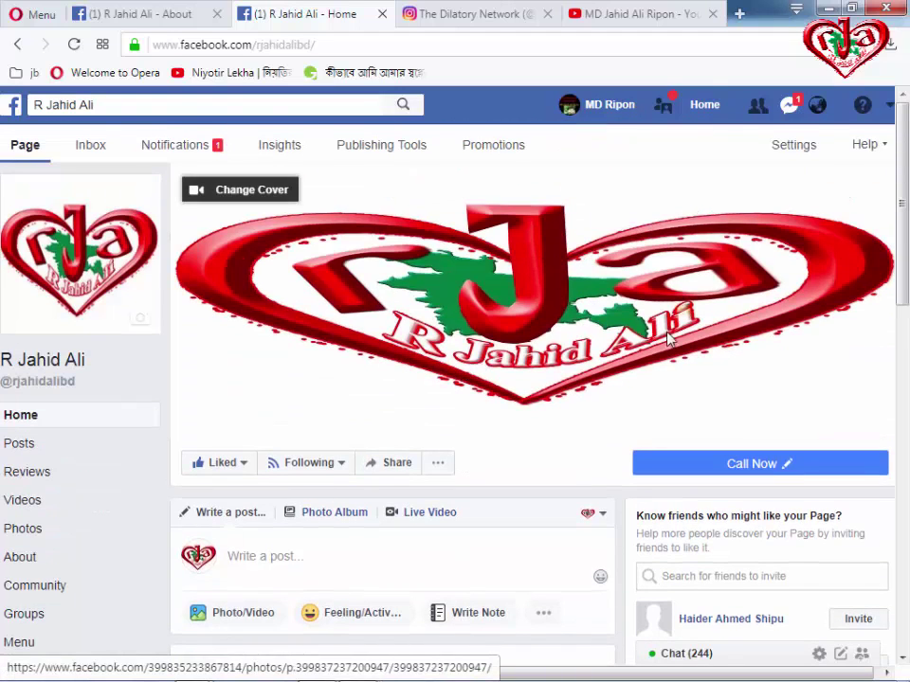
pyautogui.scroll(-2, 669, 334)
pyautogui.scroll(-2, 669, 337)
pyautogui.scroll(-2, 669, 339)
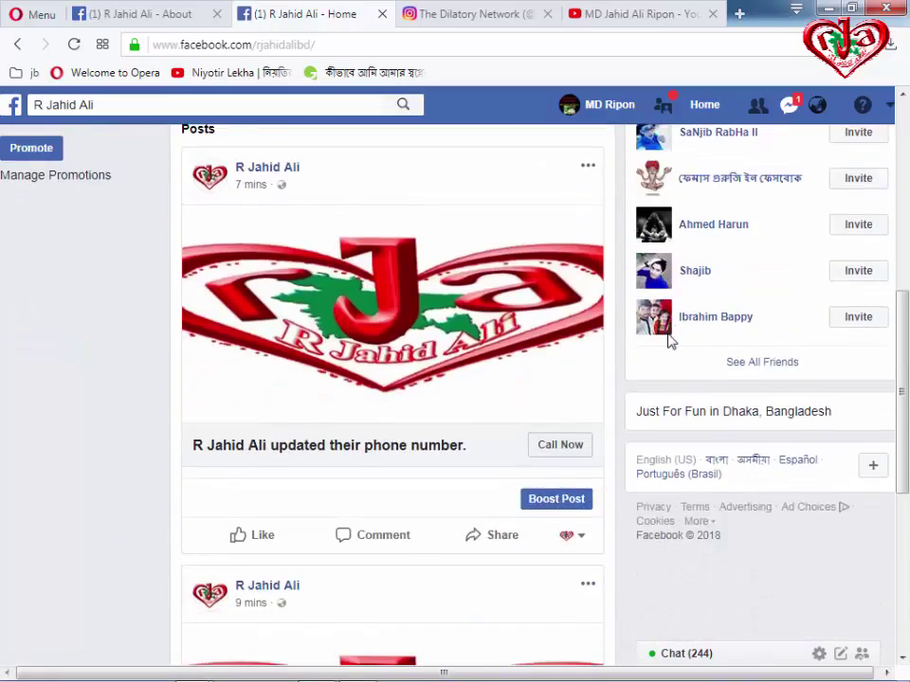
pyautogui.scroll(-3, 669, 339)
pyautogui.scroll(-1, 669, 341)
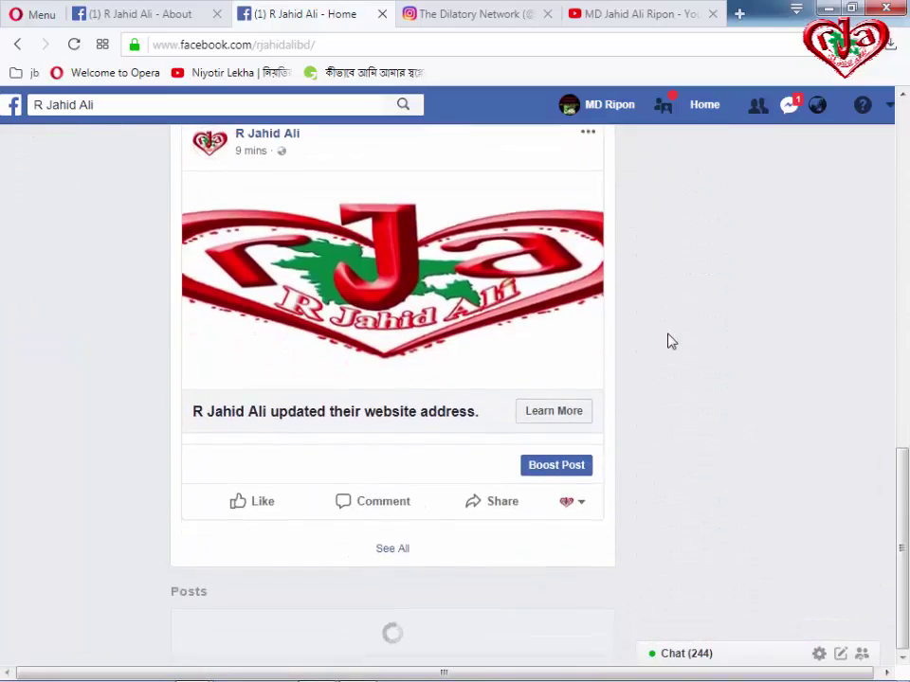
pyautogui.scroll(-5, 668, 341)
pyautogui.scroll(6, 669, 336)
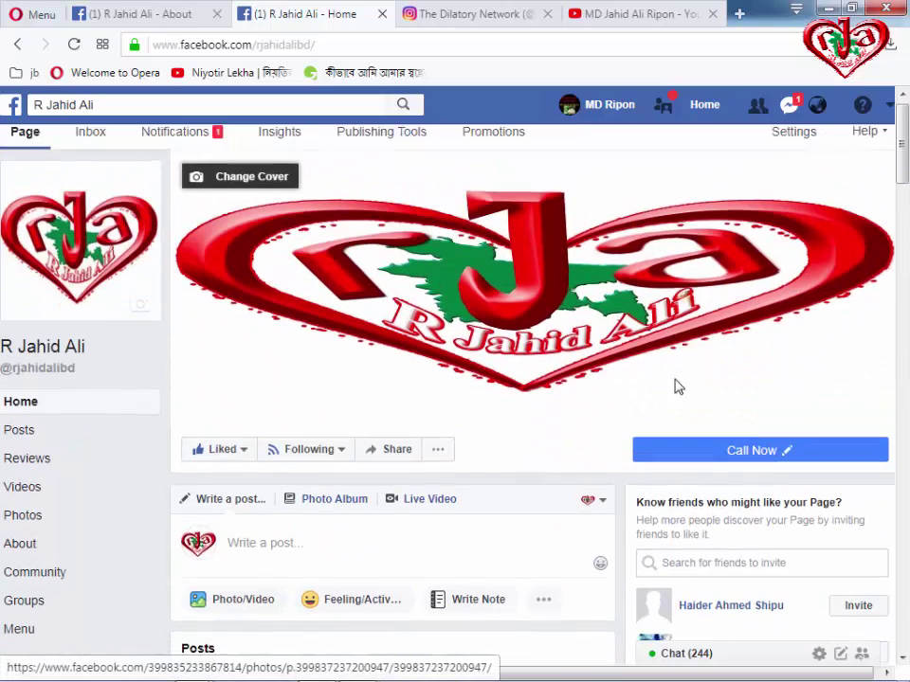
pyautogui.scroll(-3, 675, 384)
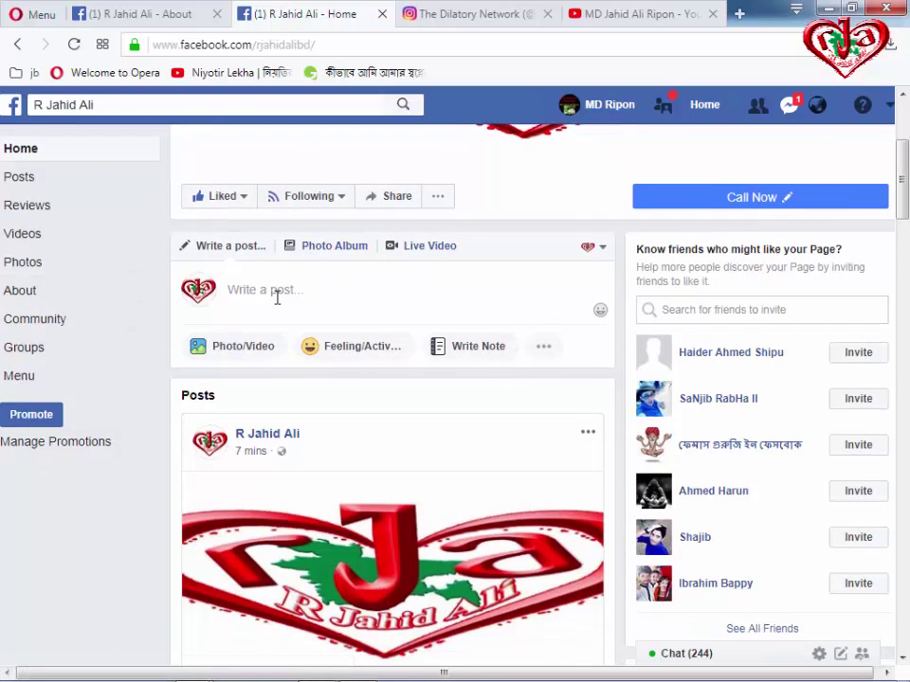
pyautogui.click(276, 293)
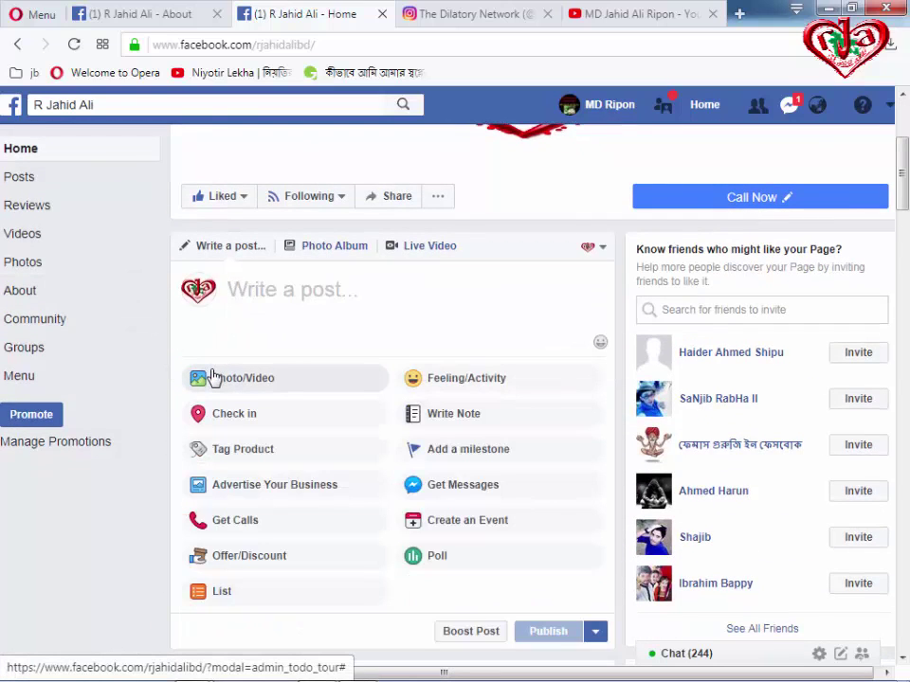
pyautogui.write('It')
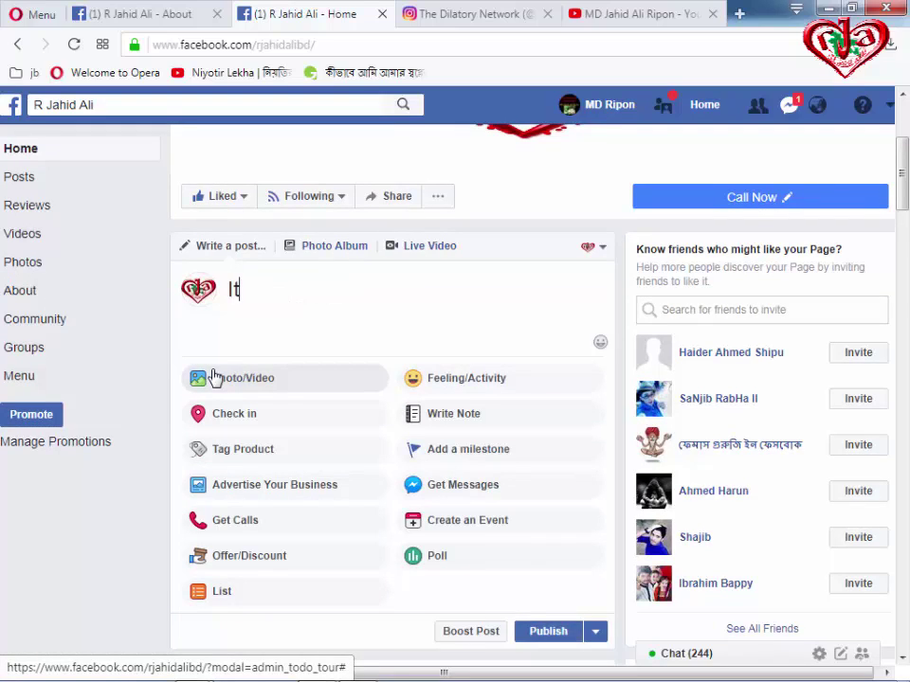
pyautogui.write('s')
pyautogui.write(' my')
pyautogui.write(' new ')
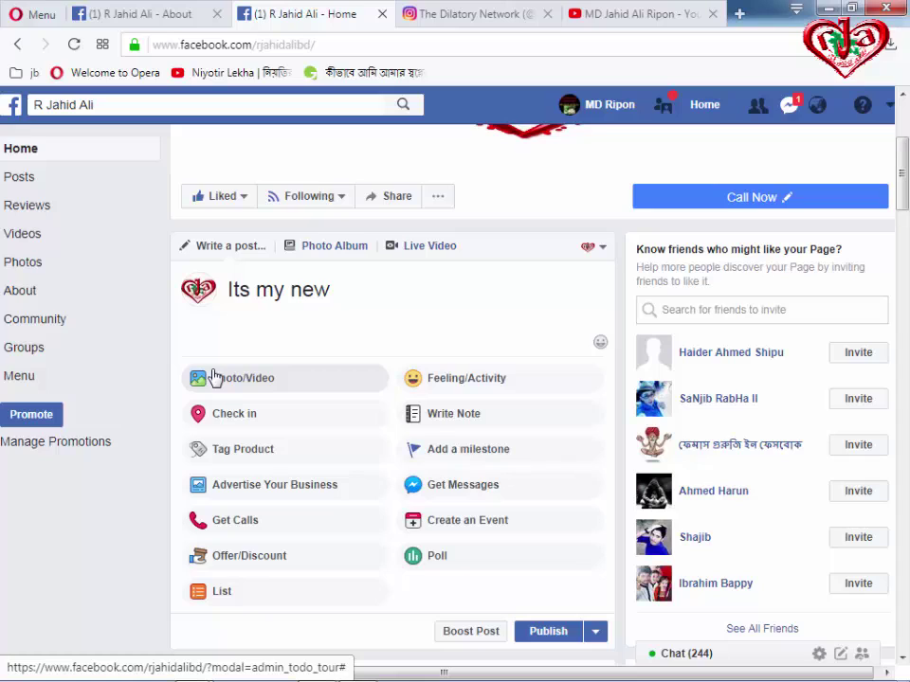
pyautogui.write('fb pa')
pyautogui.write('ge:')
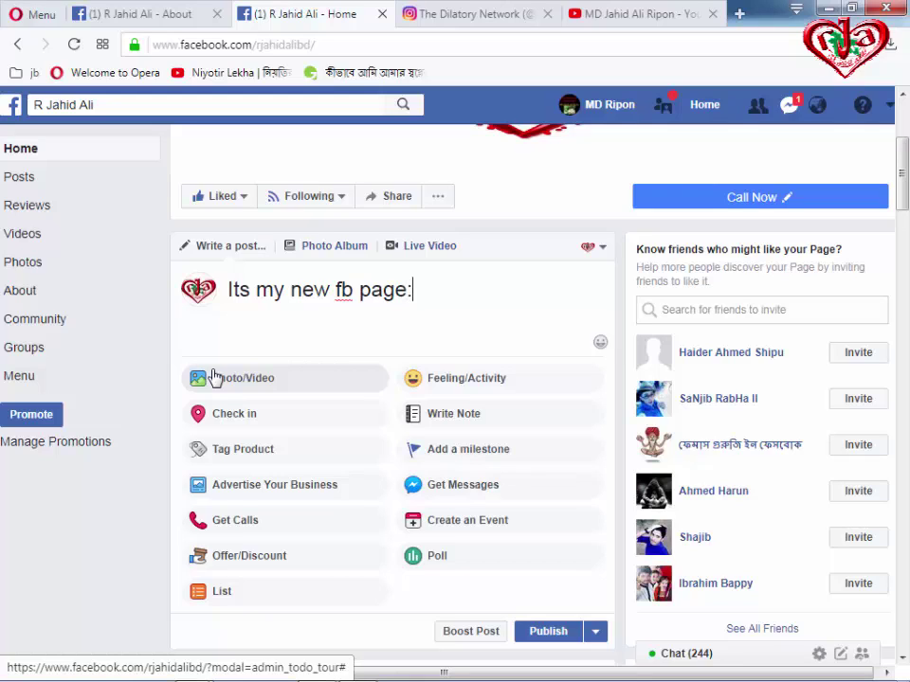
pyautogui.write('v')
pyautogui.write('link')
pyautogui.write('s ')
pyautogui.write('ww')
pyautogui.press('BackSpace')
pyautogui.press('BackSpace')
pyautogui.press('BackSpace')
pyautogui.press('BackSpace')
pyautogui.write('s:')
pyautogui.write(' ww')
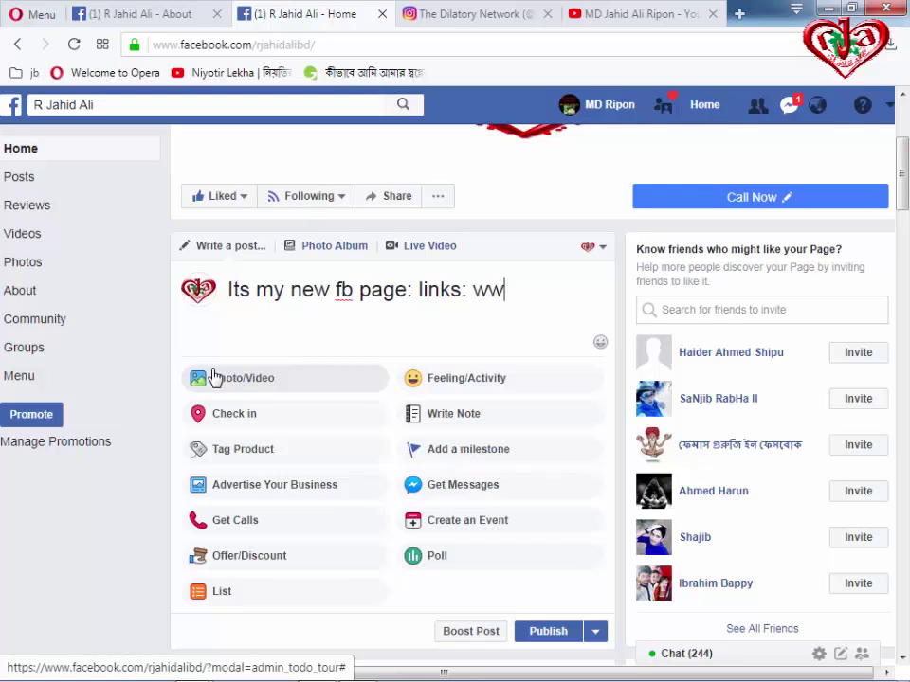
pyautogui.write('w.f')
pyautogui.write('b.')
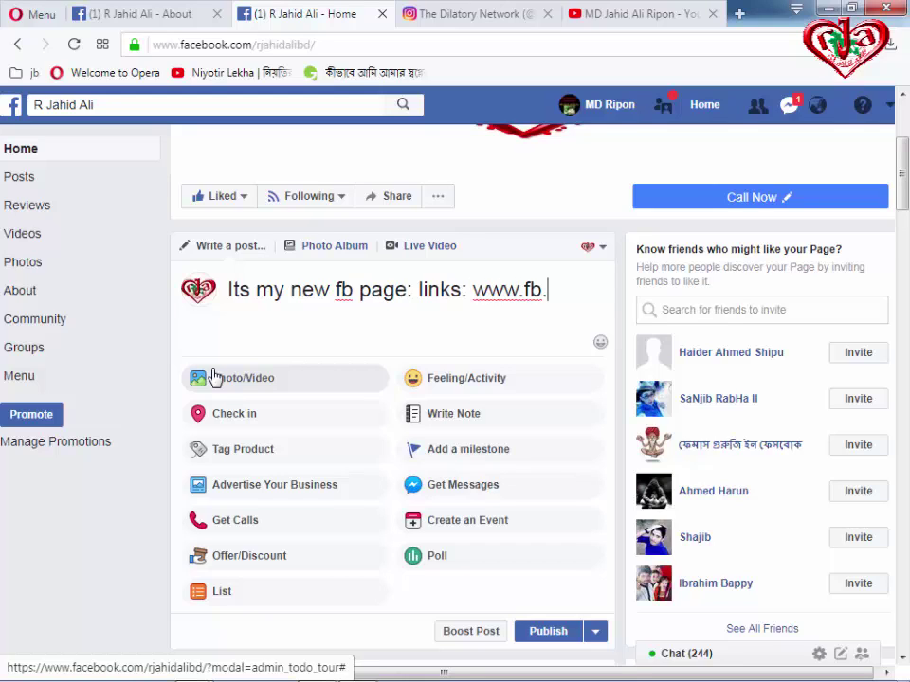
pyautogui.write('com/')
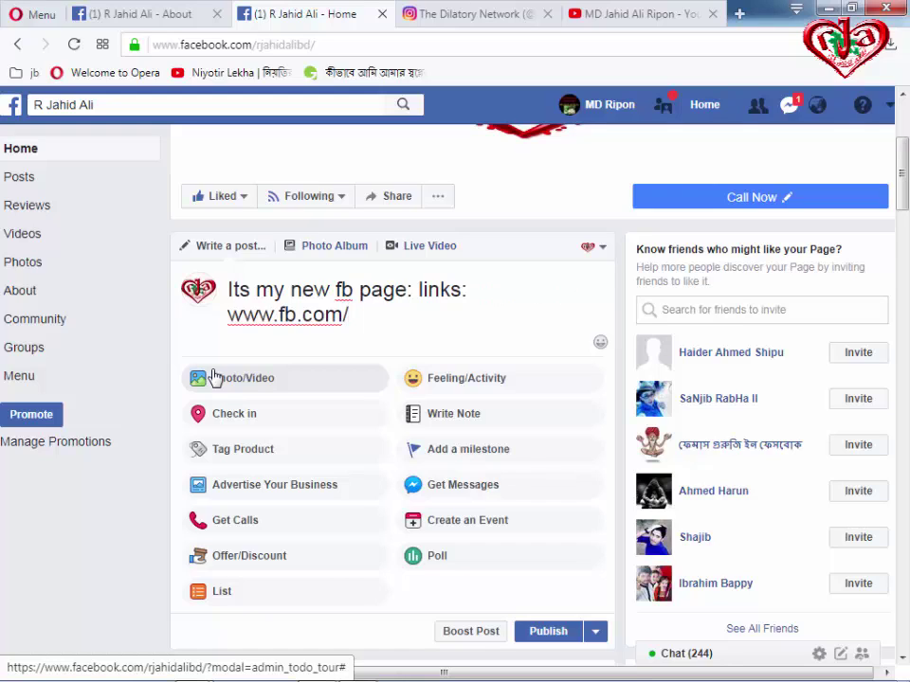
pyautogui.write('rjahidali')
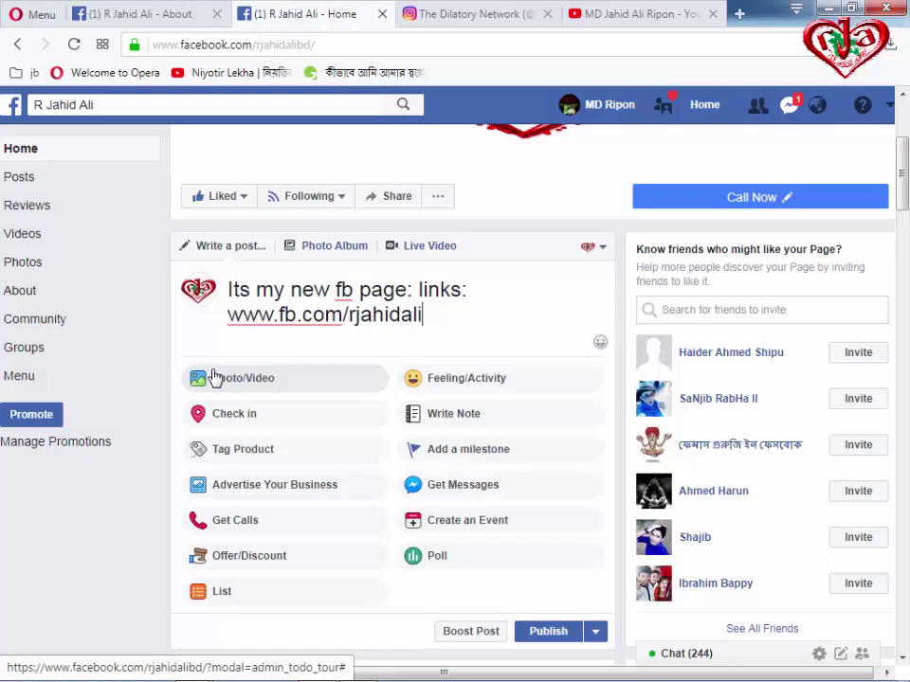
pyautogui.write('bd')
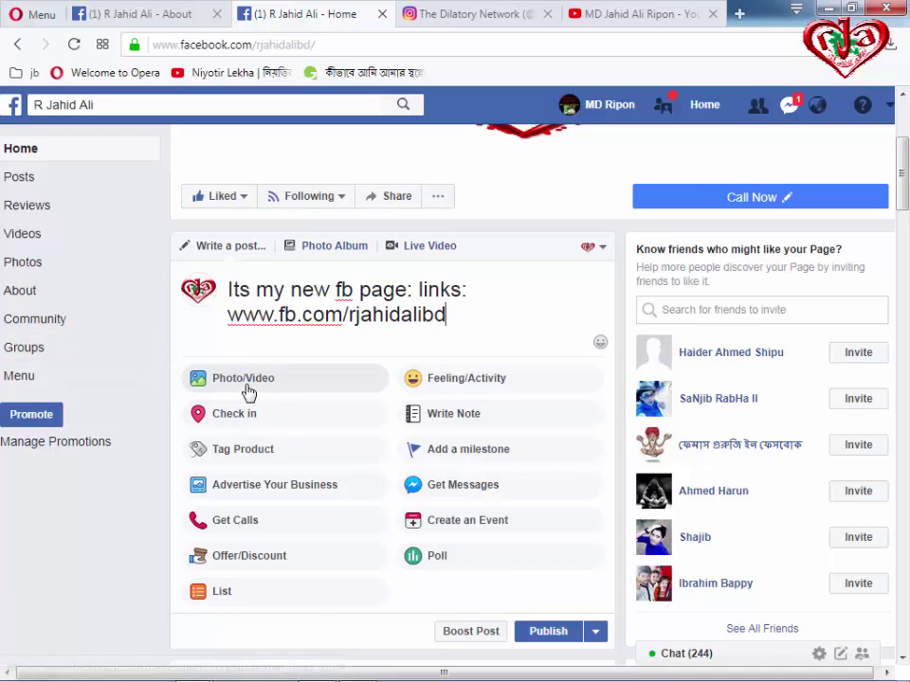
# Step: Attach the rjahidali heart logo JPG from the computer to the draft post
pyautogui.click(245, 383)
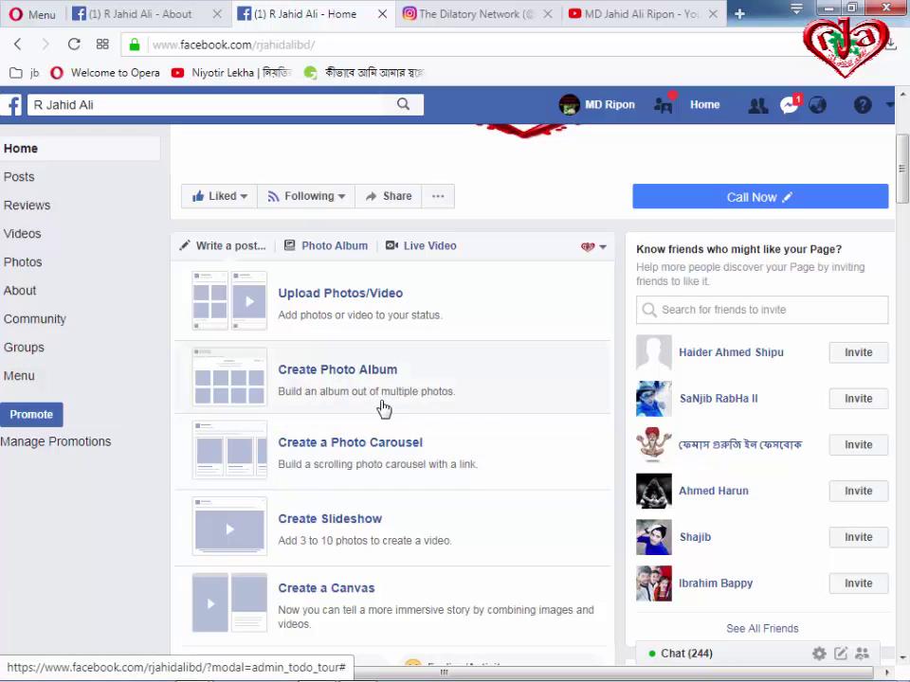
pyautogui.click(334, 313)
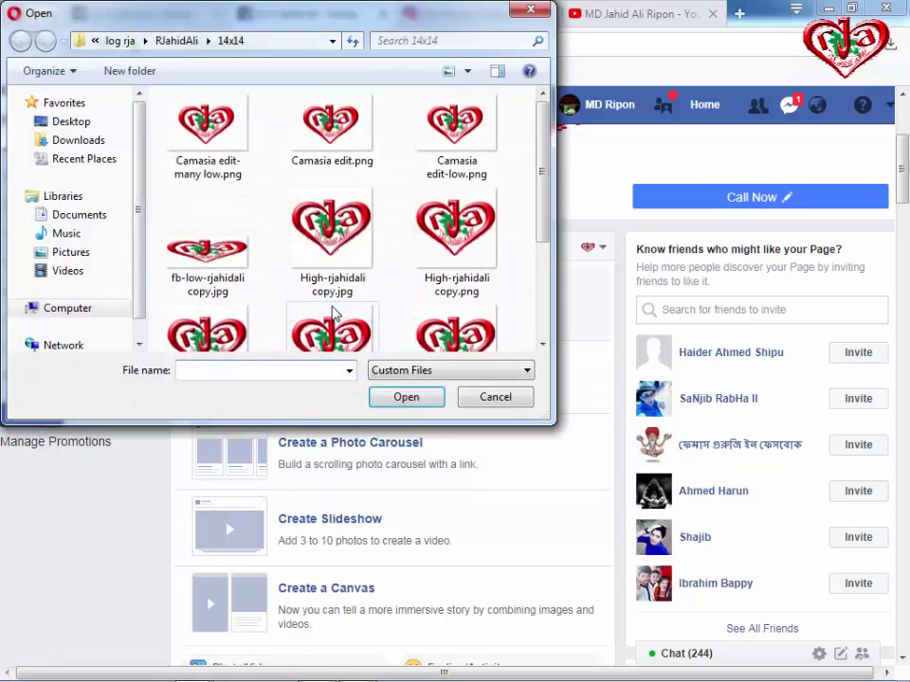
pyautogui.click(207, 331)
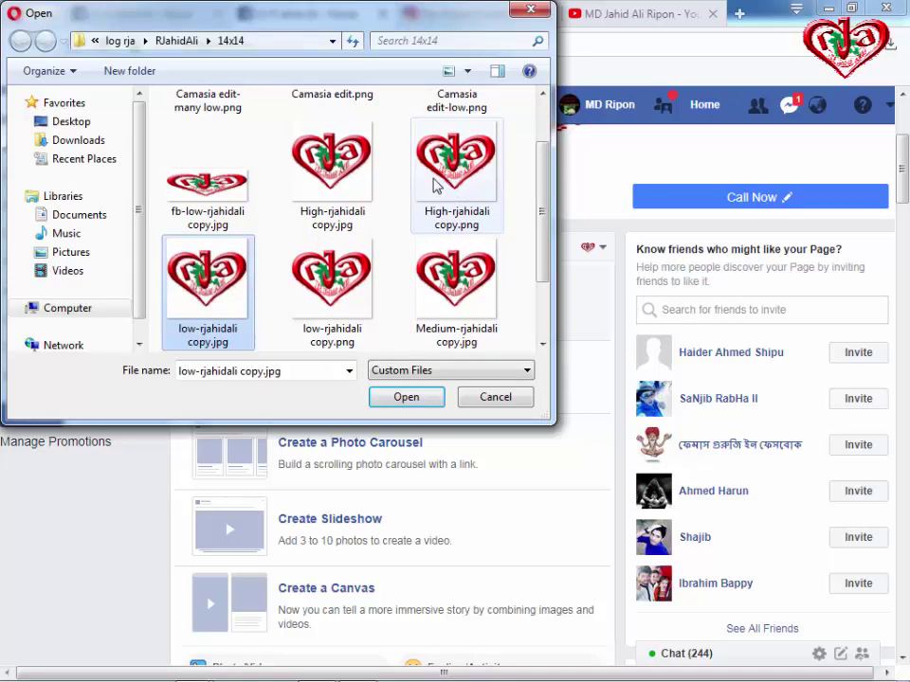
pyautogui.click(331, 166)
pyautogui.click(407, 397)
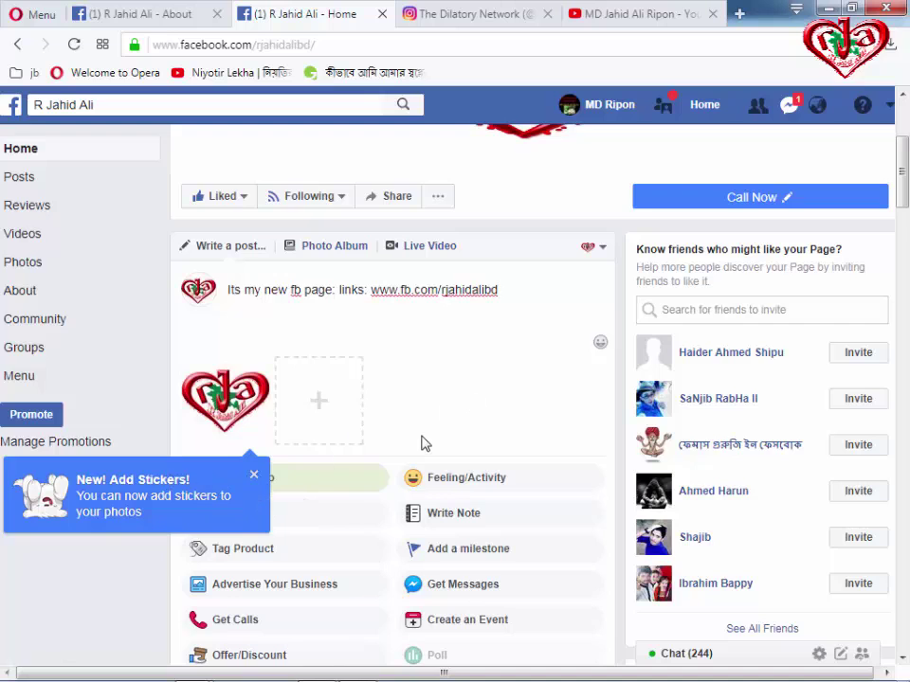
# Step: Dismiss the 'New! Add Stickers!' tip on the draft post
pyautogui.scroll(-2, 422, 442)
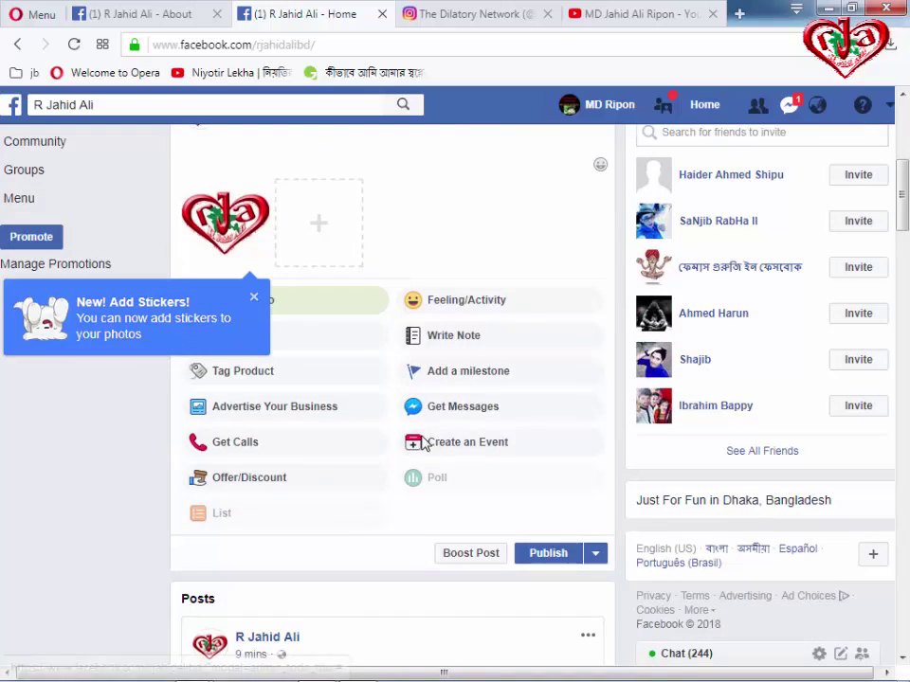
pyautogui.click(253, 297)
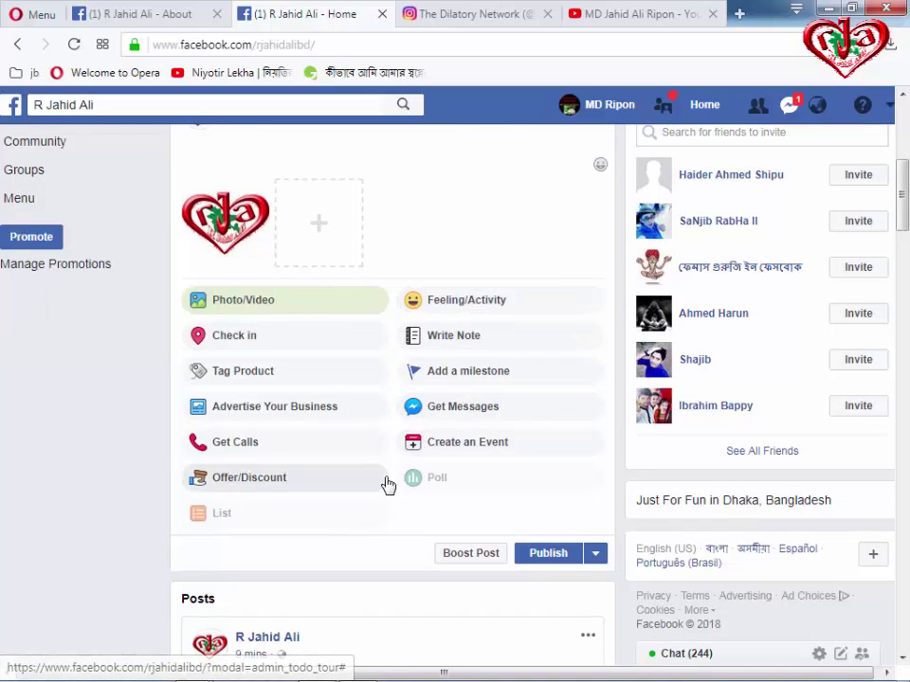
pyautogui.scroll(3, 387, 487)
pyautogui.scroll(-4, 388, 487)
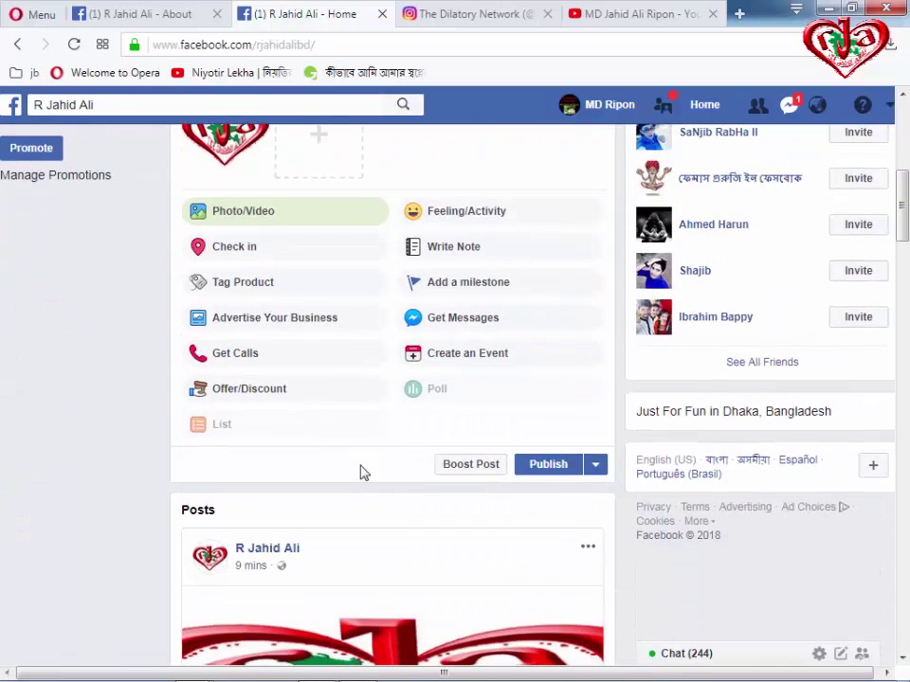
# Step: Publish the logo post and choose 'Preview Post with Button' for a Send Message button
pyautogui.click(544, 466)
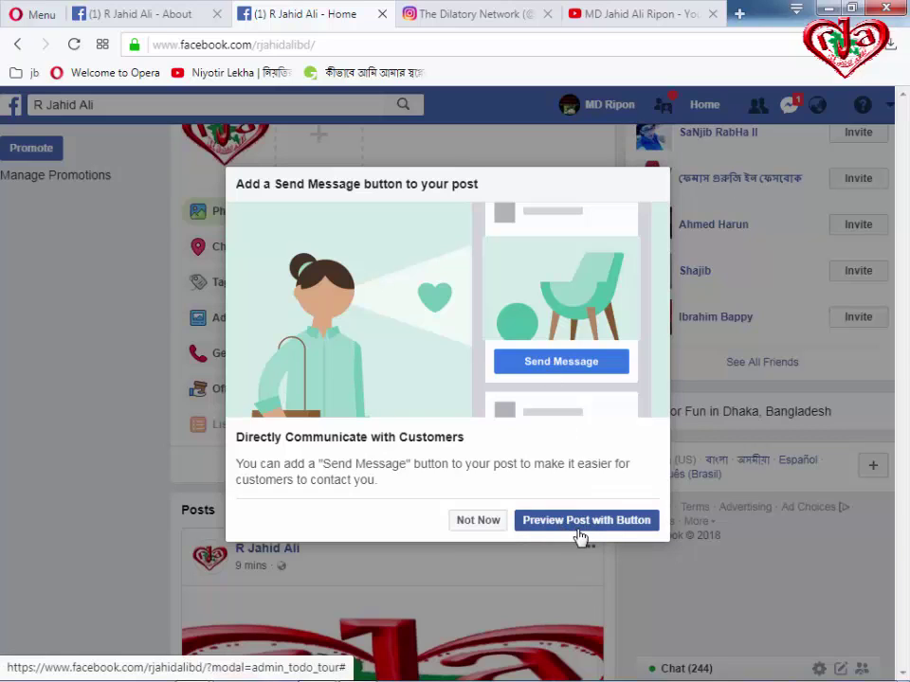
pyautogui.click(580, 532)
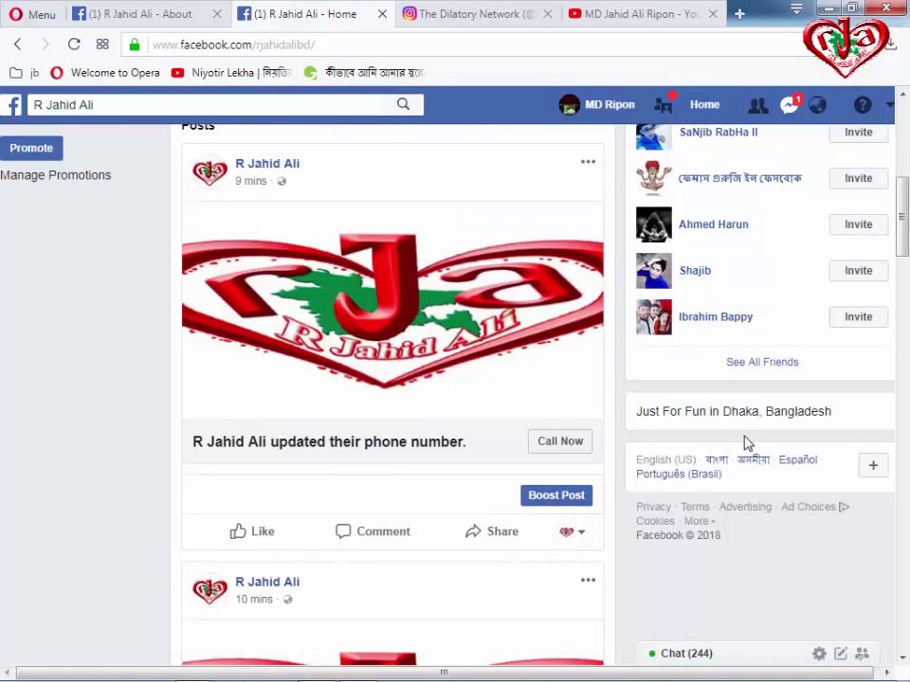
pyautogui.scroll(5, 743, 442)
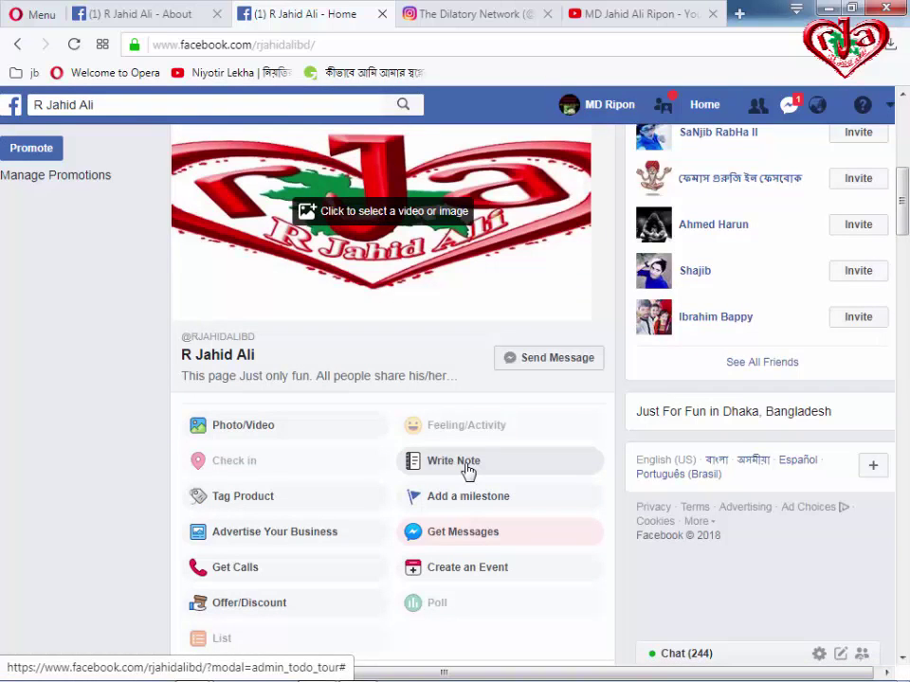
pyautogui.scroll(3, 467, 469)
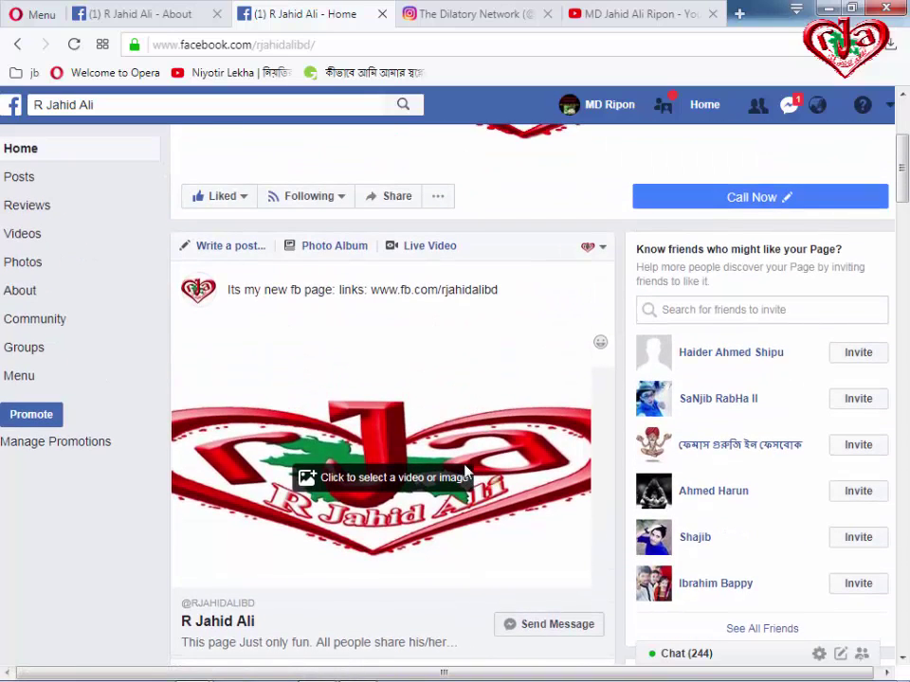
pyautogui.scroll(-3, 463, 473)
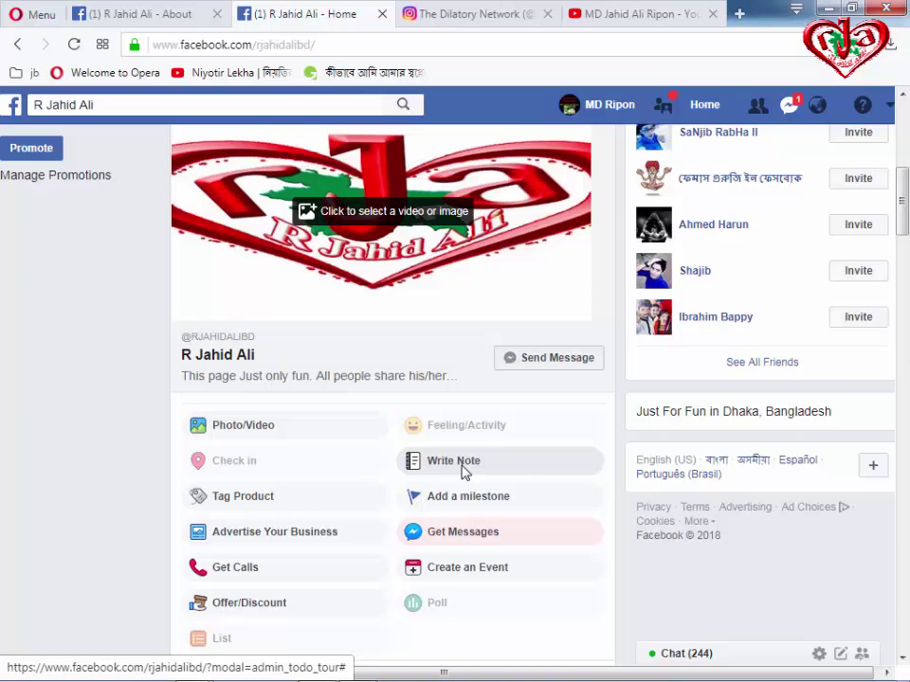
pyautogui.scroll(-5, 464, 473)
pyautogui.scroll(-3, 464, 474)
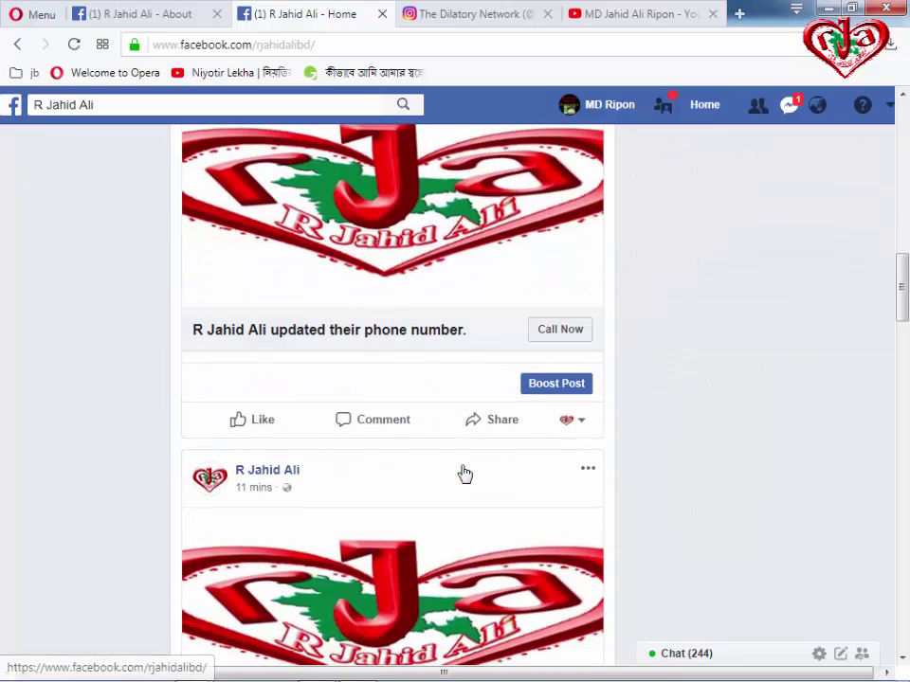
pyautogui.scroll(-3, 464, 473)
pyautogui.scroll(-3, 464, 474)
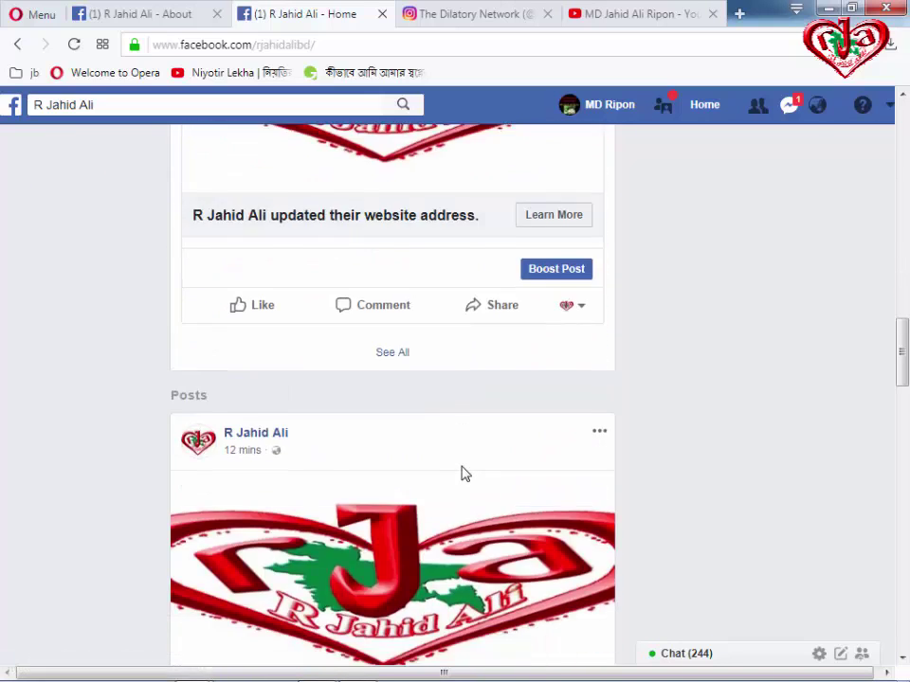
pyautogui.scroll(-5, 465, 473)
pyautogui.scroll(5, 465, 474)
pyautogui.scroll(5, 464, 474)
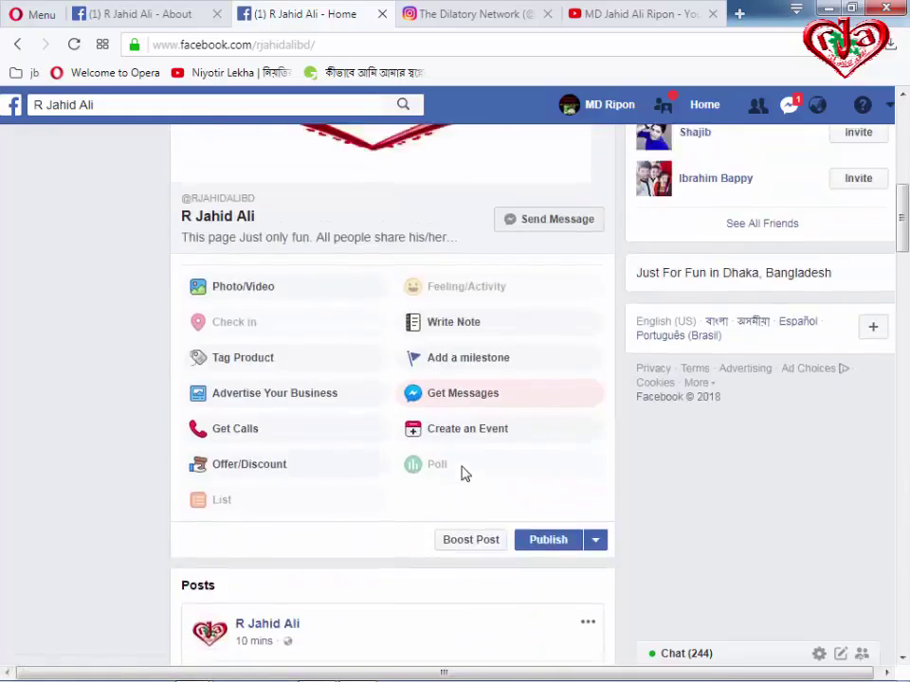
pyautogui.scroll(5, 464, 474)
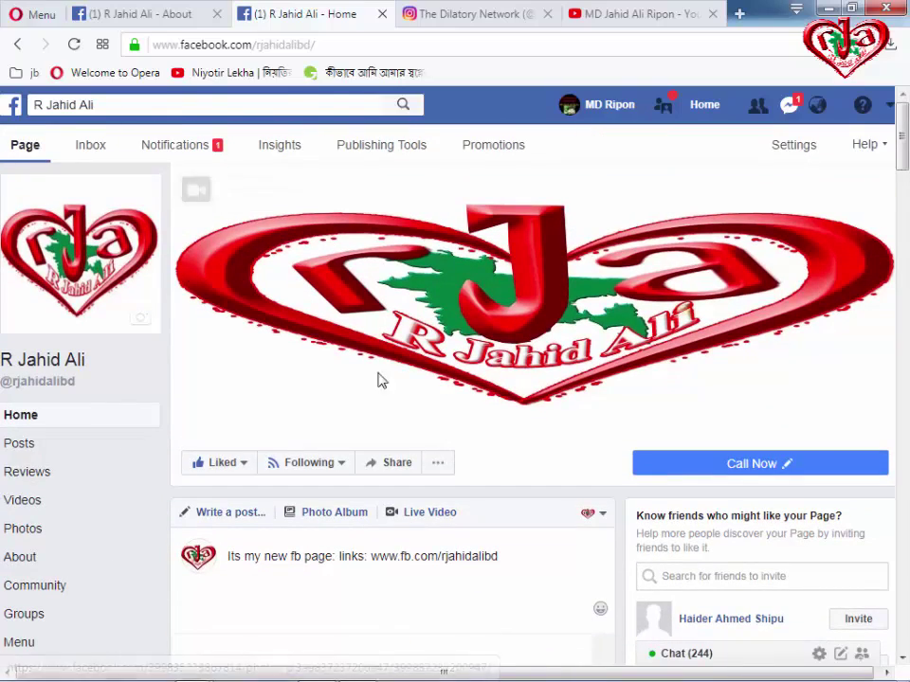
# Step: Leave the unfinished post via Notifications, then return to the R Jahid Ali page Home
pyautogui.click(197, 161)
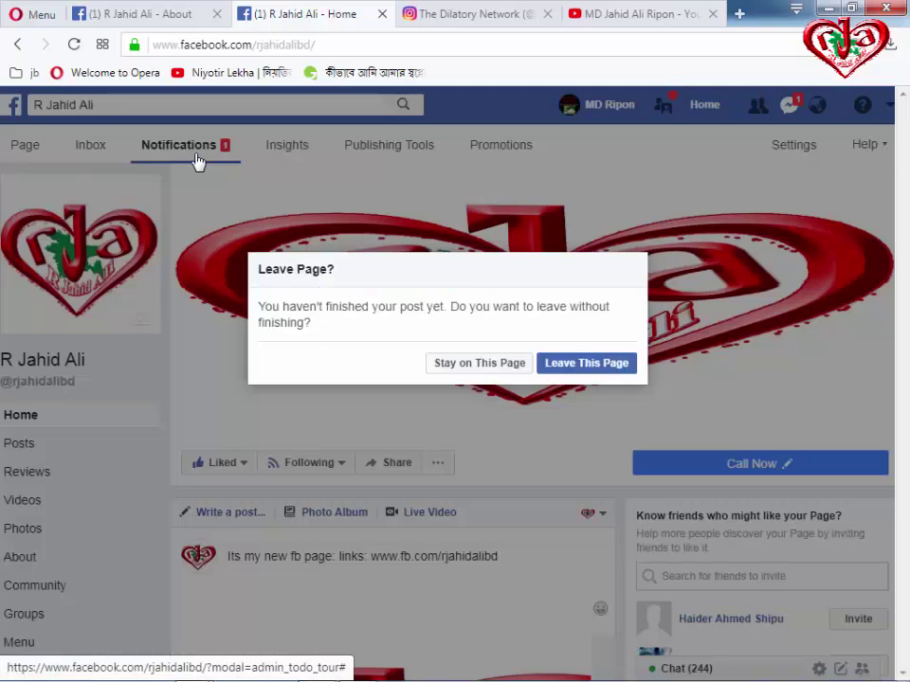
pyautogui.click(582, 373)
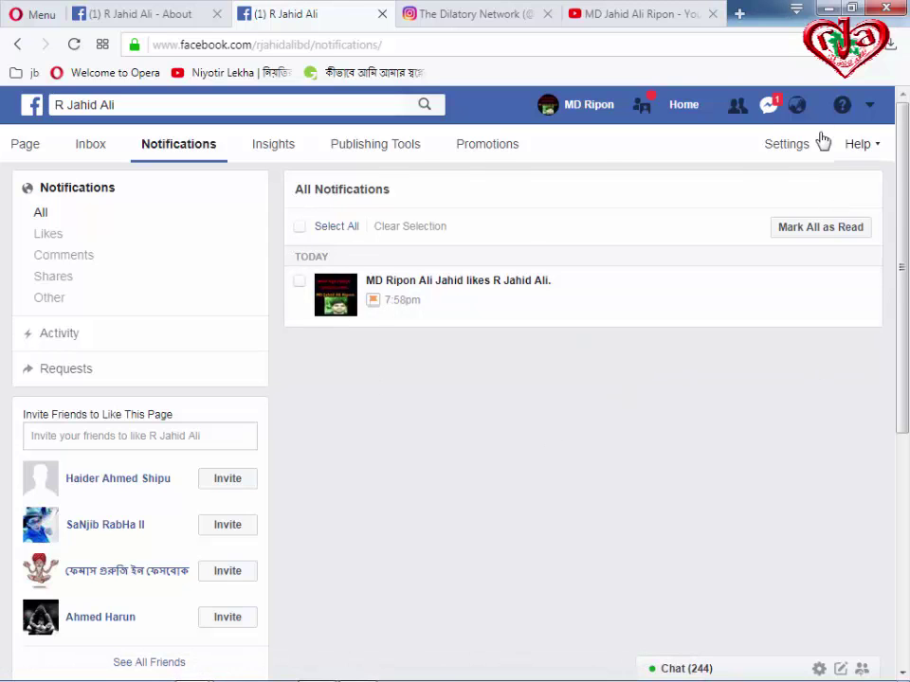
pyautogui.click(25, 144)
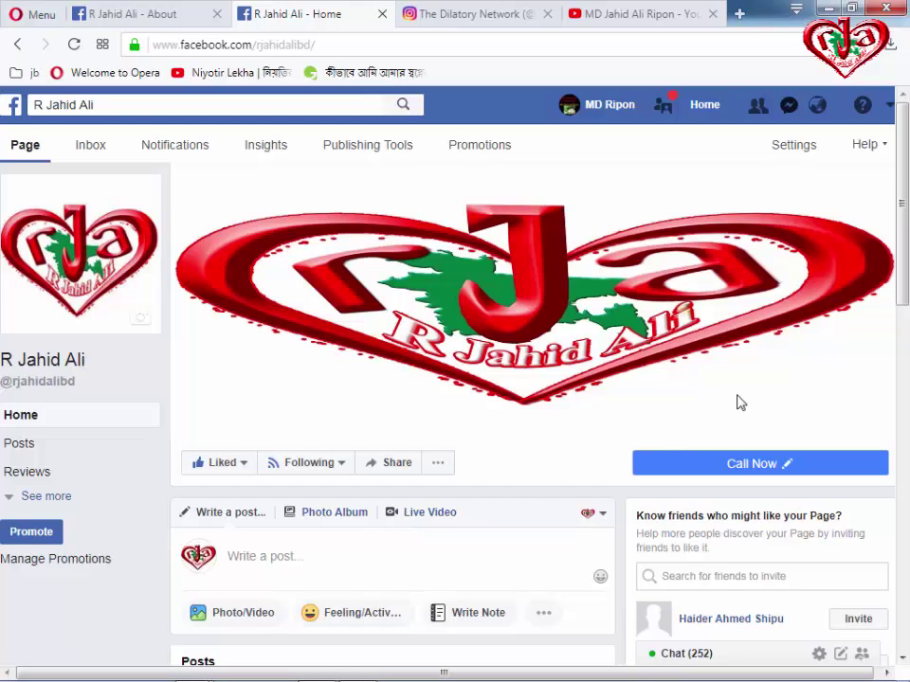
pyautogui.moveTo(633, 519)
pyautogui.scroll(-2, 525, 485)
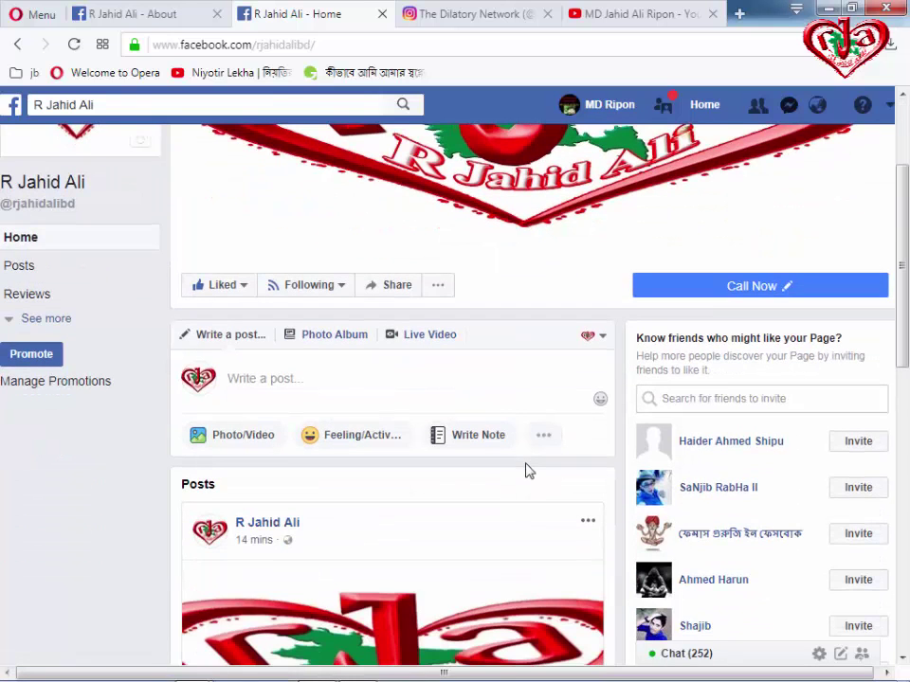
pyautogui.scroll(-3, 528, 471)
pyautogui.scroll(-5, 530, 473)
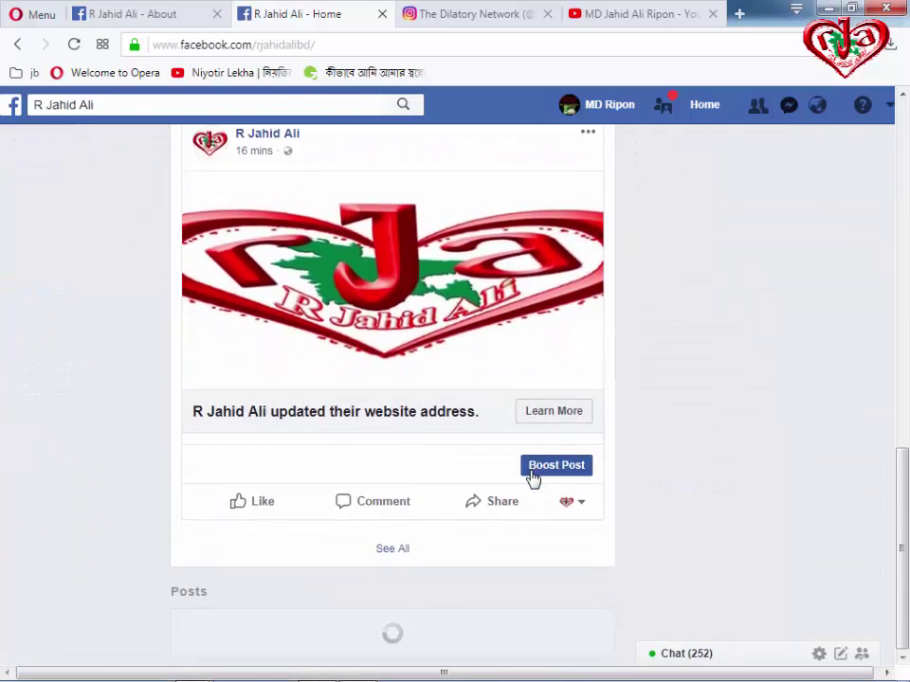
pyautogui.scroll(4, 531, 479)
pyautogui.scroll(3, 532, 479)
pyautogui.scroll(3, 531, 479)
# Step: Invite each of the six suggested friends to like the R Jahid Ali page
pyautogui.scroll(1, 532, 479)
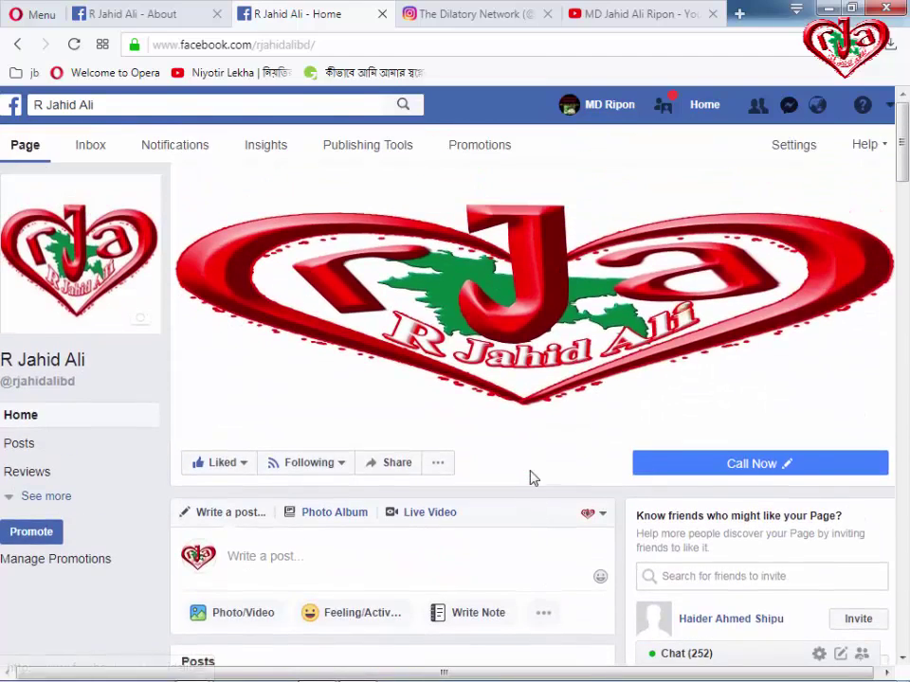
pyautogui.scroll(-1, 530, 477)
pyautogui.scroll(1, 530, 471)
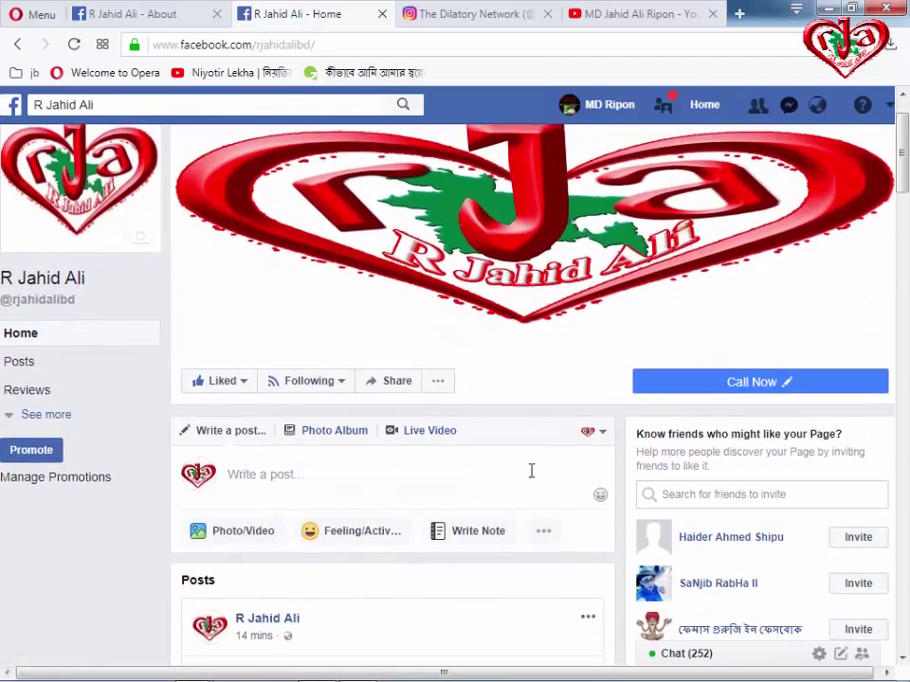
pyautogui.scroll(-3, 538, 471)
pyautogui.click(859, 360)
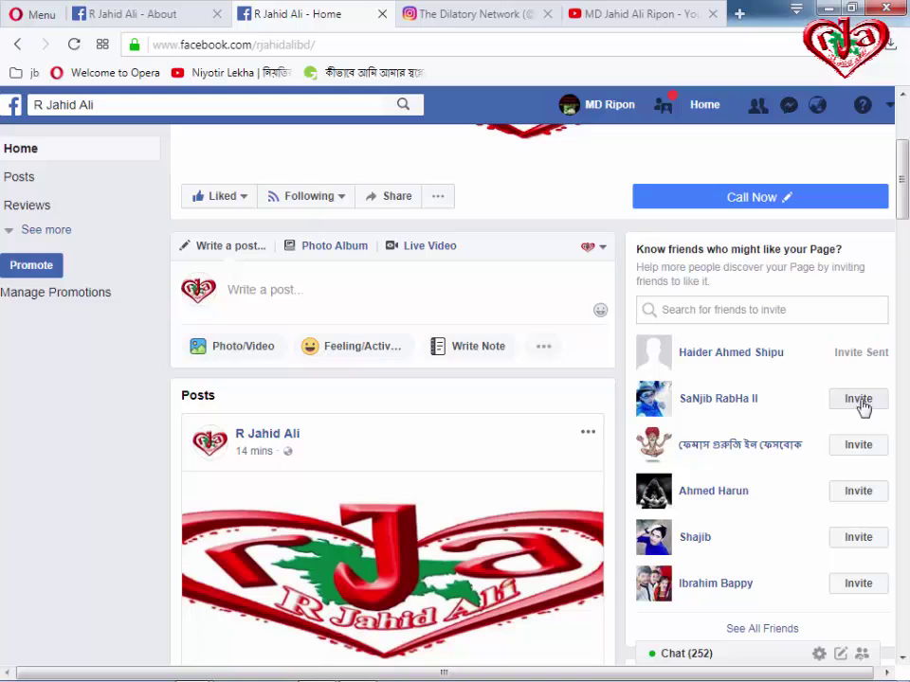
pyautogui.click(862, 403)
pyautogui.click(863, 447)
pyautogui.click(866, 495)
pyautogui.click(866, 546)
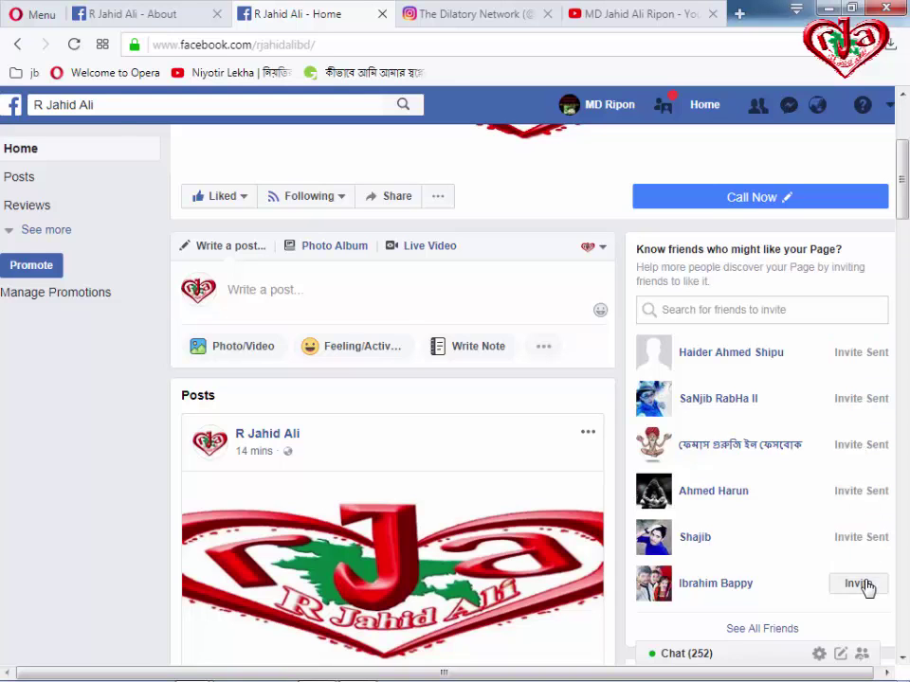
pyautogui.click(863, 582)
pyautogui.scroll(-3, 863, 582)
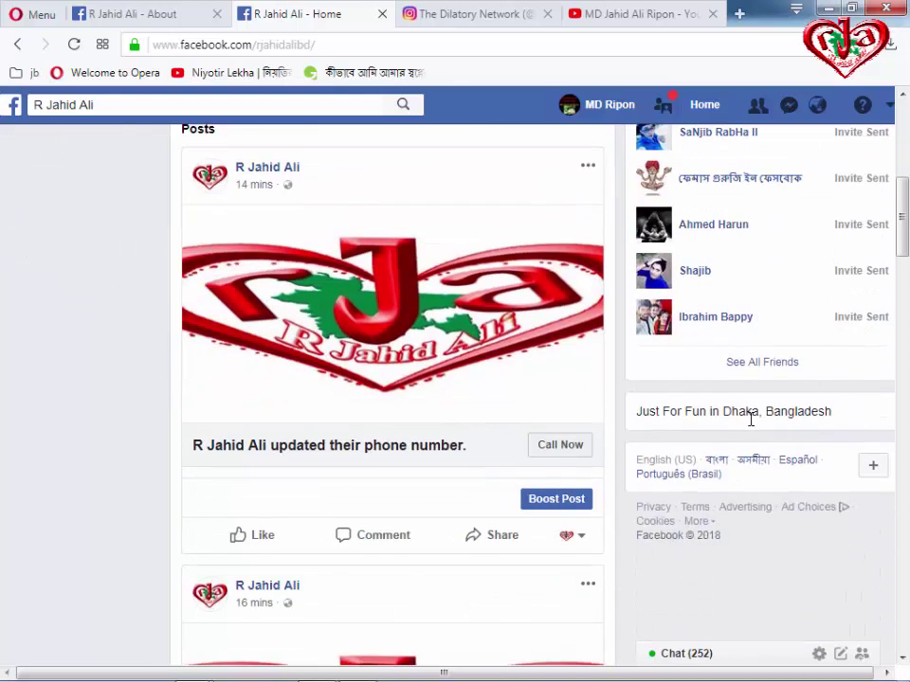
pyautogui.scroll(6, 750, 422)
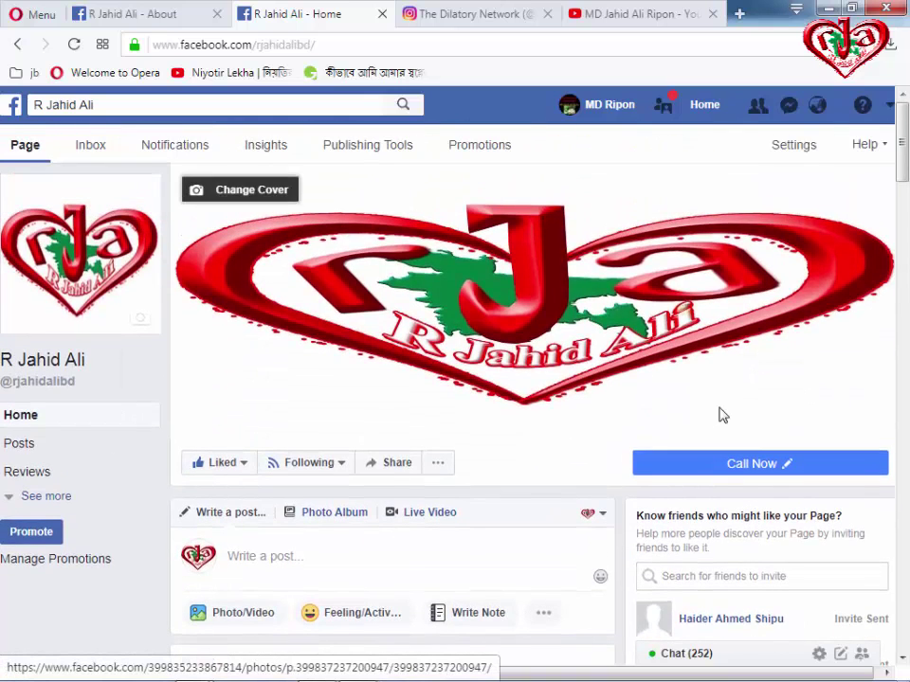
pyautogui.click(794, 150)
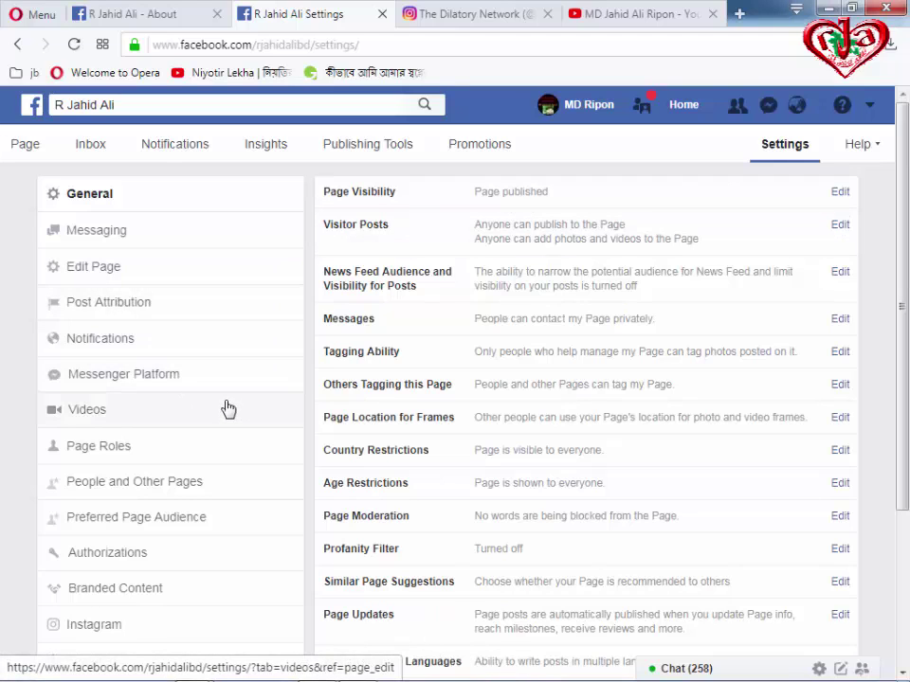
pyautogui.click(85, 280)
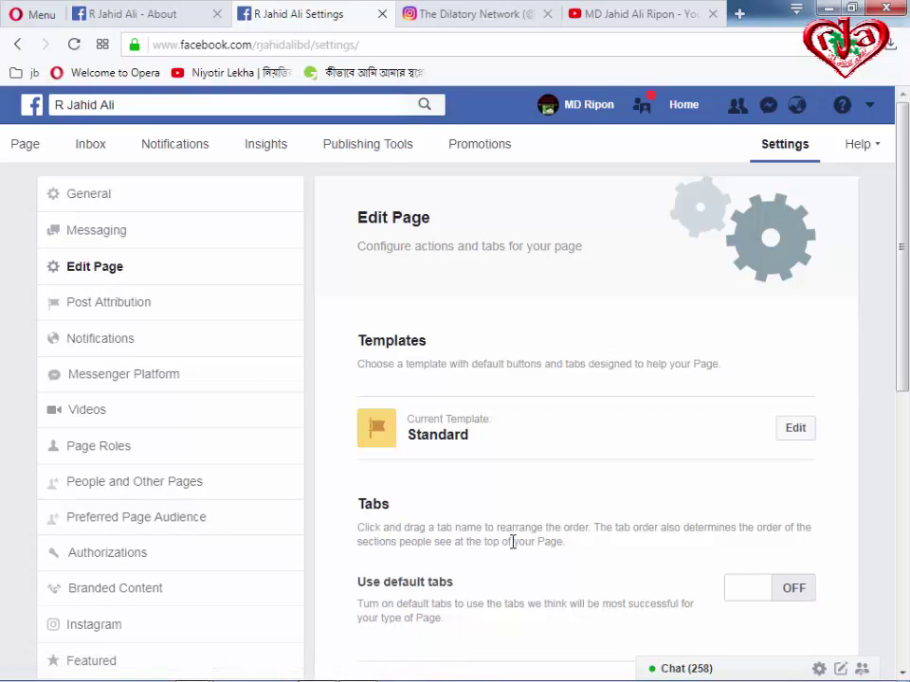
pyautogui.scroll(-6, 512, 540)
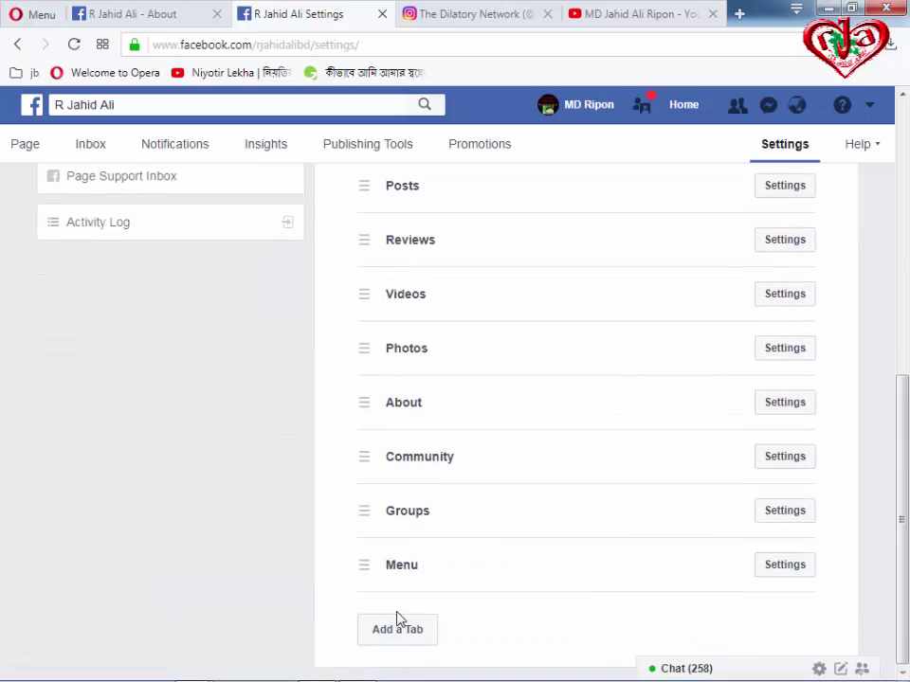
pyautogui.scroll(1, 663, 543)
pyautogui.scroll(3, 663, 544)
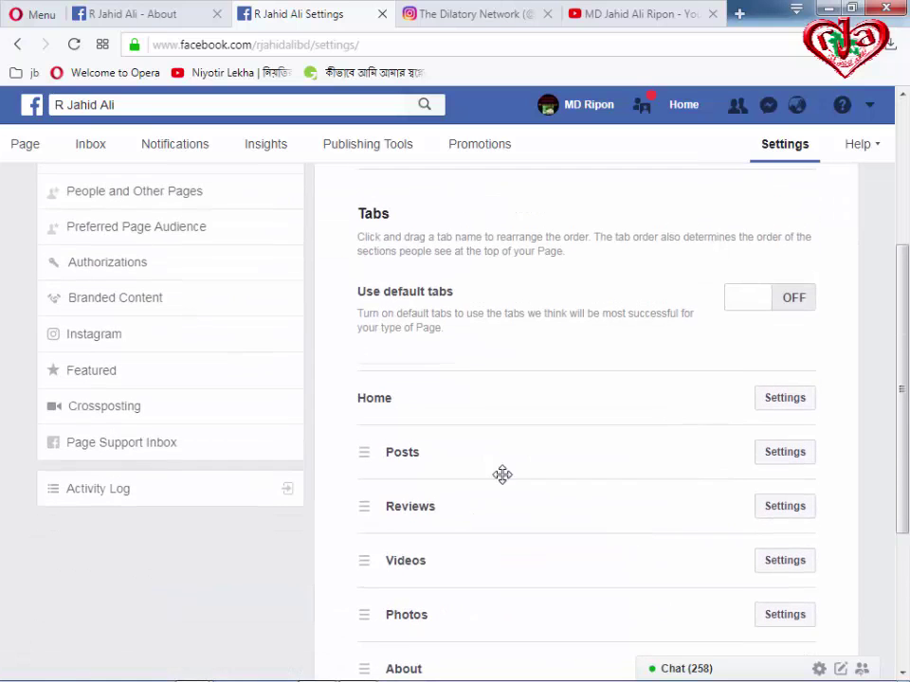
pyautogui.moveTo(366, 453)
pyautogui.mouseDown()
pyautogui.moveTo(474, 464)
pyautogui.moveTo(369, 540)
pyautogui.mouseUp()
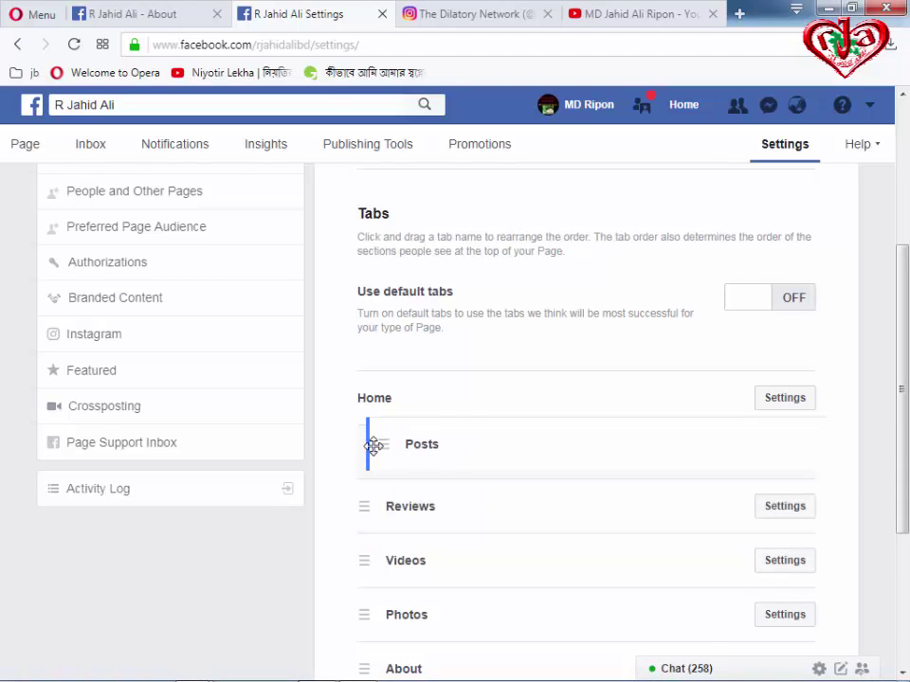
pyautogui.moveTo(369, 540); pyautogui.dragTo(373, 442)
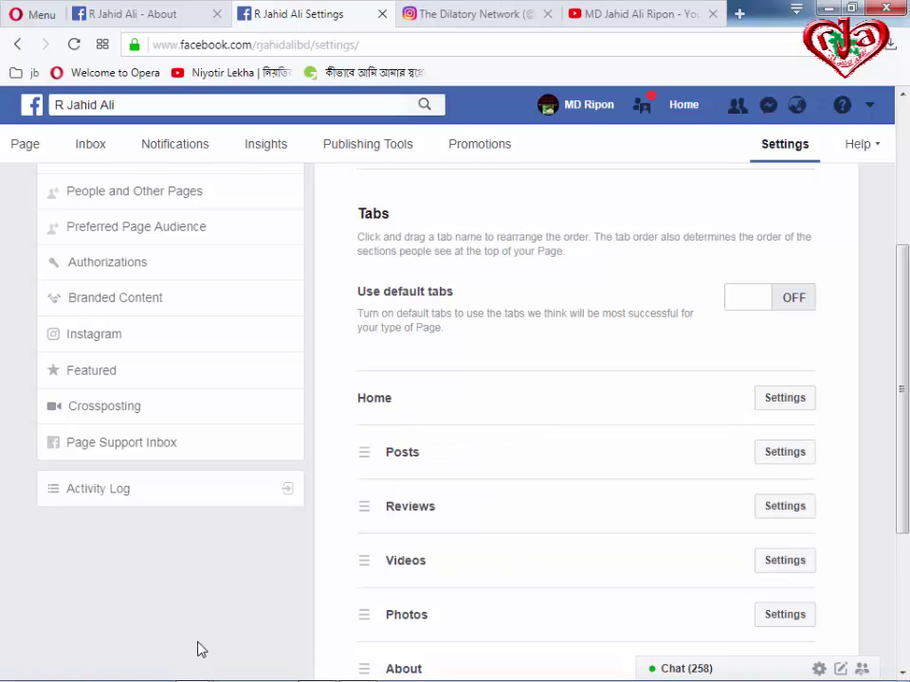
pyautogui.scroll(3, 199, 645)
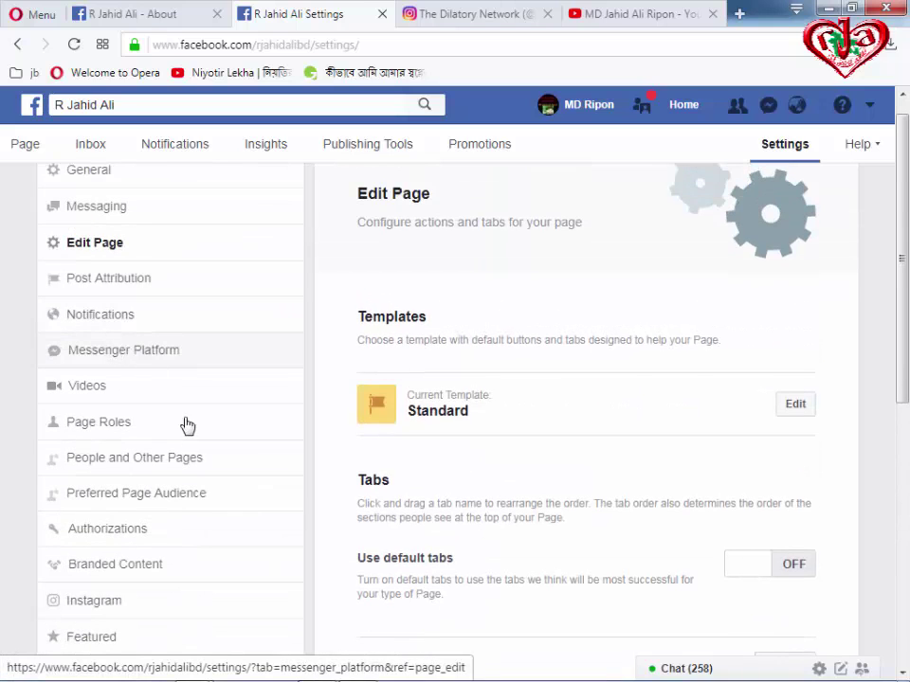
# Step: Open Page Roles settings and review the assignable role options, leaving Editor selected
pyautogui.click(106, 428)
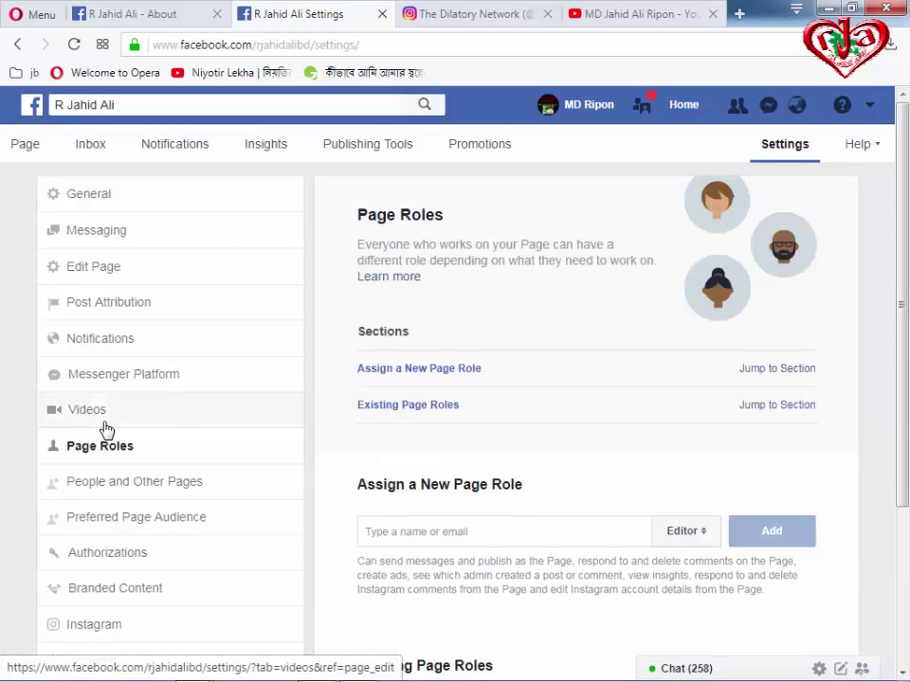
pyautogui.scroll(-2, 741, 447)
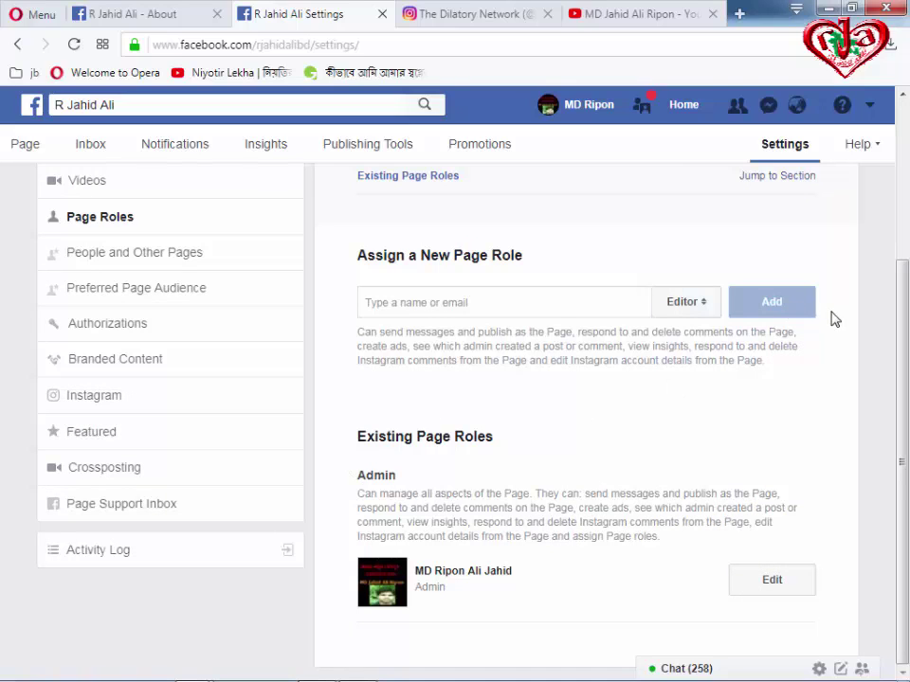
pyautogui.click(531, 305)
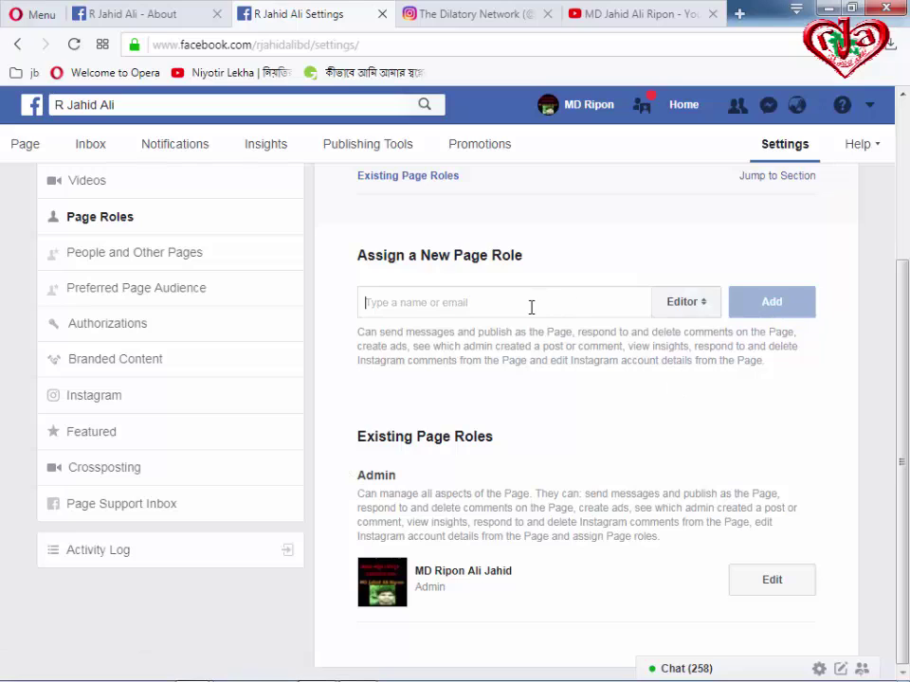
pyautogui.click(710, 305)
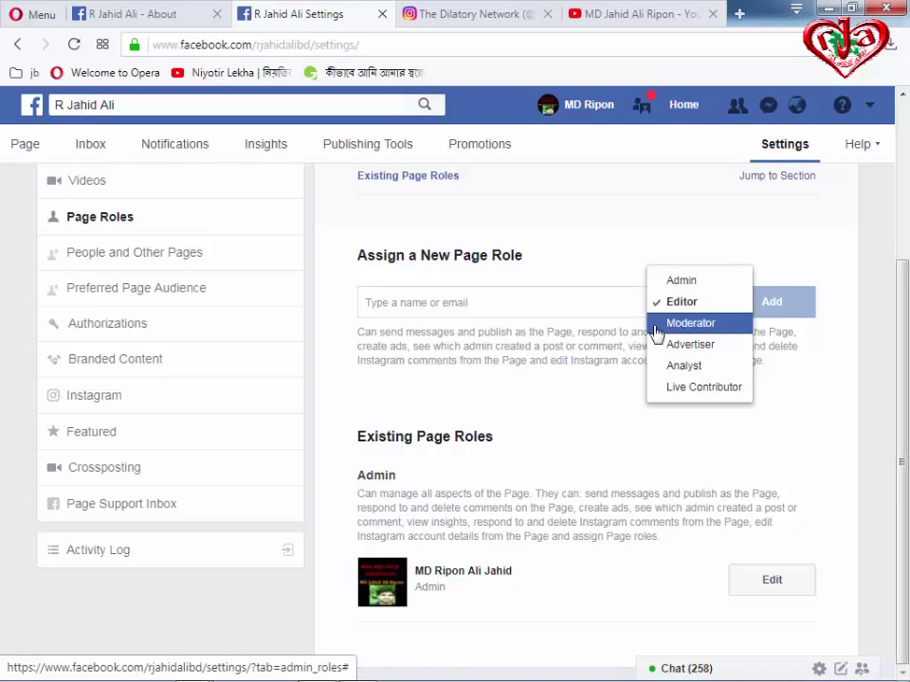
pyautogui.click(481, 306)
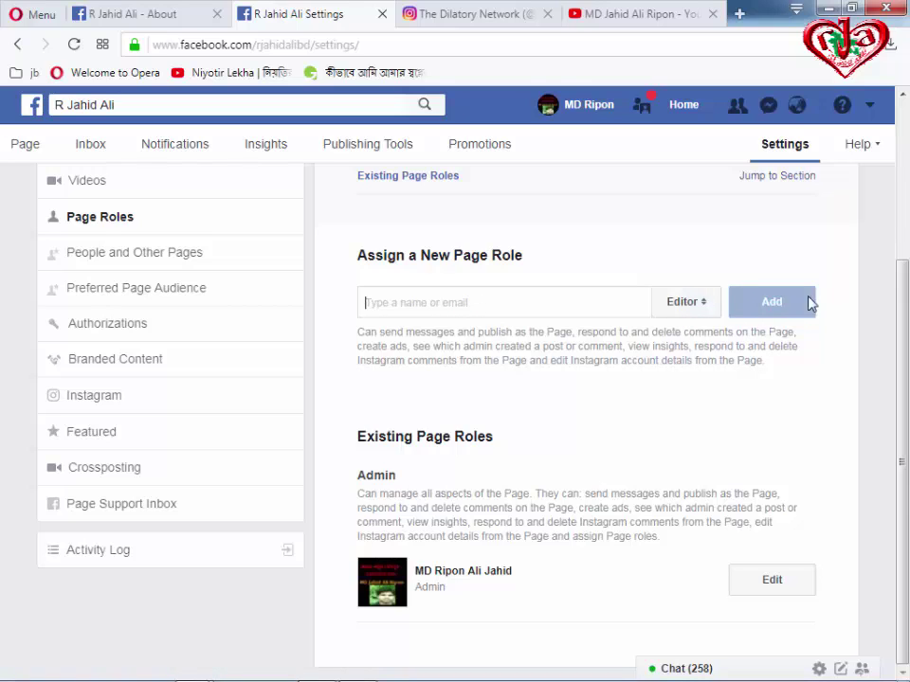
pyautogui.click(710, 314)
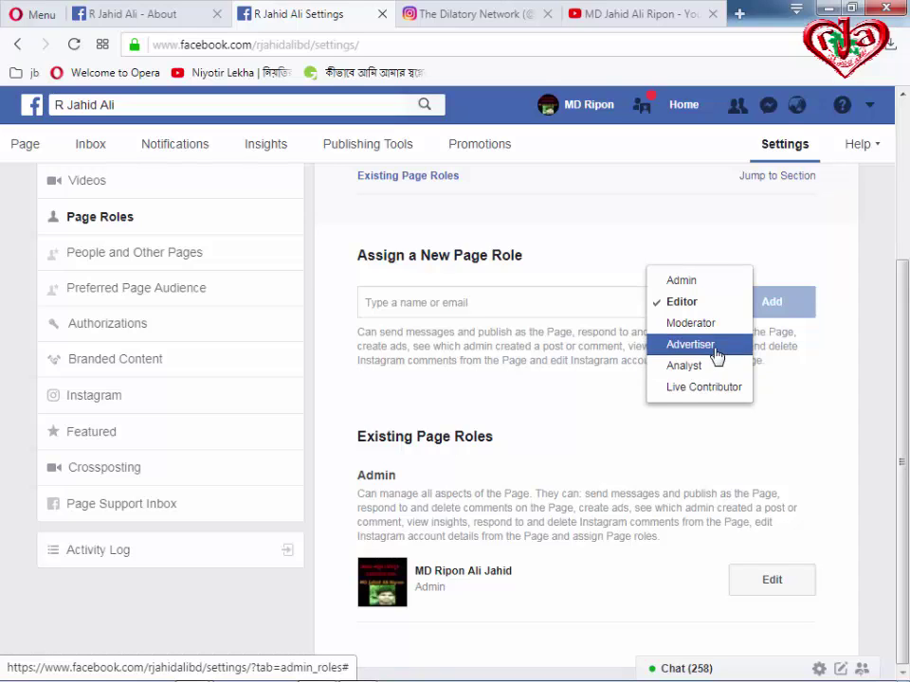
# Step: Enter the friend's name, pick them from suggestions, and change their role from Editor to Admin
pyautogui.click(519, 301)
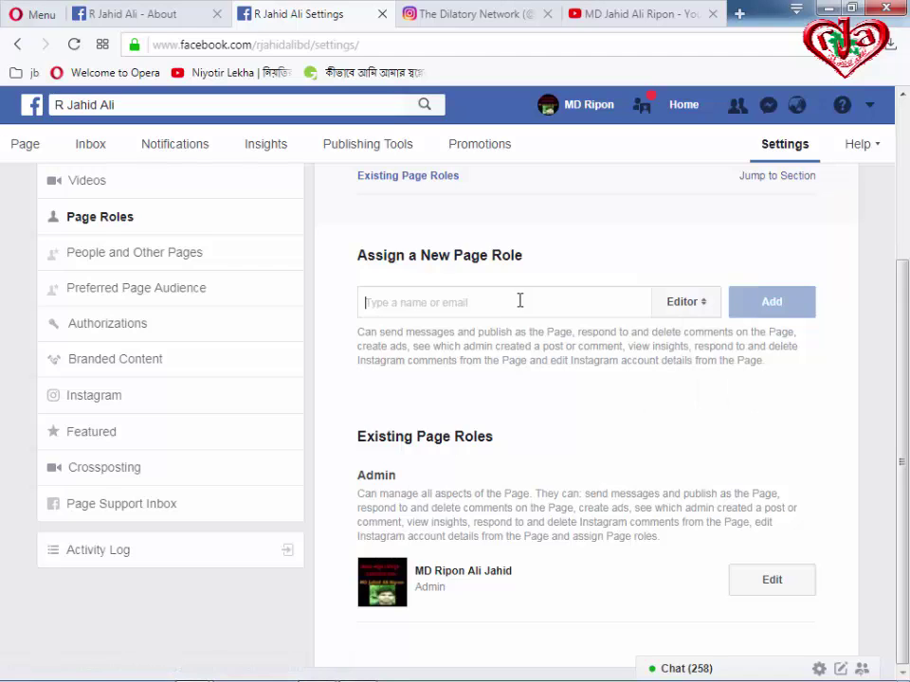
pyautogui.write('m')
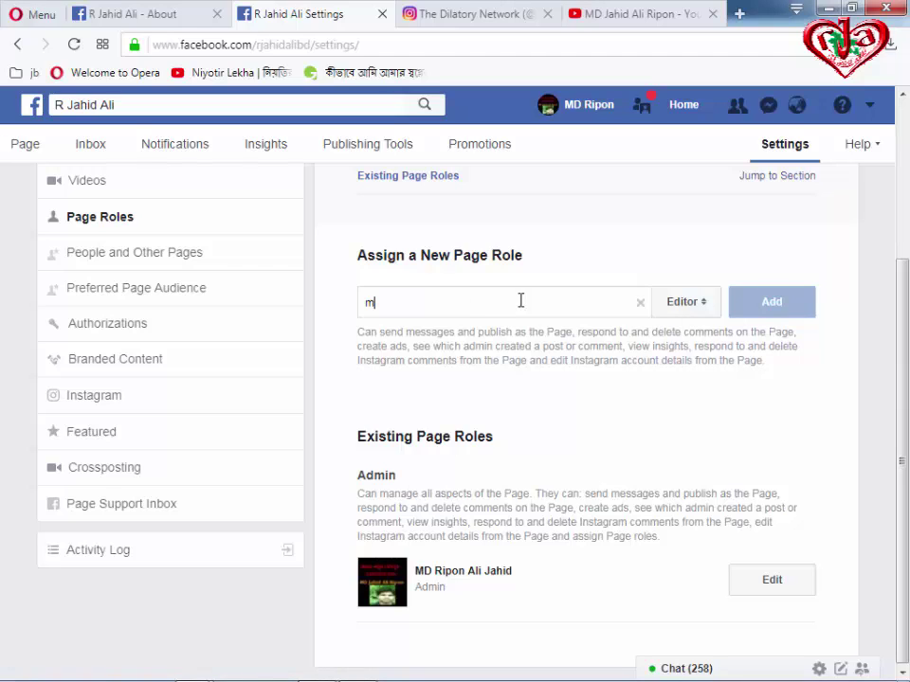
pyautogui.press('BackSpace')
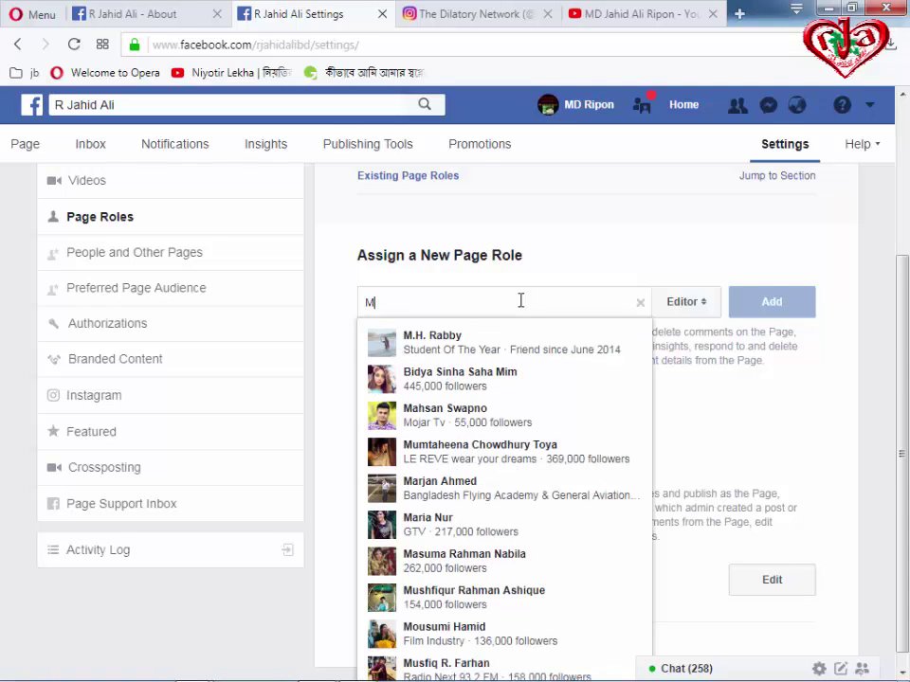
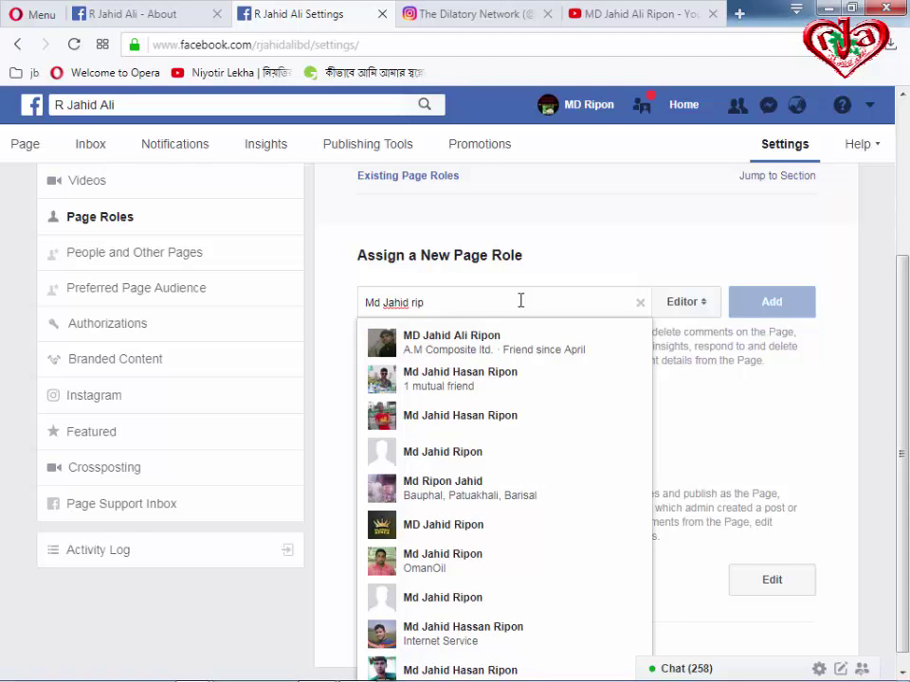
pyautogui.click(514, 347)
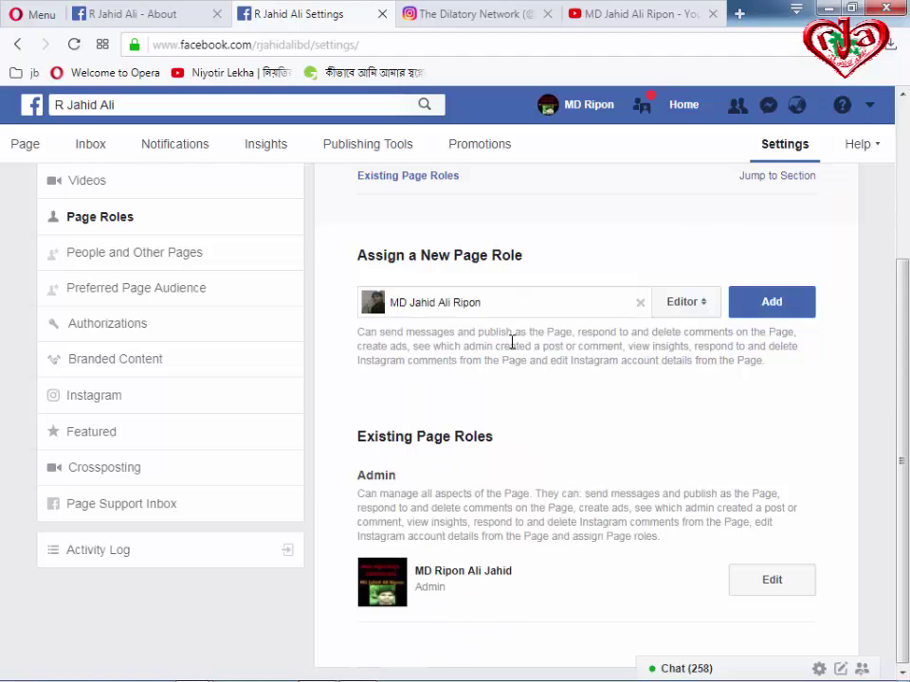
pyautogui.click(705, 313)
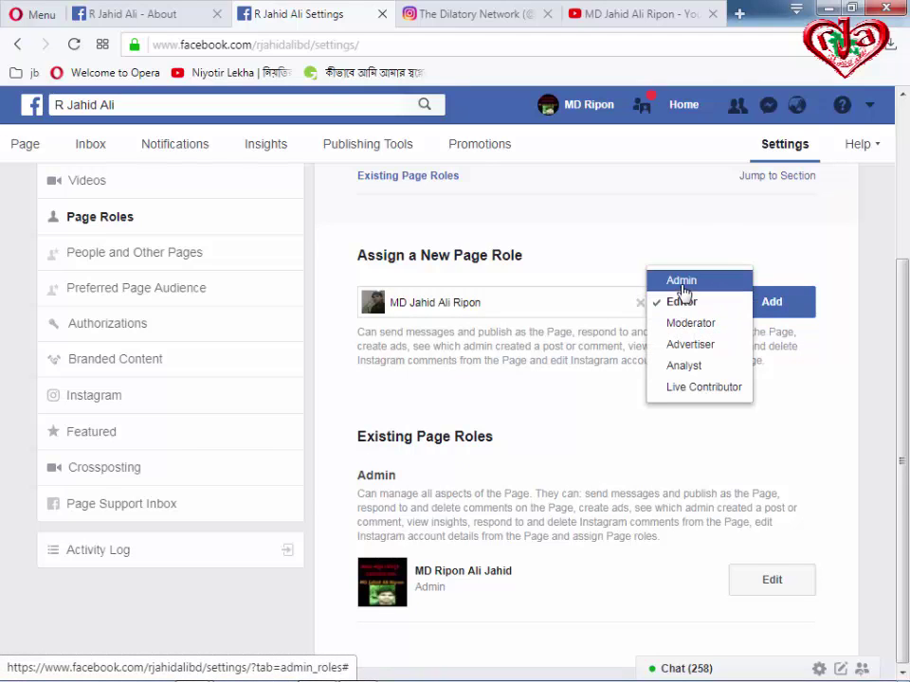
pyautogui.click(681, 282)
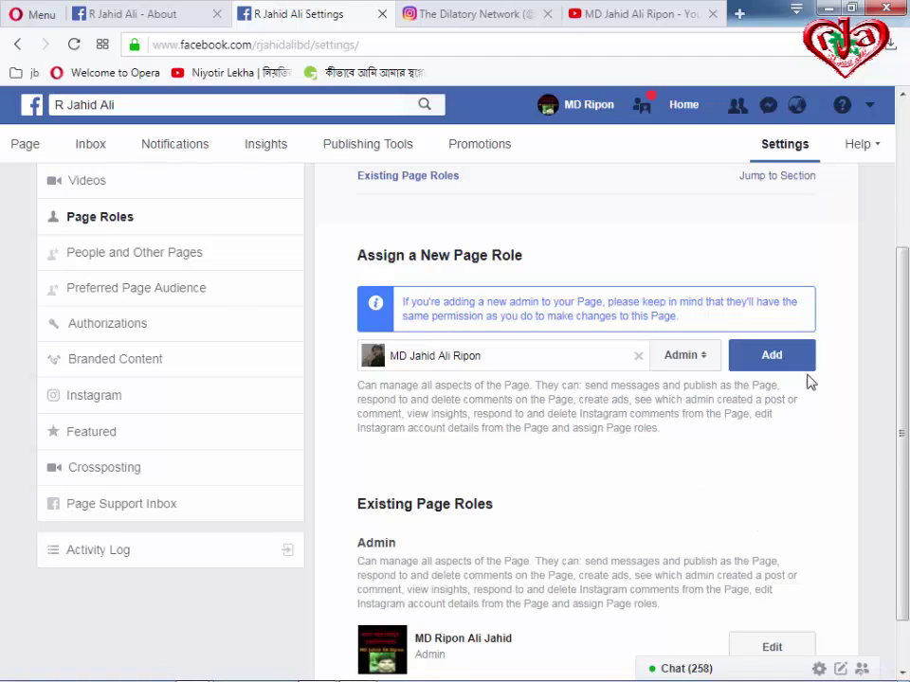
# Step: Add the friend as page Admin, confirming with the account password
pyautogui.click(776, 357)
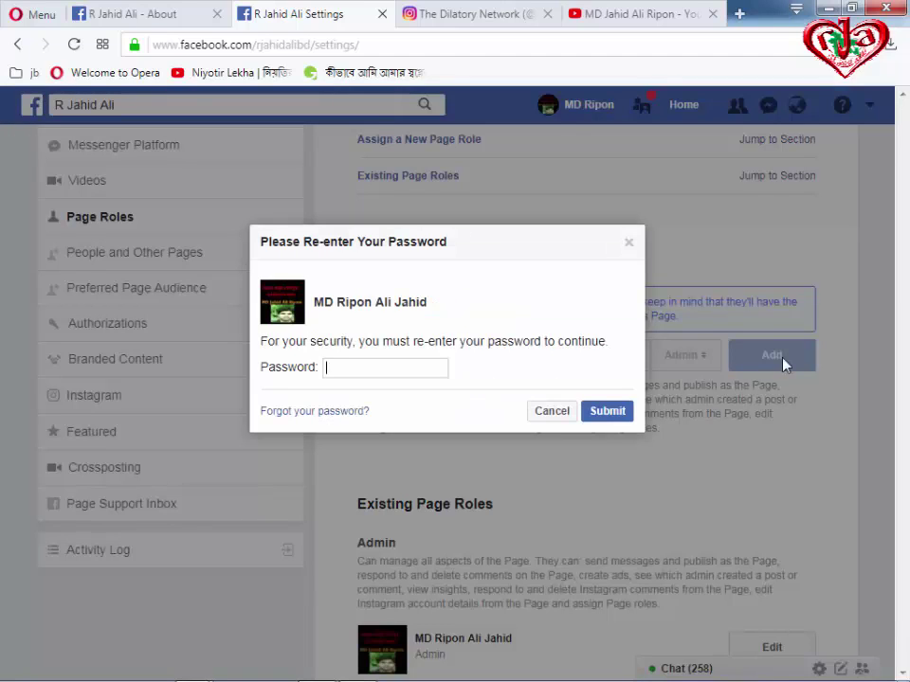
pyautogui.click(374, 371)
pyautogui.click(604, 412)
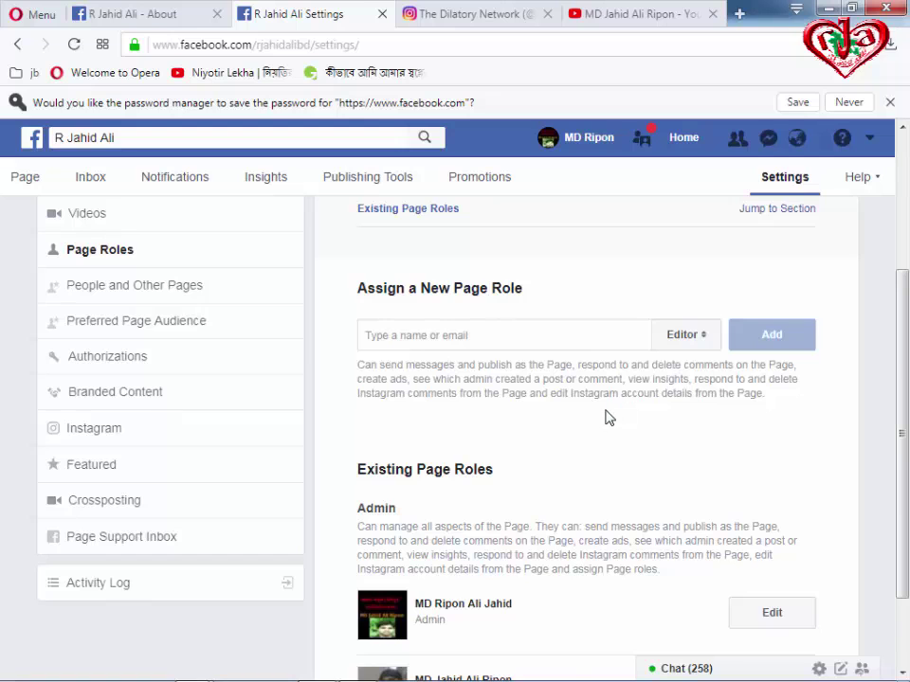
pyautogui.scroll(-1, 619, 433)
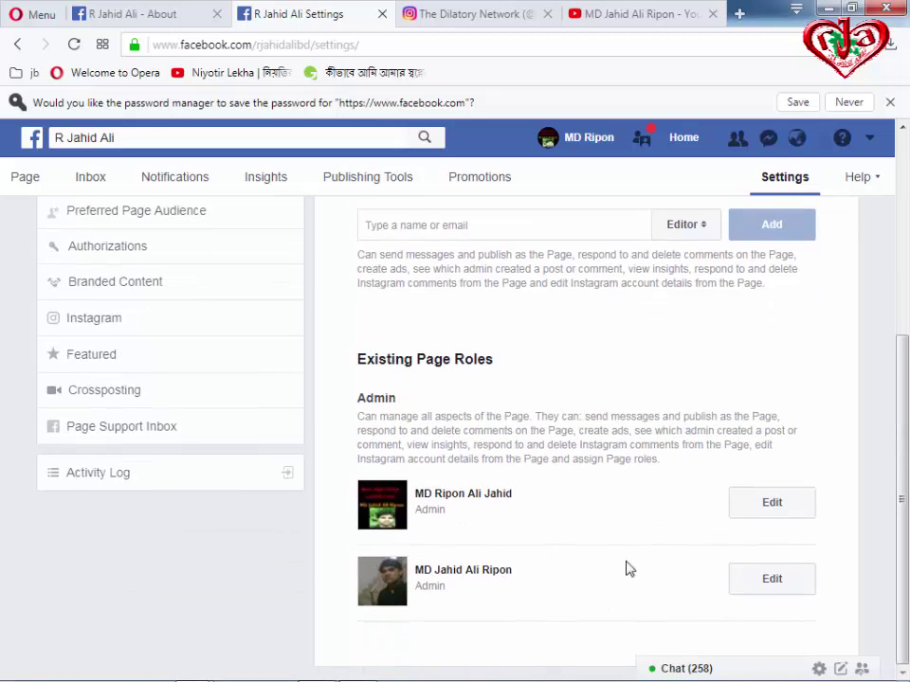
pyautogui.scroll(3, 696, 587)
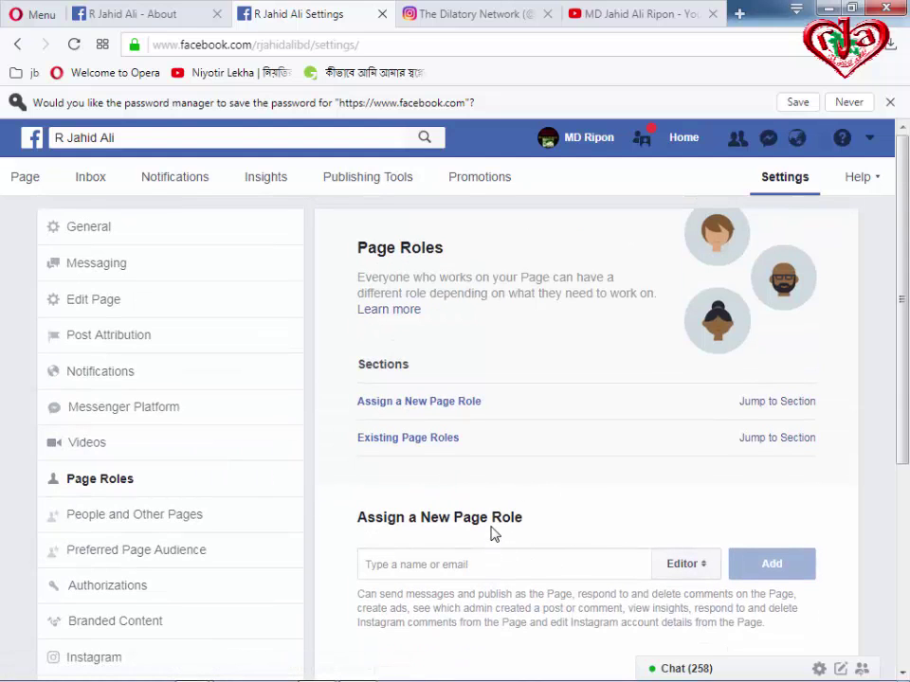
pyautogui.scroll(-2, 492, 532)
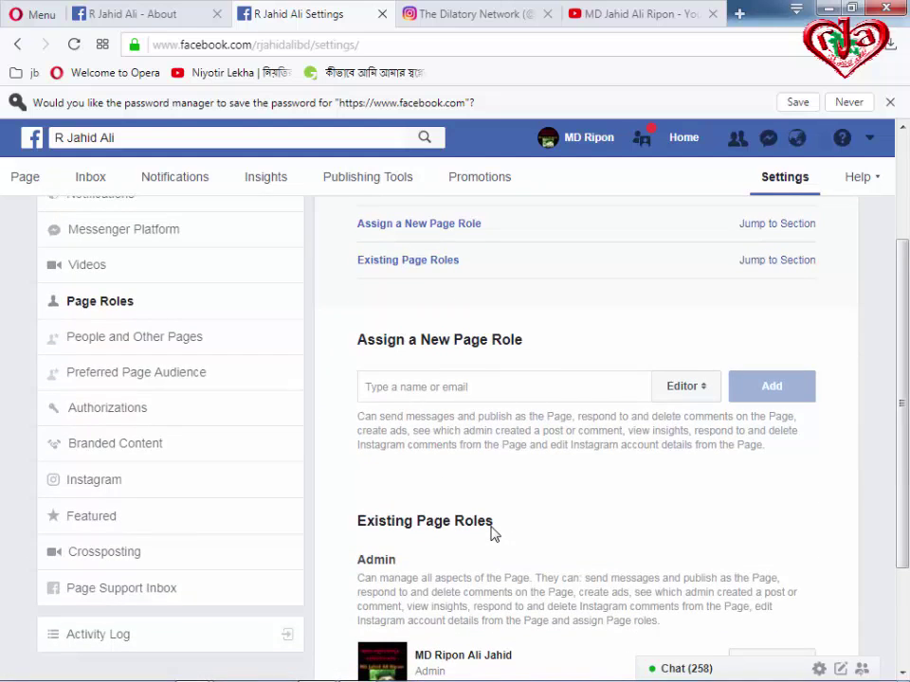
pyautogui.scroll(2, 490, 535)
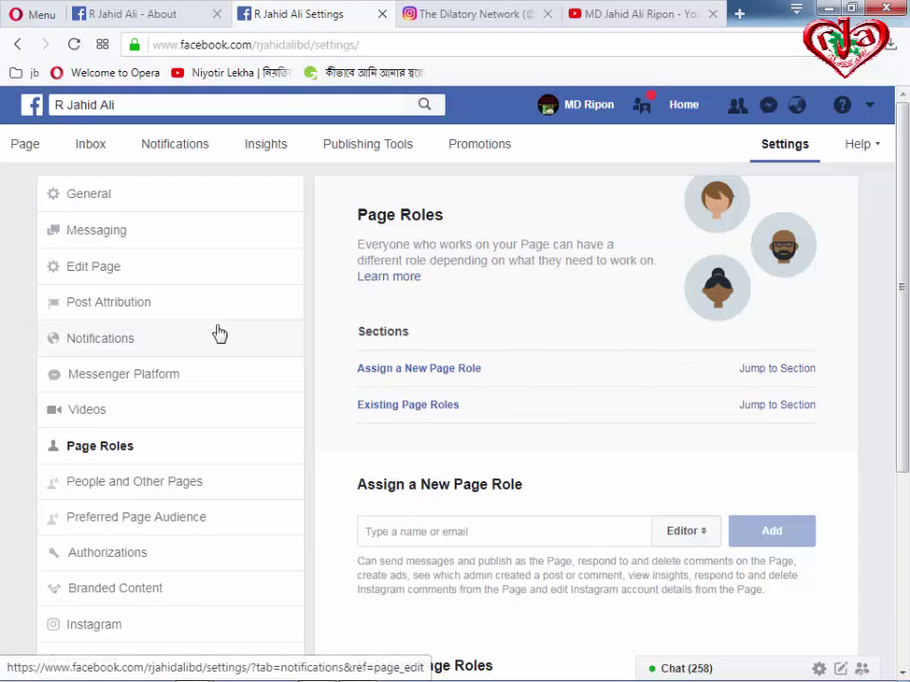
# Step: Review the General settings, confirming Page Visibility is published and visitors can post
pyautogui.click(87, 194)
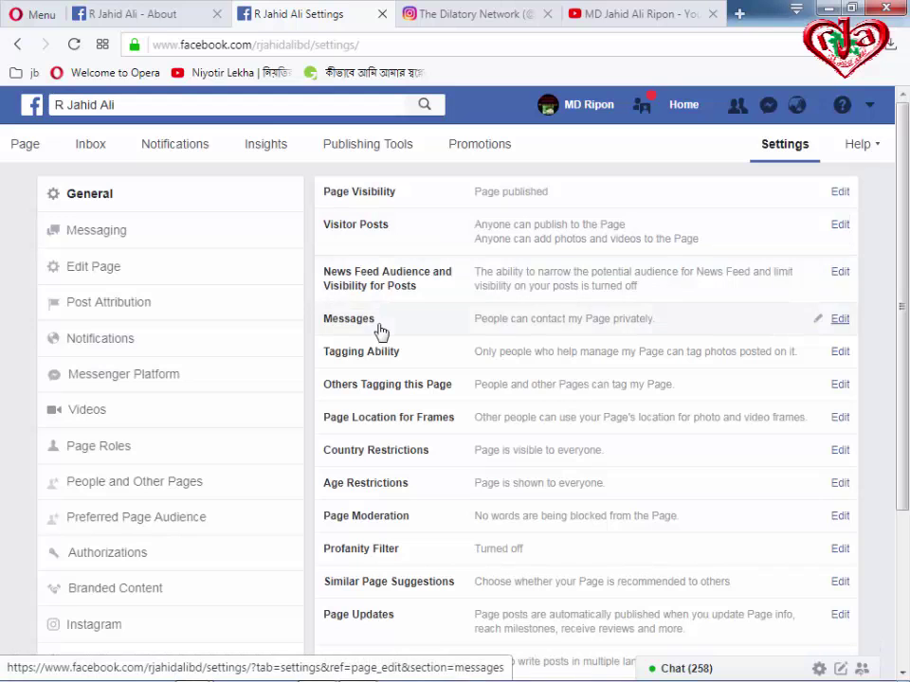
pyautogui.scroll(-2, 578, 374)
pyautogui.scroll(2, 485, 436)
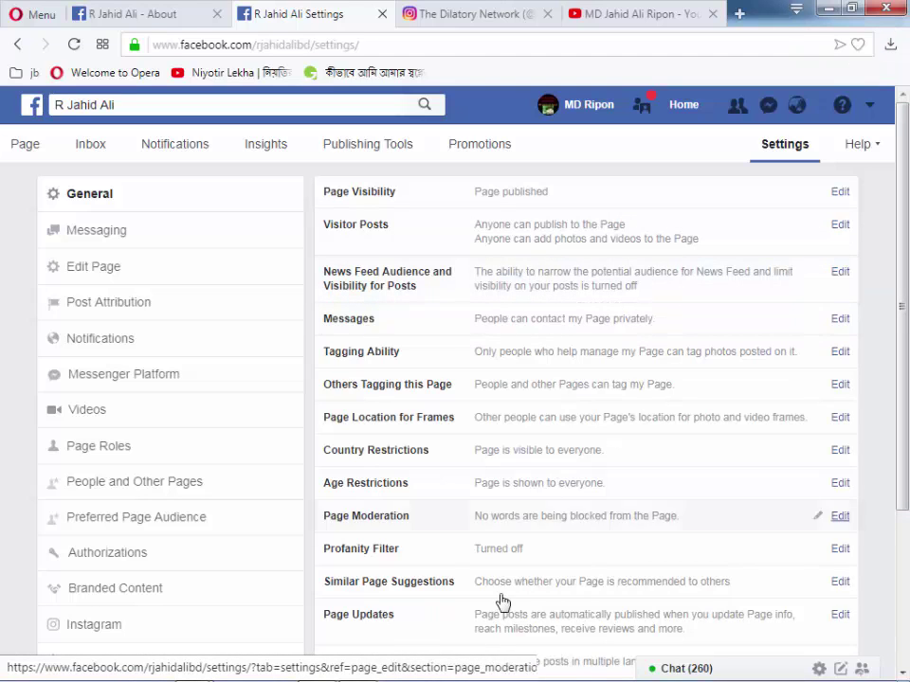
pyautogui.moveTo(318, 670)
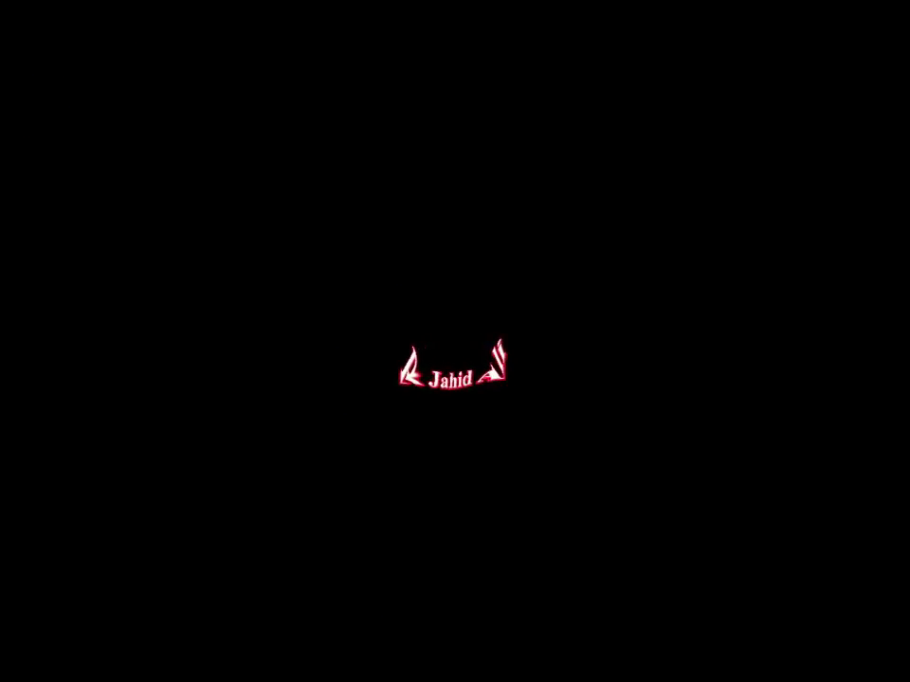